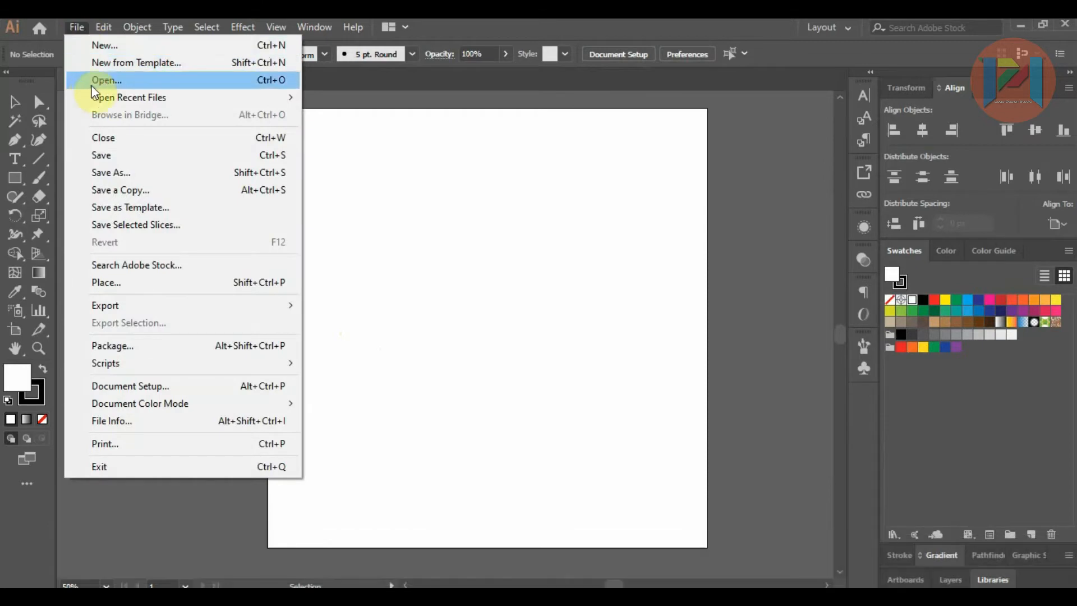
Step: Place the sketch image IMG_20210612_163758 from the Downloads folder onto the artboard as a linked file
left_click(117, 282)
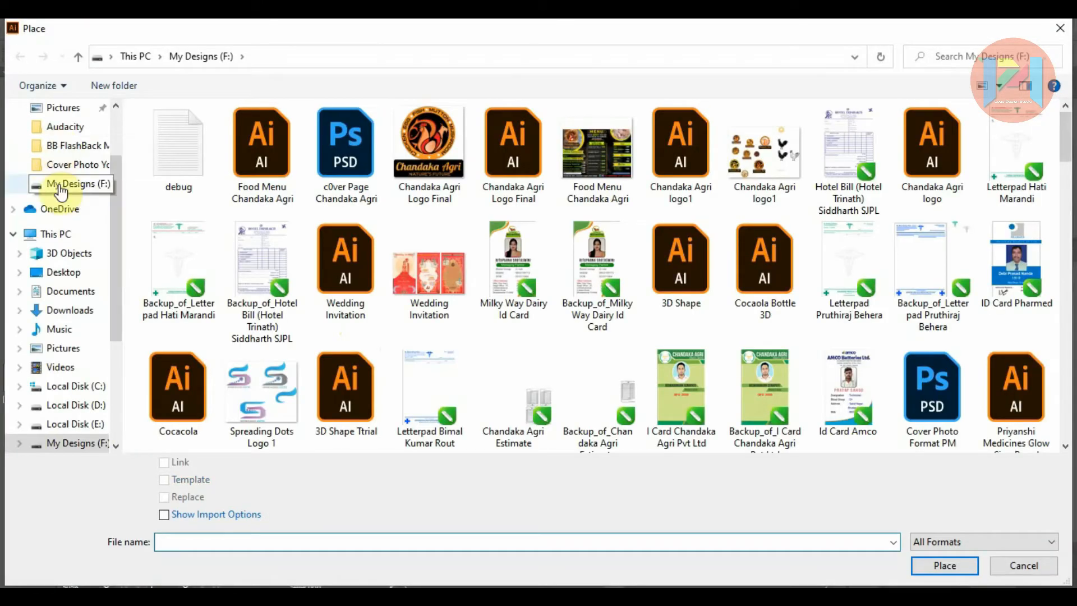
left_click(66, 313)
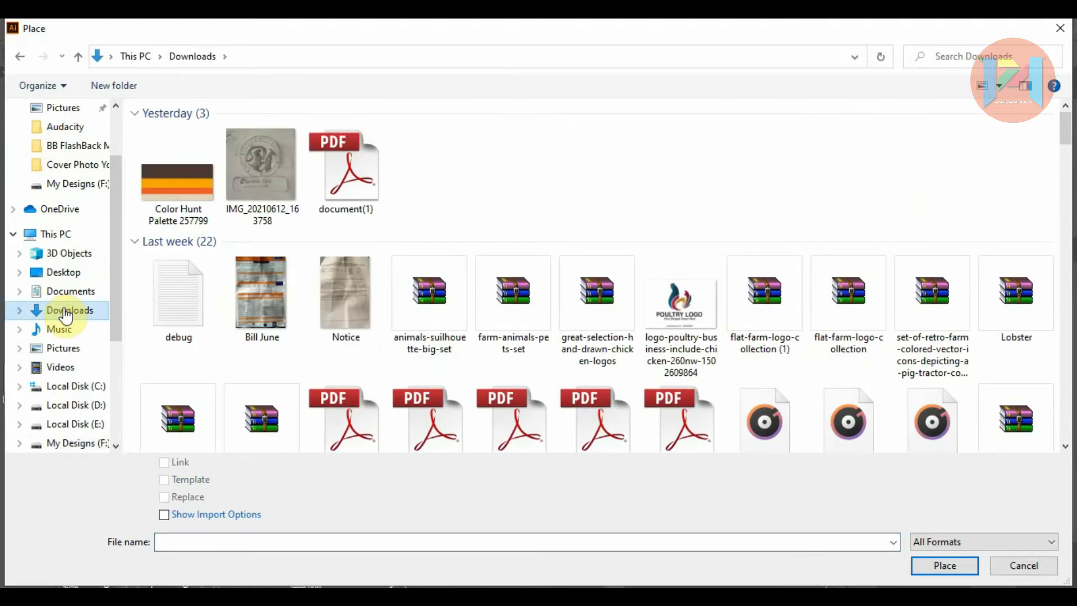
left_click(257, 190)
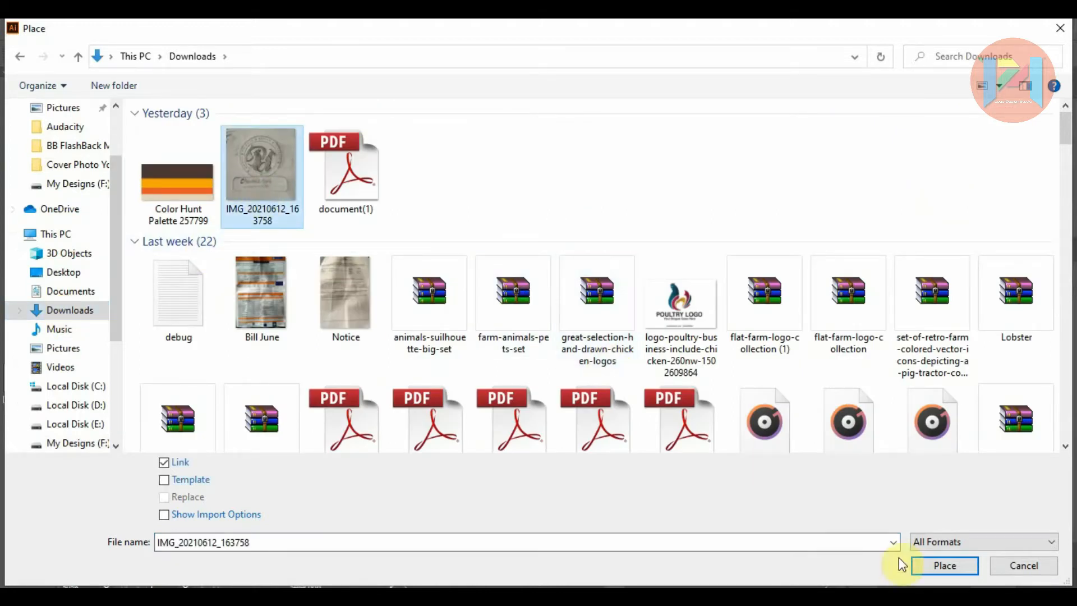
left_click(943, 567)
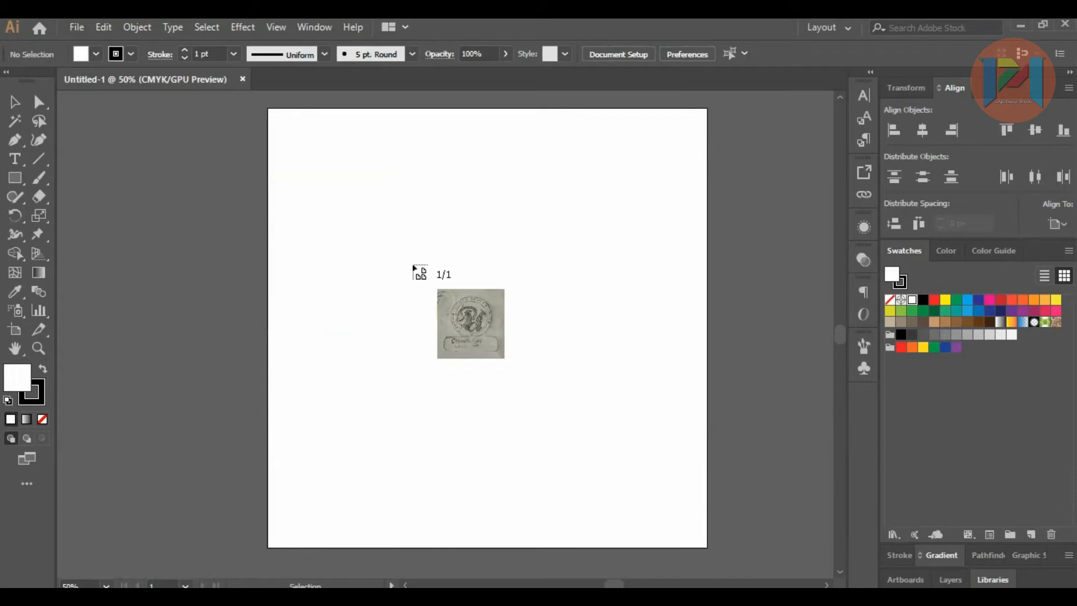
left_click(382, 213)
left_click_drag(383, 214, 581, 375)
Step: Scale and reposition the placed sketch so that it fits the artboard with the whole logo drawing inside it
left_click_drag(656, 431, 408, 182)
left_click_drag(330, 165, 516, 354)
left_click_drag(657, 431, 421, 217)
left_click_drag(301, 157, 392, 191)
left_click_drag(505, 298, 512, 301)
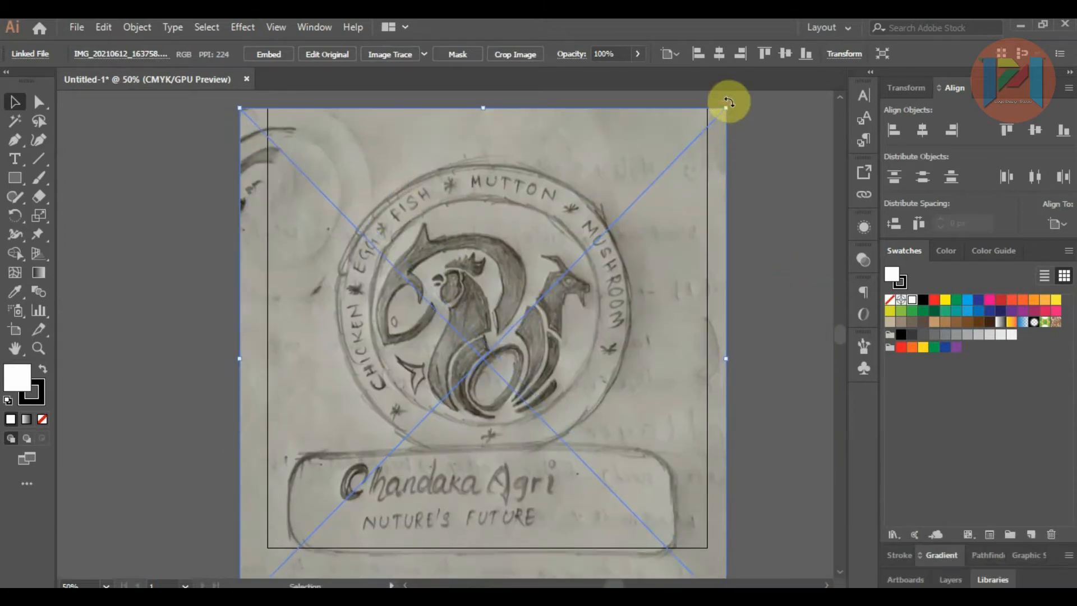
key("shift+alt")
key("shift+alt")
left_click_drag(726, 110, 697, 137)
left_click_drag(622, 234, 621, 194)
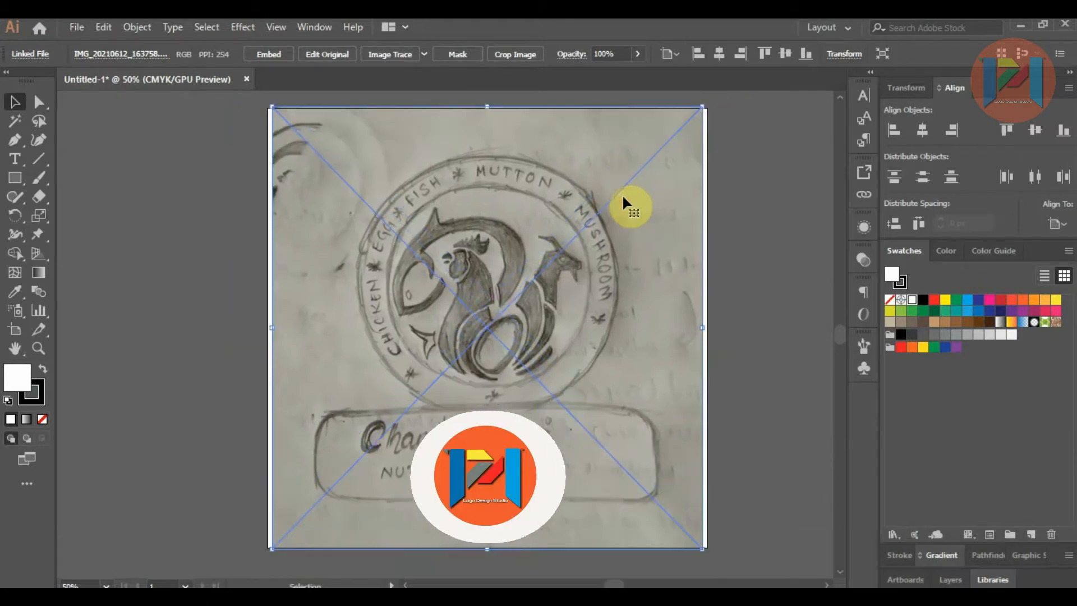
left_click(773, 328)
left_click(617, 343)
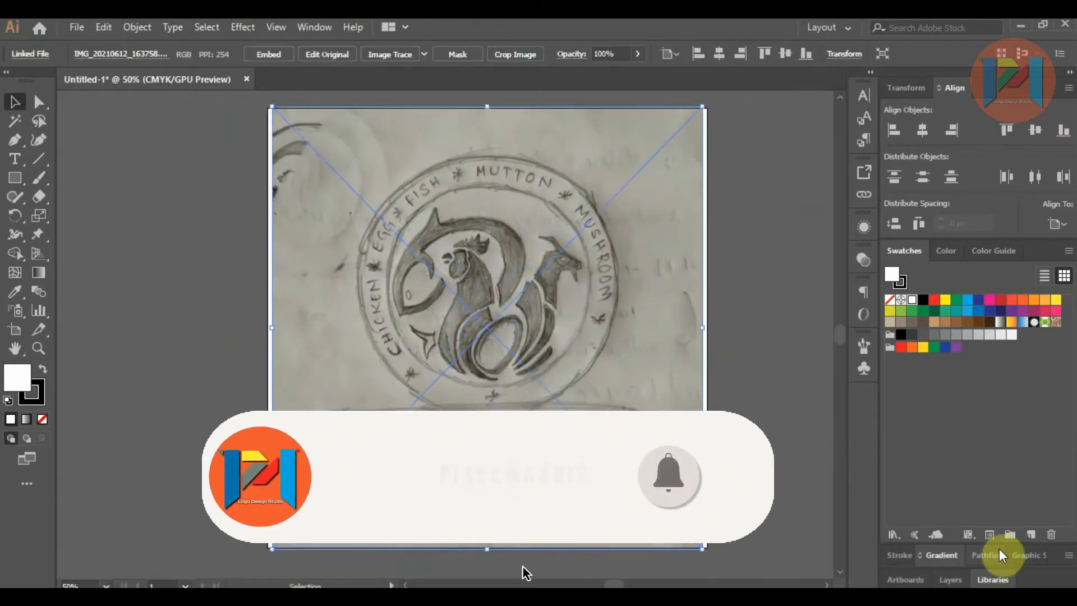
Step: Lock the sketch's Layer 1 and add a new layer above it
left_click(949, 579)
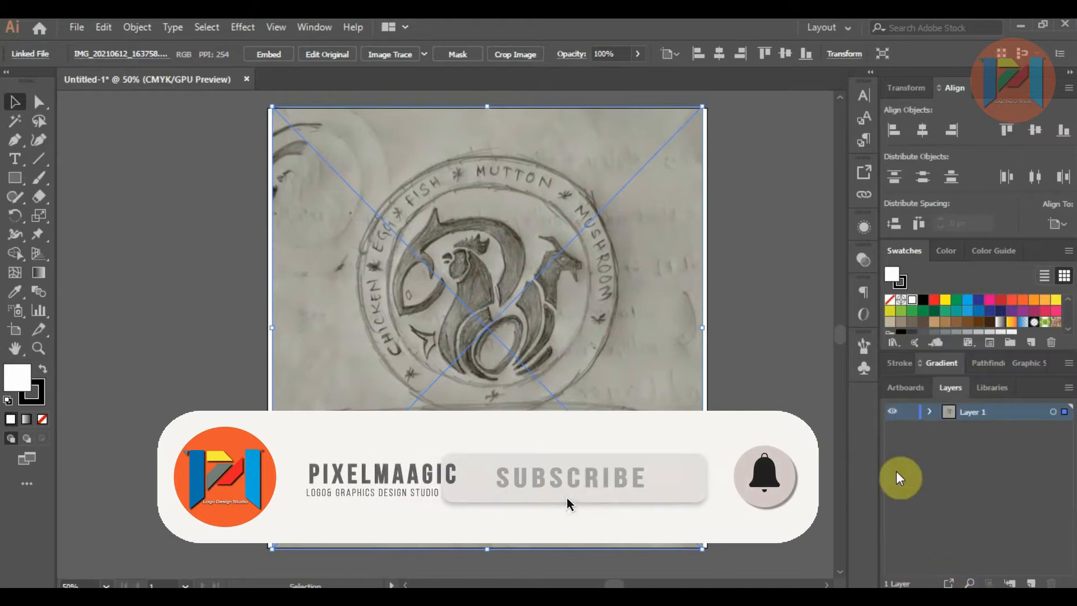
left_click(908, 412)
left_click(1030, 582)
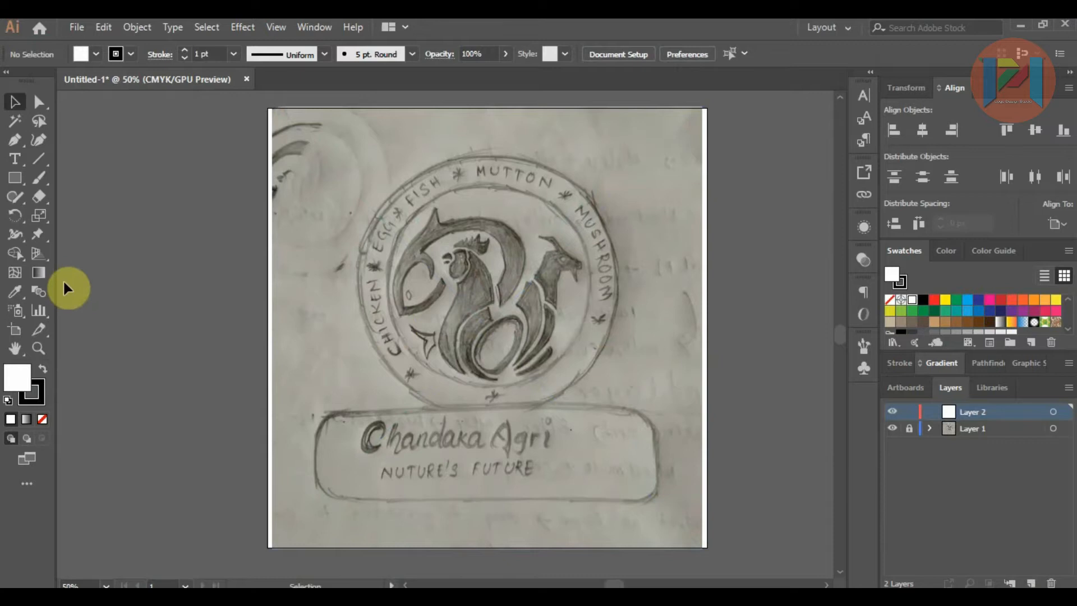
left_click(40, 382)
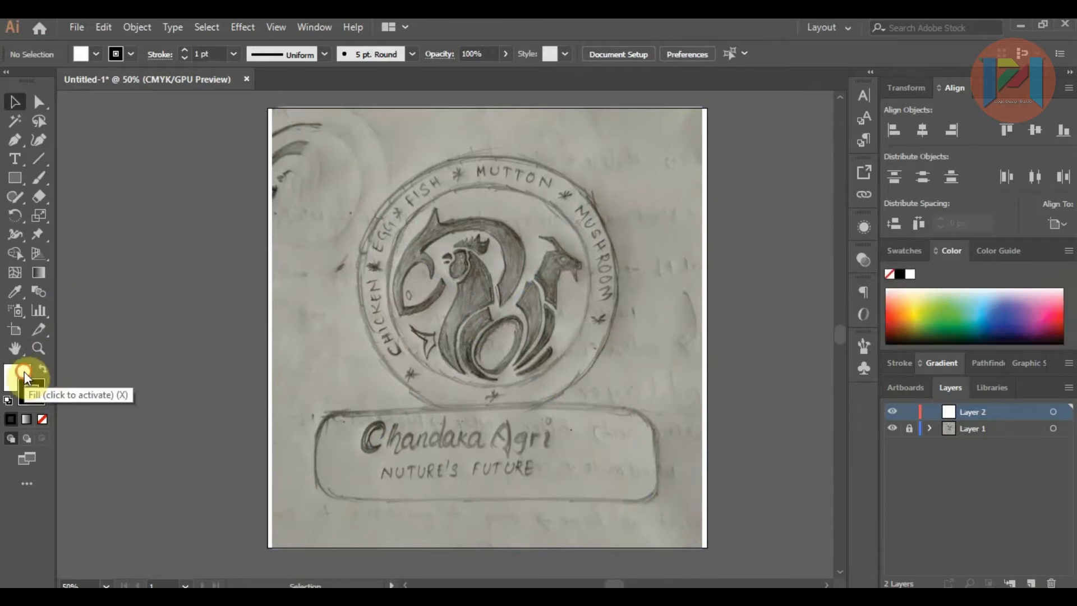
left_click(24, 371)
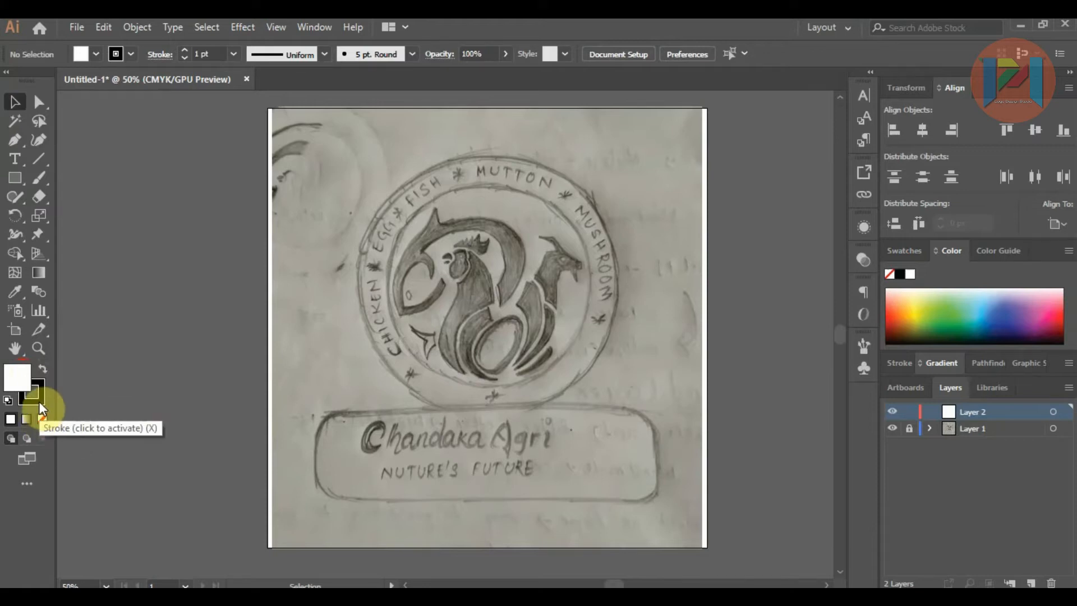
left_click(38, 402)
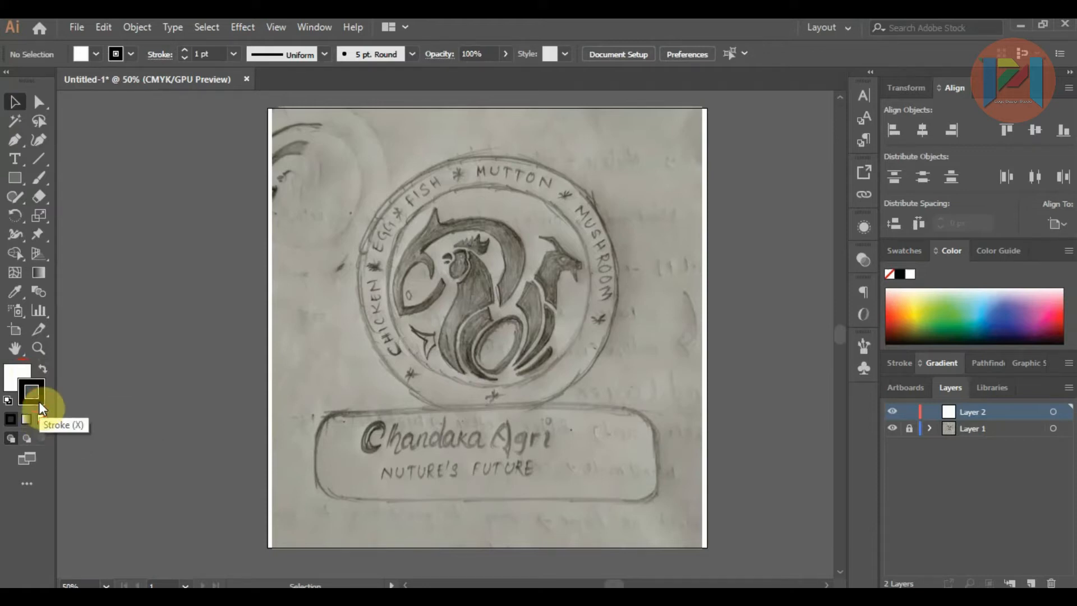
Step: Draw a circle over the badge with the Ellipse tool and fit it to the sketch's outer ring
left_click_drag(16, 180, 66, 211)
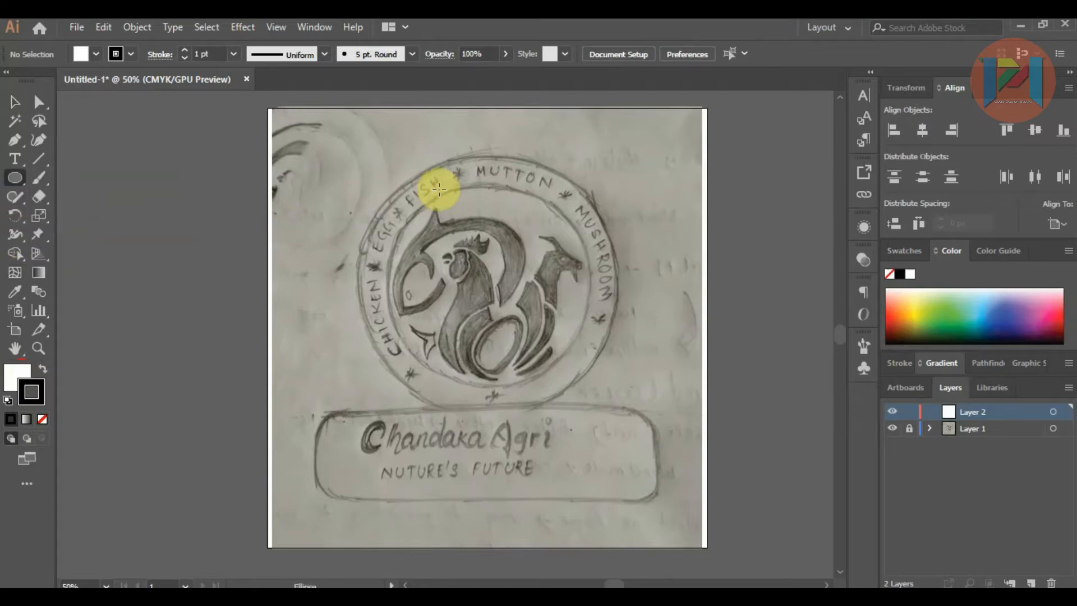
left_click_drag(377, 169, 629, 395)
left_click(14, 104)
left_click_drag(482, 234, 468, 224)
left_click_drag(613, 405, 620, 411)
left_click_drag(541, 315, 543, 314)
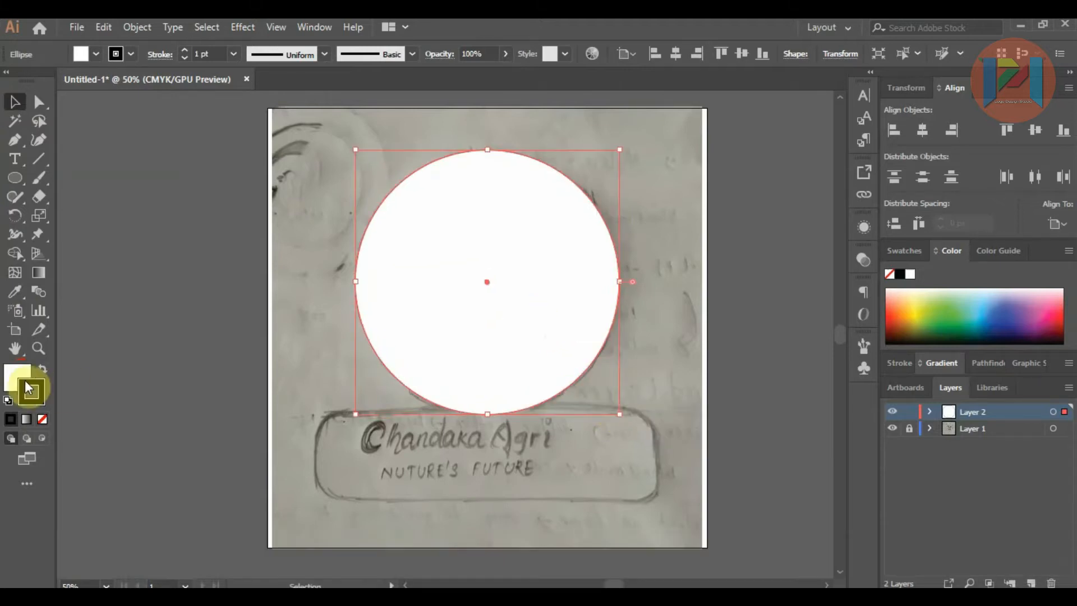
Step: Remove the circle's fill and set its stroke weight to 2 pt
left_click(42, 418)
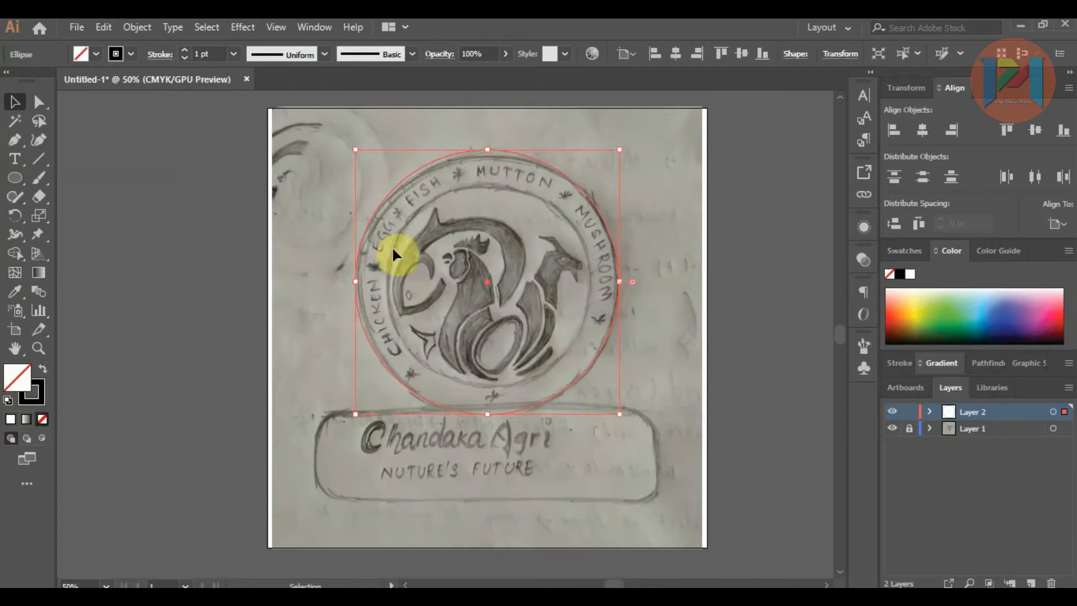
left_click(231, 61)
left_click(254, 140)
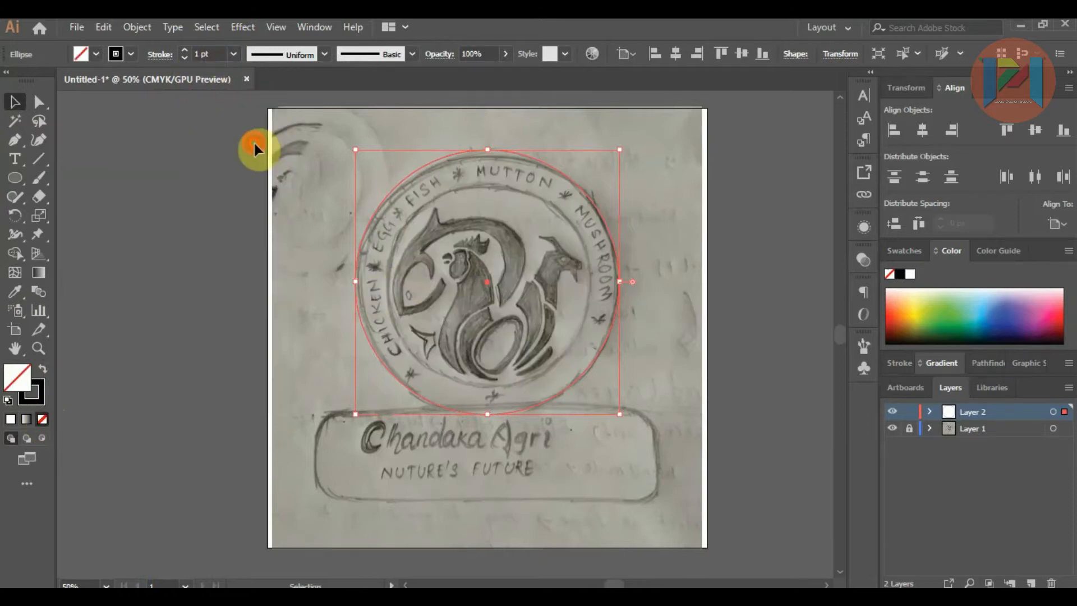
left_click(18, 105)
left_click(162, 152)
Step: Make a smaller concentric copy of the circle, scaled from its center to match the sketch's inner ring
left_click(524, 154)
left_click_drag(524, 155, 551, 209)
key("alt+shift")
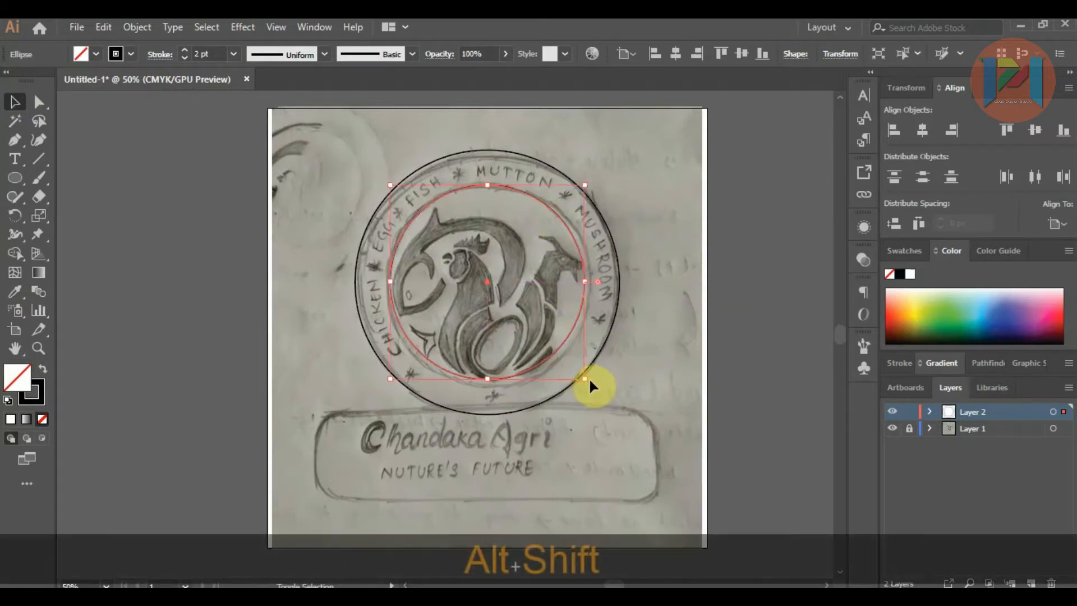
key("alt+shift")
left_click_drag(586, 380, 589, 385)
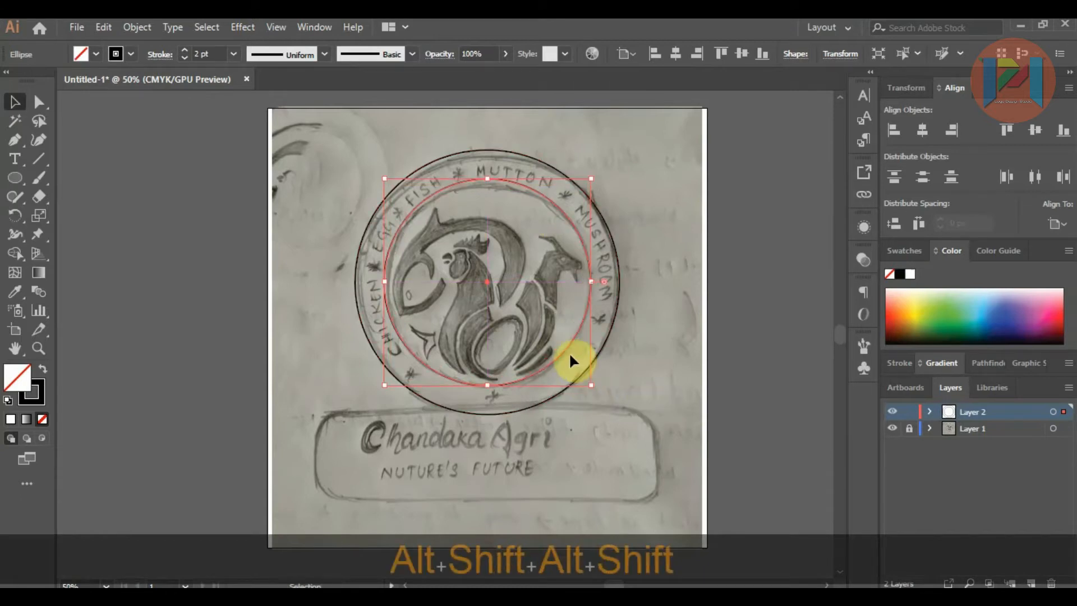
Step: Select both circles and align their centers horizontally relative to the selection
key("shift")
left_click(619, 267, "shift")
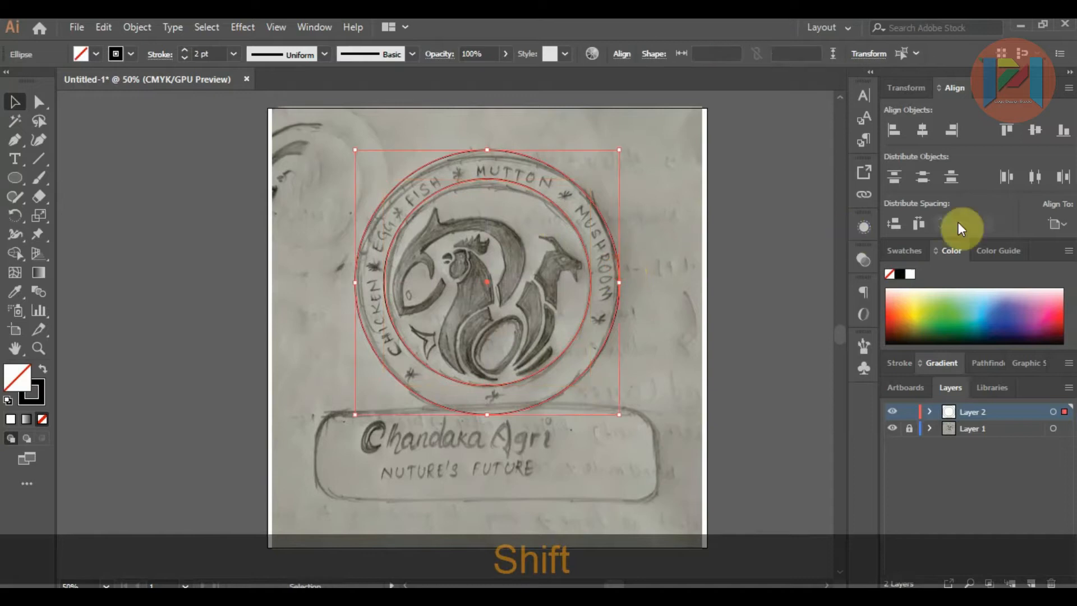
left_click(1058, 224)
left_click(1012, 247)
left_click(928, 135)
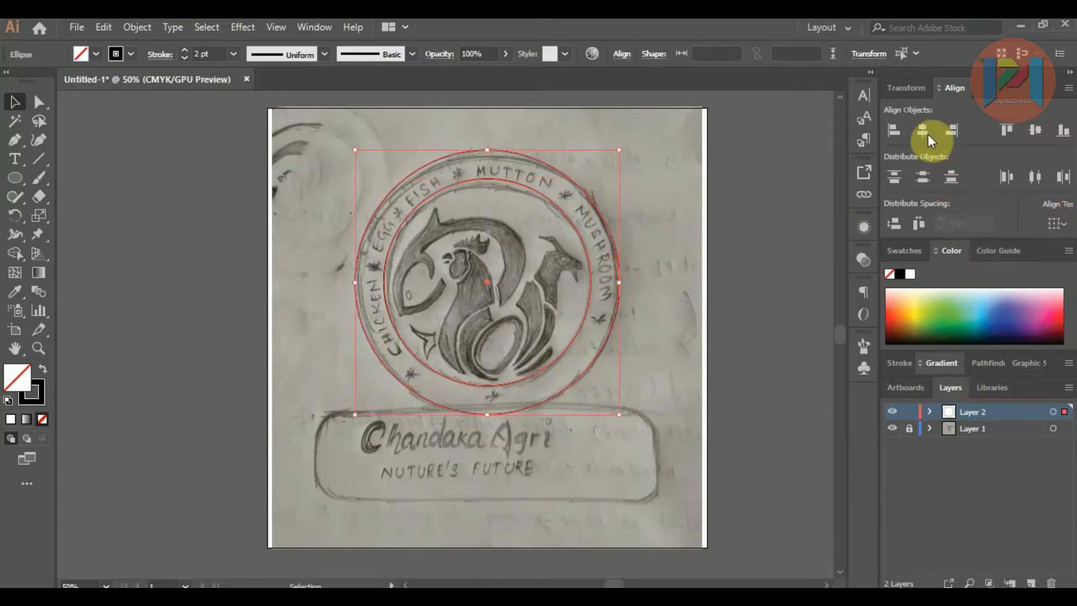
left_click(741, 204)
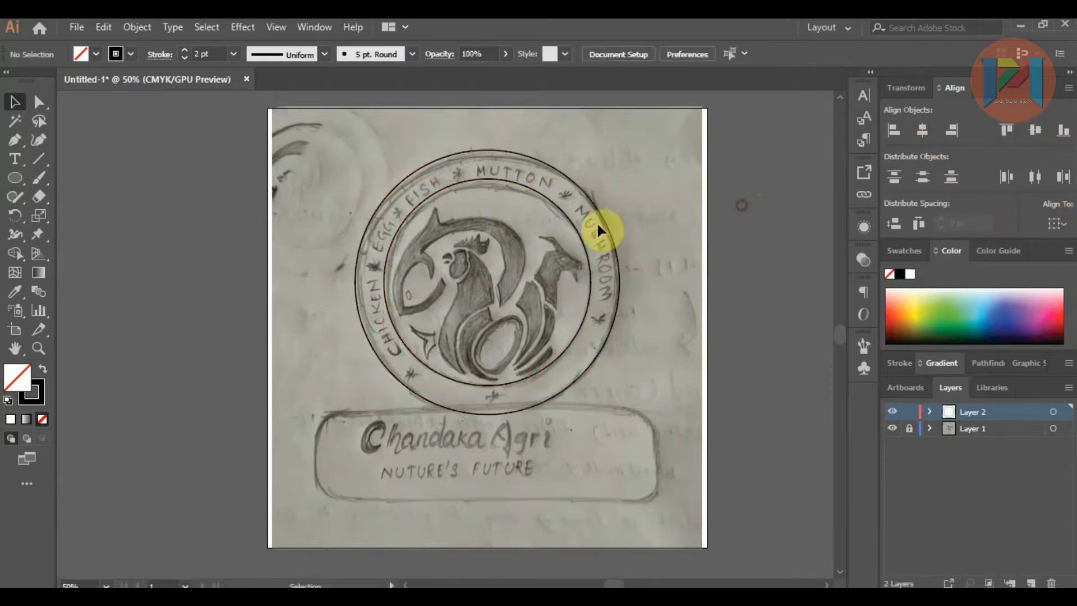
Step: Group the outer and inner circles
left_click(580, 233)
left_click(605, 222, "shift")
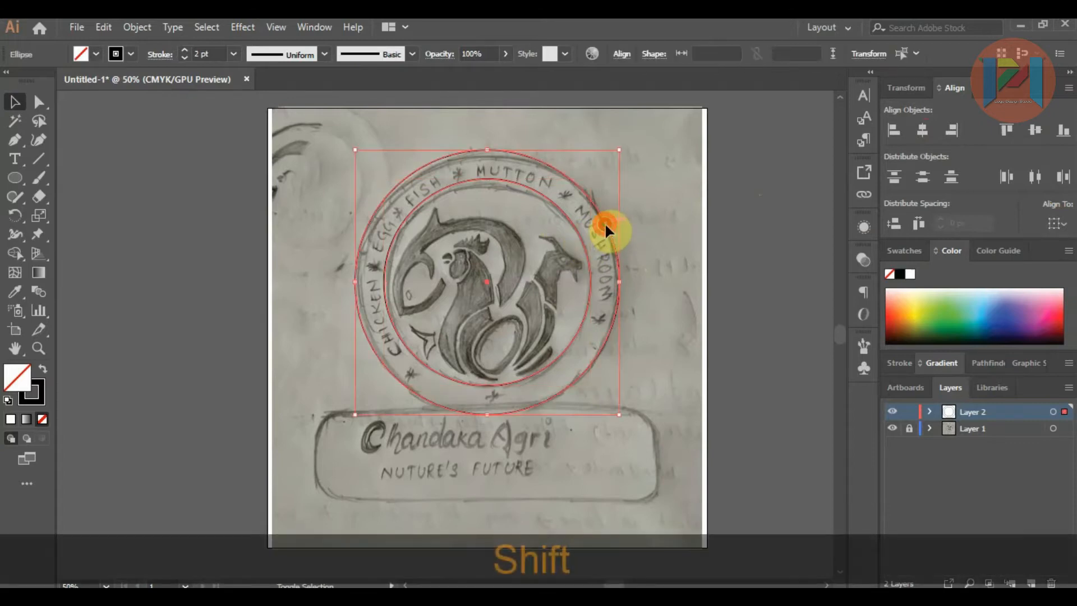
key("ctrl+shift+g")
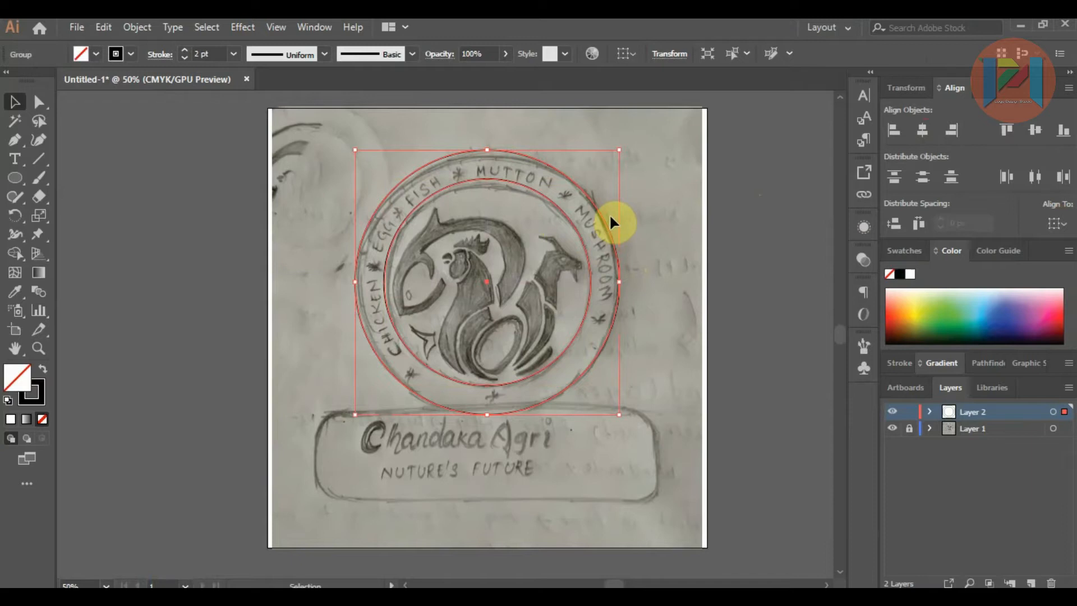
left_click(718, 247)
Step: Trace the fish with the Pen tool from the lower jaw tip around the head to the base of the upper fin
scroll(465, 256, "up", 1)
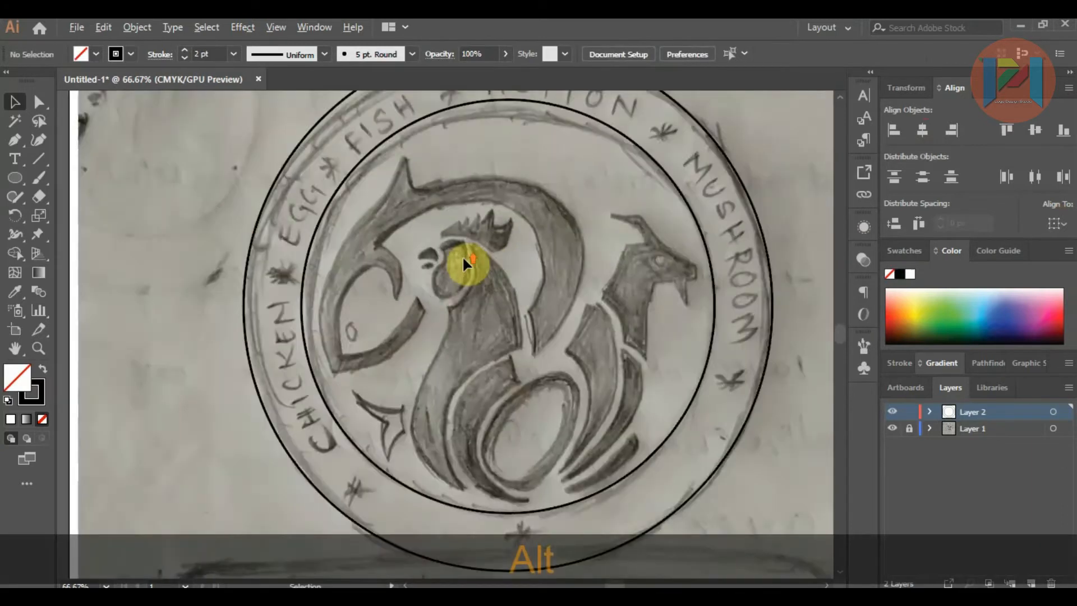
scroll(403, 249, "up", 2)
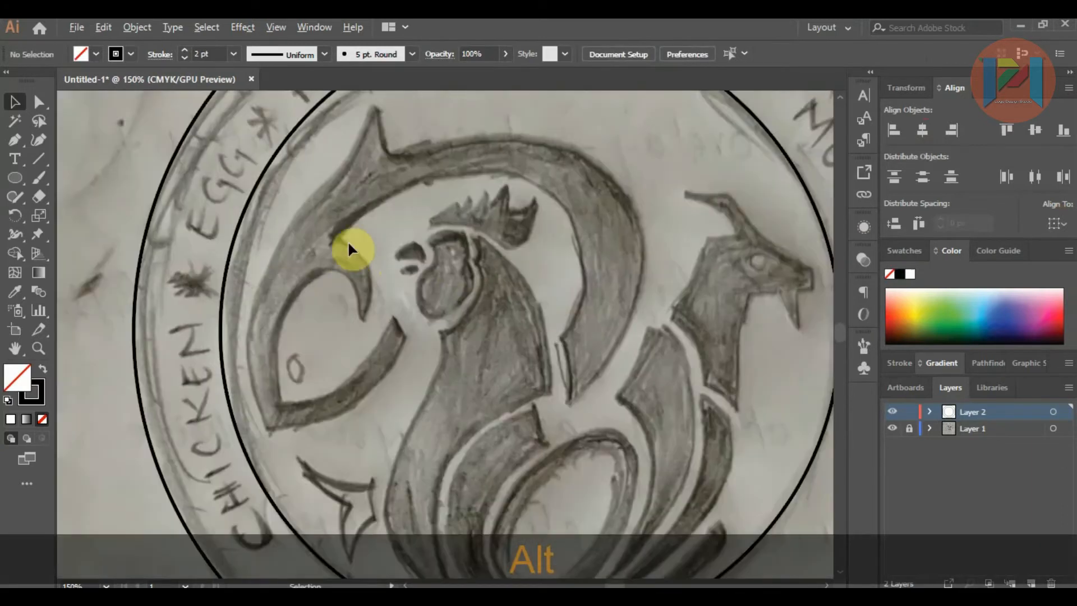
left_click(17, 146)
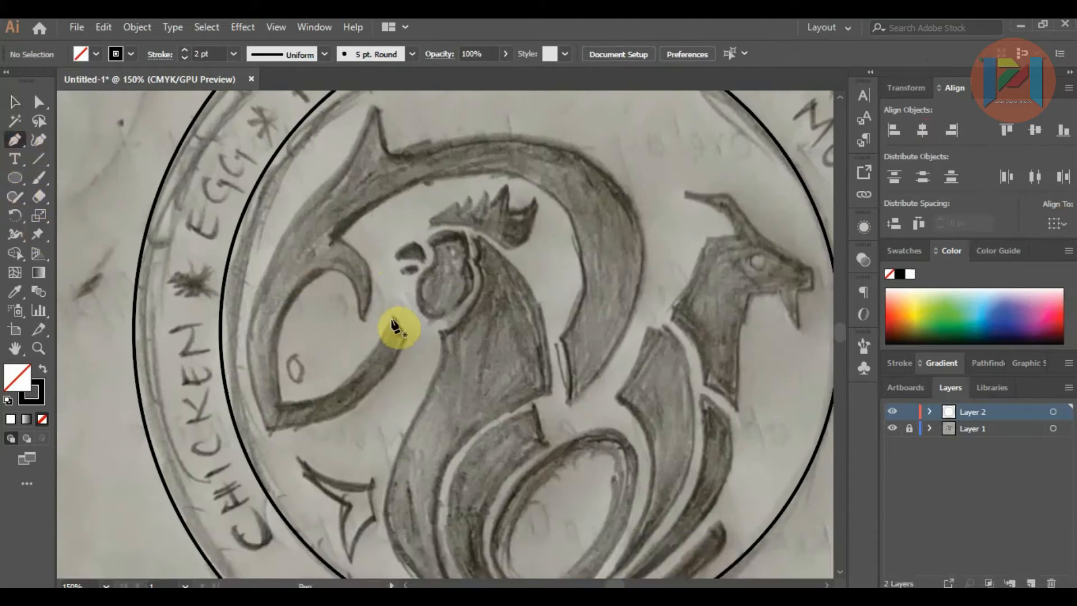
left_click_drag(392, 318, 406, 339)
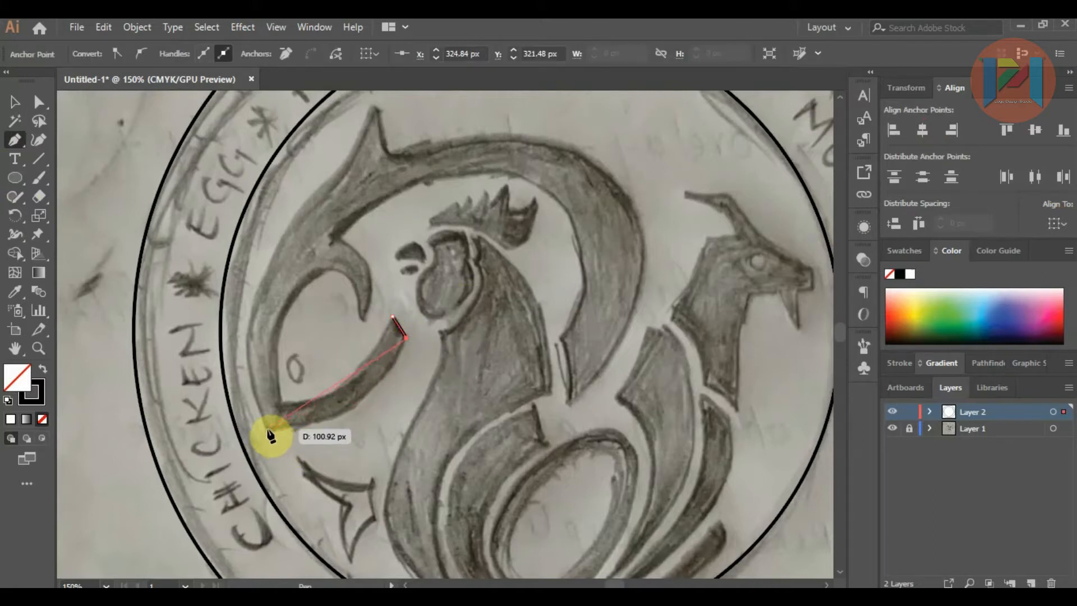
left_click_drag(182, 418, 170, 419)
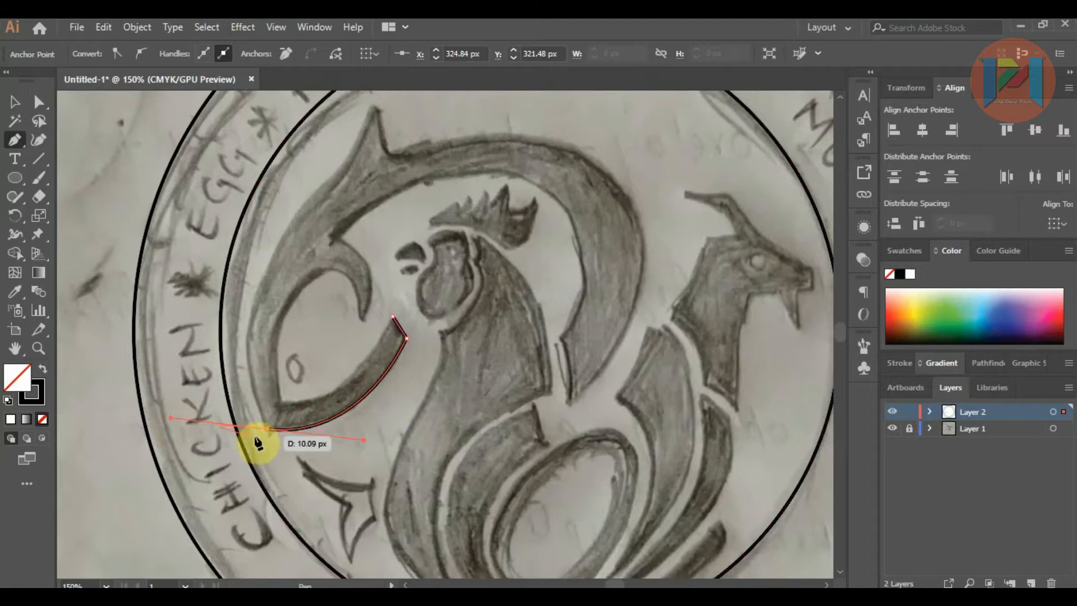
left_click_drag(266, 432, 261, 300)
left_click_drag(285, 218, 285, 217)
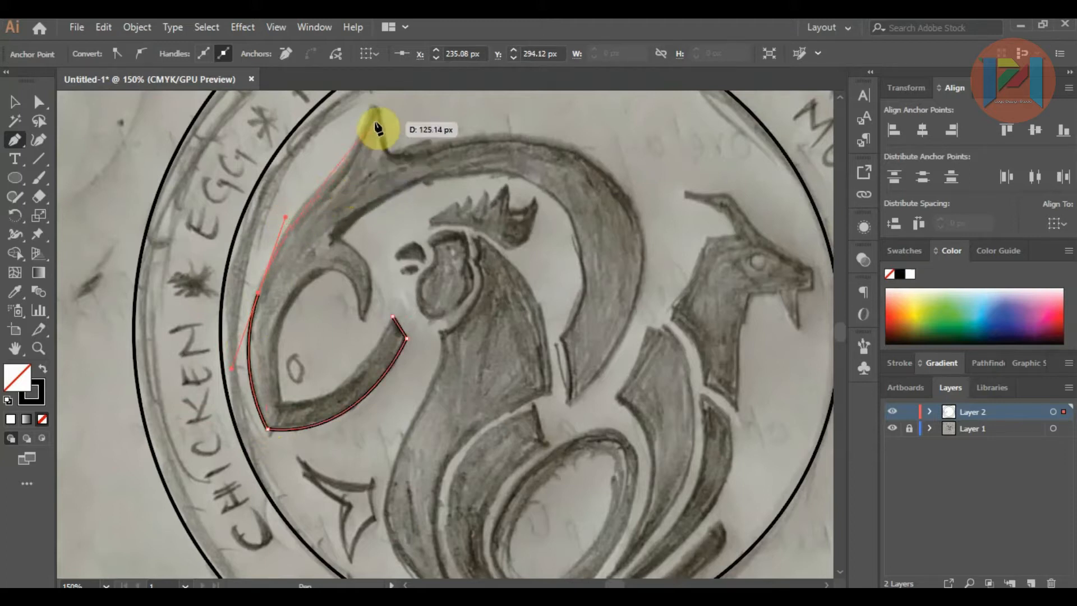
left_click_drag(345, 175, 349, 167)
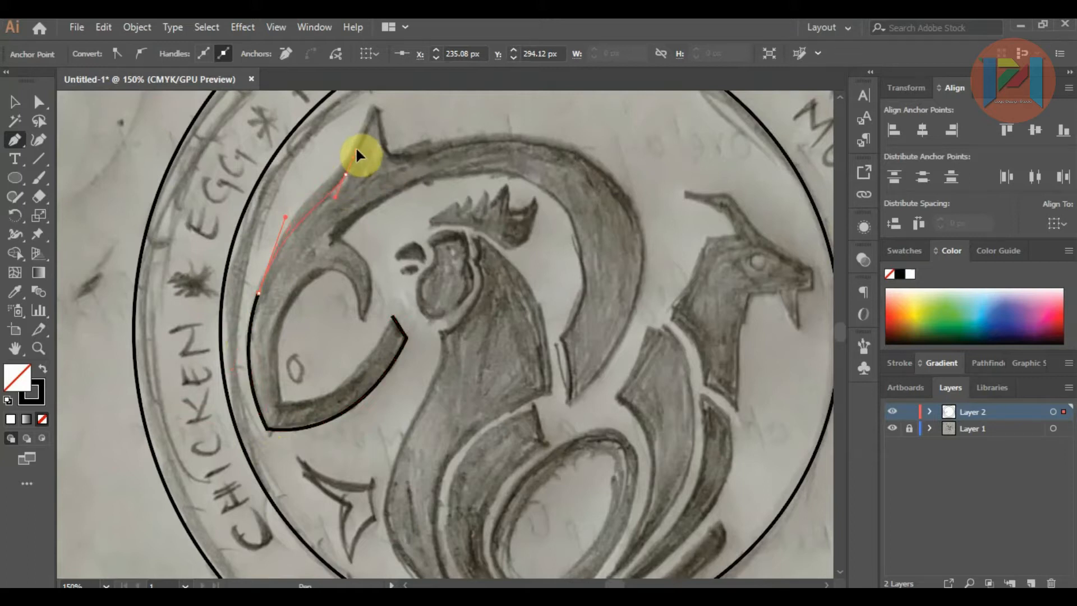
Step: Continue the fish outline around the pointed fin, along the back to the tail end and back along the inner curve
mouse_move(360, 147)
left_mouse_down()
mouse_move(376, 118)
mouse_move(404, 166)
mouse_move(432, 142)
left_mouse_up()
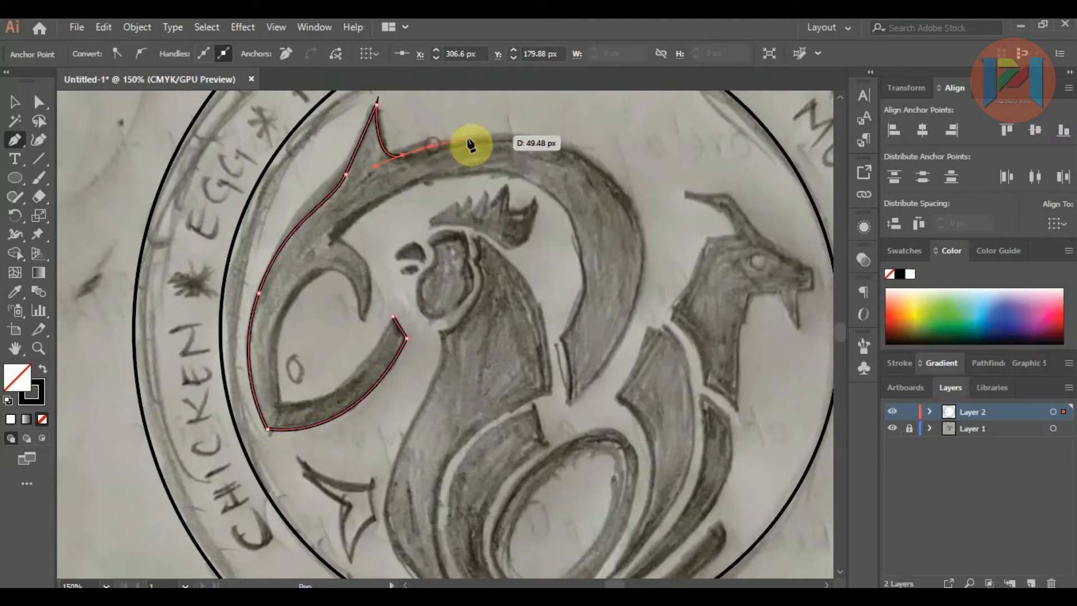
left_click_drag(629, 185, 638, 191)
mouse_move(644, 264)
left_mouse_down()
mouse_move(647, 288)
mouse_move(605, 383)
mouse_move(569, 395)
mouse_move(547, 322)
mouse_move(569, 322)
mouse_move(554, 202)
mouse_move(545, 181)
mouse_move(498, 176)
left_mouse_up()
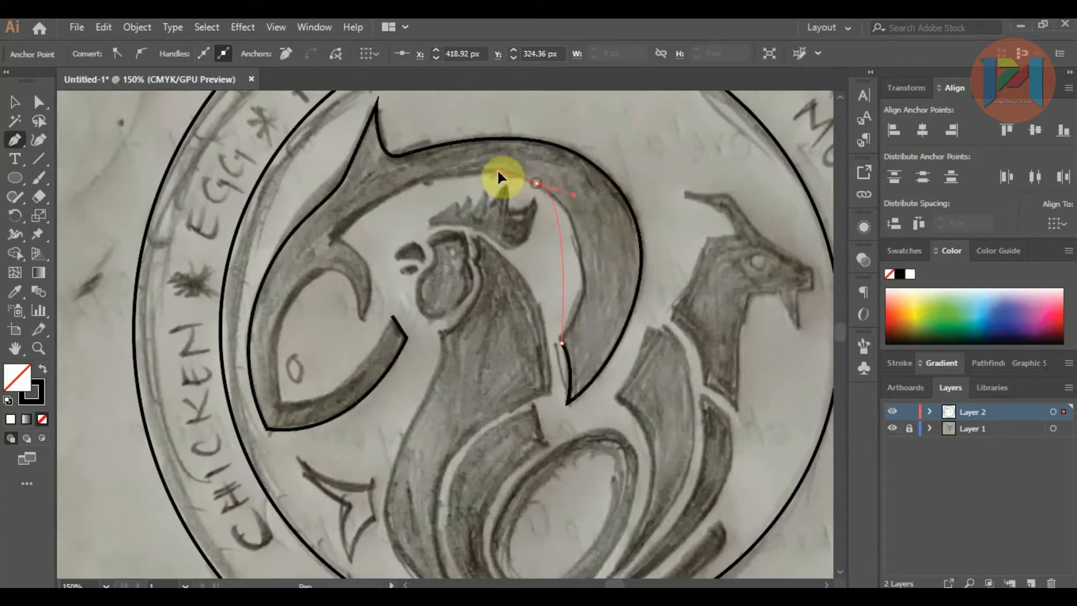
left_click_drag(436, 159, 434, 157)
Step: Trace the fish's gill hook and inner mouth edge, and close the path at the lower jaw tip
left_click_drag(341, 235, 344, 366)
key("ctrl+z")
left_click(364, 318)
left_click_drag(318, 272, 276, 294)
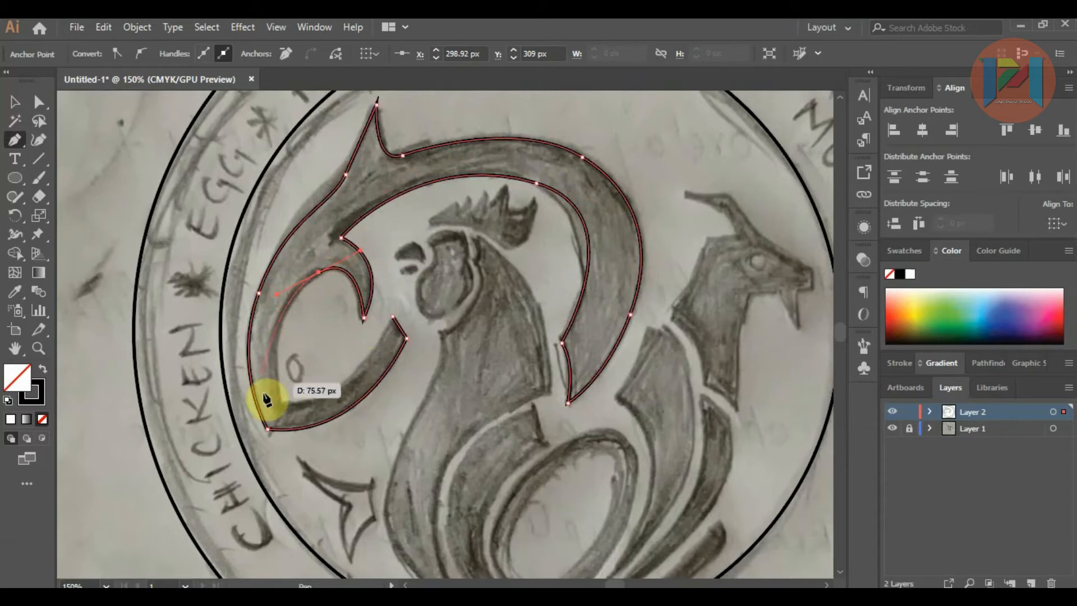
left_click_drag(280, 401, 292, 437)
left_click(281, 402)
left_click_drag(392, 316, 432, 216)
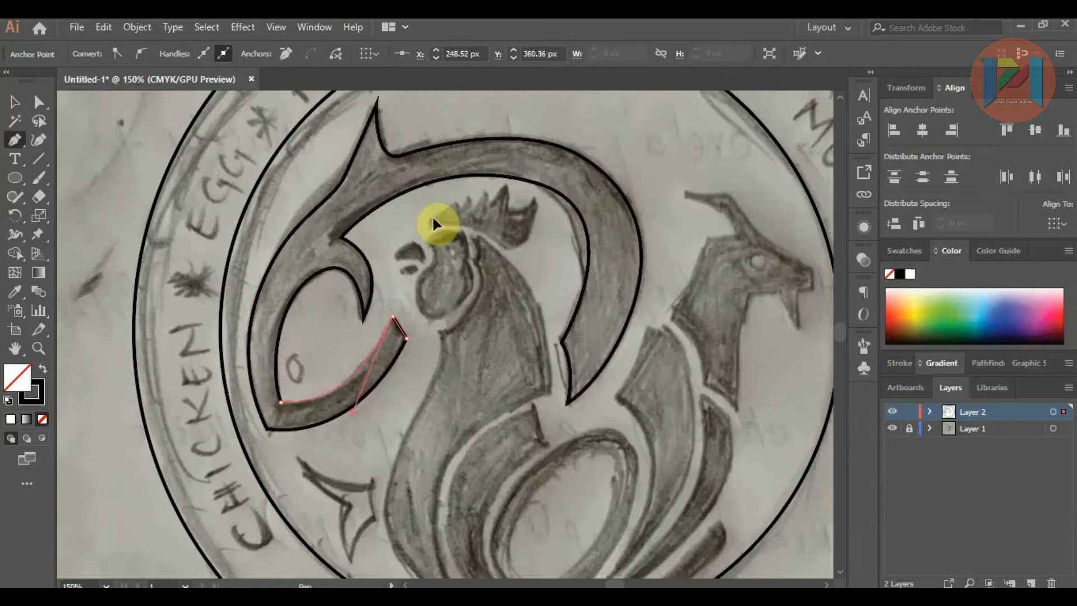
Step: Draw a small ellipse over the fish's eye in the sketch
key("v")
left_click(115, 158)
key("l")
left_click_drag(287, 355, 305, 375)
key("v")
left_click(71, 116)
Step: Trace the rooster's upper beak as a closed curved path with the Pen tool
left_click(14, 144)
scroll(416, 251, "up", 2)
left_click(410, 235)
left_click_drag(372, 260, 351, 289)
left_click(372, 261)
left_click(379, 270)
left_click_drag(422, 271, 435, 279)
left_click(421, 270)
left_click(429, 271)
left_click_drag(411, 235, 381, 226)
left_click(38, 102)
scroll(415, 297, "down", 3)
key("v")
left_click(572, 288)
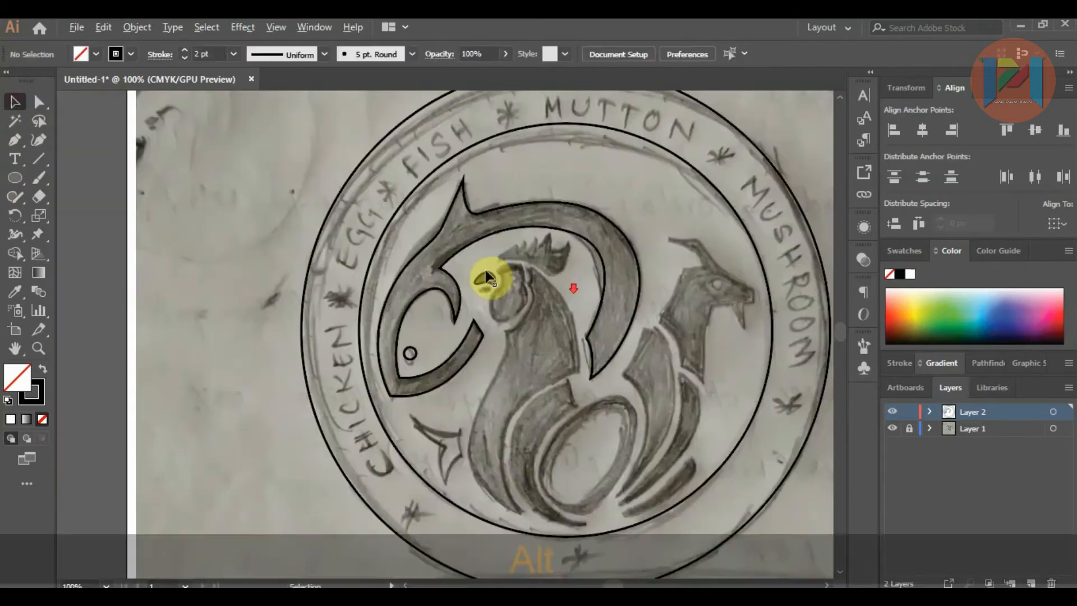
Step: Reshape the rooster's upper beak outline with Direct Selection so it follows the sketched curve
left_click(484, 277)
left_click(190, 241)
left_click(241, 118)
key("a")
scroll(498, 286, "up", 8)
left_click_drag(424, 272, 433, 320)
scroll(476, 262, "down", 2)
left_click(336, 168)
Step: Trace the rooster's small pointed lower beak as a closed path with the Pen tool
left_click(15, 140)
left_click(445, 267)
left_click(361, 300)
left_click(445, 267)
scroll(443, 264, "down", 4)
Step: Trace the rooster's face and wattle outline as a curved path around the rounded sketch shape
left_click(453, 256)
left_click_drag(455, 354, 516, 301)
left_click(506, 278)
left_click_drag(476, 237, 448, 271)
Step: Refine the anchor points and handles of the rooster's face outline to match the sketch
key("v")
left_click(486, 289)
scroll(504, 290, "up", 2)
key("a")
left_click(402, 412)
left_click_drag(432, 414, 458, 429)
left_click(500, 263)
left_click_drag(515, 286, 524, 276)
left_click(509, 351)
left_click_drag(523, 320, 533, 333)
scroll(583, 252, "down", 2)
Step: Draw a small ellipse for the rooster's eye in the upper part of the face
left_click(14, 178)
left_click_drag(527, 236, 495, 298)
scroll(382, 218, "down", 1)
Step: Start the rooster's body outline with the Pen tool at the neck top, curving down behind the face, and undo the misplaced point
left_click(14, 140)
scroll(522, 223, "up", 2)
left_click(503, 216)
left_click(508, 269)
scroll(477, 314, "down", 3)
left_click_drag(440, 318, 330, 382)
scroll(331, 393, "up", 1)
left_click(486, 236)
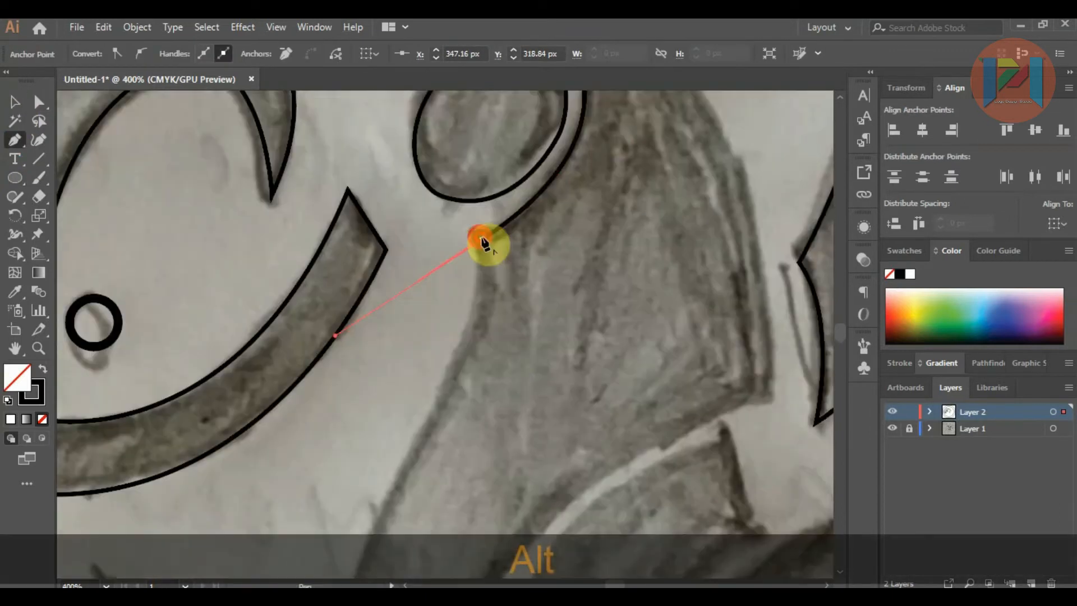
scroll(487, 235, "down", 5)
scroll(461, 271, "up", 1)
key("ctrl+z")
Step: Continue the rooster's body outline down the chest to the lower tip, up the inner edge and over the back, closing at the neck
left_click_drag(479, 242, 462, 259)
left_click_drag(458, 336, 467, 346)
left_click(506, 377)
left_click_drag(486, 306, 498, 268)
scroll(498, 267, "up", 2)
left_click_drag(632, 166, 742, 114)
scroll(617, 132, "down", 1)
scroll(564, 324, "up", 4)
left_click(550, 374)
scroll(547, 373, "down", 3)
left_click_drag(442, 164, 326, 119)
Step: Trace the lower edge of the rooster's comb from its front tip to the back, ending at the rear spike
scroll(418, 126, "up", 1)
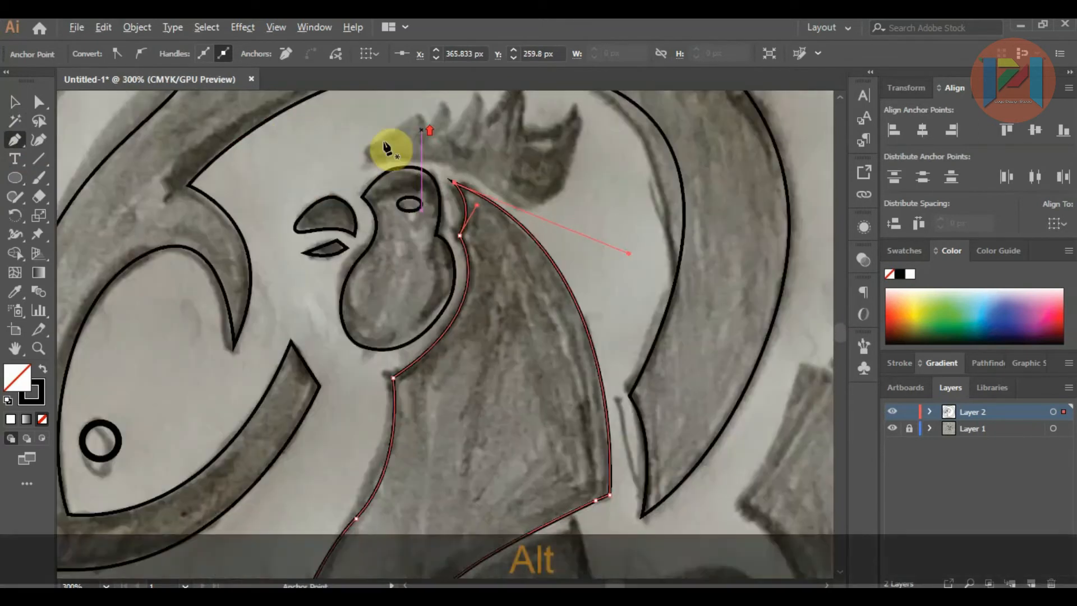
left_click(367, 157)
left_click_drag(505, 198, 584, 267)
left_click(505, 198)
left_click_drag(559, 192, 578, 160)
left_click_drag(577, 107, 583, 171)
Step: Trace the comb's spiky upper edge forward from the rear spike and close the path at the front tip
left_click(581, 198)
left_click(573, 176)
left_click_drag(524, 206, 500, 197)
left_click(525, 150)
left_click(488, 193)
left_click_drag(473, 163, 459, 160)
left_click_drag(455, 198, 439, 204)
left_click(452, 198)
left_click(442, 178)
left_click(430, 197)
left_click(418, 186)
left_click(365, 230)
Step: Trace the crescent feather between the rooster's body and the egg as a closed curved path
scroll(375, 191, "down", 4)
scroll(435, 339, "up", 3)
left_click(391, 149)
left_click(411, 196)
left_click_drag(324, 307, 325, 366)
left_click_drag(421, 430, 489, 441)
left_click(422, 430)
left_click_drag(289, 366, 228, 281)
left_click_drag(392, 149, 452, 158)
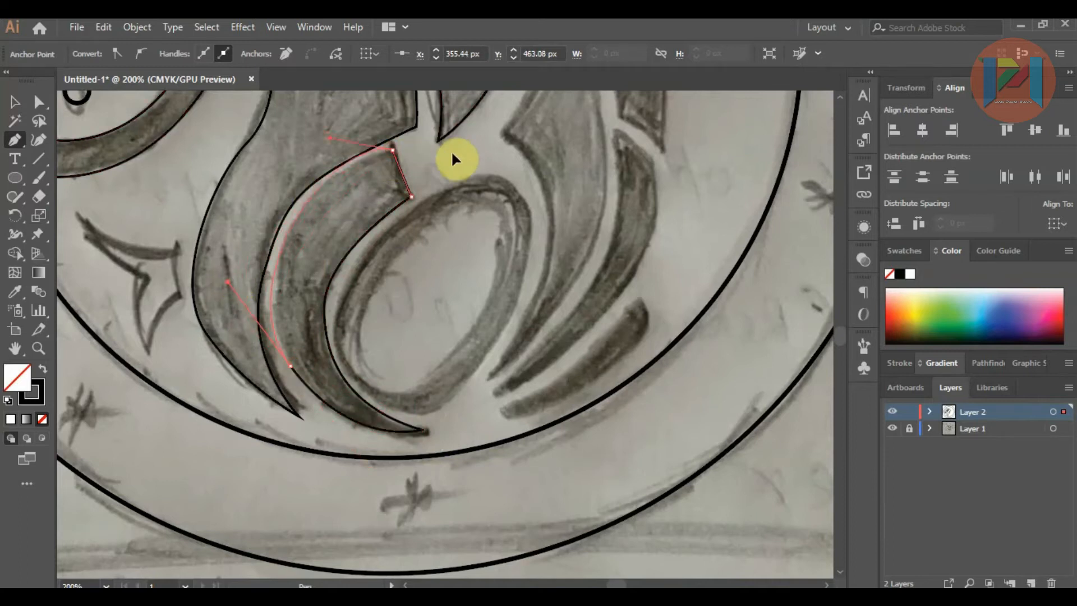
Step: Adjust the crescent feather's handles, bottom tip and upper corner with Direct Selection to fit the sketch
key("a")
left_click_drag(228, 282, 238, 280)
left_click(423, 431)
left_click_drag(324, 366, 327, 357)
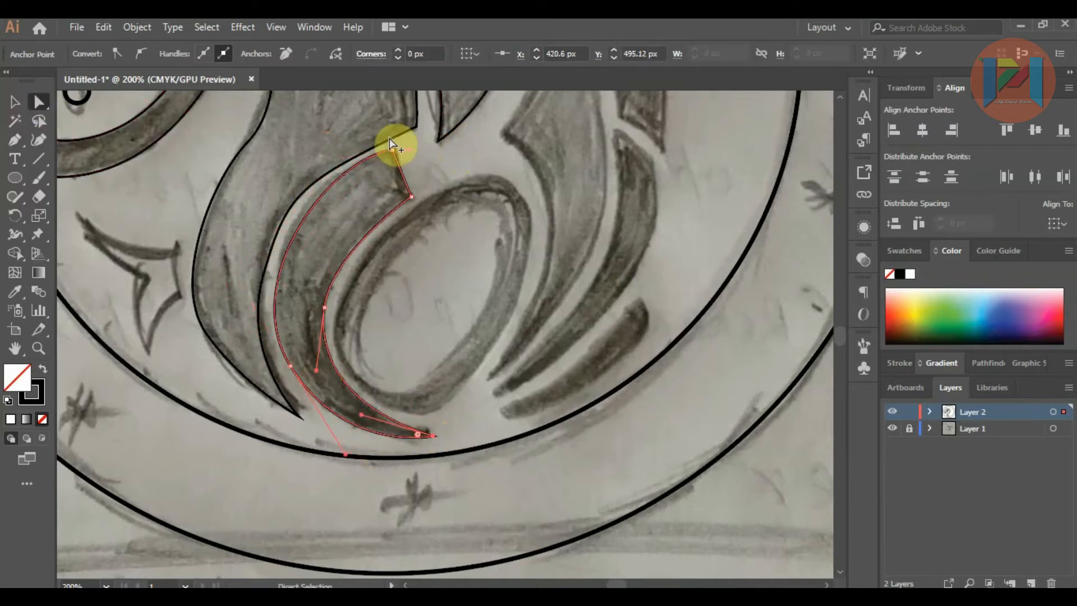
left_click(392, 150)
Step: Refine the inner curve and bottom tip of the rooster's body outline beside the crescent feather
scroll(394, 140, "up", 3)
scroll(359, 282, "down", 4)
scroll(308, 314, "up", 2)
left_click(273, 315)
scroll(264, 312, "down", 1)
left_click(276, 516)
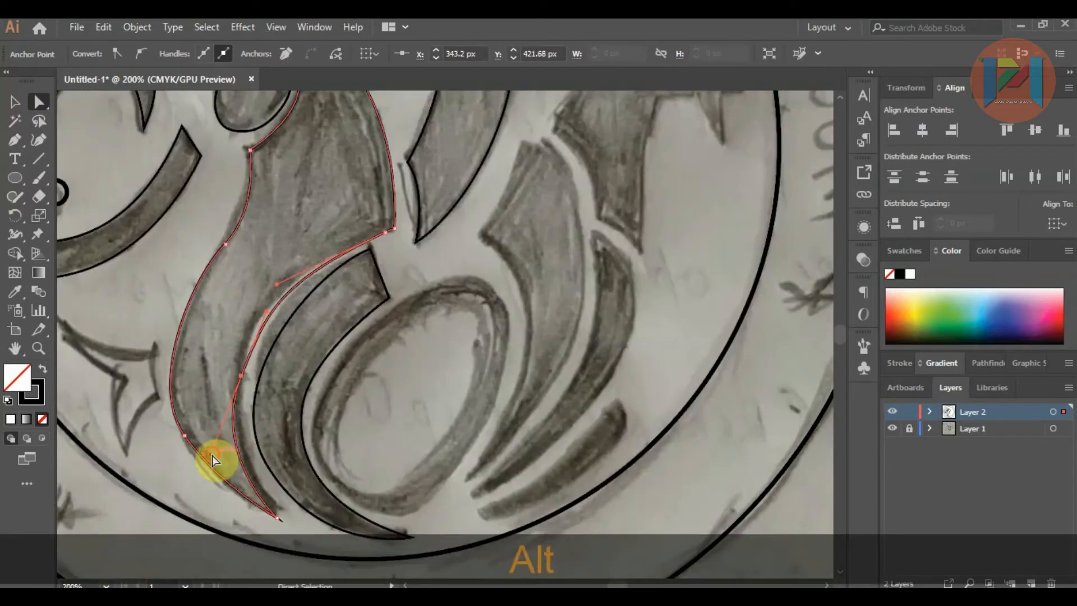
Step: Trace the large leaf-shaped body piece between the egg and the goat's neck as a closed path with the Pen tool
scroll(224, 464, "down", 1)
left_click(504, 345)
scroll(519, 340, "up", 1)
scroll(388, 259, "down", 1)
key("p")
left_click(385, 272)
left_click_drag(378, 449, 289, 559)
left_click(378, 449)
left_click_drag(460, 307, 467, 213)
left_click(431, 198)
left_click(385, 272)
Step: Trace the narrow curved body strip beneath the goat's neck, tapering to a point near the egg
left_click(471, 271)
left_click_drag(382, 462, 266, 547)
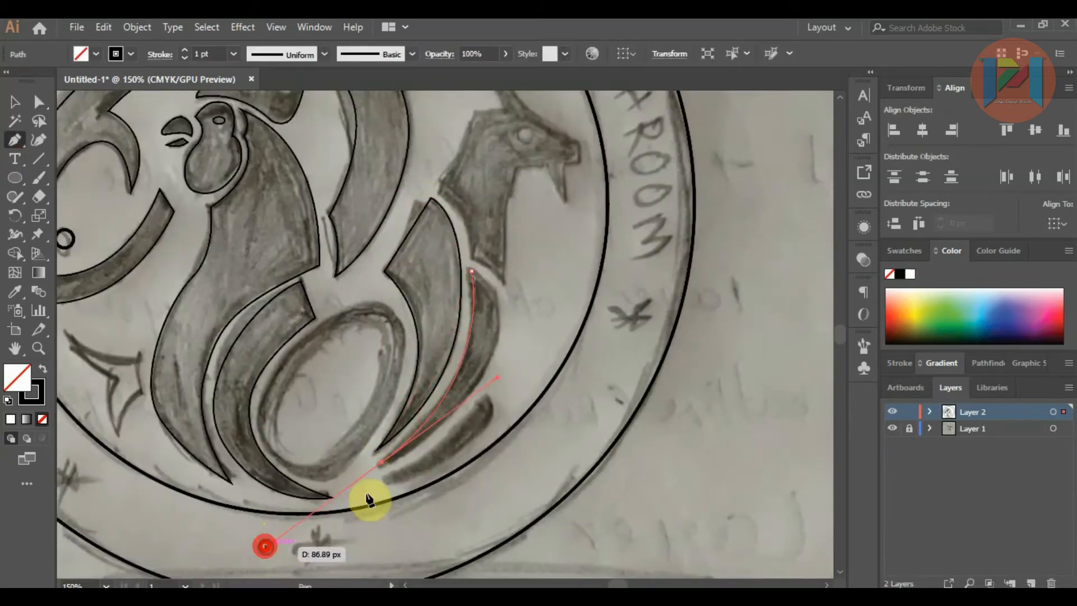
left_click(381, 462)
left_click_drag(499, 296, 491, 168)
left_click(442, 352)
Step: Trace the short round-ended strip below the goat's body as a closed path
scroll(446, 361, "down", 2)
left_click(375, 416)
left_click_drag(510, 311, 540, 235)
left_click(509, 311)
left_click_drag(518, 342, 495, 384)
left_click(375, 418)
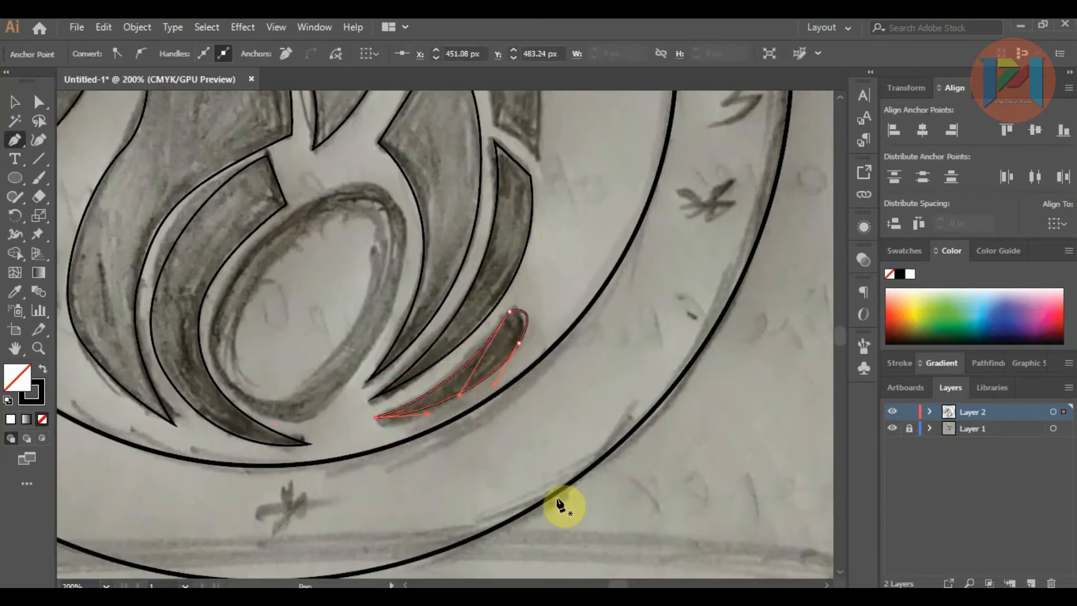
Step: Start the goat's head outline along the notched base of the neck, undoing and redrawing its lower corner point
scroll(559, 499, "up", 5)
left_click_drag(449, 217, 537, 344)
left_click(490, 299)
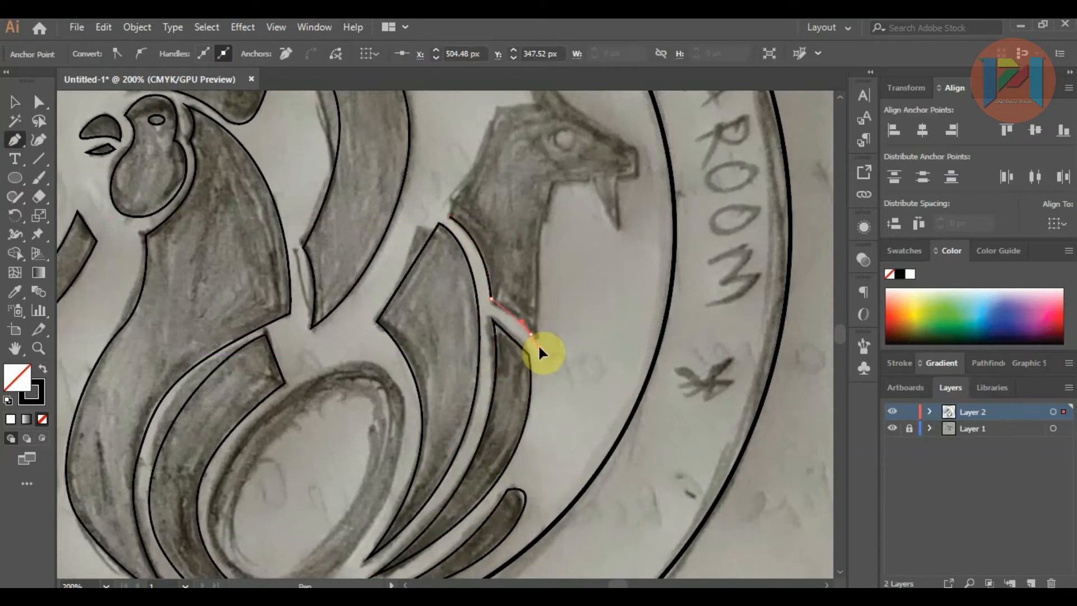
scroll(538, 344, "up", 3, "alt")
key("ctrl+z")
key("ctrl+z")
key("ctrl+z")
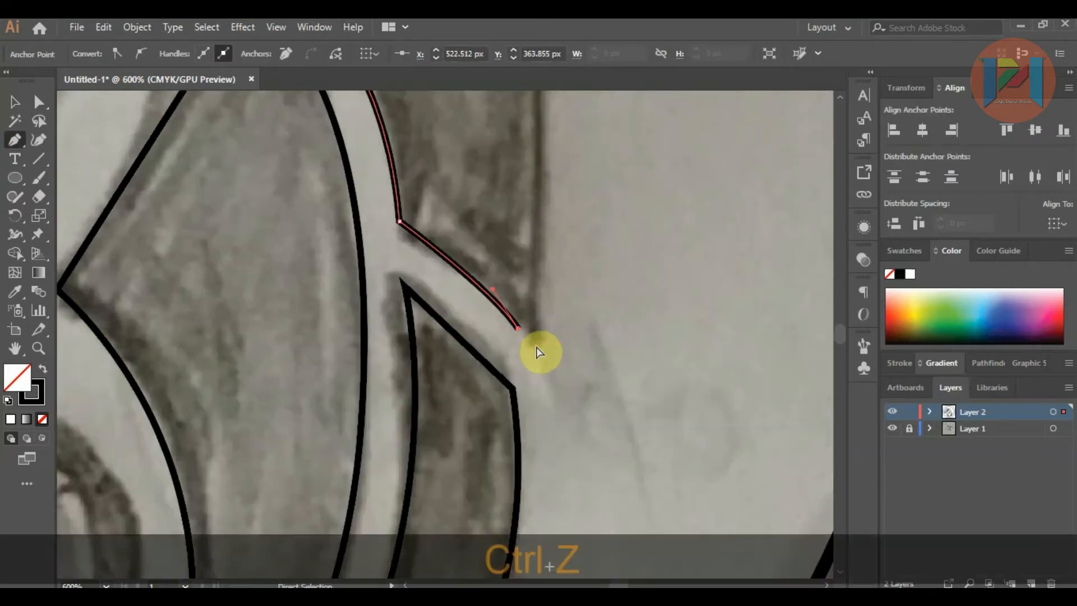
left_click_drag(535, 343, 539, 380)
scroll(538, 381, "down", 2, "alt")
left_click(537, 361)
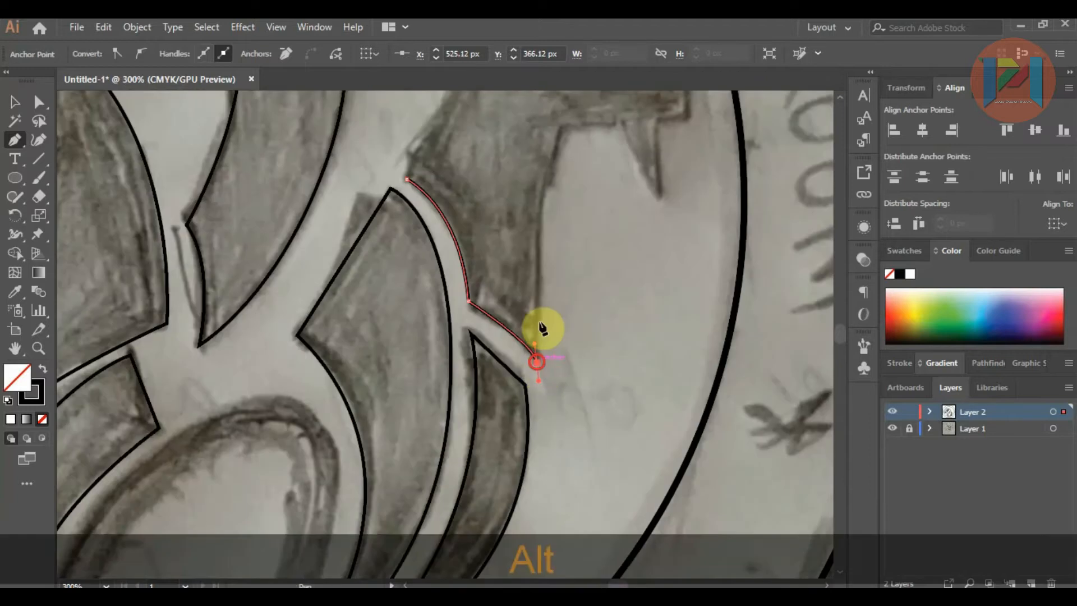
Step: Continue the goat outline up the front of the neck, along the jaw and around the pointed beard to the chin
left_click(537, 234)
scroll(537, 234, "up", 2)
left_click(559, 182)
left_click(620, 183)
left_click(659, 258)
left_click(658, 178)
left_click(690, 177)
scroll(690, 177, "up", 2)
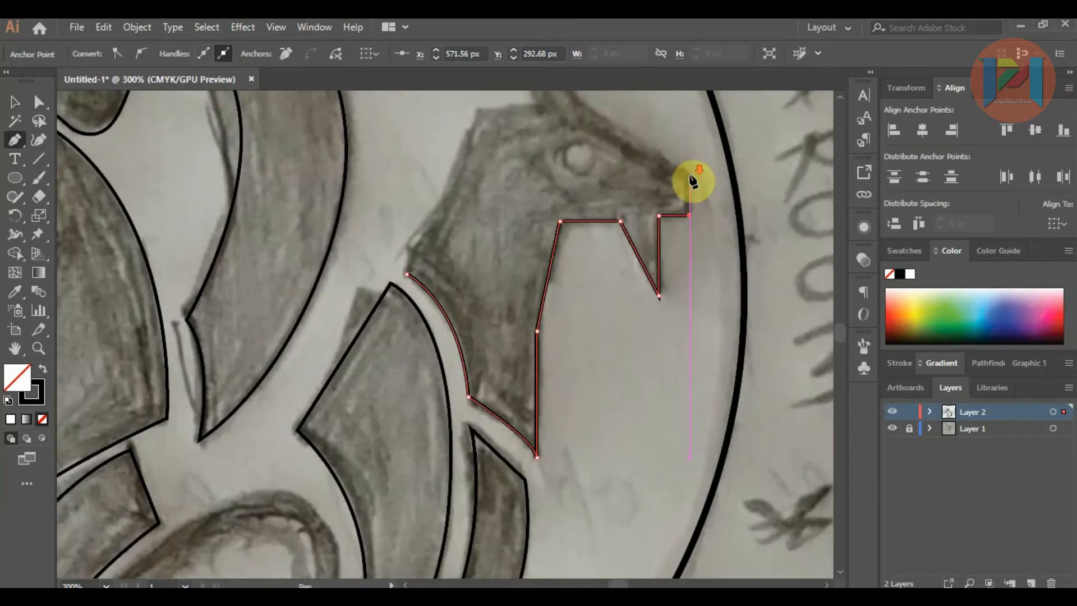
Step: Trace the goat's muzzle, forehead, horn and back of the head, and close the outline at the neck base
left_click(690, 139)
left_click(578, 176)
left_click(517, 100)
scroll(449, 112, "up", 1)
left_click(426, 107)
key("ctrl+z")
left_click(431, 115)
left_click(505, 131)
left_click(538, 191)
left_click(477, 199)
left_click(407, 339)
left_click(407, 362)
scroll(420, 269, "down", 5)
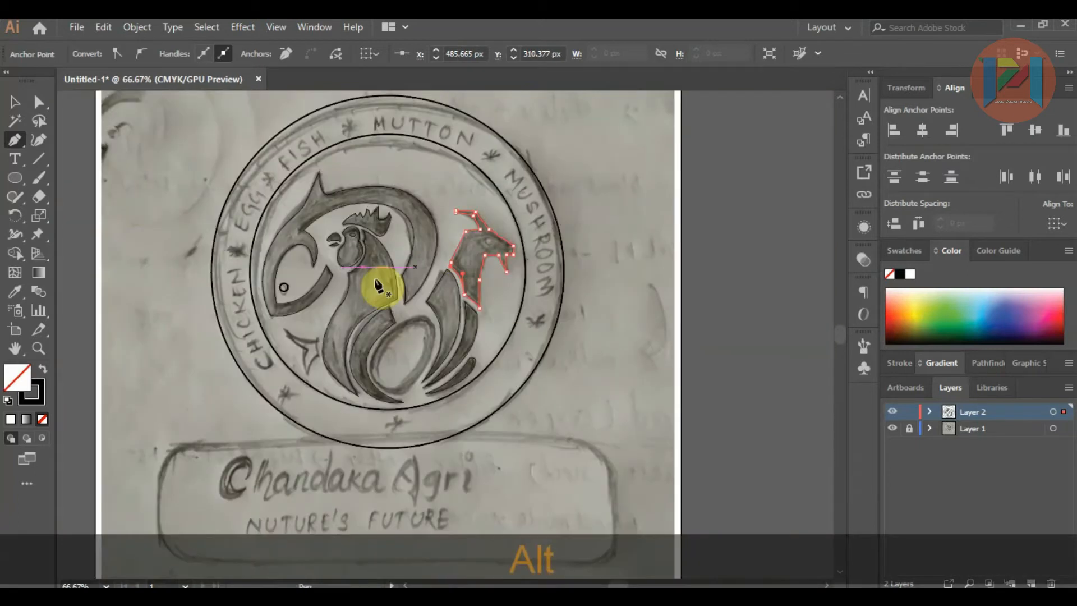
Step: Draw an unfilled ellipse over the sketched egg and enlarge it to cover the egg's full extent
scroll(392, 379, "up", 3)
left_click(14, 104)
left_click(18, 179)
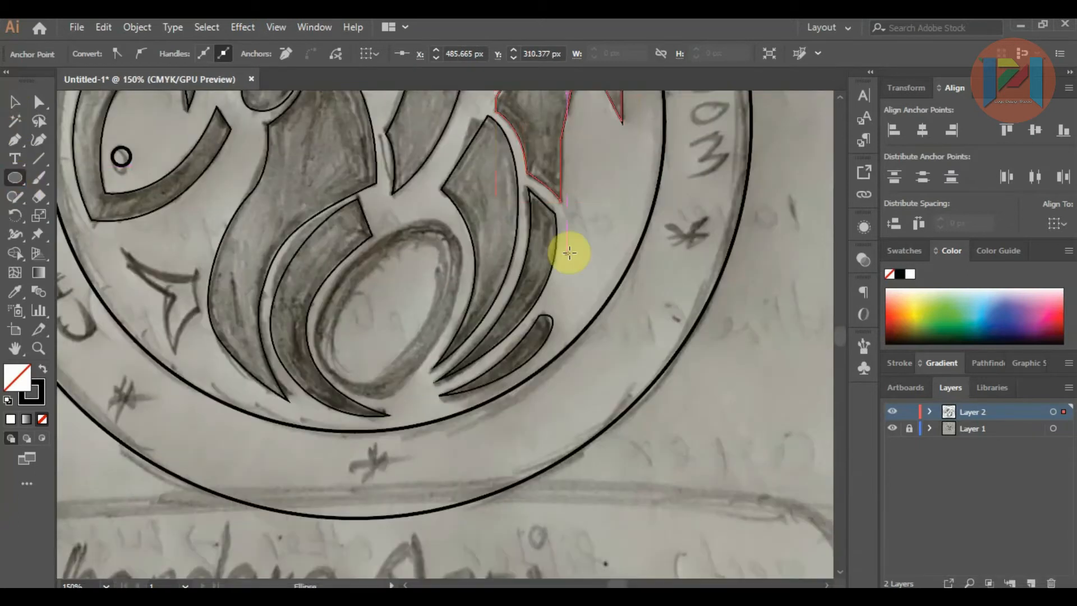
mouse_move(345, 240)
left_mouse_down()
mouse_move(427, 355)
mouse_move(465, 359)
left_mouse_up()
left_click_drag(345, 360, 310, 395)
left_click_drag(465, 240, 480, 221)
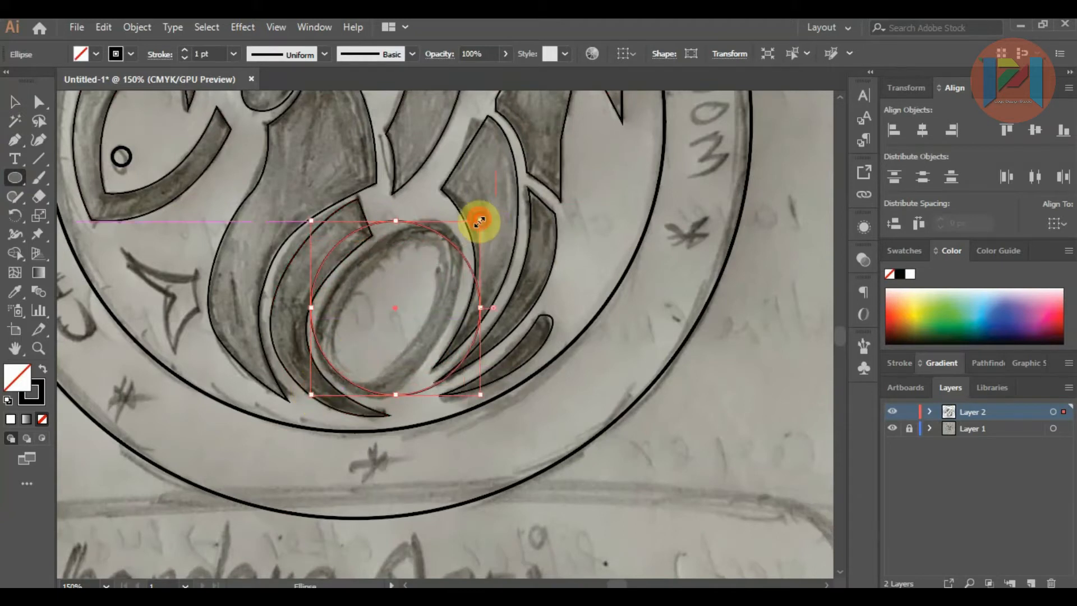
Step: Reshape the ellipse into an egg by raising its top anchor and moving both side anchors inward
left_click(32, 102)
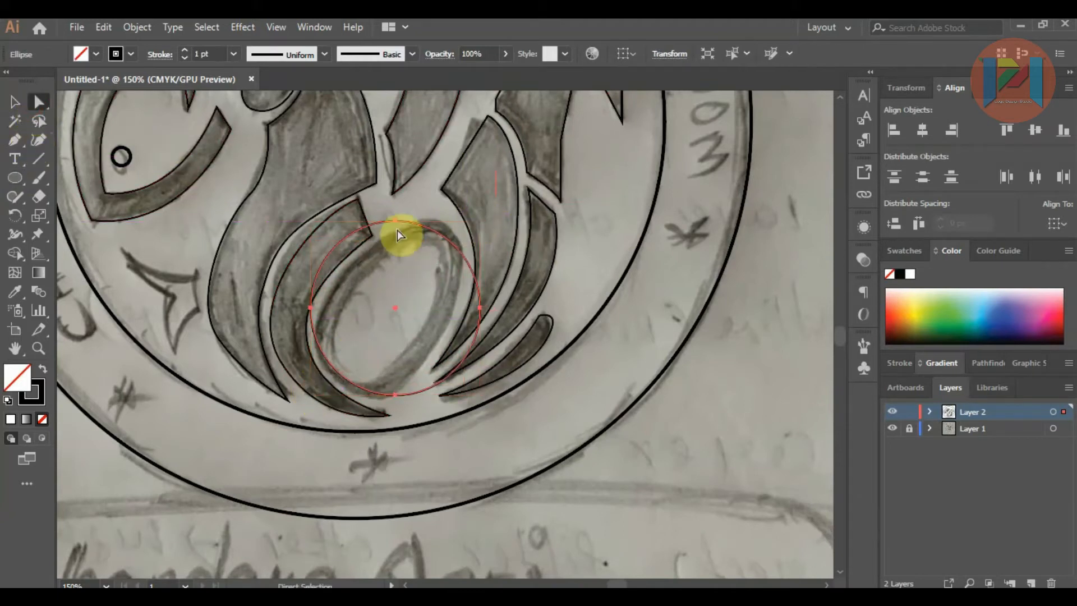
left_click(395, 221)
left_click_drag(395, 221, 399, 179)
left_click_drag(480, 314, 468, 306)
left_click_drag(314, 310, 321, 307)
Step: Isolate the egg path and rotate it clockwise to match the tilt of the sketched egg
left_click(16, 108)
double_click(402, 187)
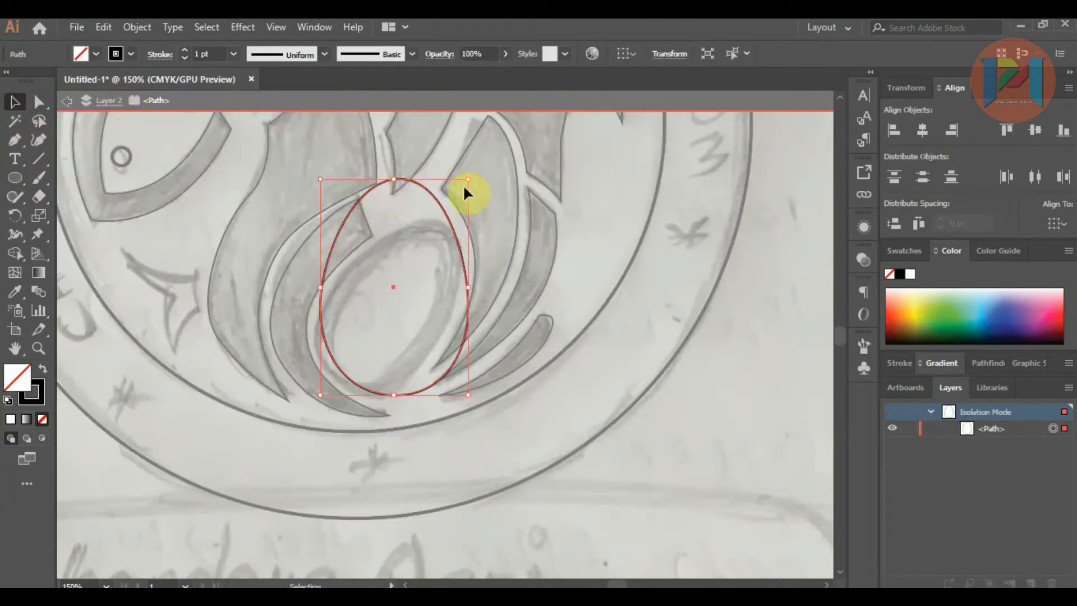
left_click_drag(475, 185, 480, 241)
key("ctrl+alt")
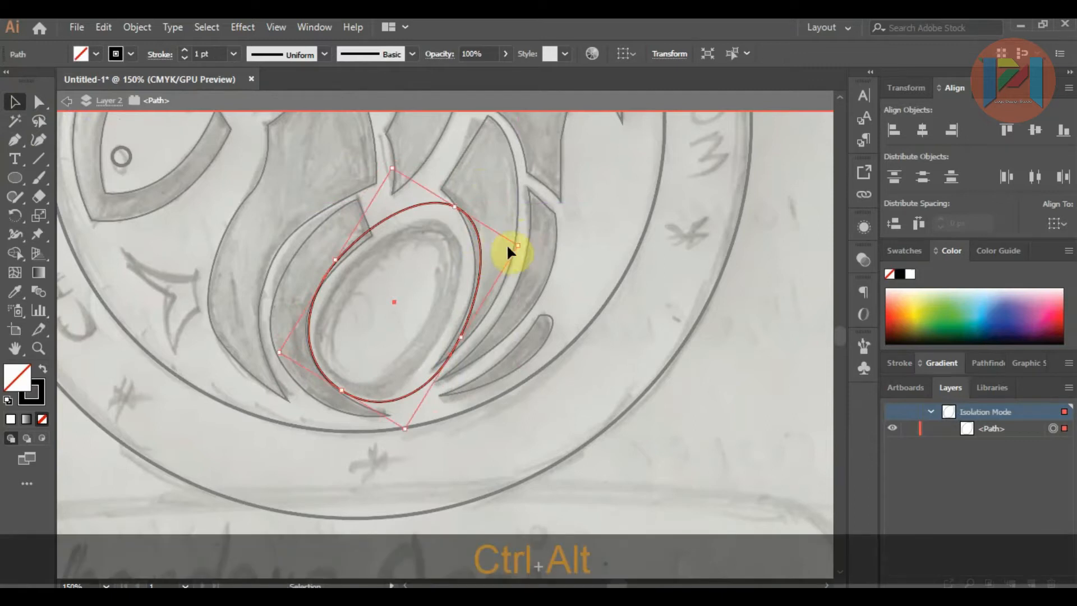
Step: Scale the egg path down to fit the sketched egg, adjust its top, and leave isolation mode
key("shift+alt")
left_click_drag(516, 245, 457, 291)
left_click_drag(440, 233, 446, 223)
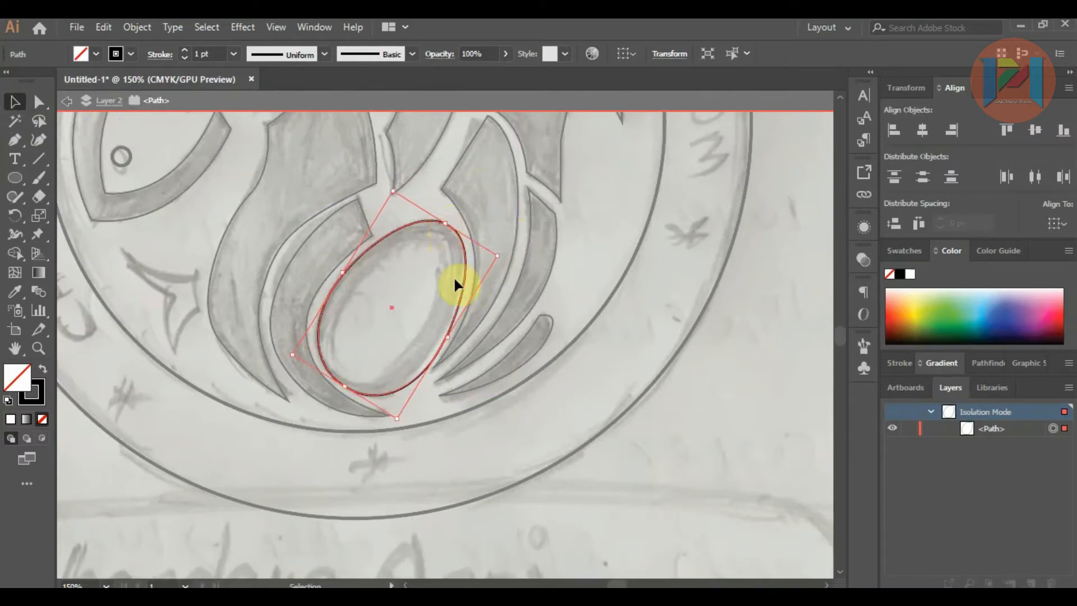
left_click(703, 378)
scroll(549, 398, "down", 2)
double_click(667, 392)
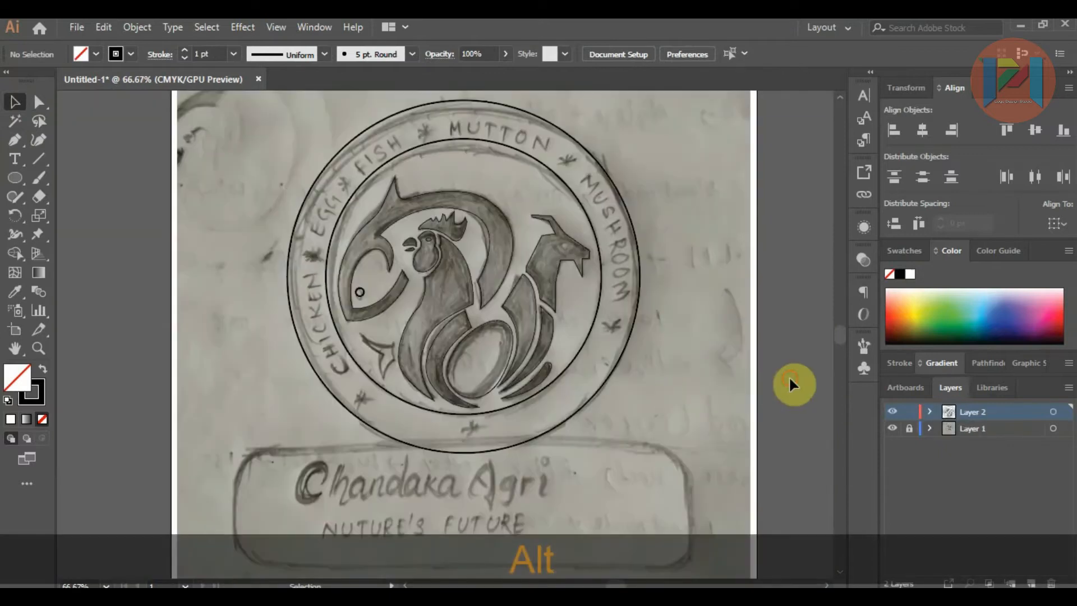
Step: Select the rooster's body outline and show its anchor points for editing
scroll(476, 335, "up", 2)
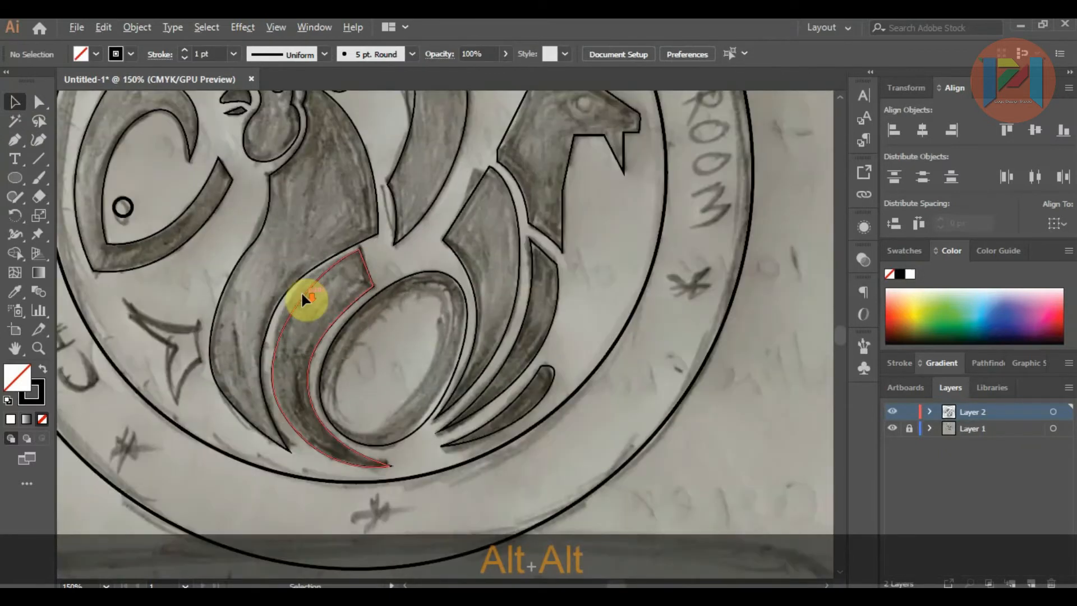
left_click(296, 285)
scroll(294, 283, "up", 1)
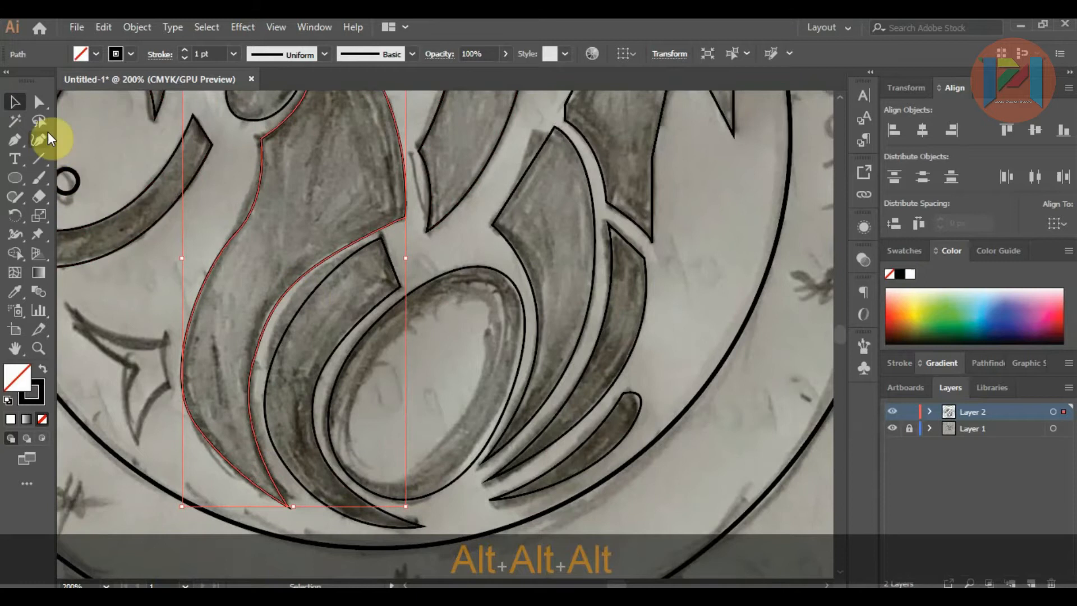
left_click(39, 104)
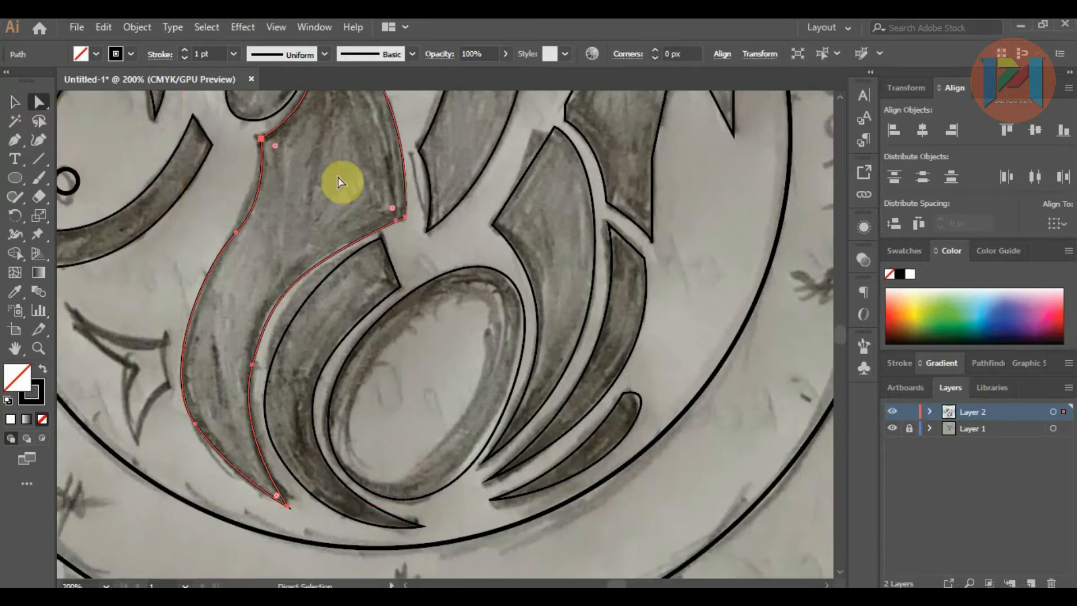
left_click(396, 220)
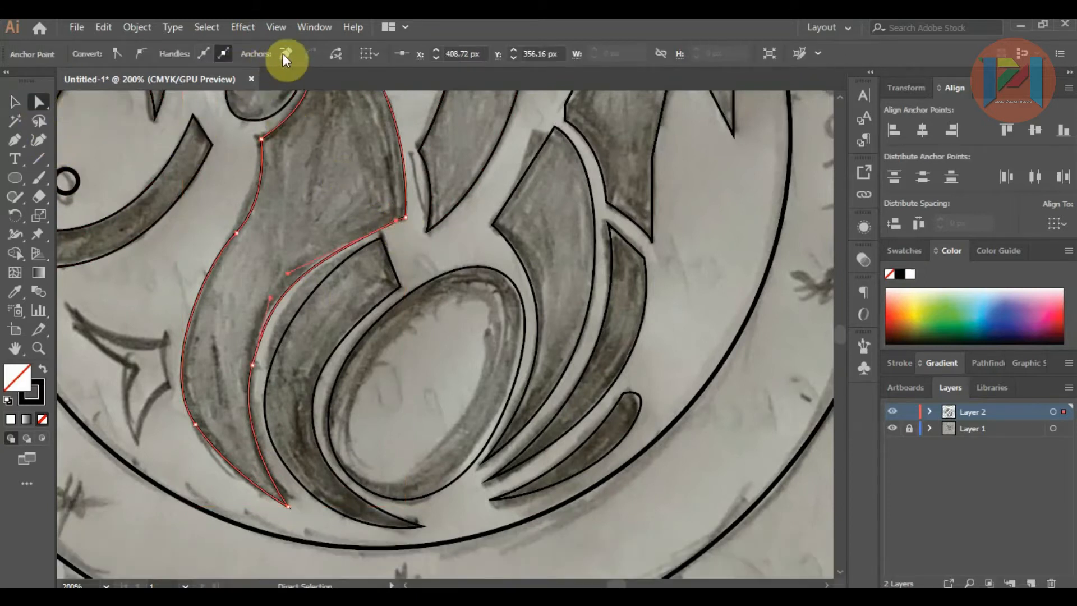
left_click(286, 53)
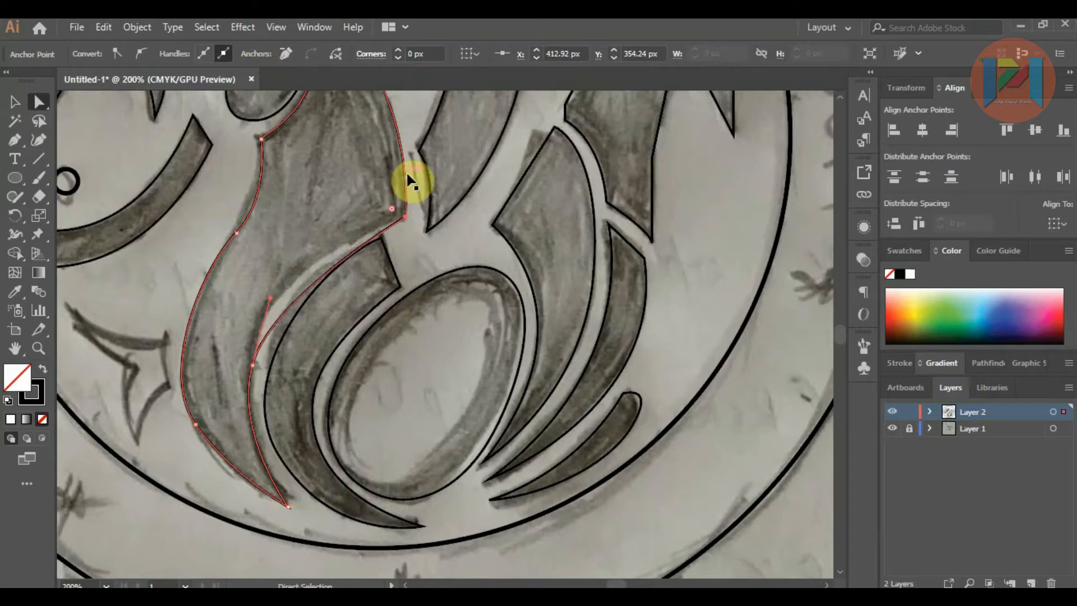
key("ctrl+z")
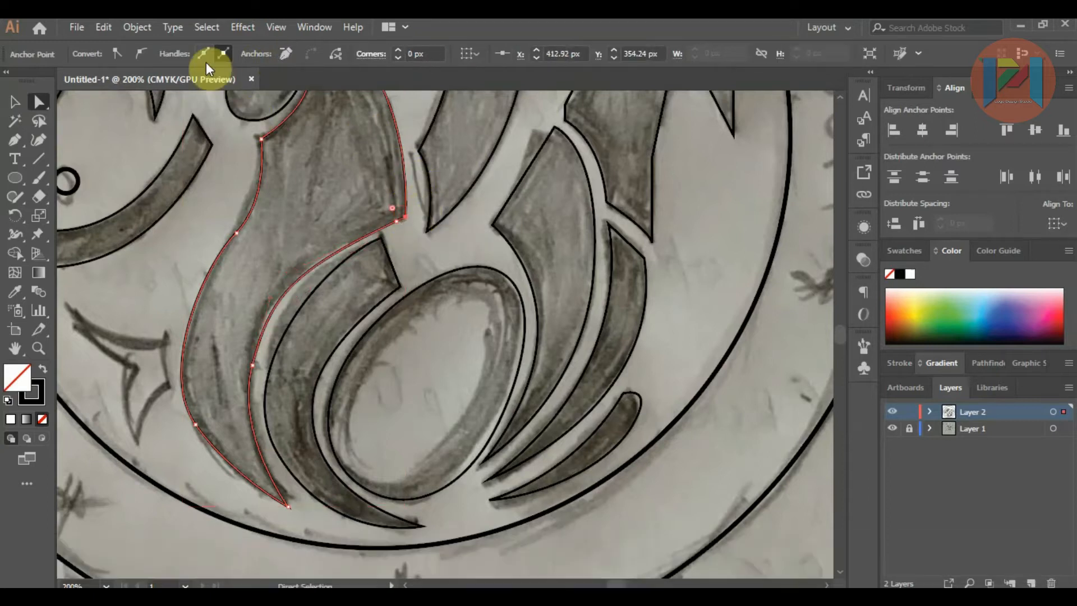
Step: Remove the redundant corner anchor at the rooster body's right edge and move the remaining one out to the sketched corner
left_click(286, 53)
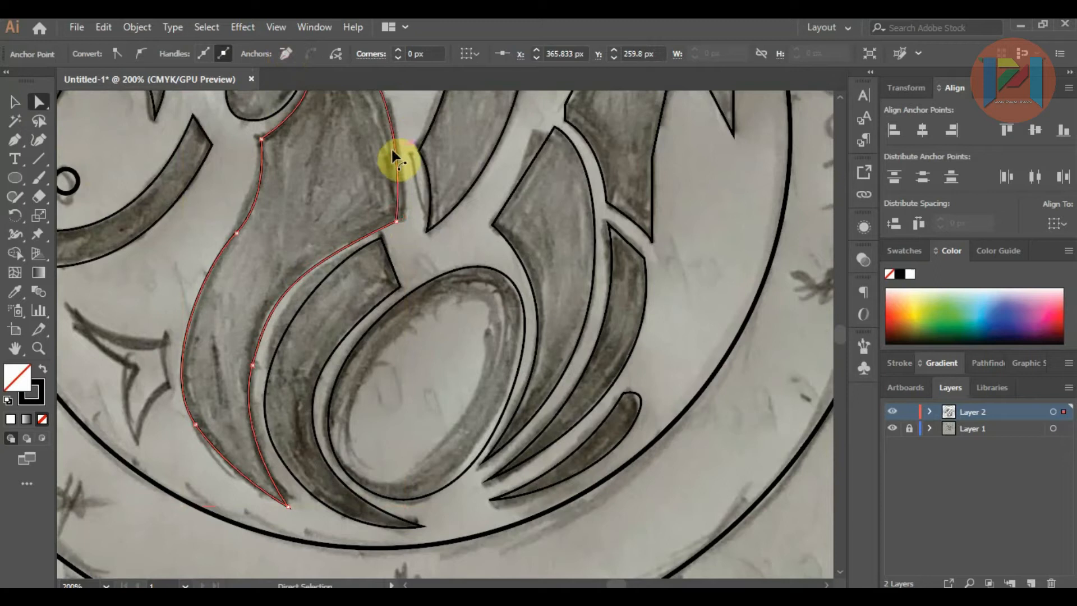
scroll(392, 148, "up", 2)
left_click_drag(404, 293, 420, 290)
scroll(399, 240, "down", 2)
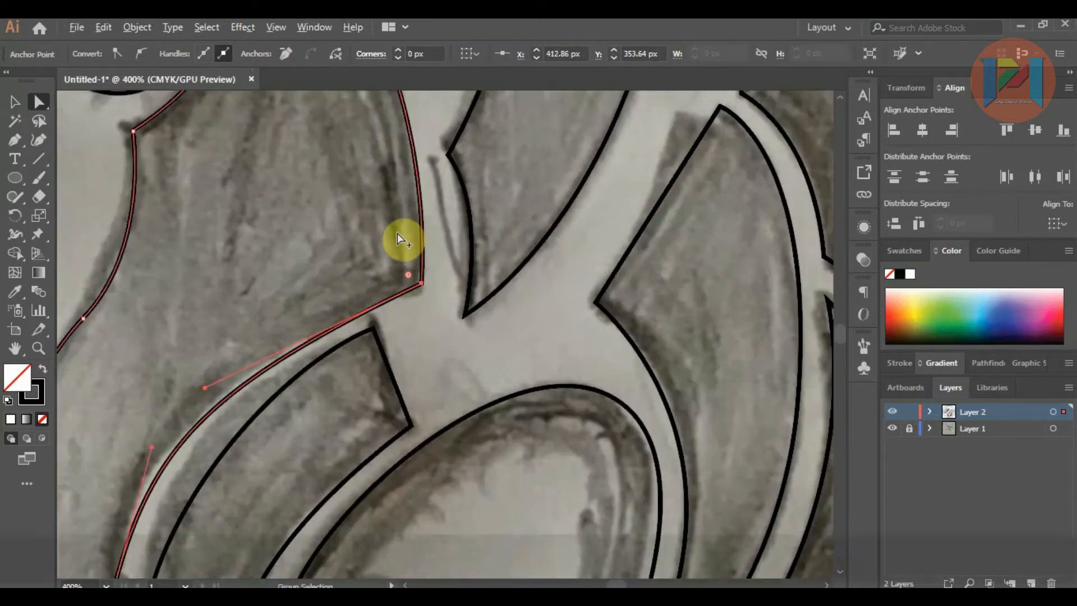
Step: Remove the middle anchor on the rooster body's inner curve and extend the corner's handle so the curve follows the sketch
scroll(271, 331, "up", 2)
scroll(287, 253, "down", 2)
left_click_drag(263, 379, 263, 384)
left_click(285, 54)
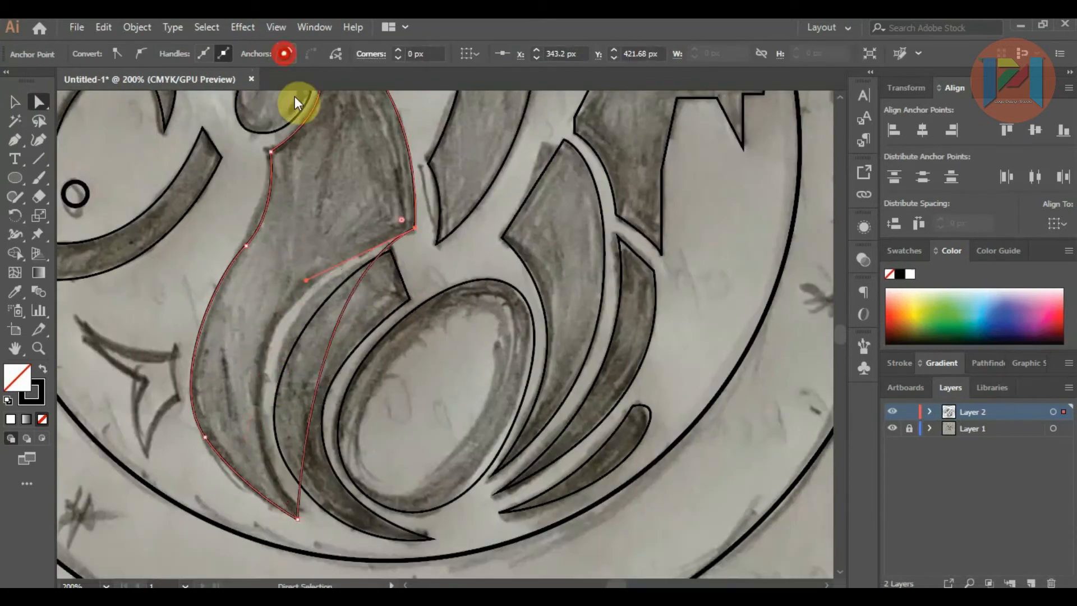
left_click_drag(305, 283, 246, 289)
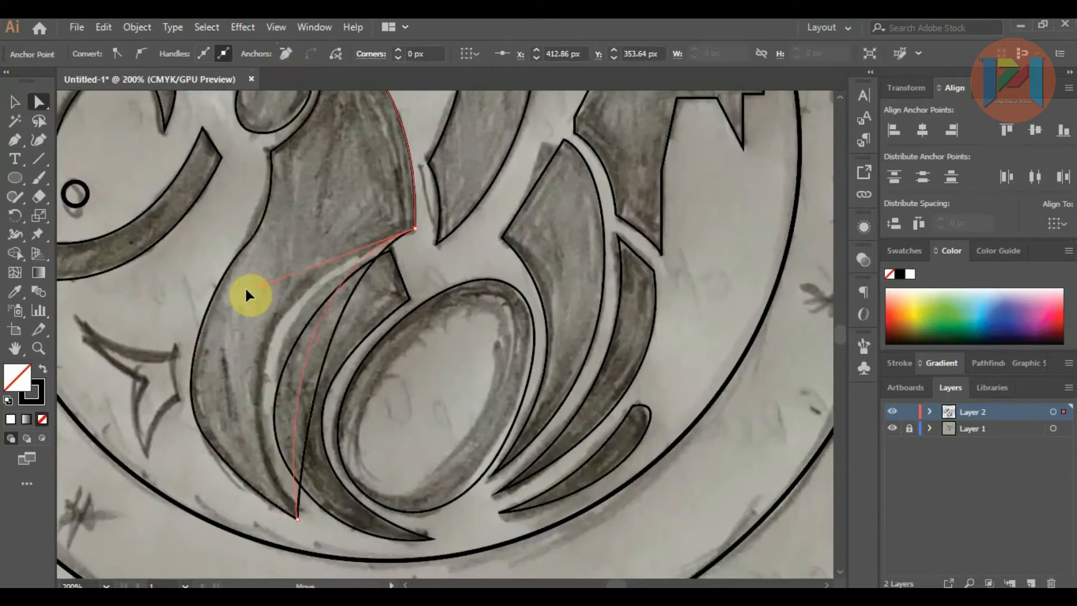
left_click_drag(160, 315, 159, 314)
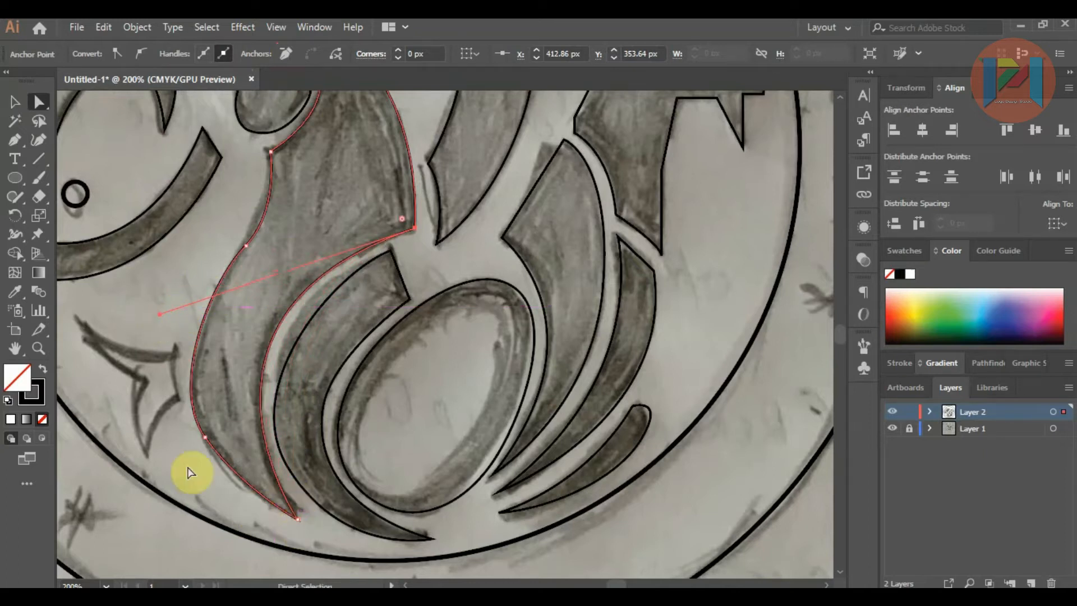
Step: Nudge the anchor on the rooster body's lower outer edge and reshape the tail tip with its curve handle
left_click(205, 438)
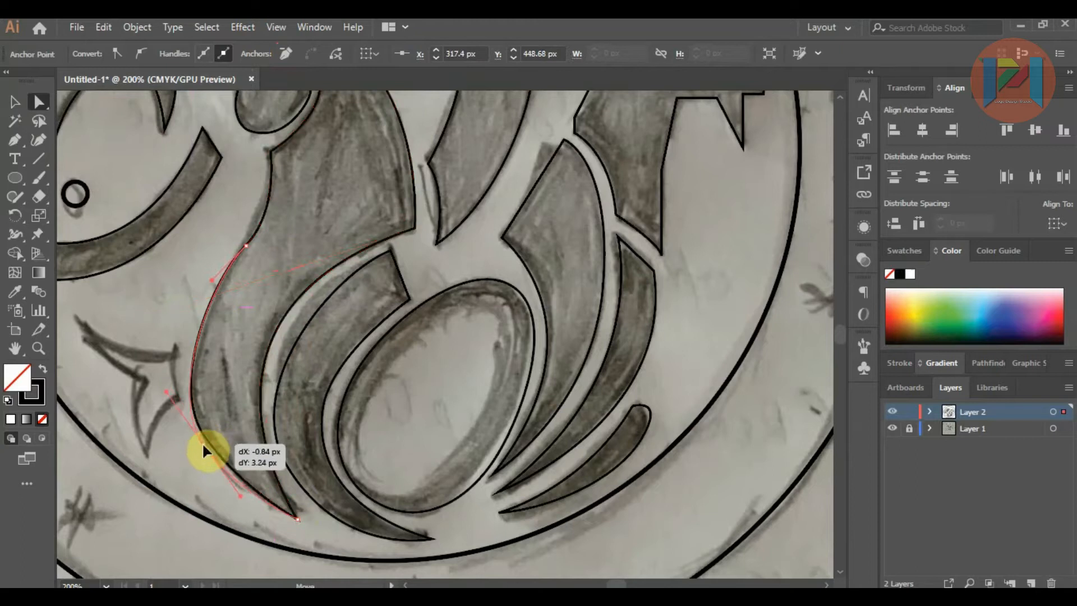
left_click(297, 519)
left_click_drag(297, 519, 240, 508)
left_click(240, 501)
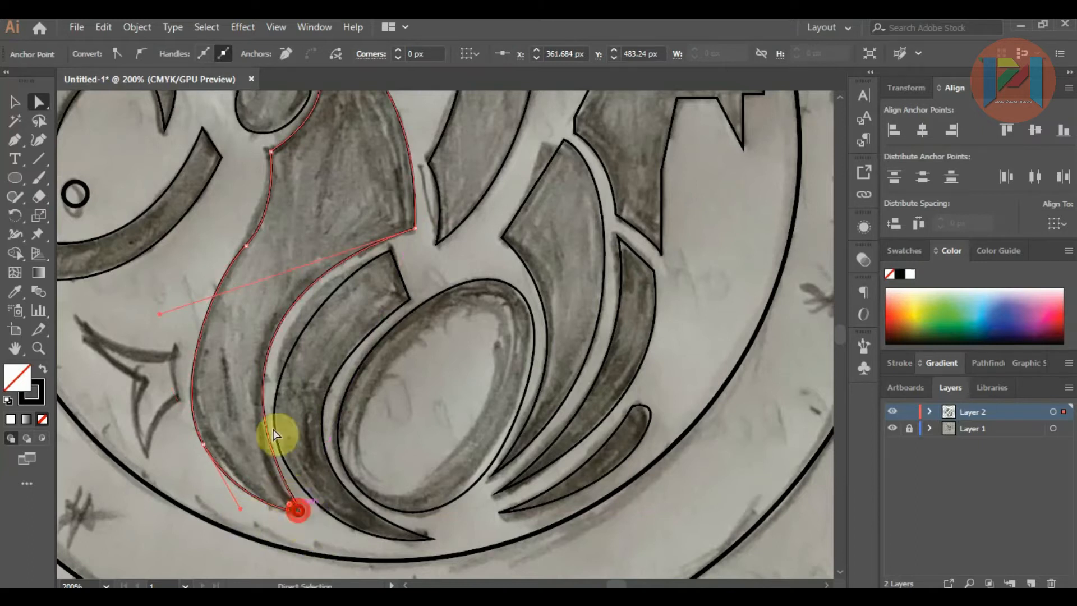
Step: Refine the rooster body's inner curve by lowering the right corner's handle and nudging that corner slightly upward
left_click_drag(160, 314, 148, 337)
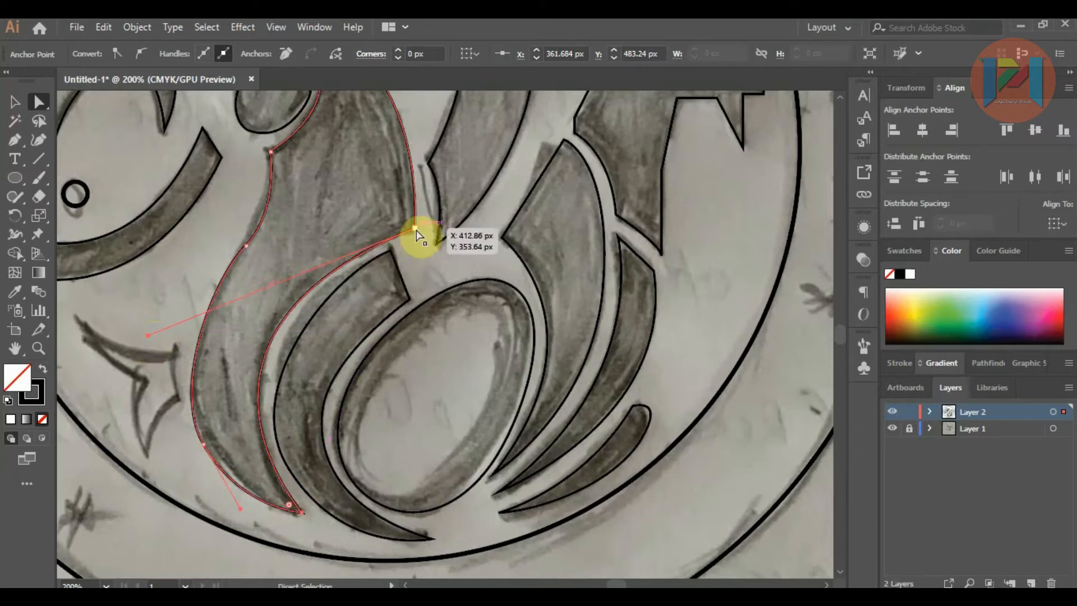
left_click_drag(416, 228, 416, 223)
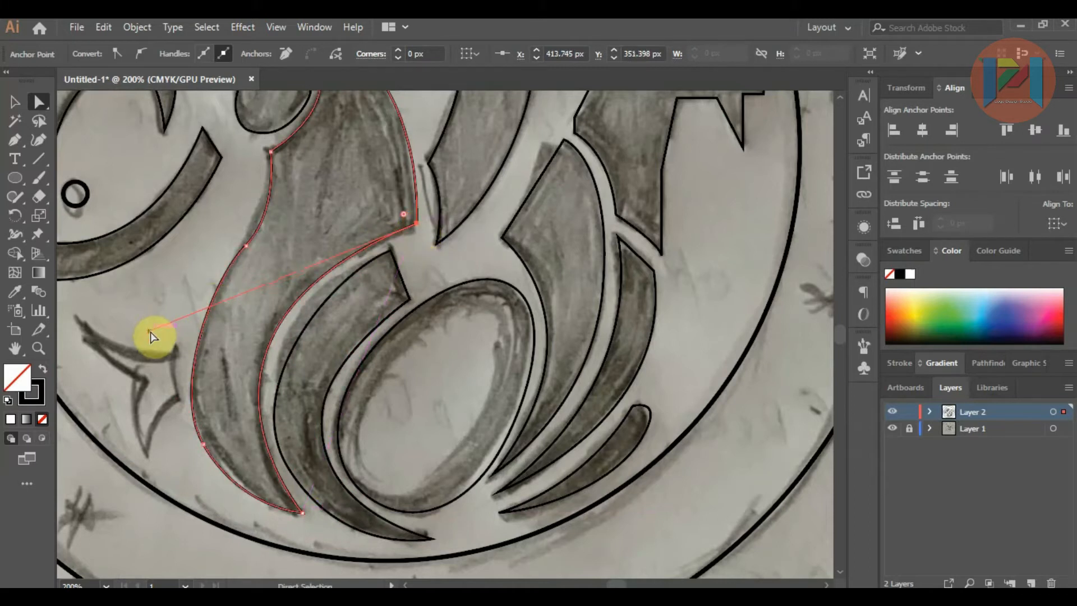
left_click_drag(151, 332, 146, 347)
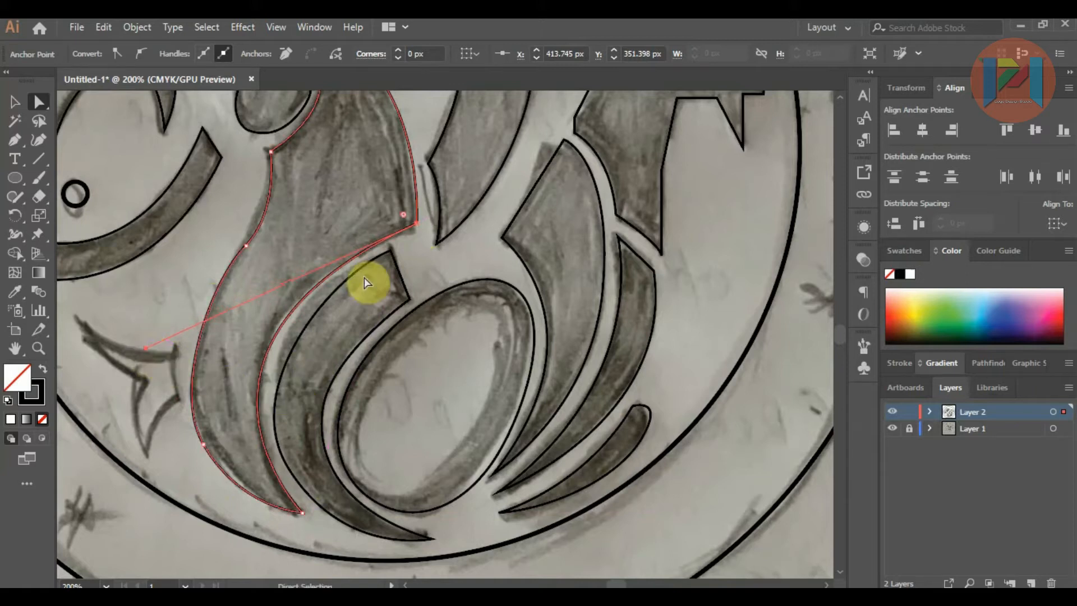
Step: Reshape the outer edge of the feather beside the egg by extending its top anchor's handle parallel to the body curve
left_click(392, 253)
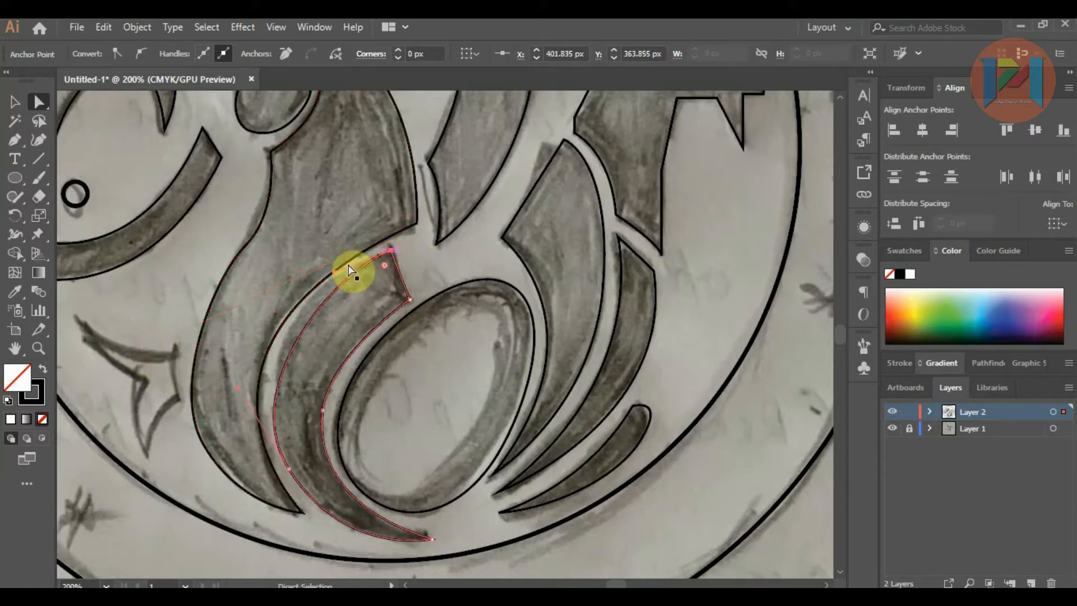
left_click_drag(336, 269, 337, 278)
left_click(462, 253)
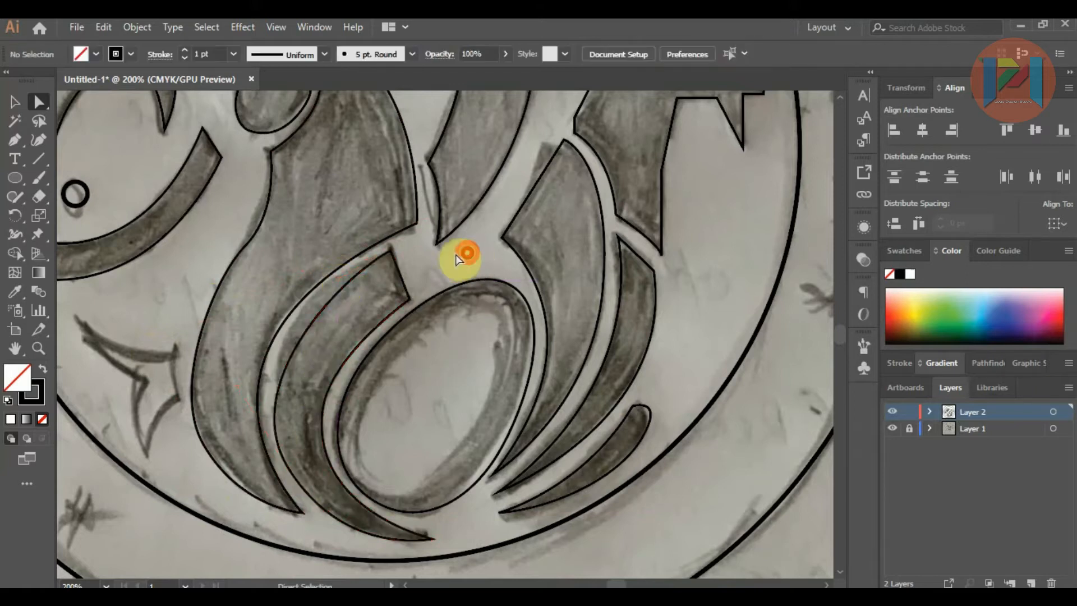
left_click(390, 251)
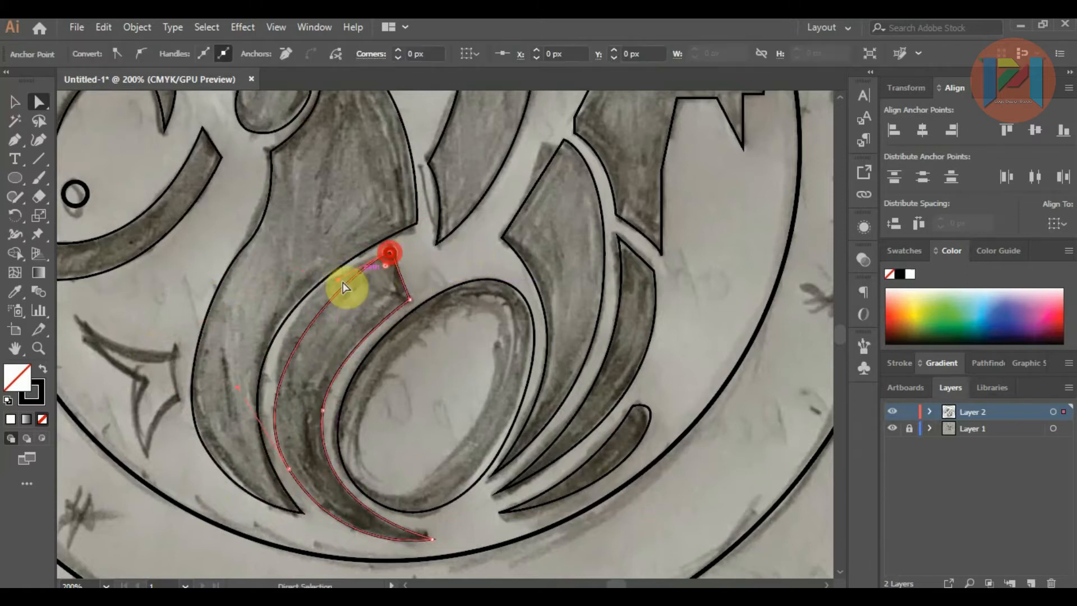
left_click_drag(338, 281, 305, 291)
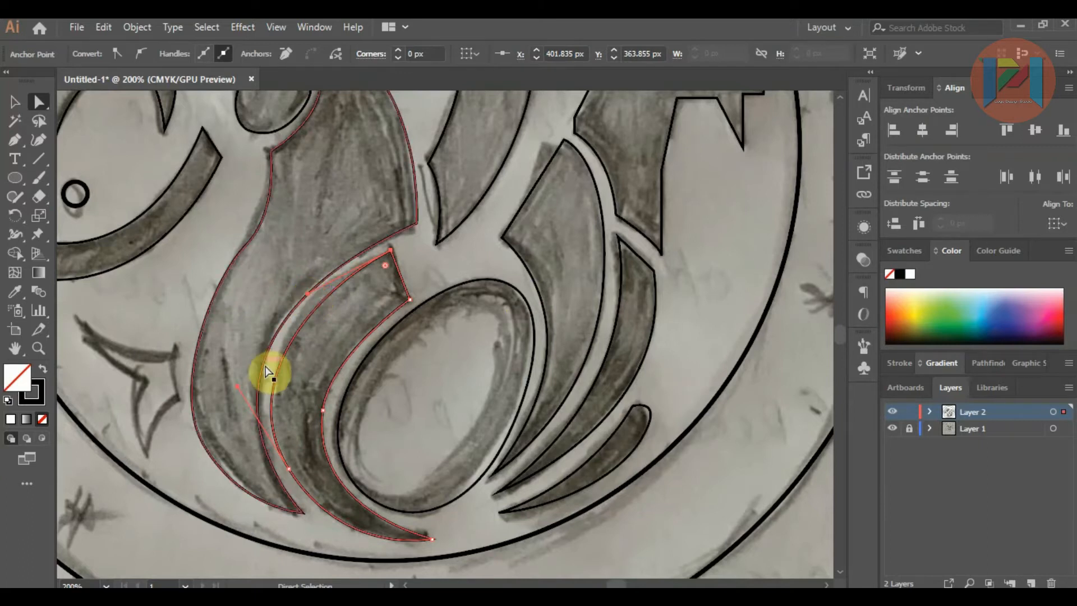
left_click(165, 308)
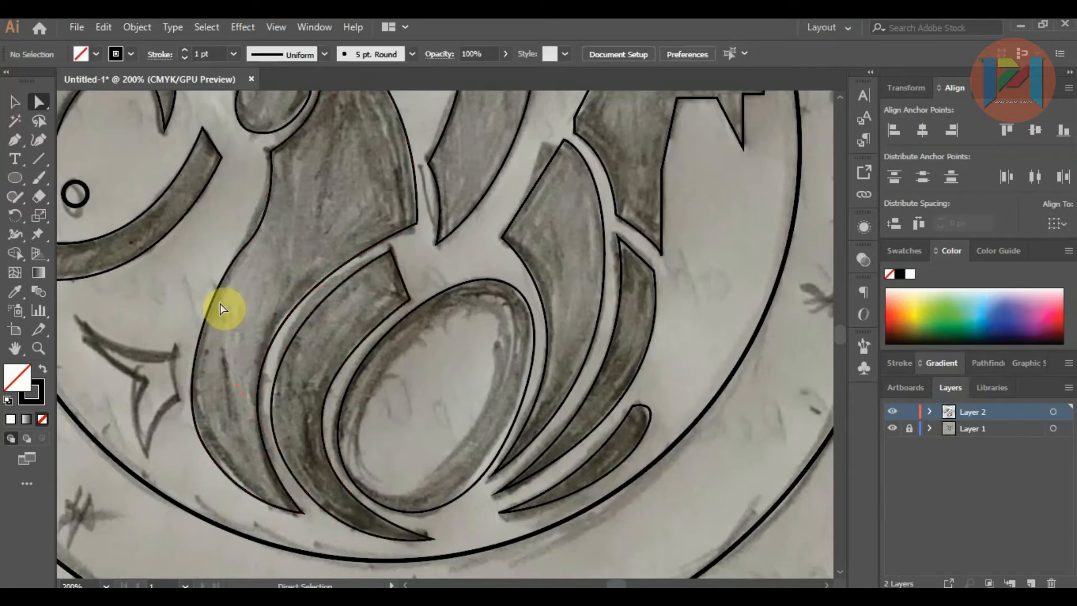
Step: Ungroup the badge's inner and outer circles
scroll(280, 322, "down", 4)
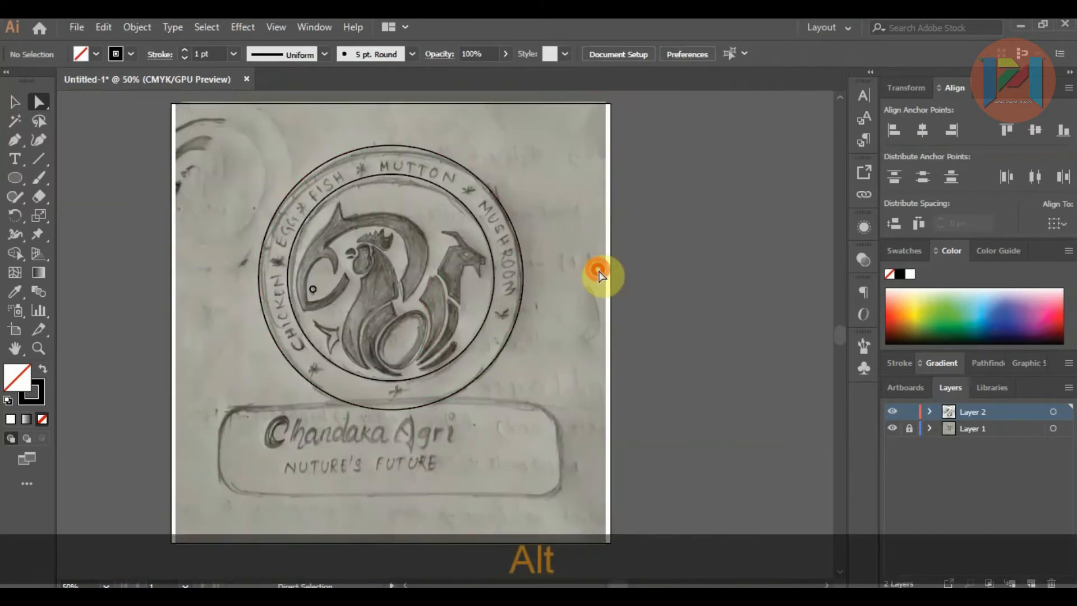
scroll(385, 236, "up", 1)
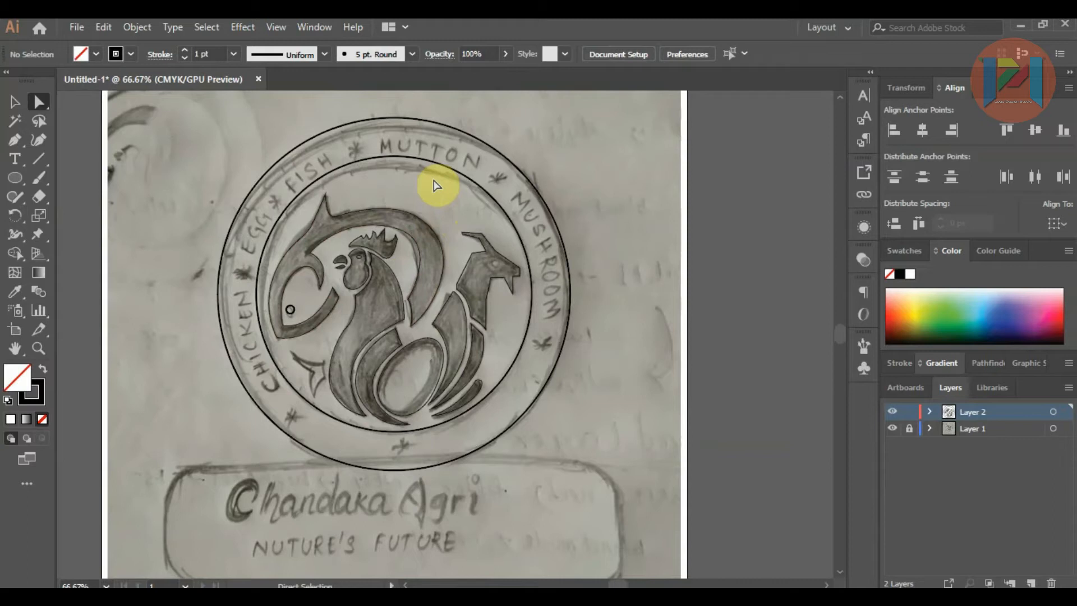
scroll(404, 181, "down", 2)
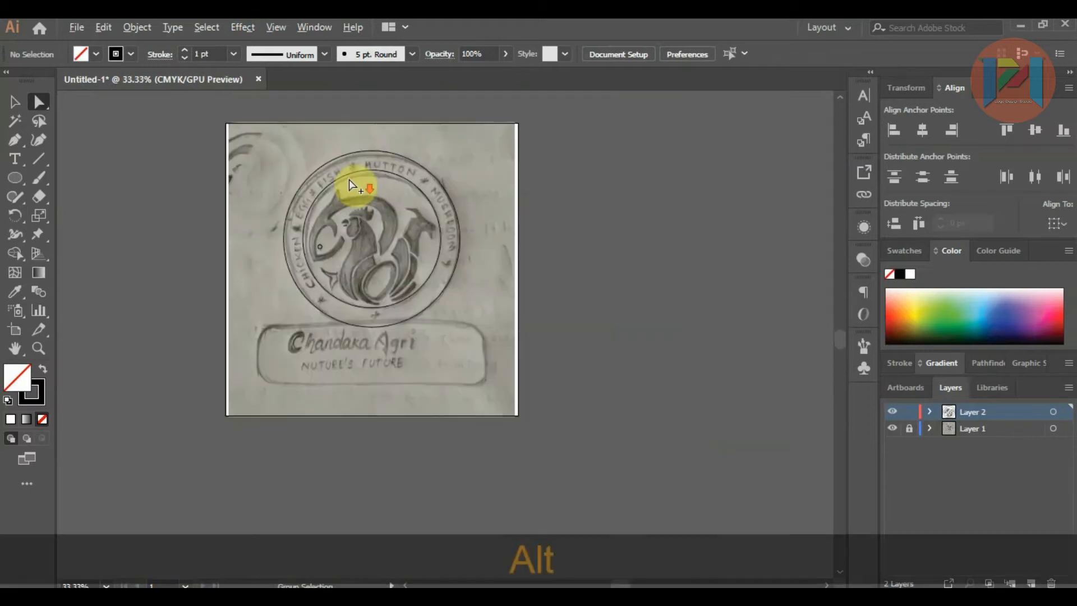
left_click(363, 172)
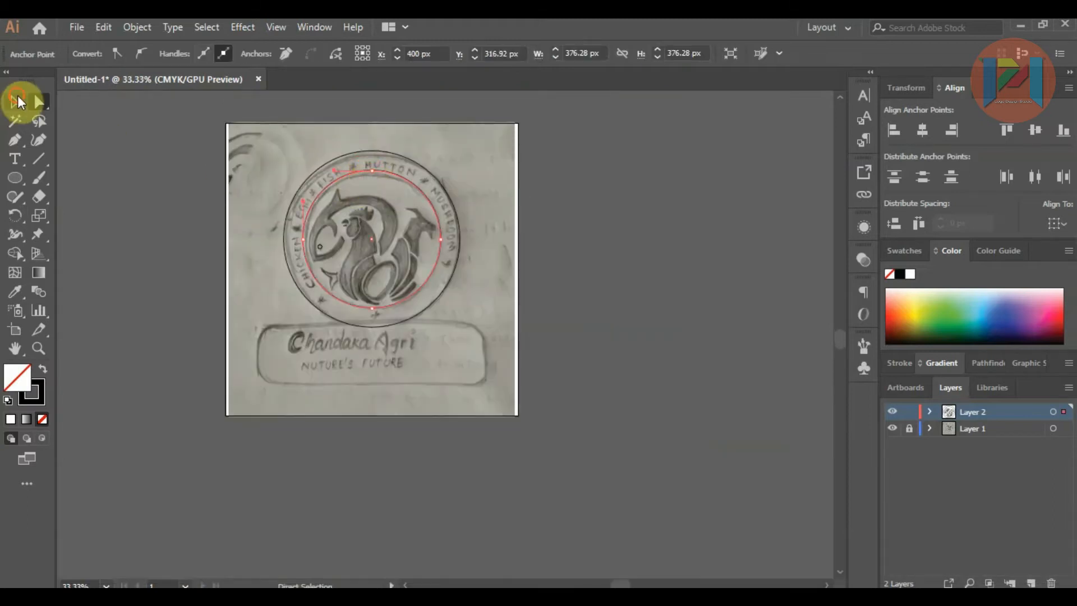
left_click(14, 102)
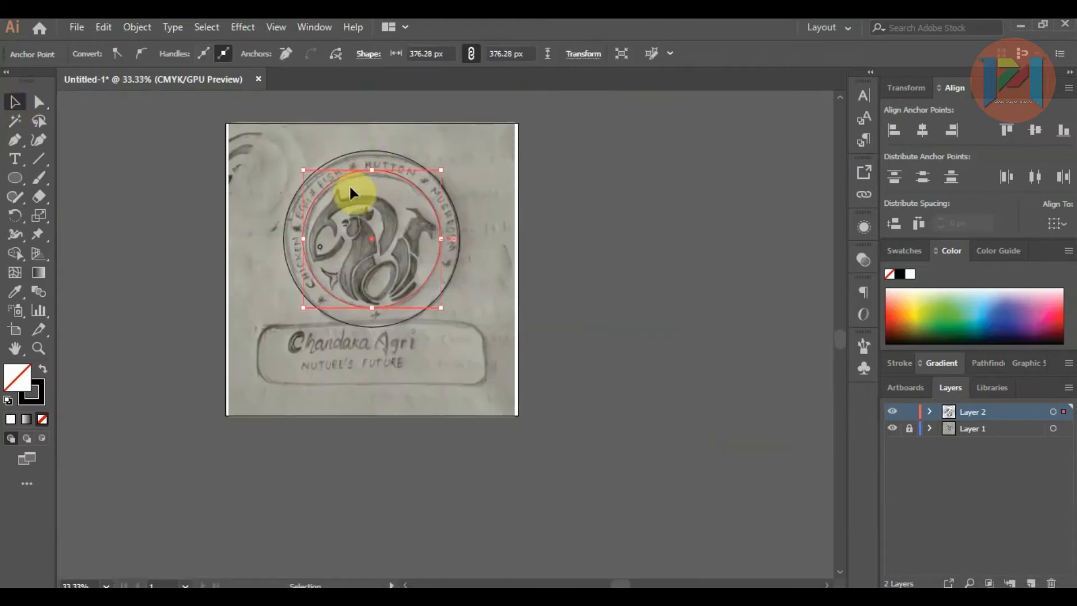
left_click(411, 184)
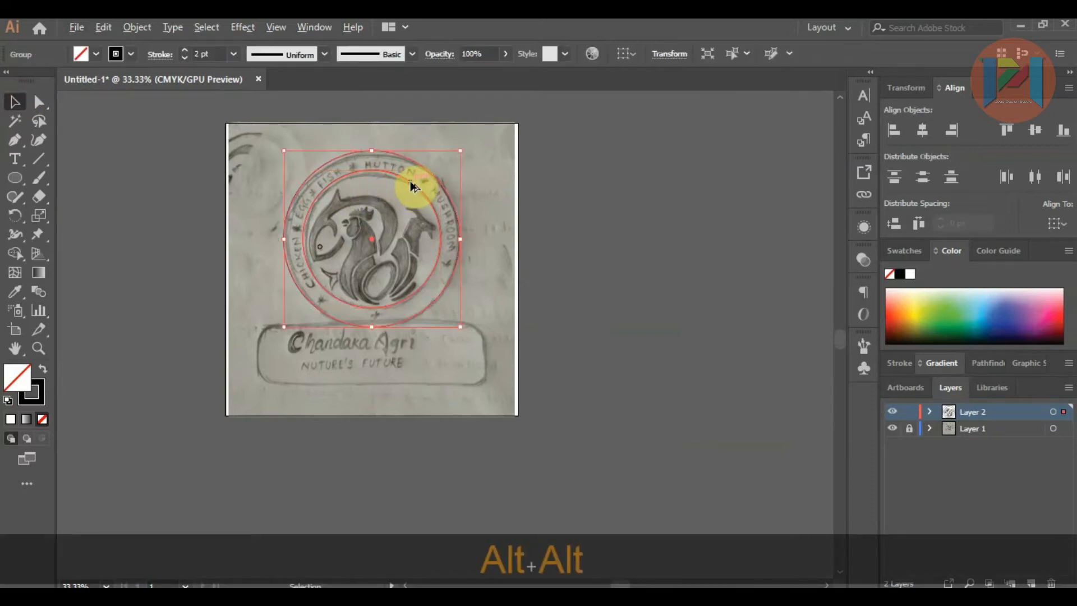
right_click(410, 181)
left_click(477, 310)
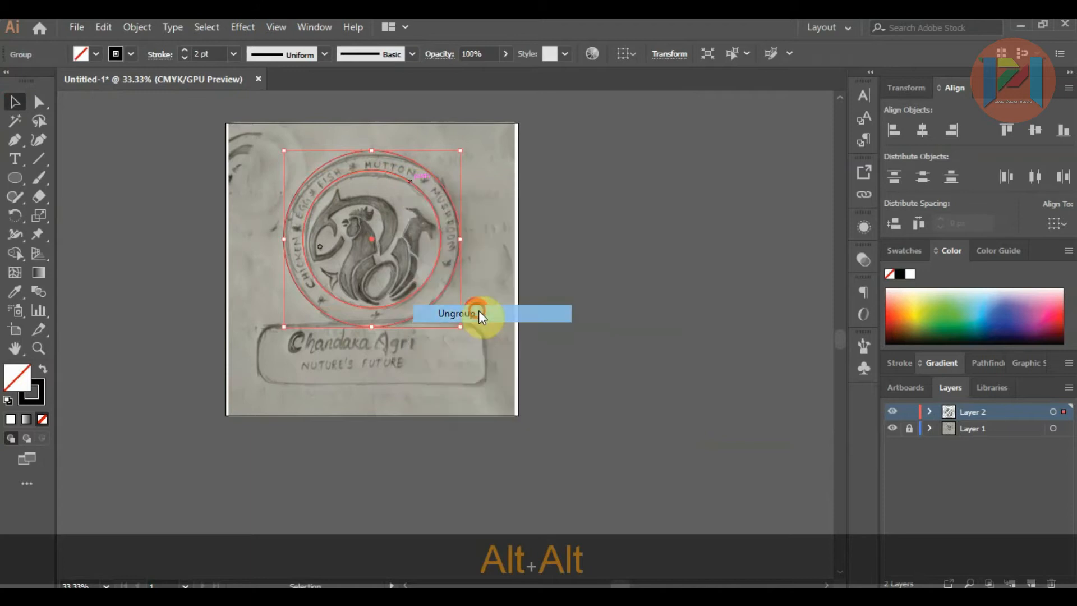
left_click(586, 265)
Step: Duplicate the badge's inner circle and place the copy on the empty area beside the artboard
left_click(426, 193)
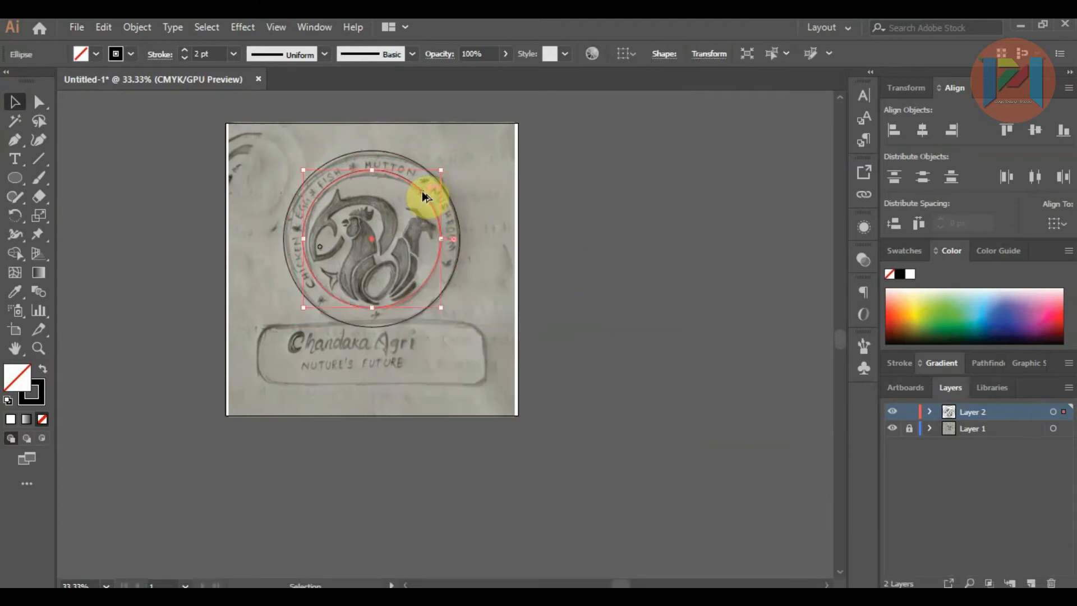
left_click_drag(425, 191, 681, 217)
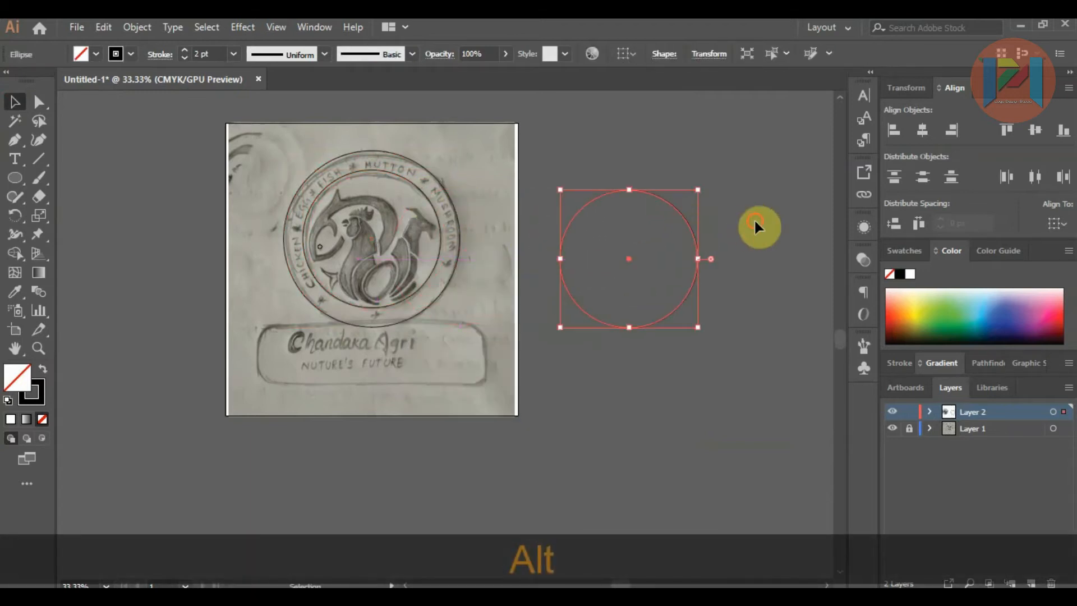
left_click(753, 220)
Step: Turn the copied circle into a type-on-path object starting at its lower-left arc and select all of its placeholder text
left_click(21, 160)
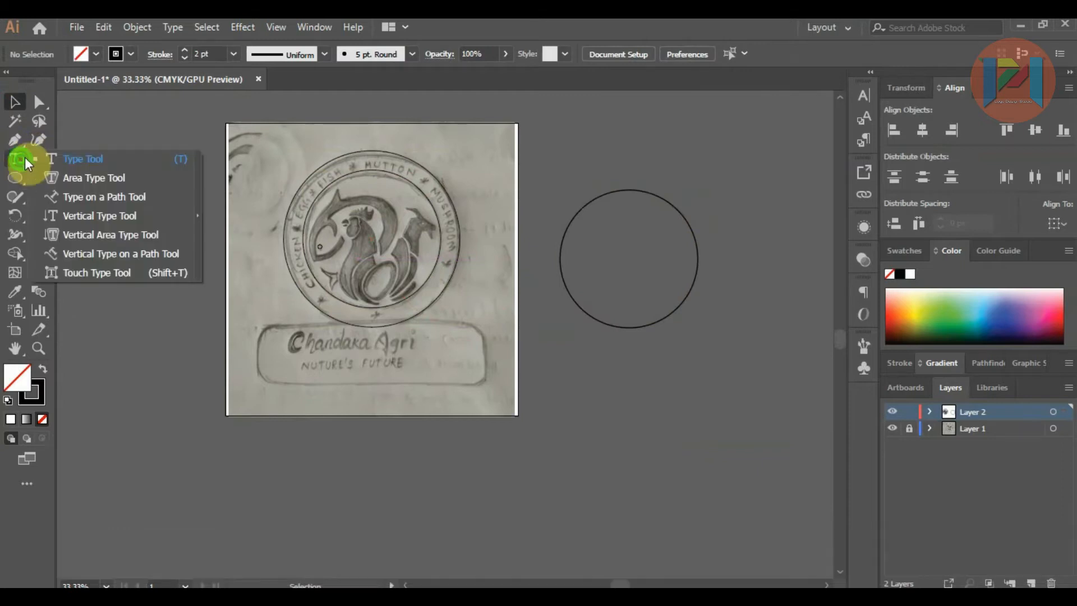
left_click(79, 197)
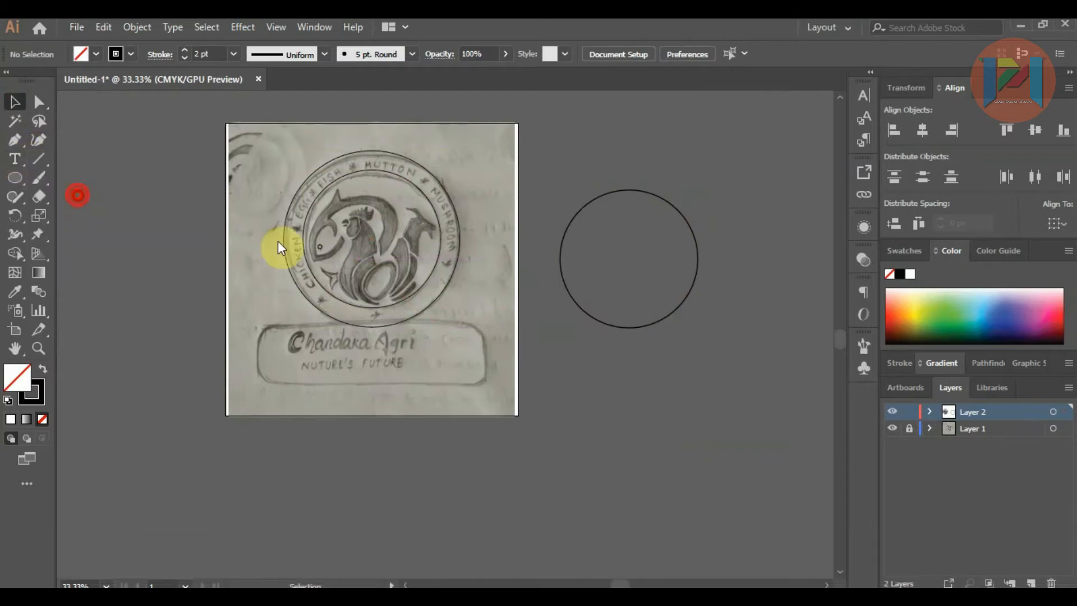
left_click(570, 297)
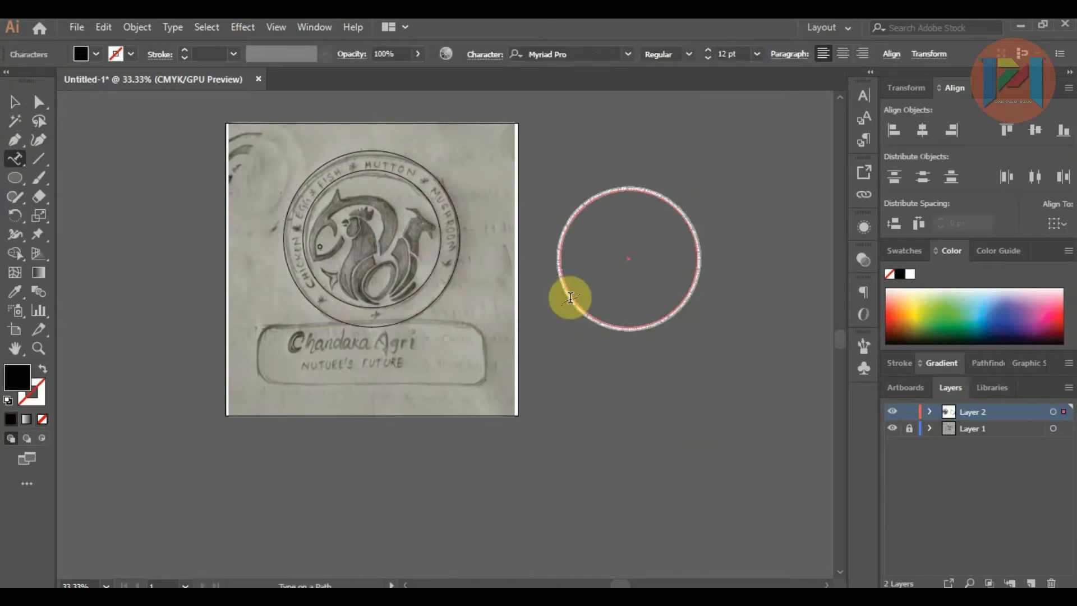
left_click(570, 297)
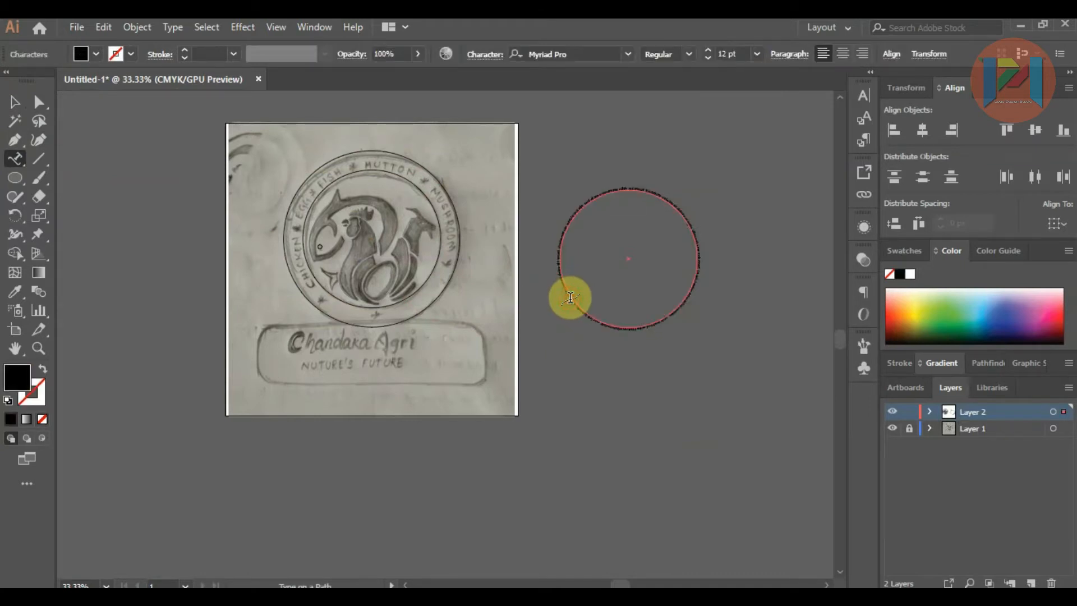
key("shift+End")
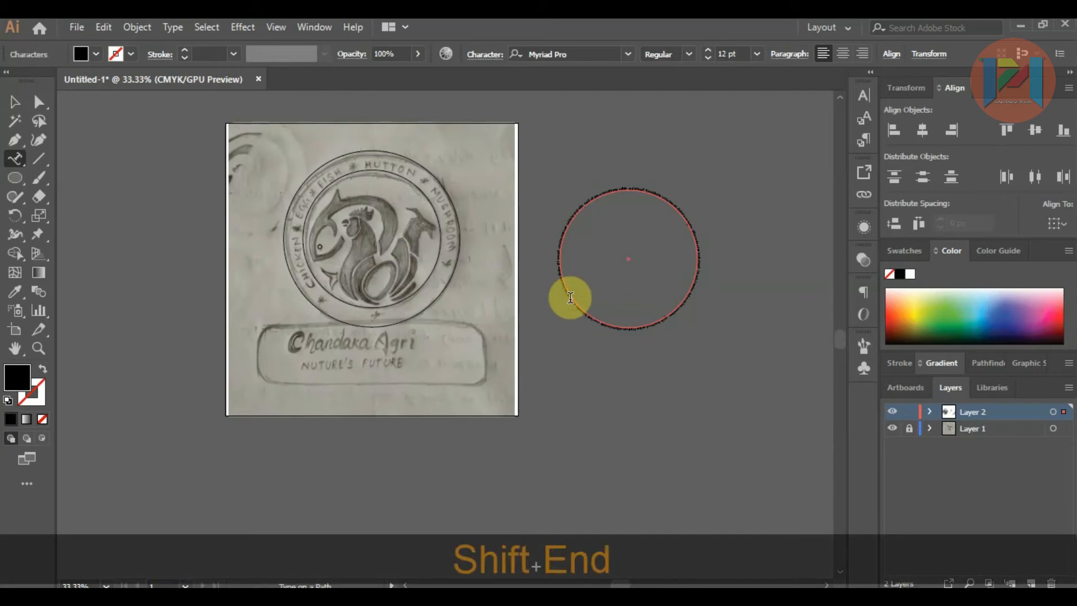
key("shift+End")
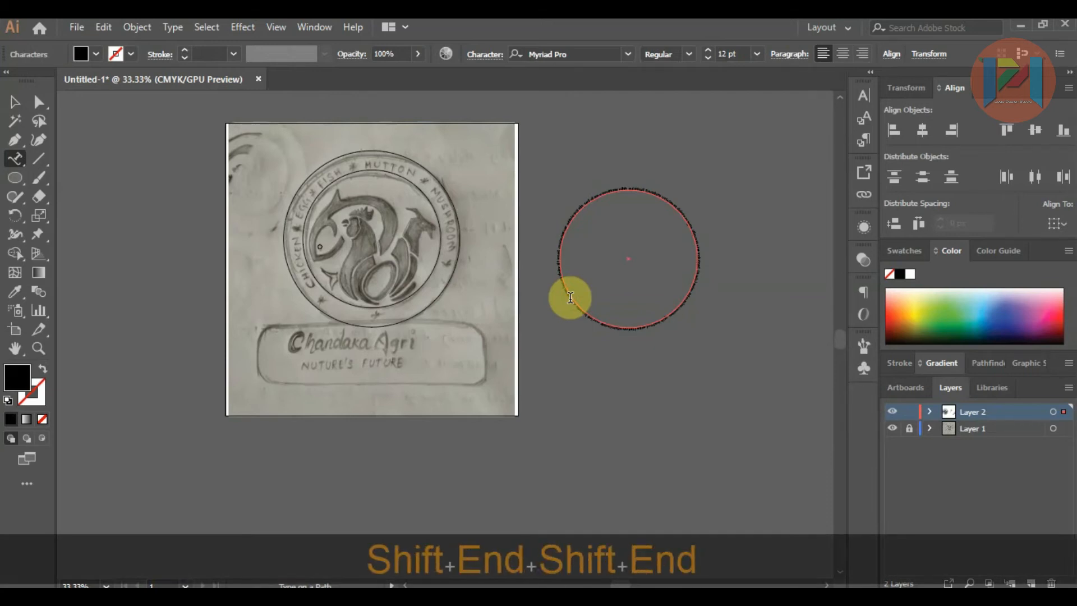
scroll(570, 297, "up", 3, "alt")
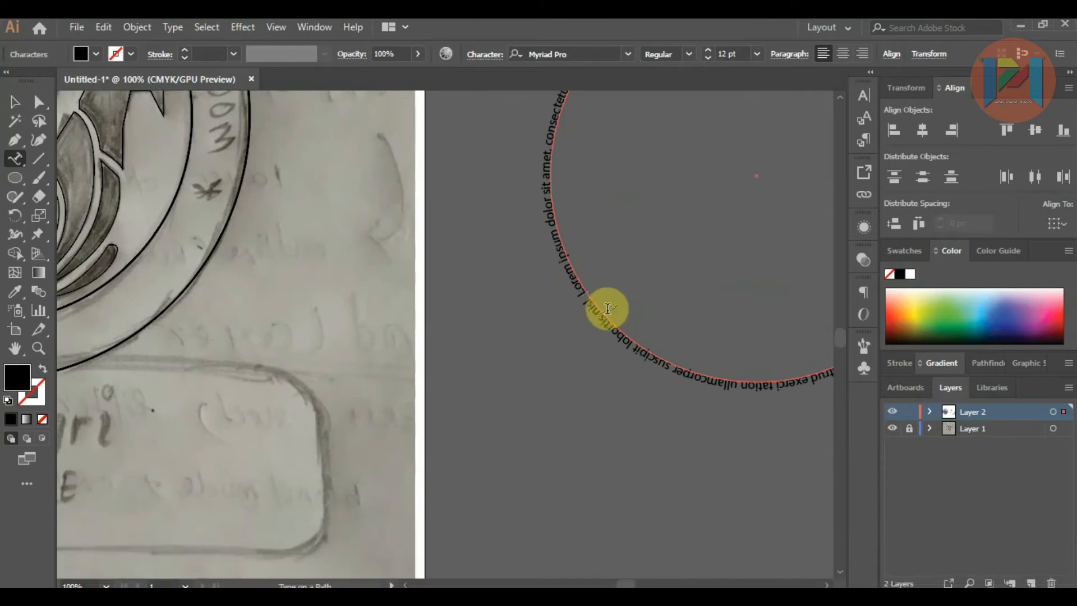
key("shift+End")
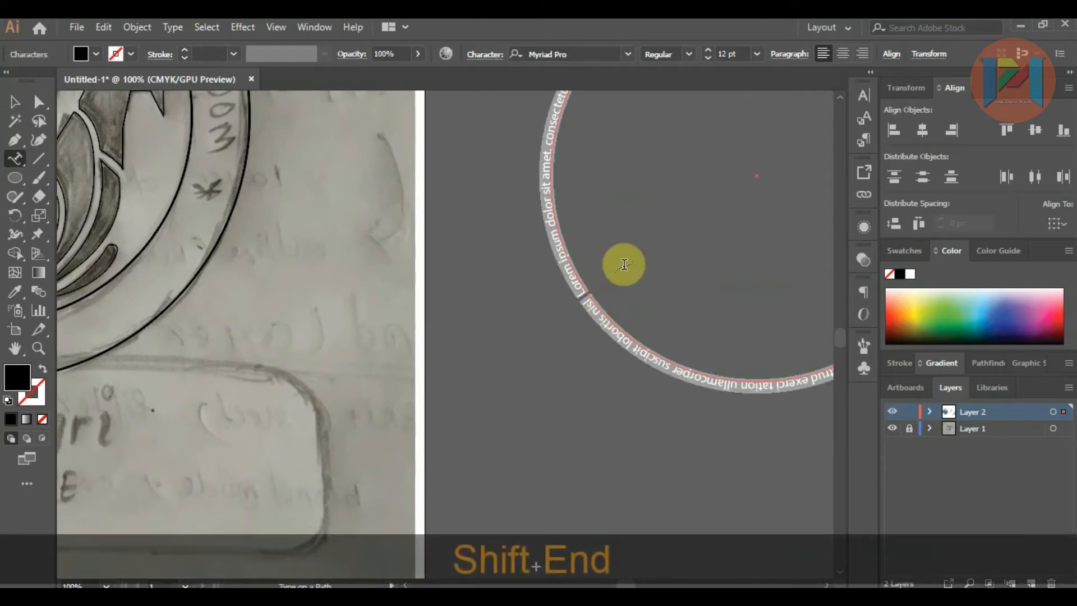
Step: Set the circle's placeholder text to the SuiGenerisRg-Regular font at 48 pt
left_click(633, 53)
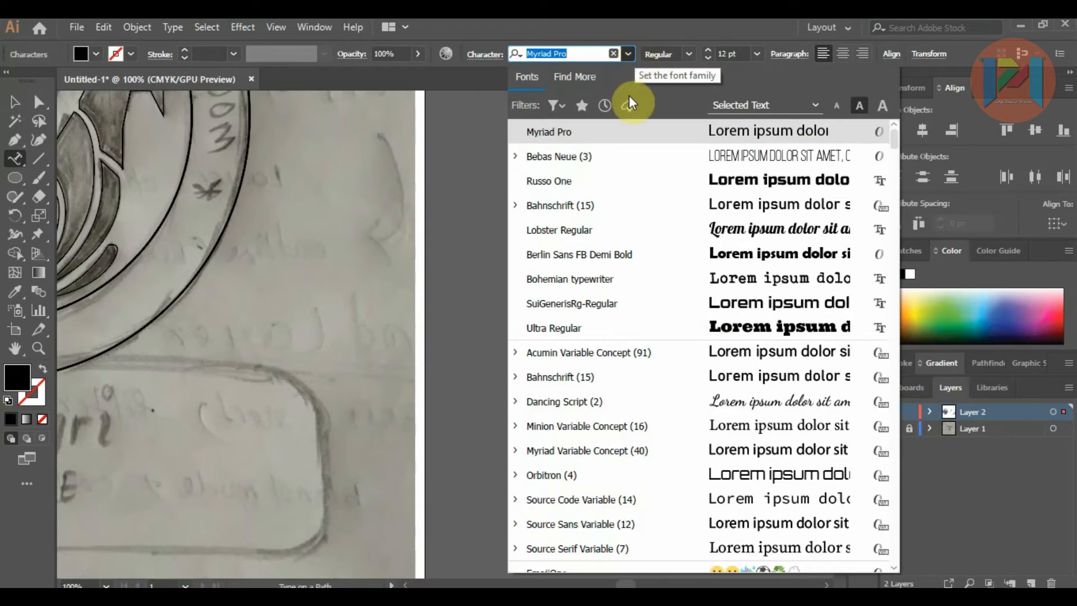
left_click(614, 304)
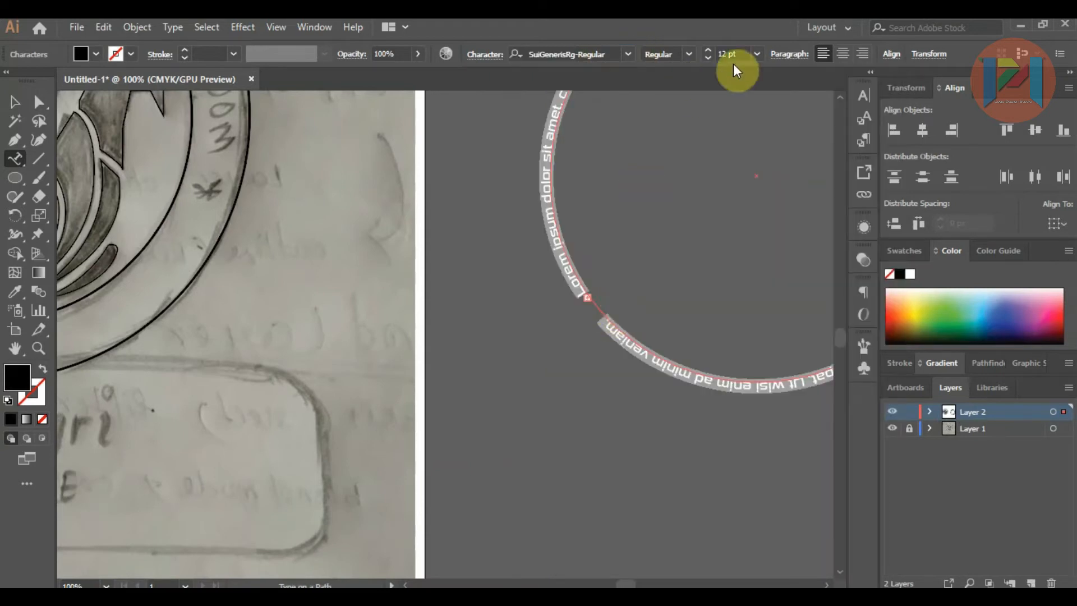
left_click(757, 53)
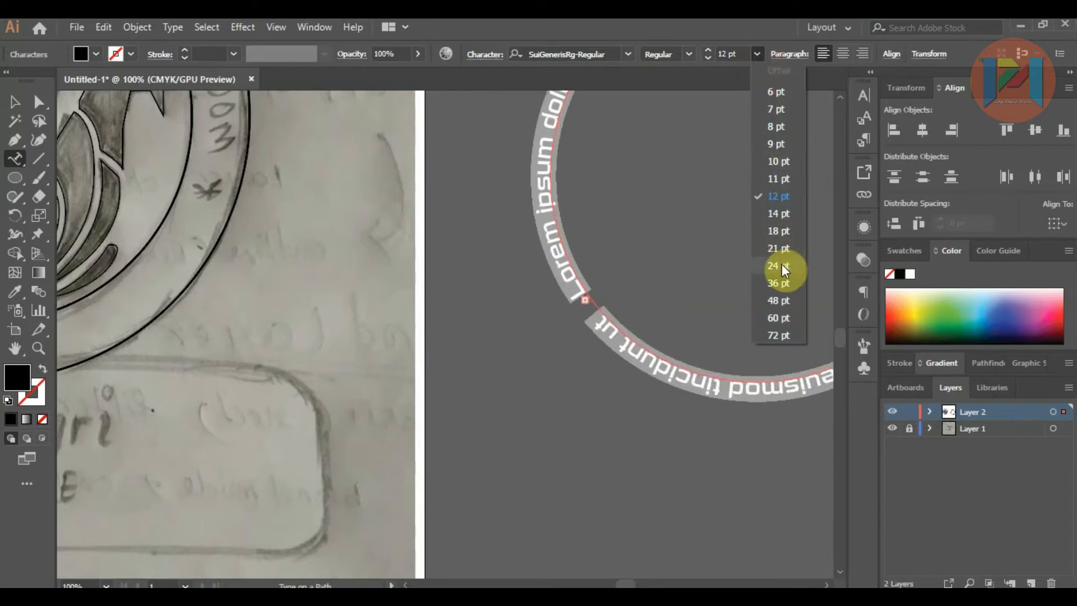
left_click(782, 300)
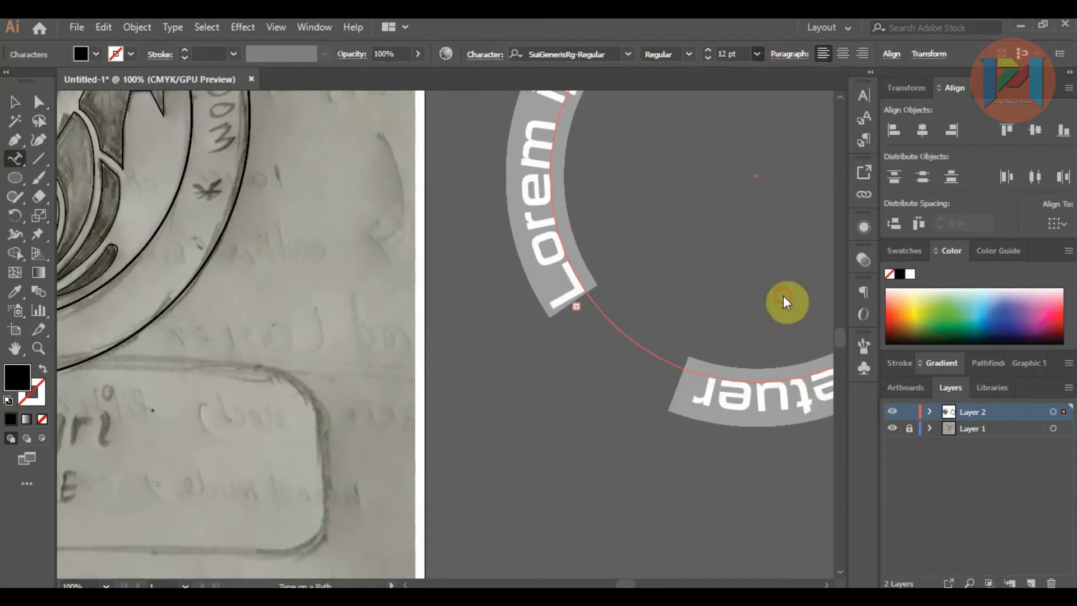
scroll(553, 316, "down", 3)
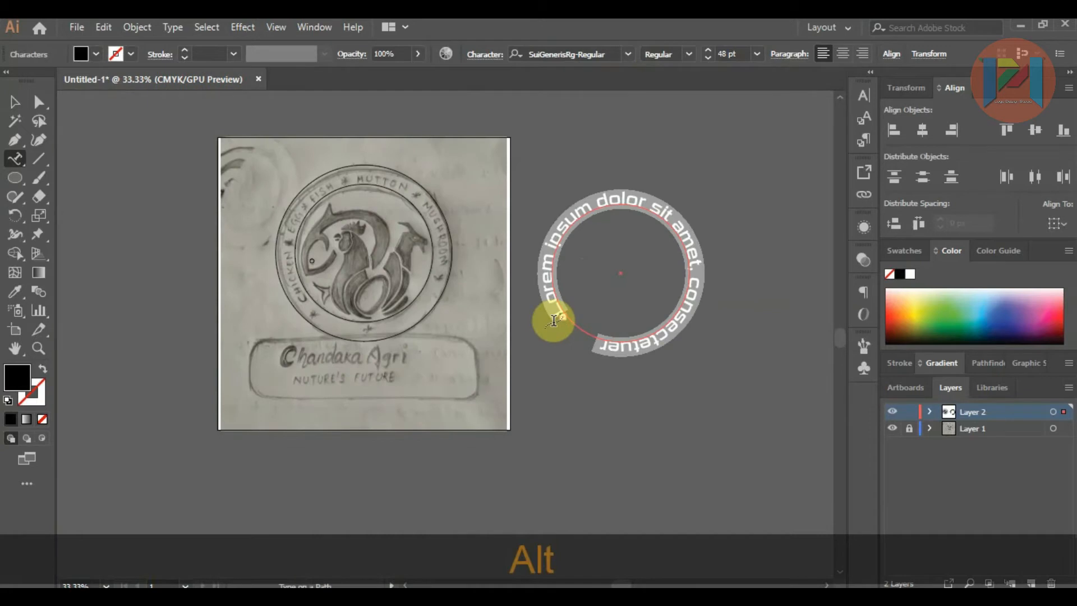
Step: Replace the placeholder text on the circle with "CHICKEN" and set its size to 21 pt
type("CHIC")
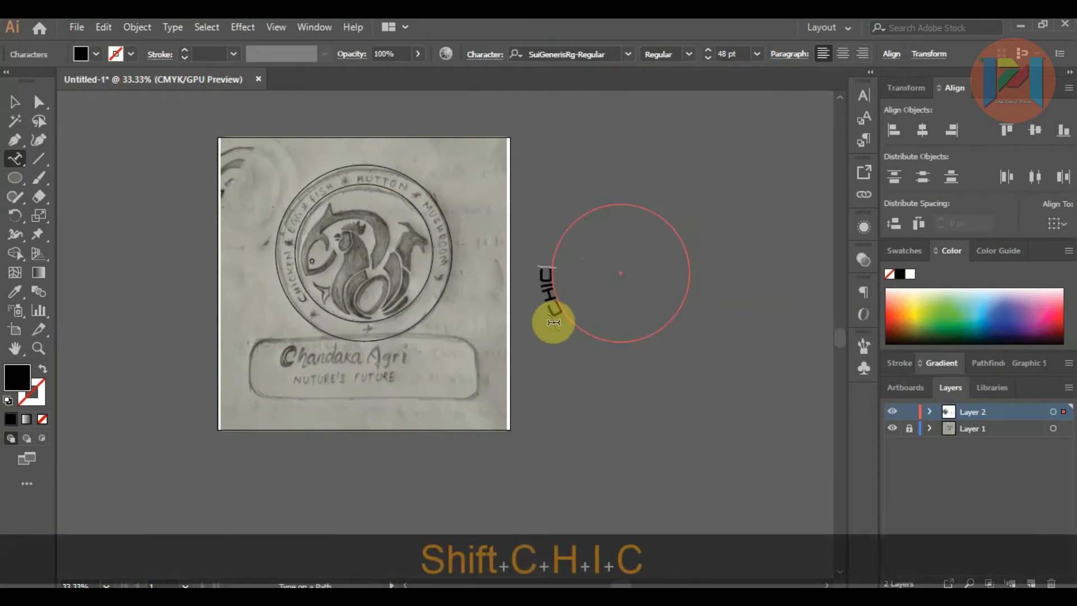
type("KEN")
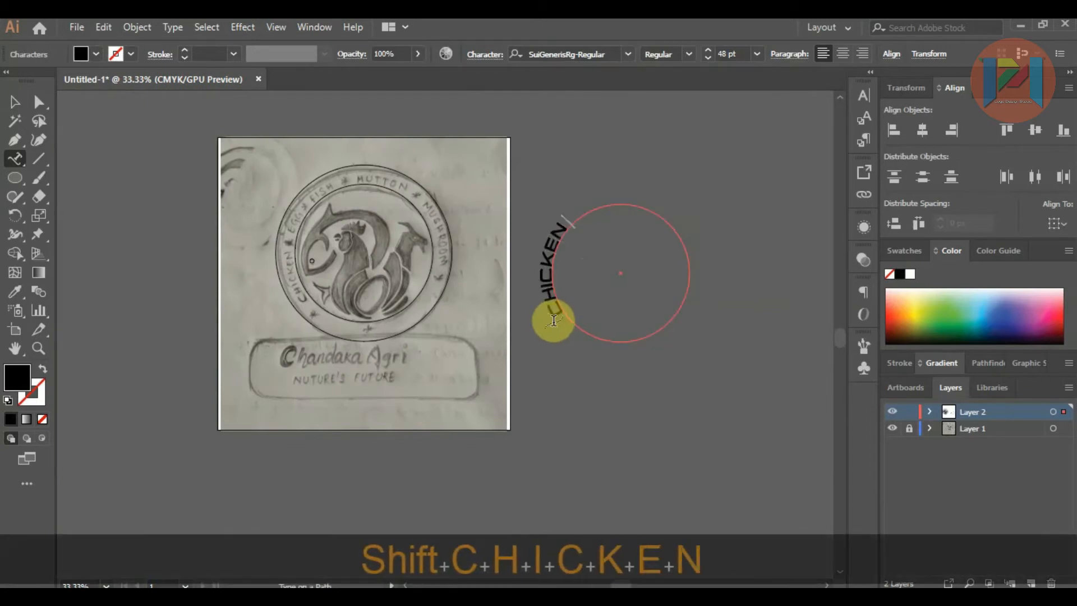
key("shift+Home")
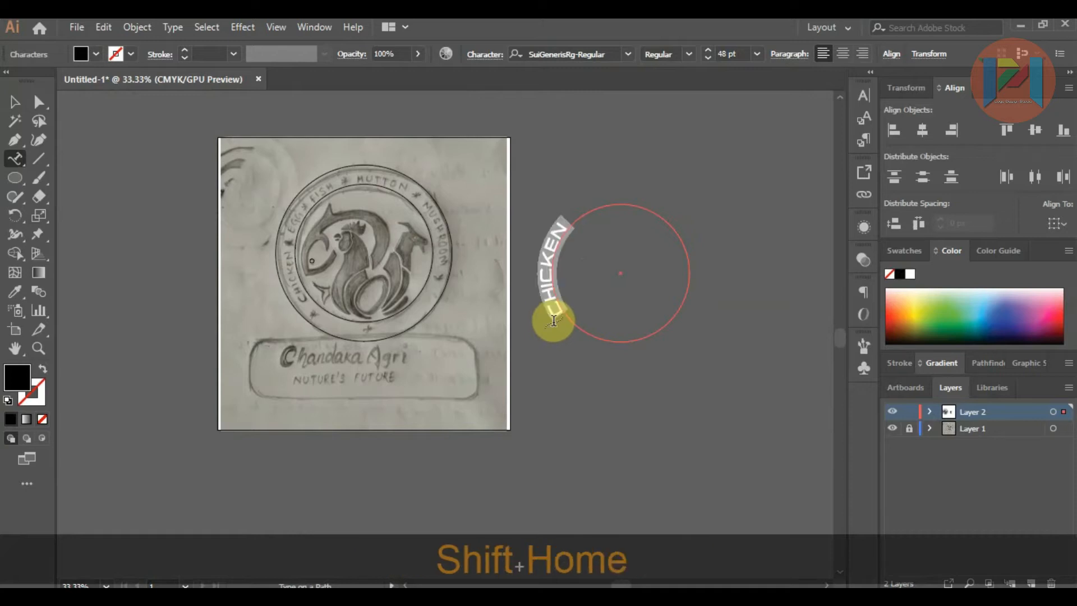
left_click(756, 54)
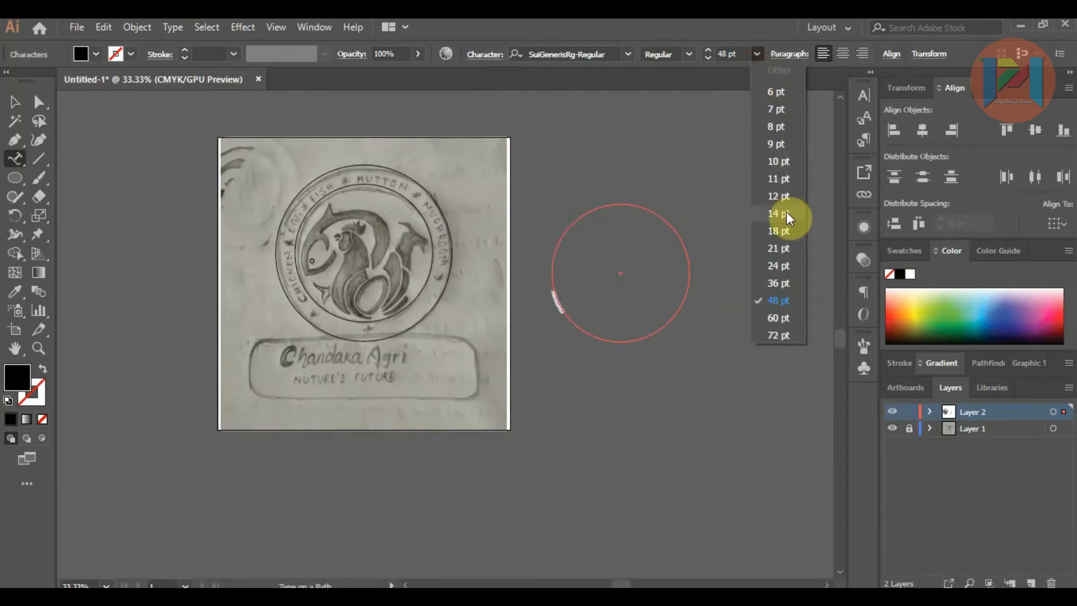
left_click(782, 248)
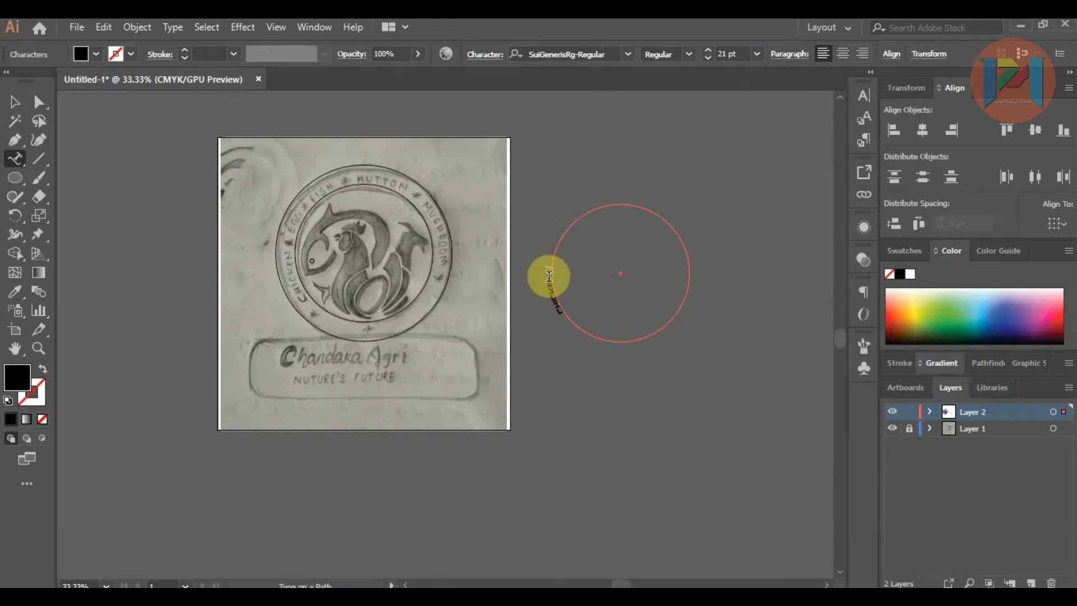
Step: Continue the lettering on the circle after CHICKEN with "EGG FISH MUTTON MUSHROOM"
type("EGG")
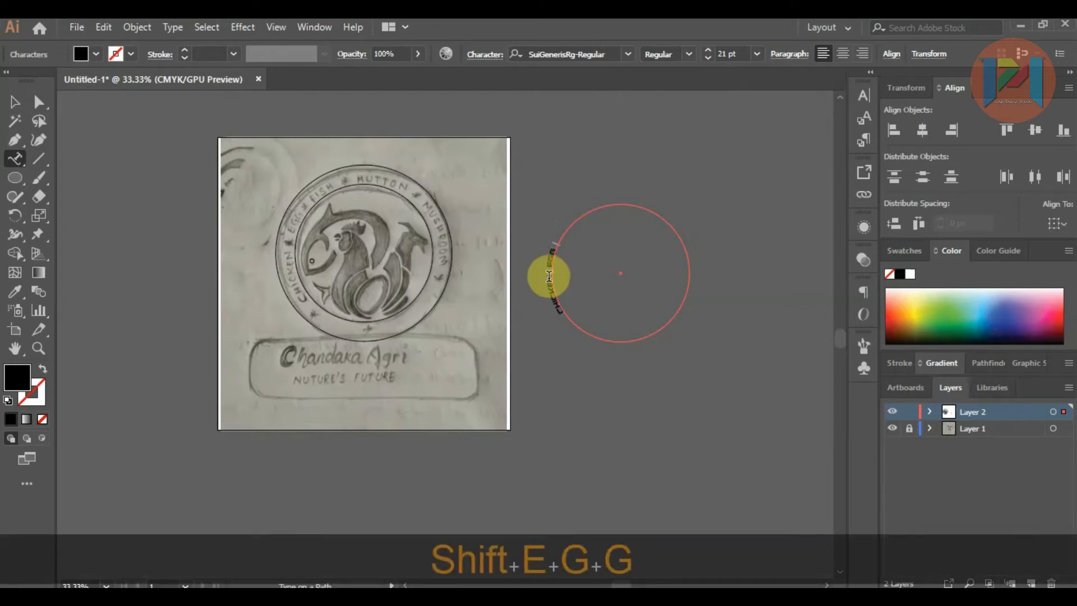
type(" FISH")
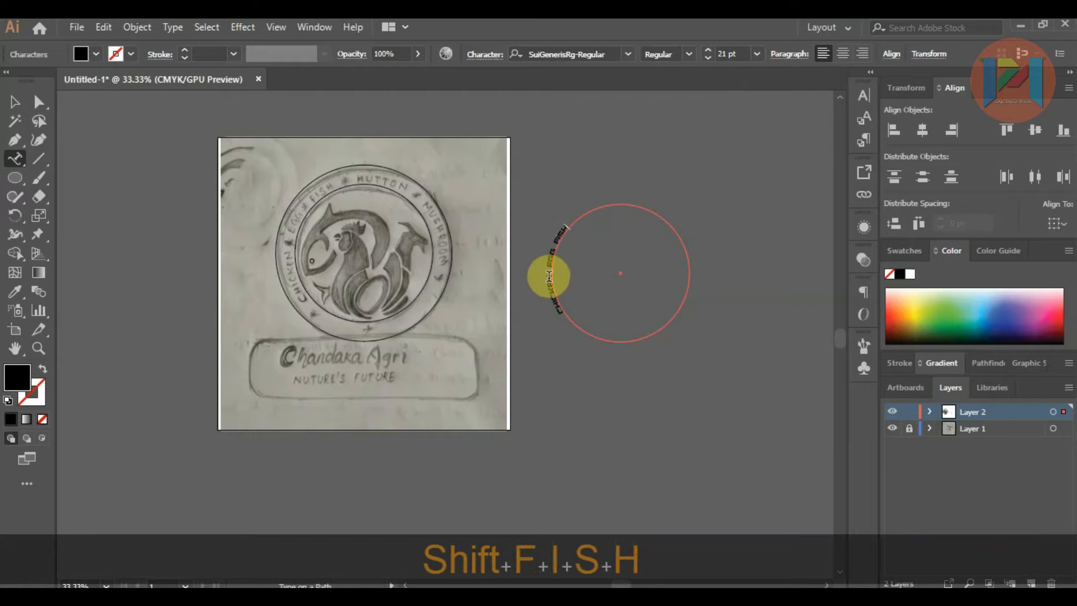
type(" MUT")
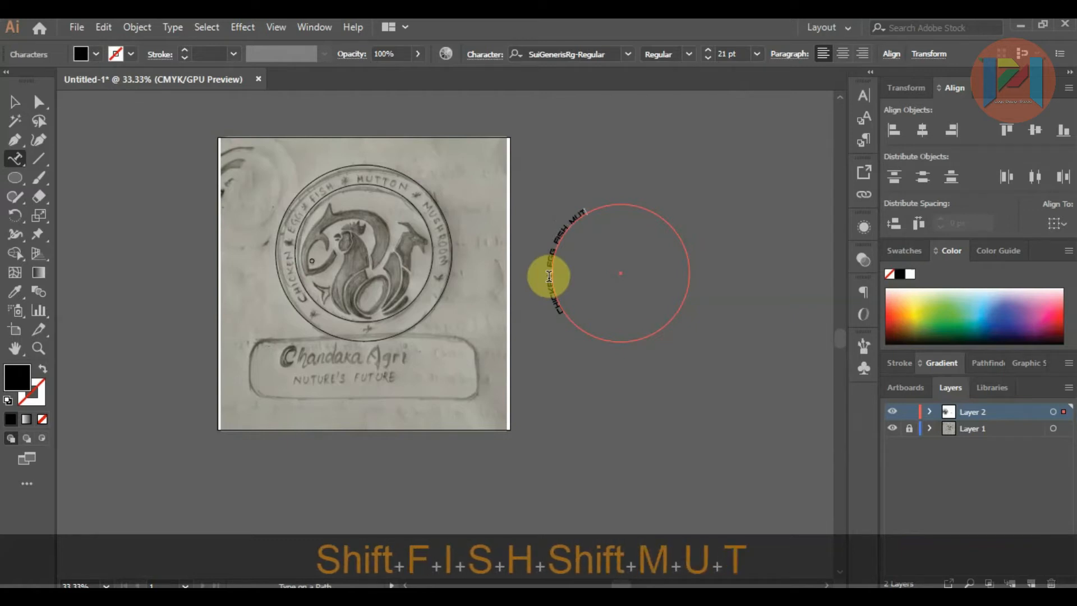
type("TO")
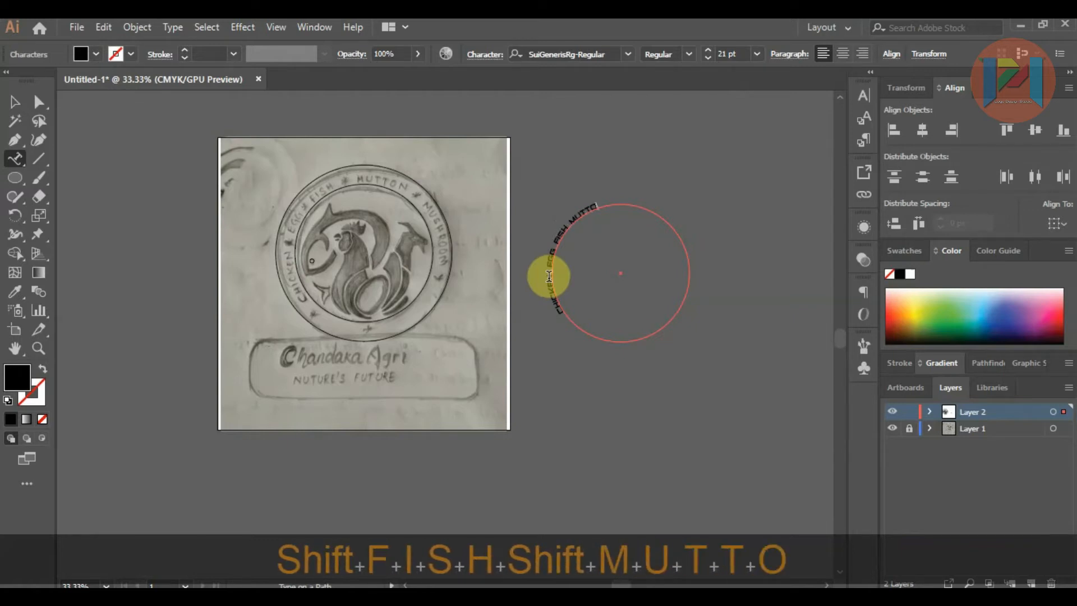
type("N")
type(" MUSHORR")
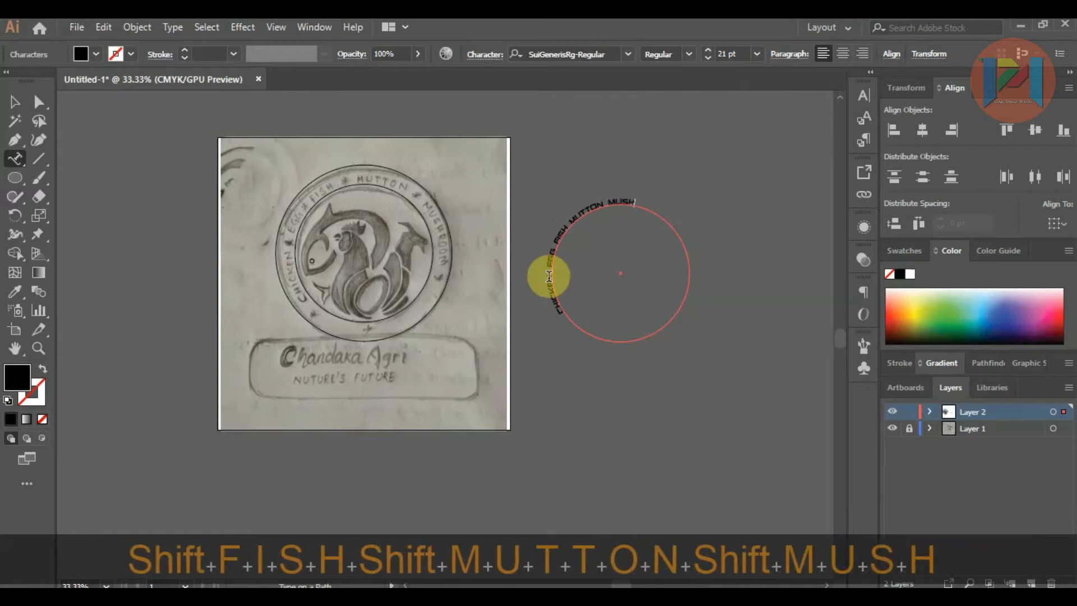
key("BackSpace")
key("BackSpace")
key("BackSpace")
type("ROOM")
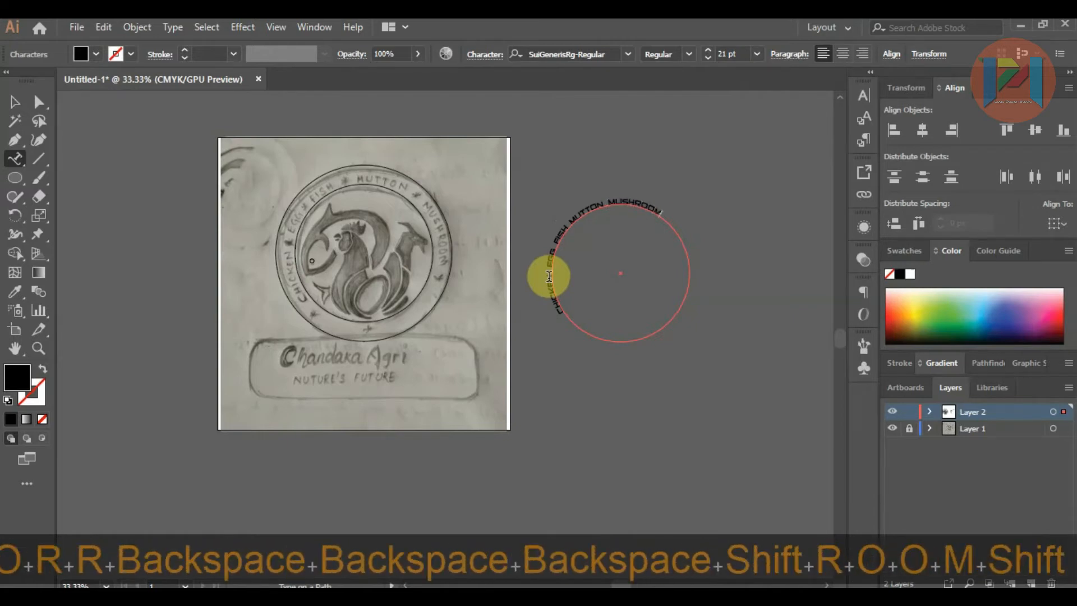
Step: Enlarge all of the lettering on the circle to 35 pt
key("shift+Home")
key("ctrl+shift+period")
key("ctrl+shift+period")
key("ctrl+shift+period")
key("ctrl+shift+period")
key("ctrl+shift+period")
key("ctrl+shift+period")
key("ctrl+shift+period")
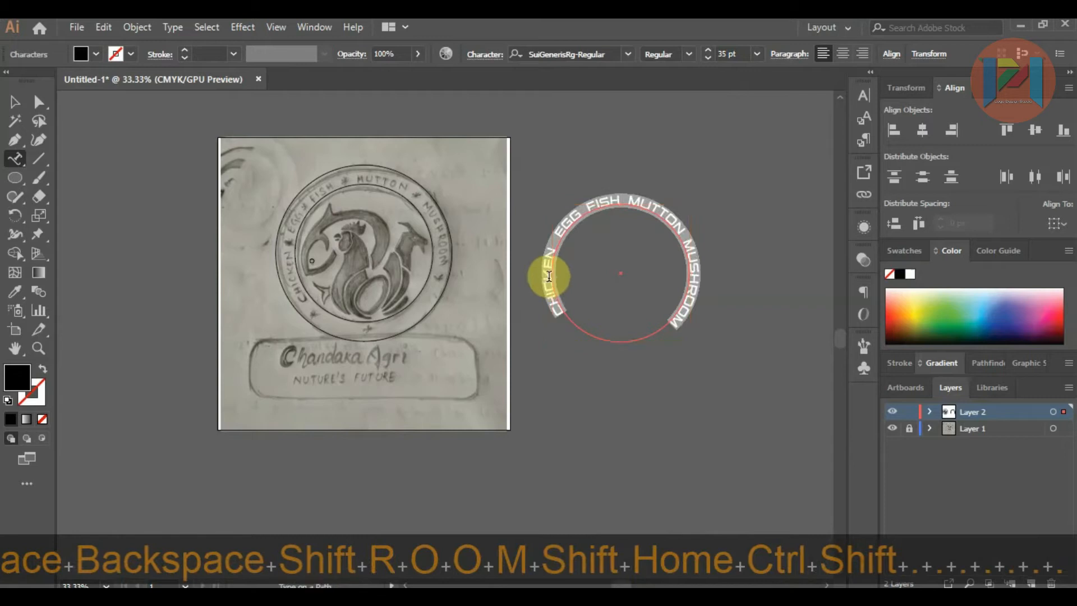
Step: Shift the lettering slightly counter-clockwise along its circle so its two ends sit more evenly, undoing any flip to the opposite side
left_click(14, 102)
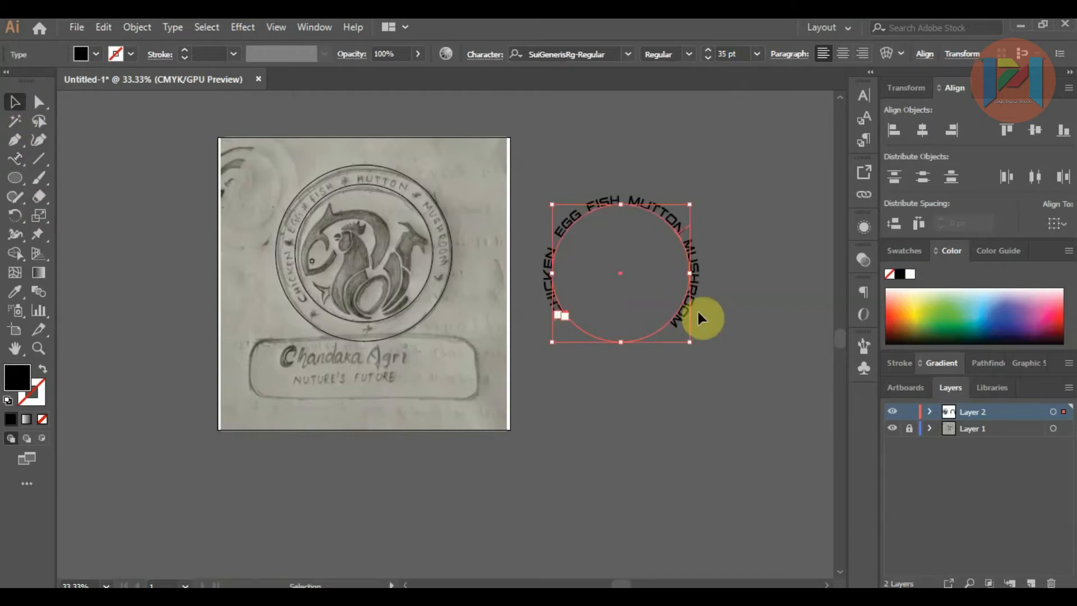
left_click(39, 101)
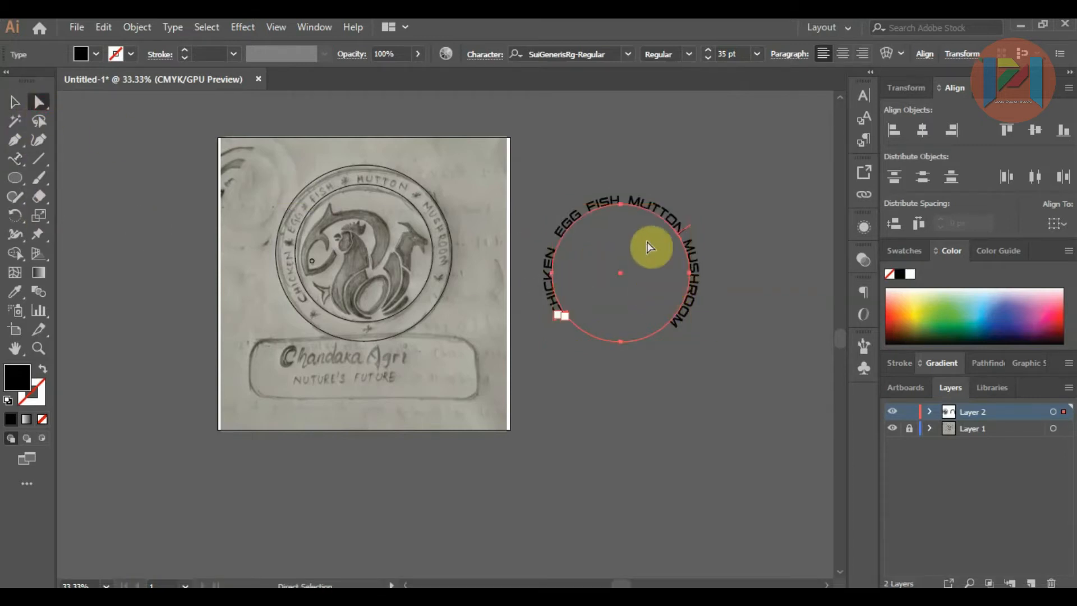
scroll(708, 222, "up", 2)
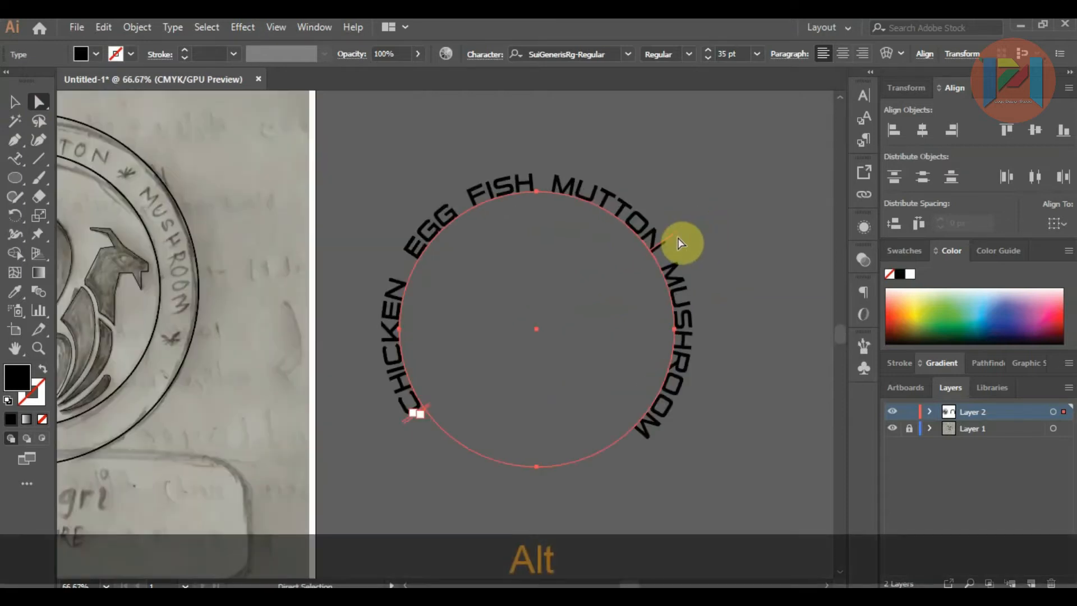
mouse_move(675, 235)
left_mouse_down()
mouse_move(670, 227)
mouse_move(674, 244)
mouse_move(681, 237)
left_mouse_up()
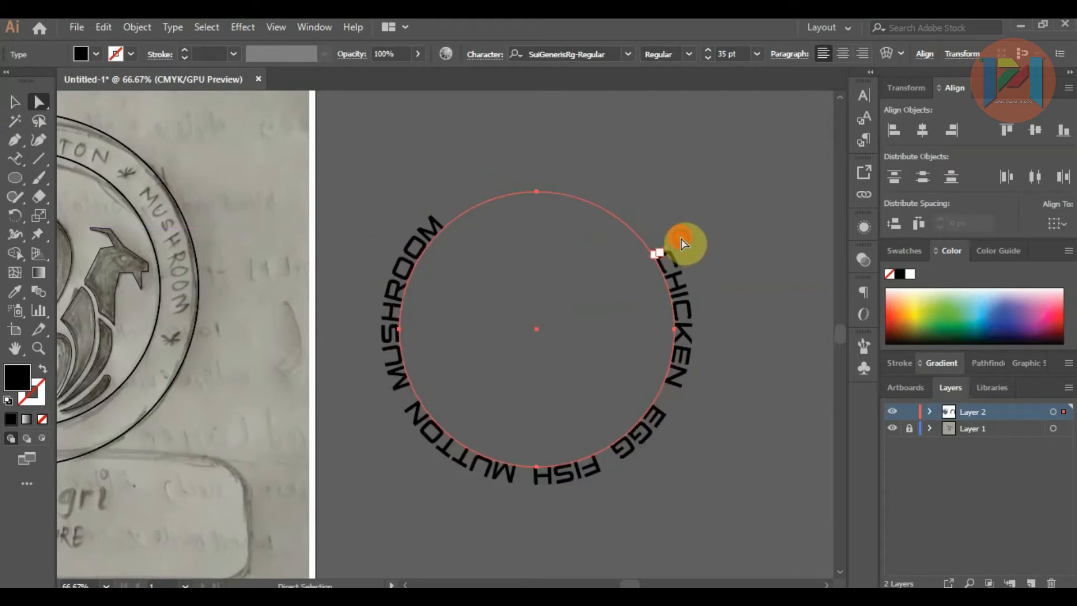
key("ctrl+z")
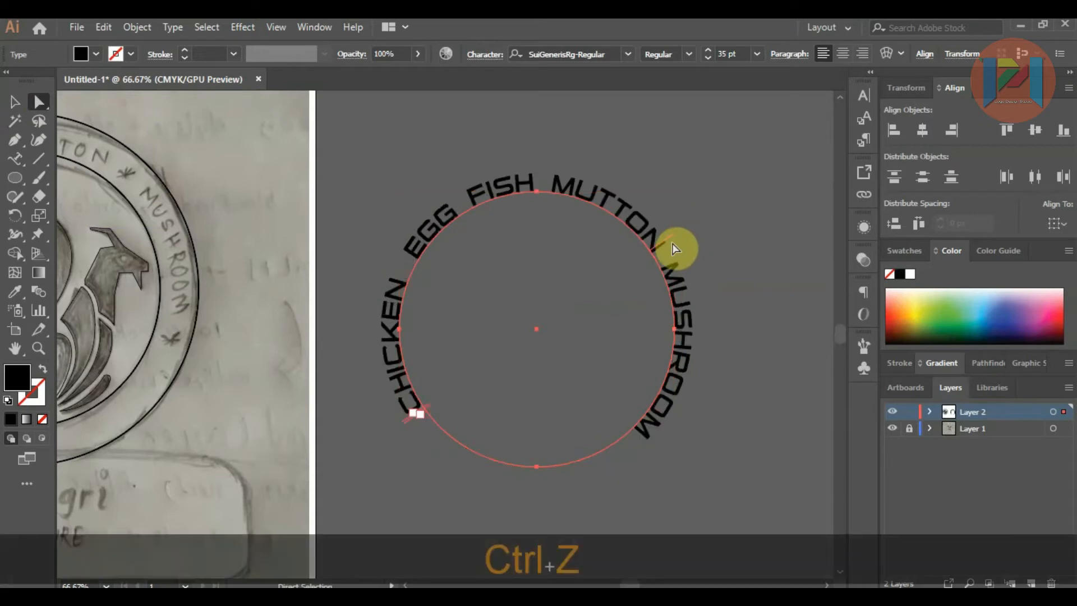
left_click_drag(670, 235, 669, 231)
left_click(719, 292)
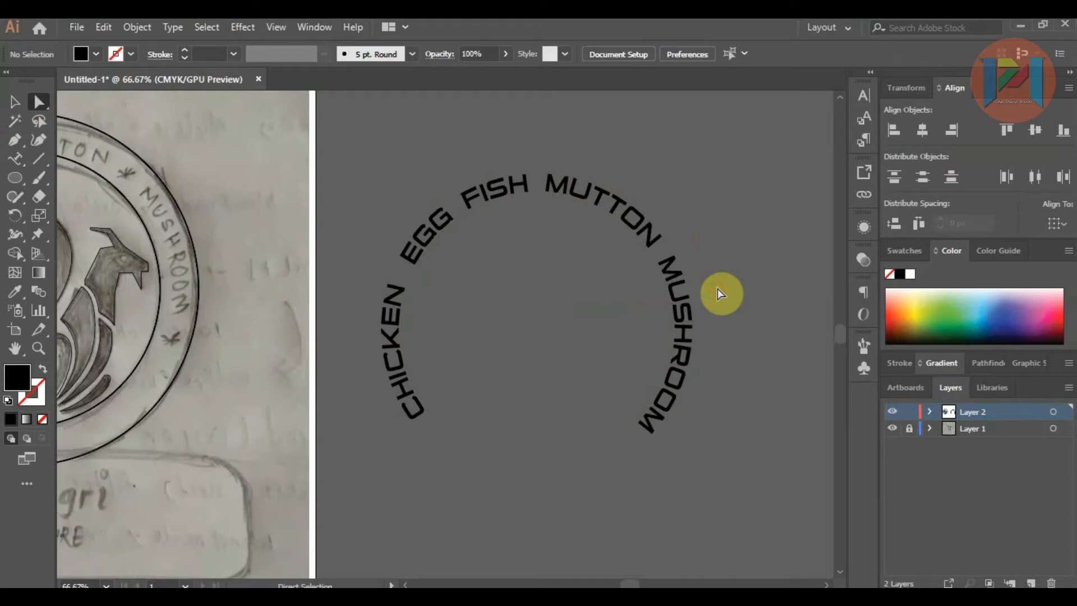
Step: Move the circular lettering onto the badge so that its path lines up with the badge's inner circle
scroll(709, 295, "down", 2)
left_click(12, 101)
left_click_drag(625, 240, 356, 221)
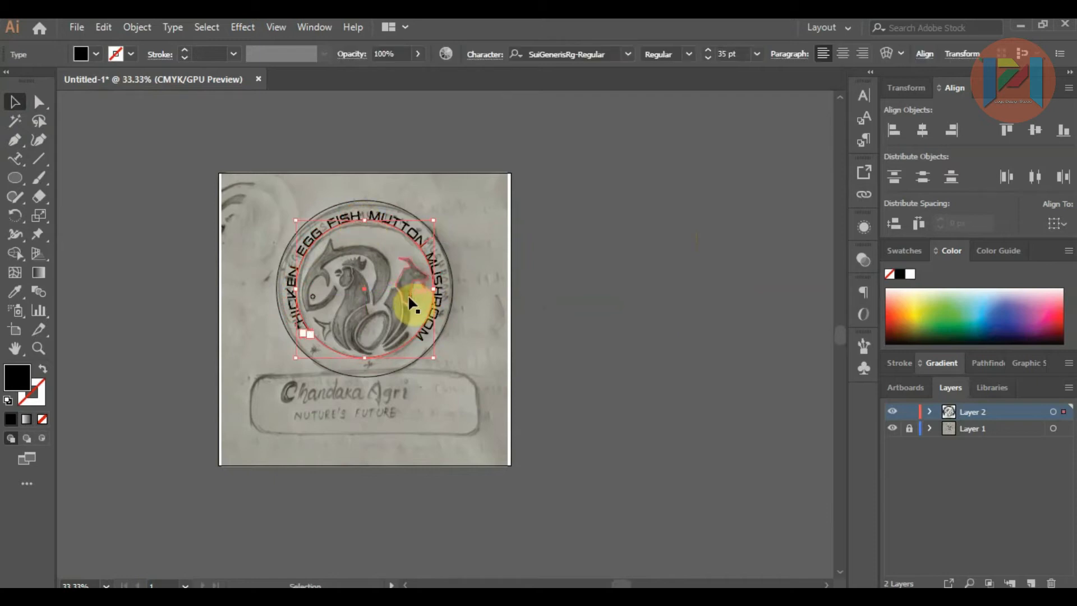
Step: Nudge the lettering slightly counter-clockwise along its path and scale it proportionally from the centre to about 38 pt, between the badge's two circles
scroll(356, 321, "up", 2)
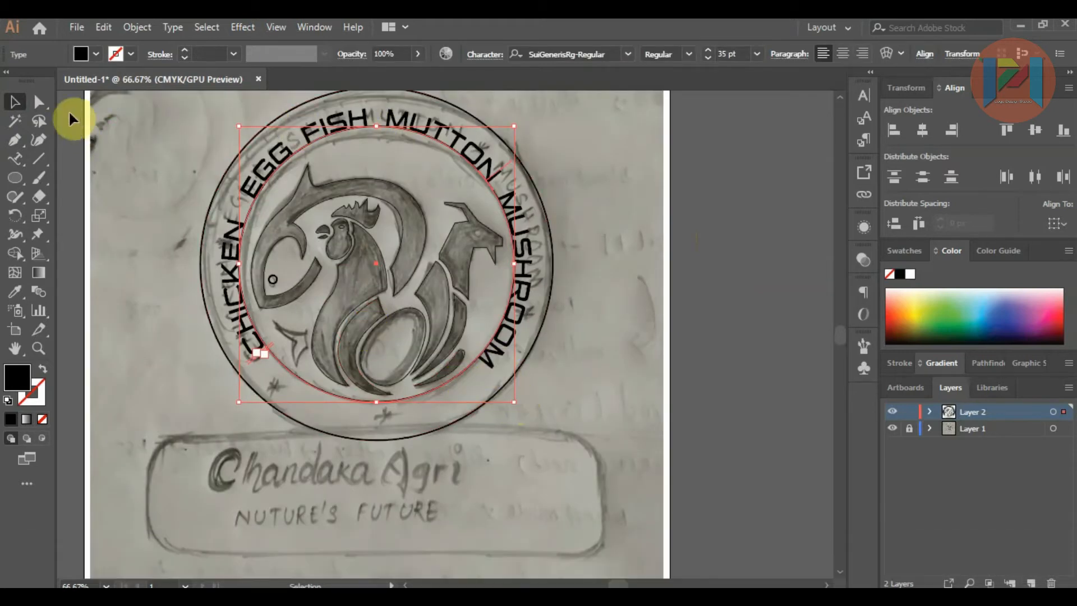
left_click(44, 105)
left_click_drag(500, 164, 517, 157)
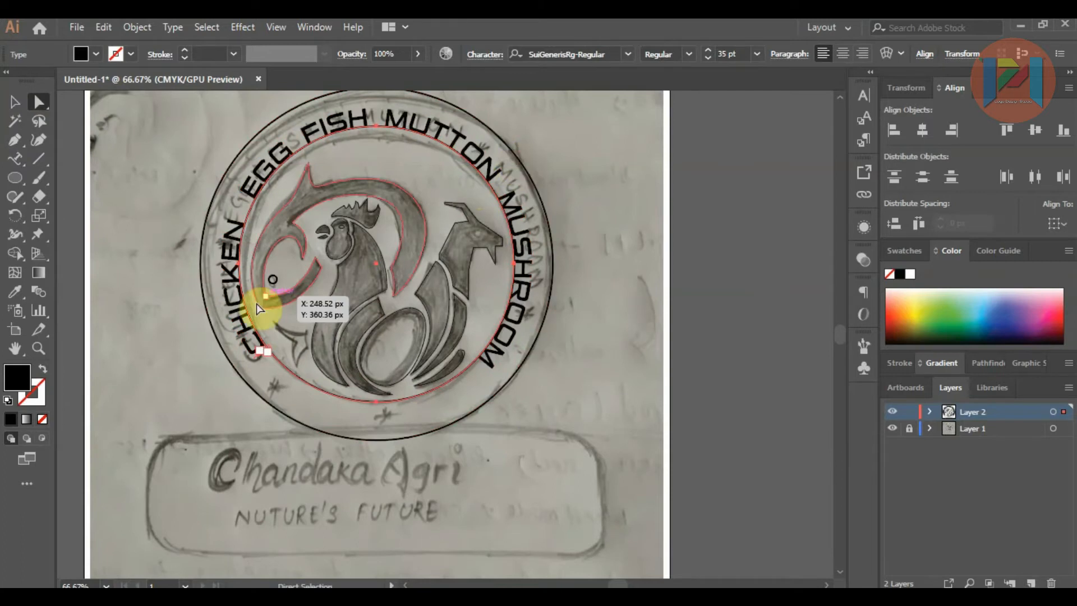
key("v")
left_click_drag(514, 402, 526, 417)
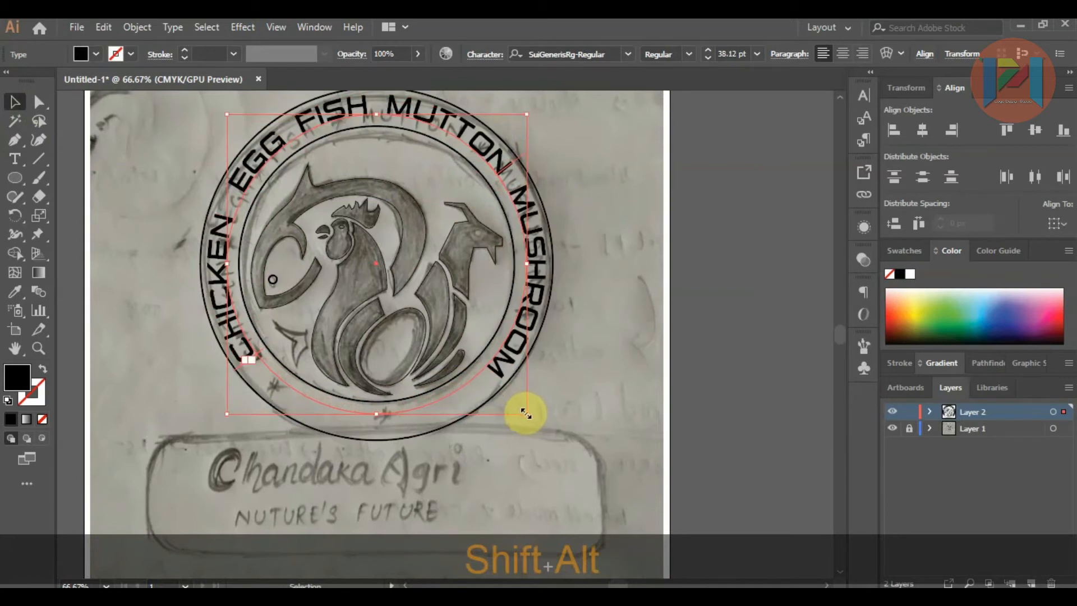
Step: Draw a small black-filled ellipse over the goat's eye in the sketch
left_click(718, 329)
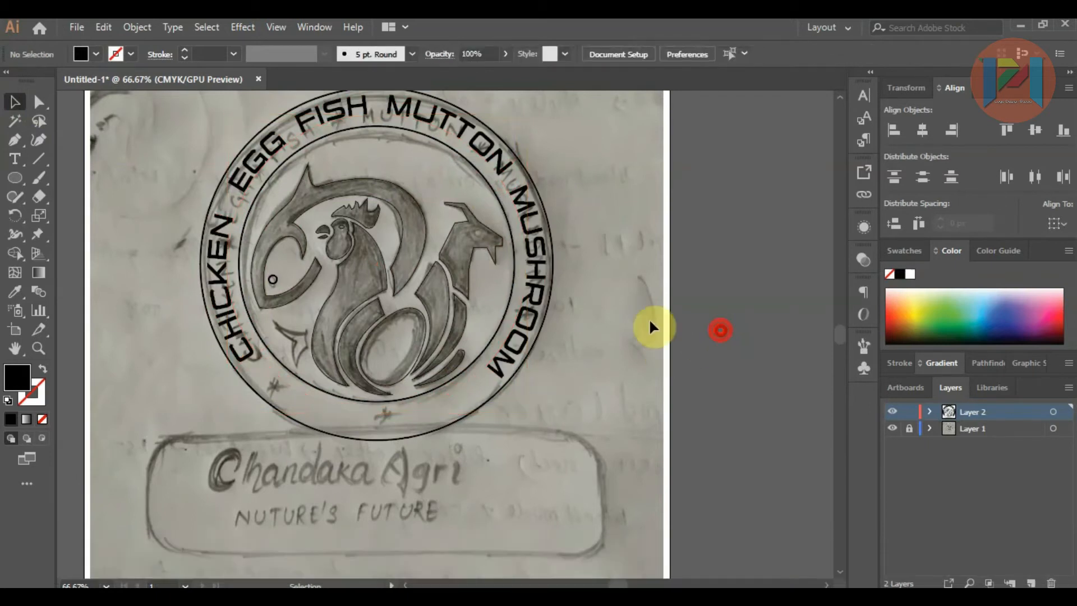
scroll(365, 261, "down", 1)
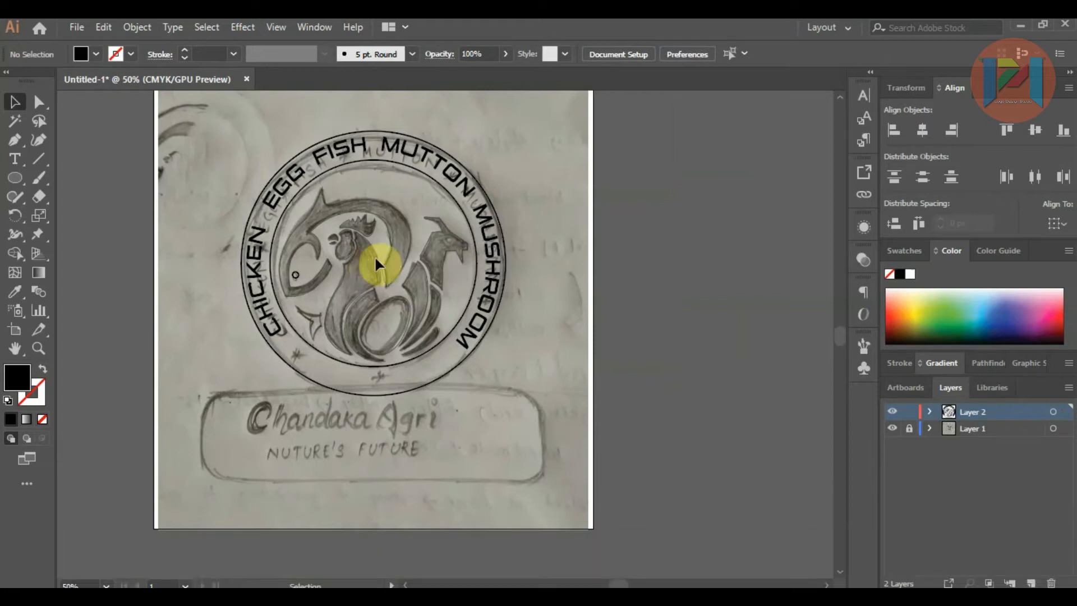
scroll(413, 240, "up", 2)
scroll(454, 227, "up", 1)
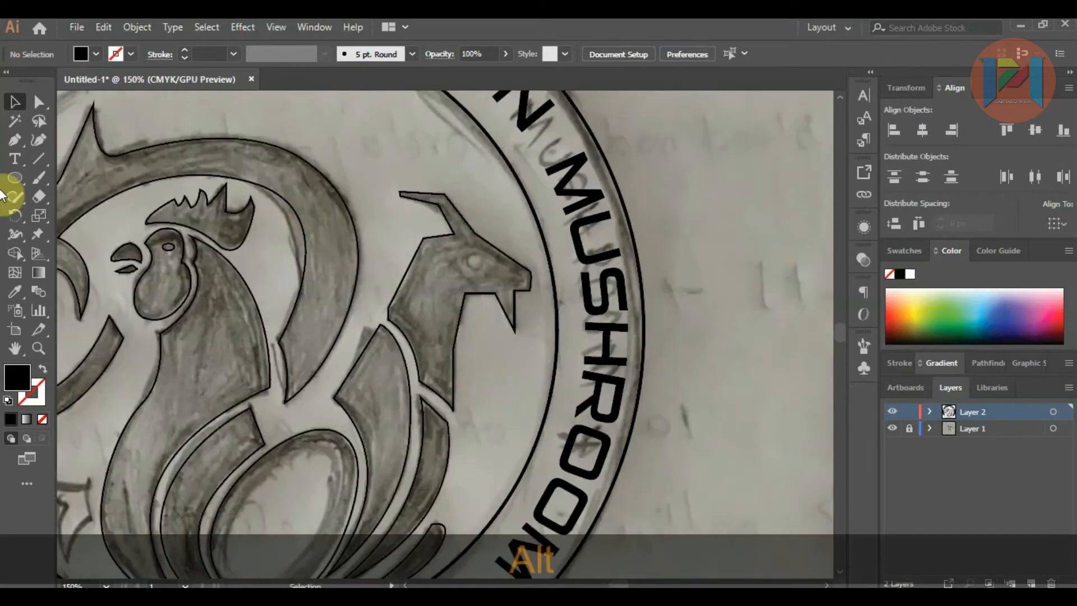
left_click(15, 177)
left_click_drag(463, 249, 486, 262)
Step: Trace the fish's forked tail fin with the Pen tool as a closed black shape with curved edges
scroll(547, 233, "down", 2)
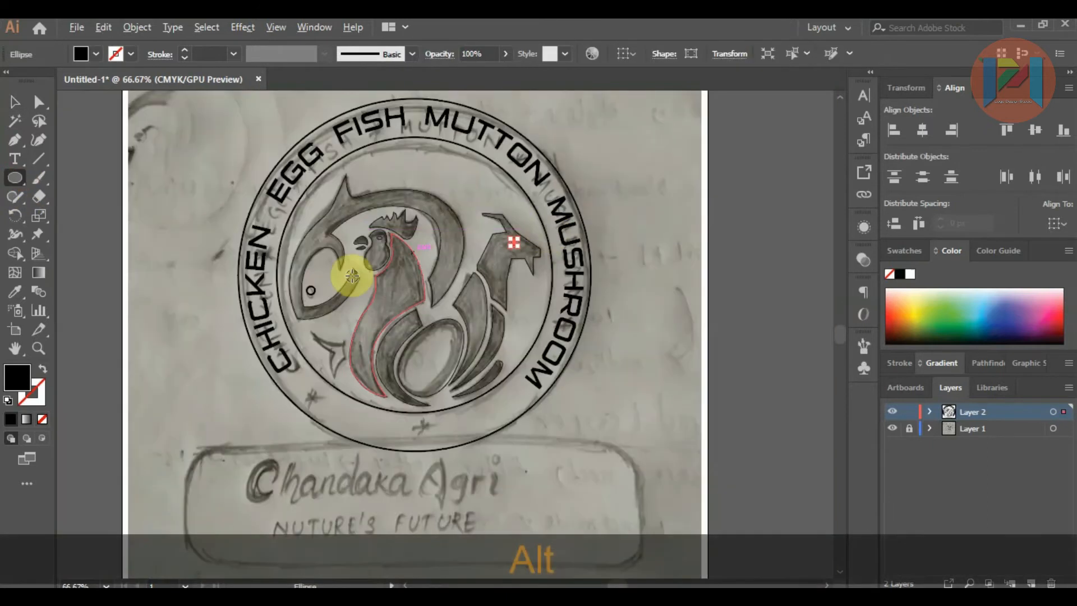
scroll(351, 276, "up", 2)
left_click(14, 140)
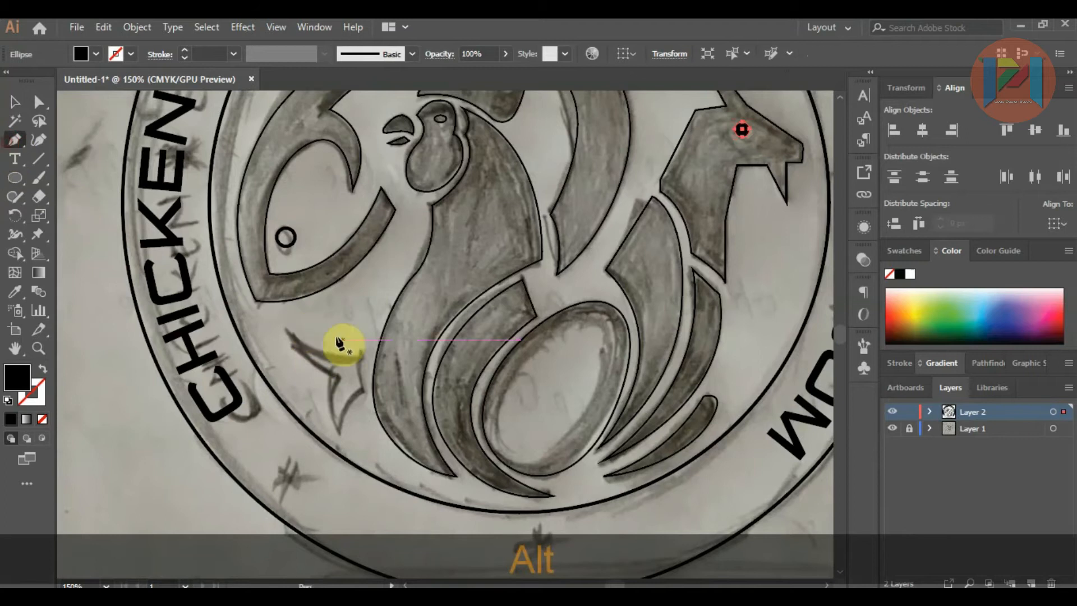
left_click(358, 355)
left_click_drag(286, 332, 337, 430)
left_click_drag(337, 430, 385, 384)
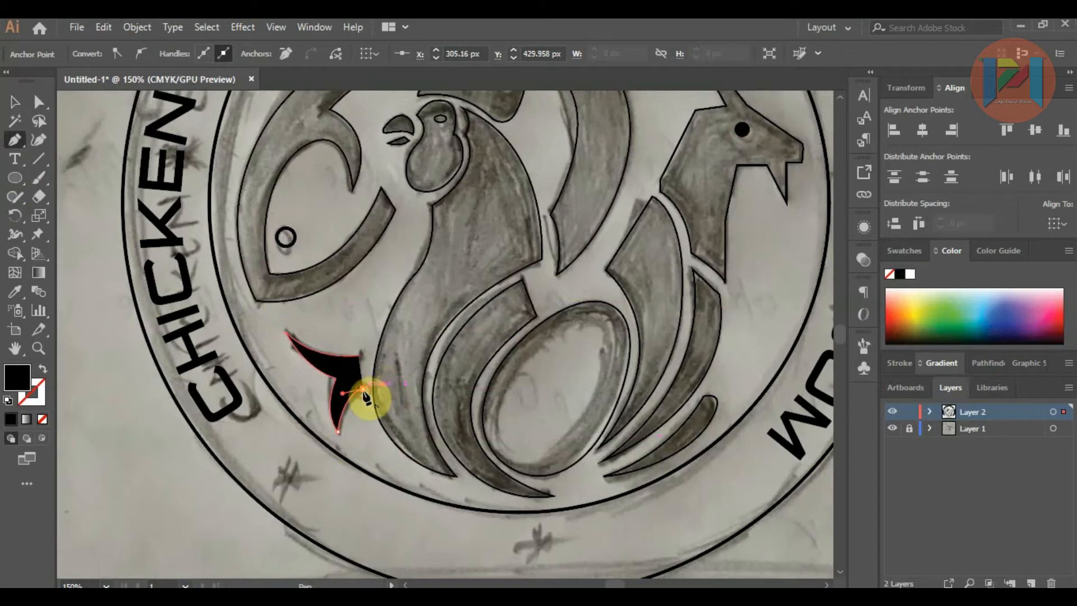
left_click(363, 390)
left_click(360, 356)
left_click_drag(365, 346, 365, 335)
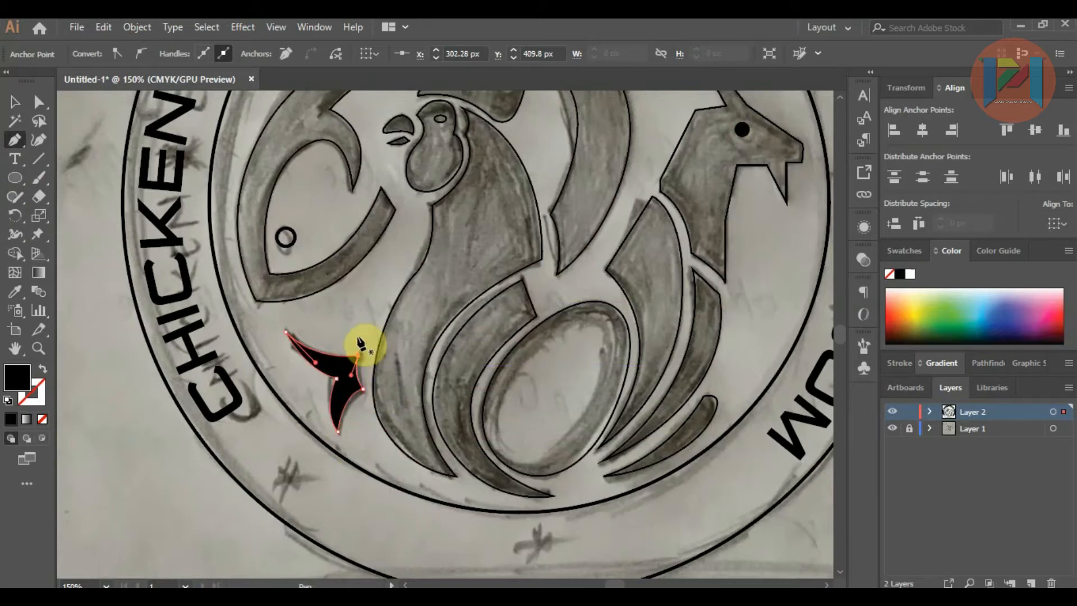
Step: Move the tail fin's upper inner corner point outward and adjust the adjoining curve handles to smooth its edges
scroll(364, 337, "up", 3, "alt")
left_click(39, 101)
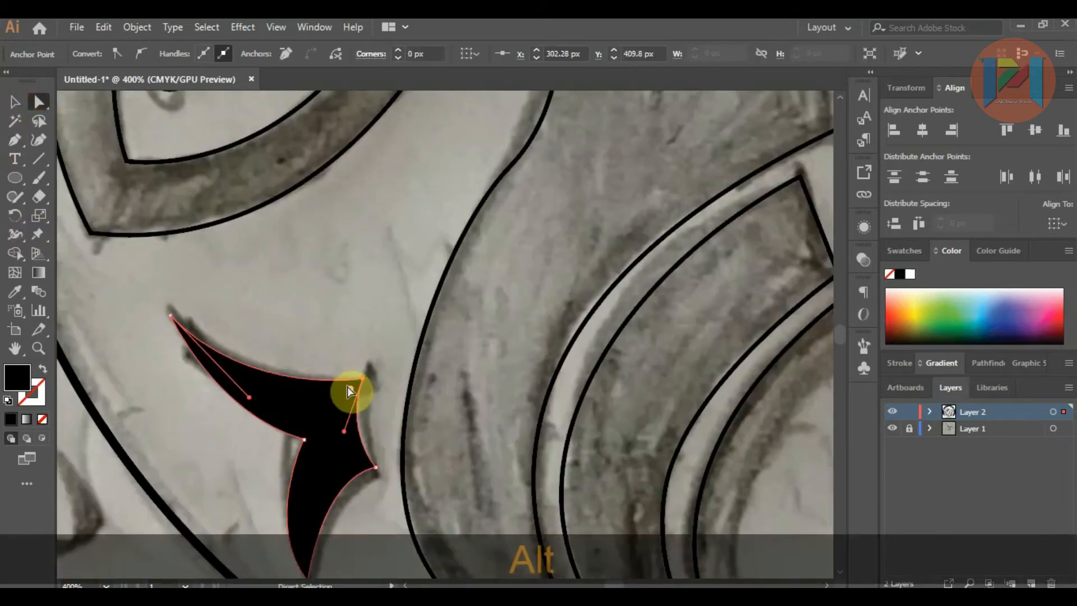
left_click_drag(365, 379, 384, 369)
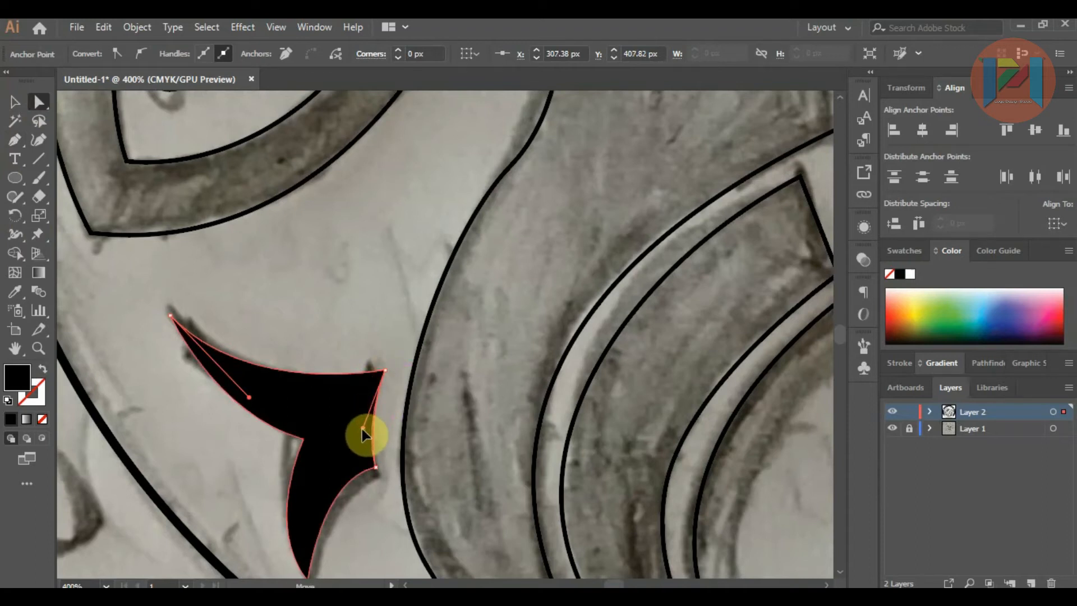
left_click(257, 401)
left_click_drag(257, 401, 268, 408)
left_click(374, 469)
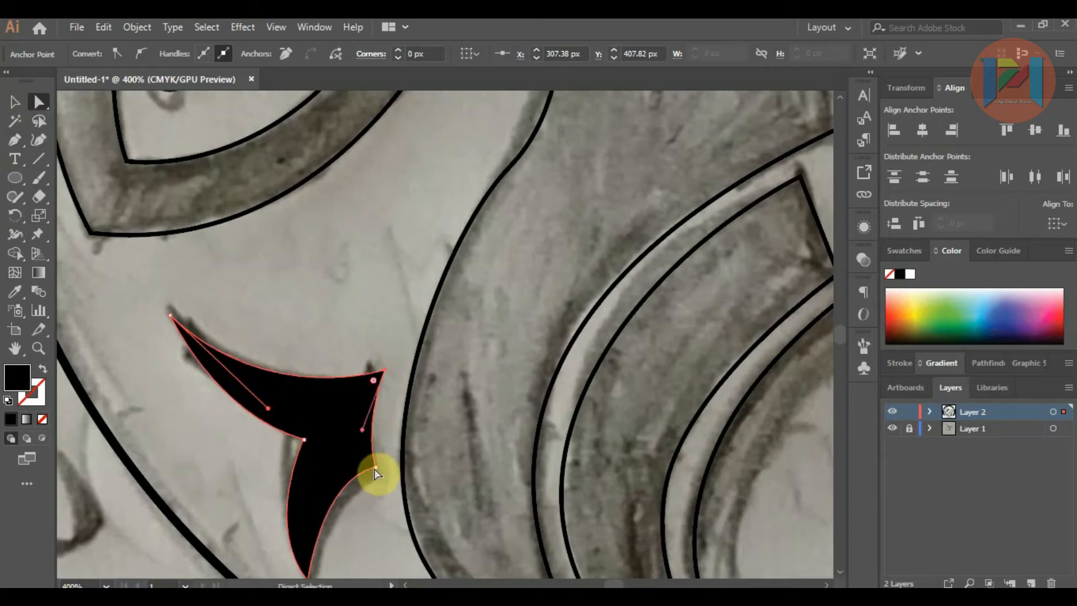
left_click(366, 432)
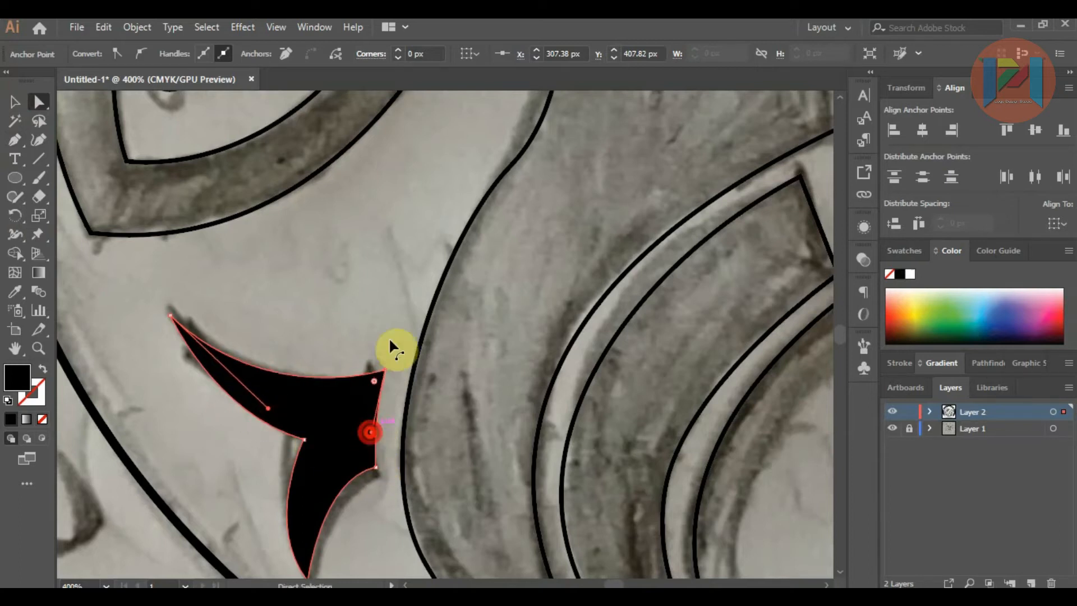
left_click(390, 327)
Step: Try a five-pointed star with radii of 25 px and 50 px beside the badge, and undo it
scroll(380, 420, "down", 5)
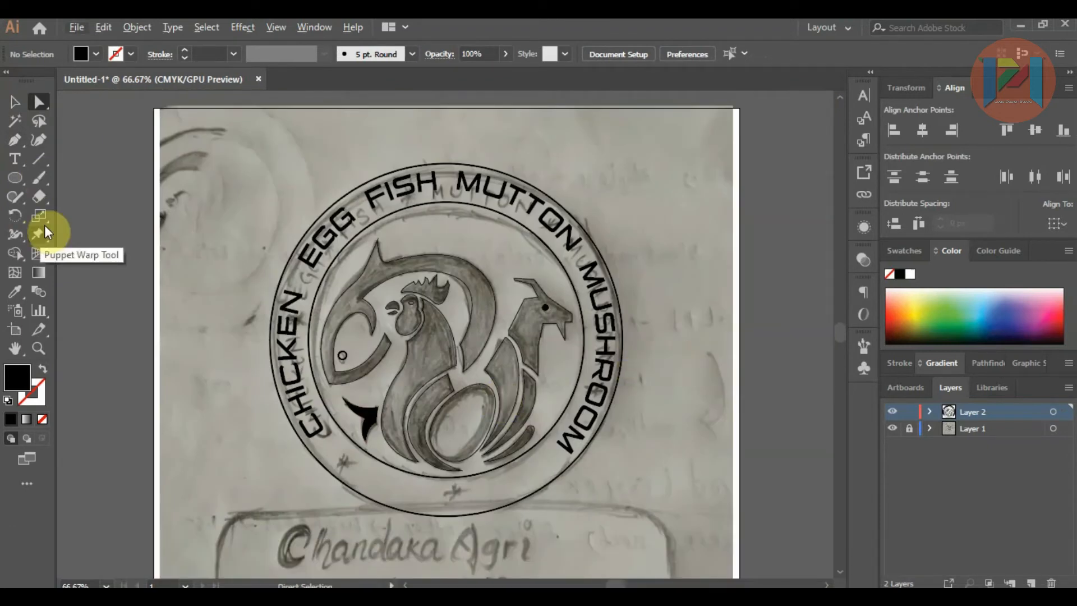
left_click(16, 176)
left_click(58, 254)
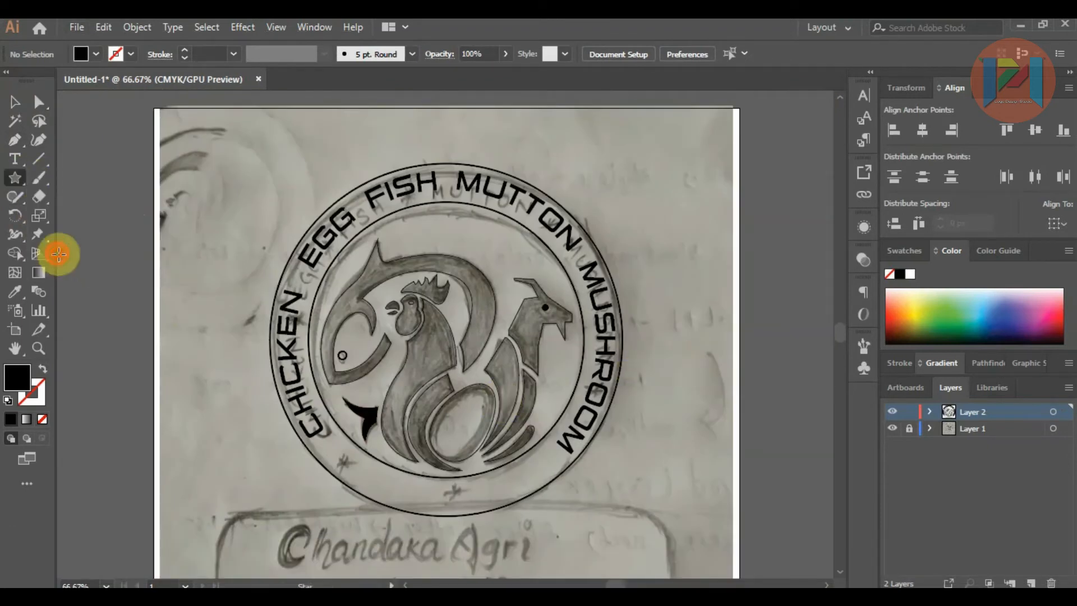
left_click(218, 165)
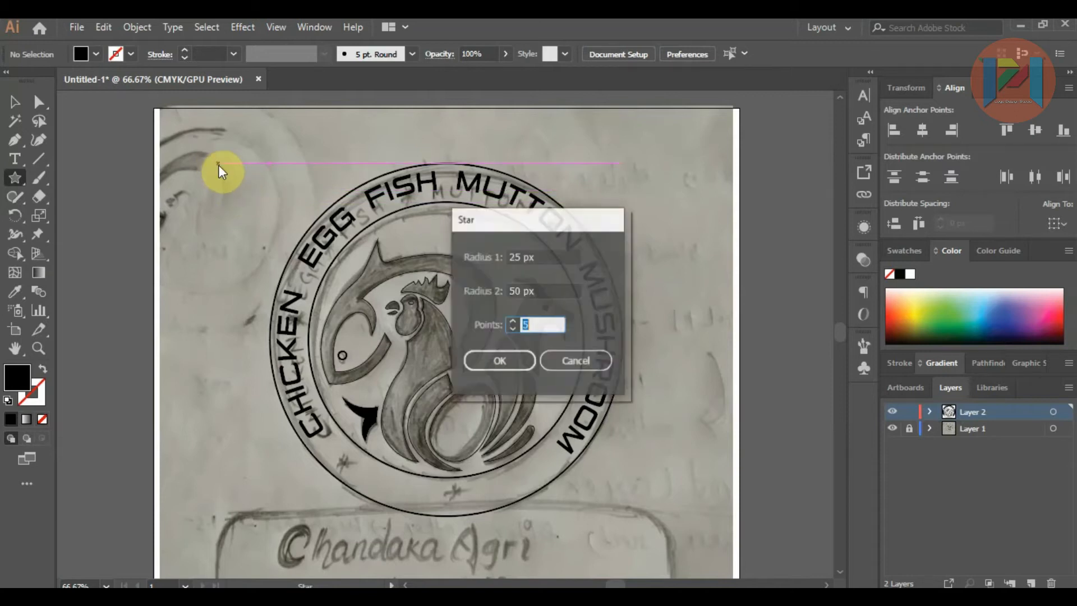
left_click(487, 367)
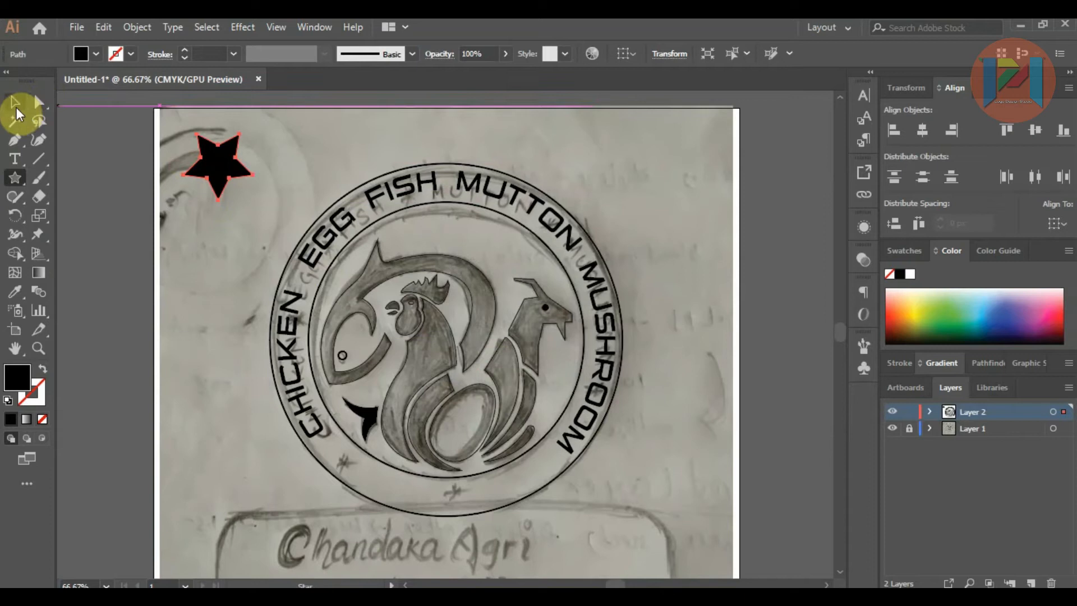
left_click(16, 110)
left_click_drag(254, 136, 240, 134)
key("ctrl+z")
key("ctrl+z")
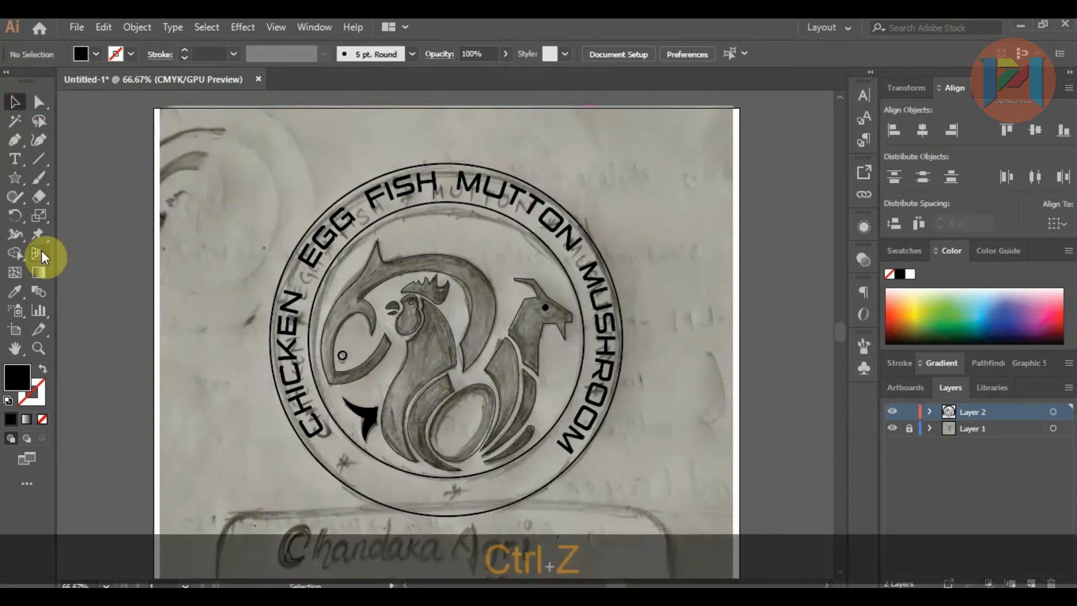
Step: Try an eight-pointed star with radii of 25 px and 50 px beside the badge, and undo it
left_click(207, 190)
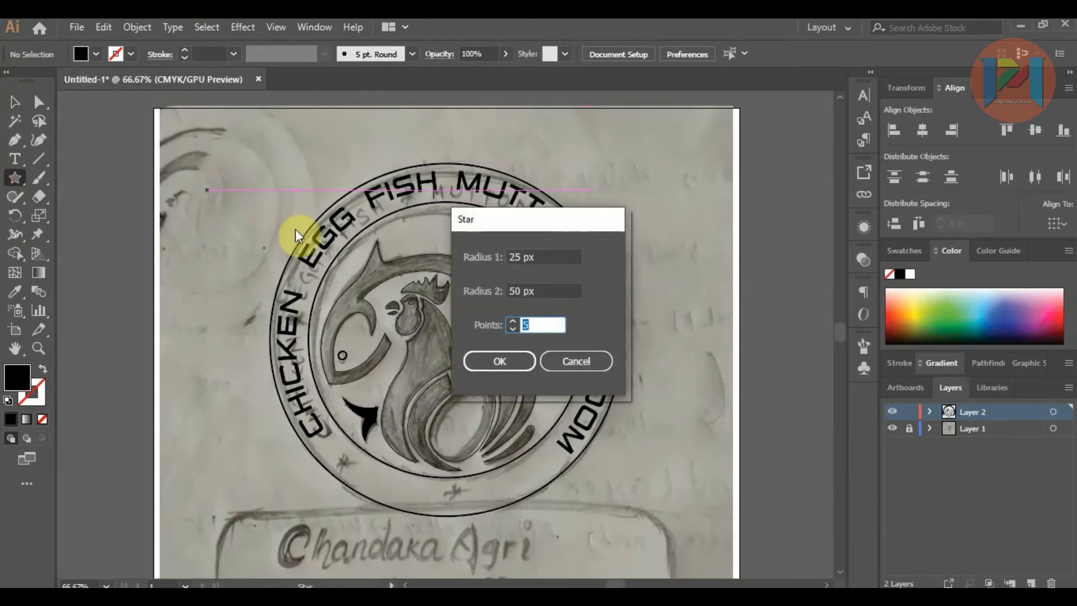
type("8")
left_click(487, 362)
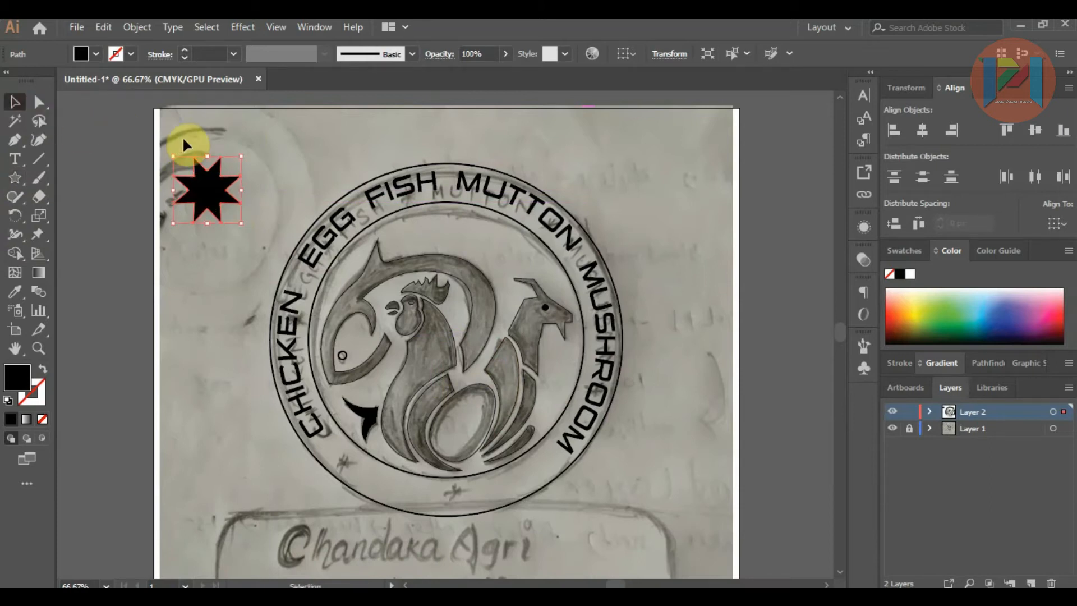
left_click_drag(241, 156, 229, 178)
key("ctrl+alt+shift+z")
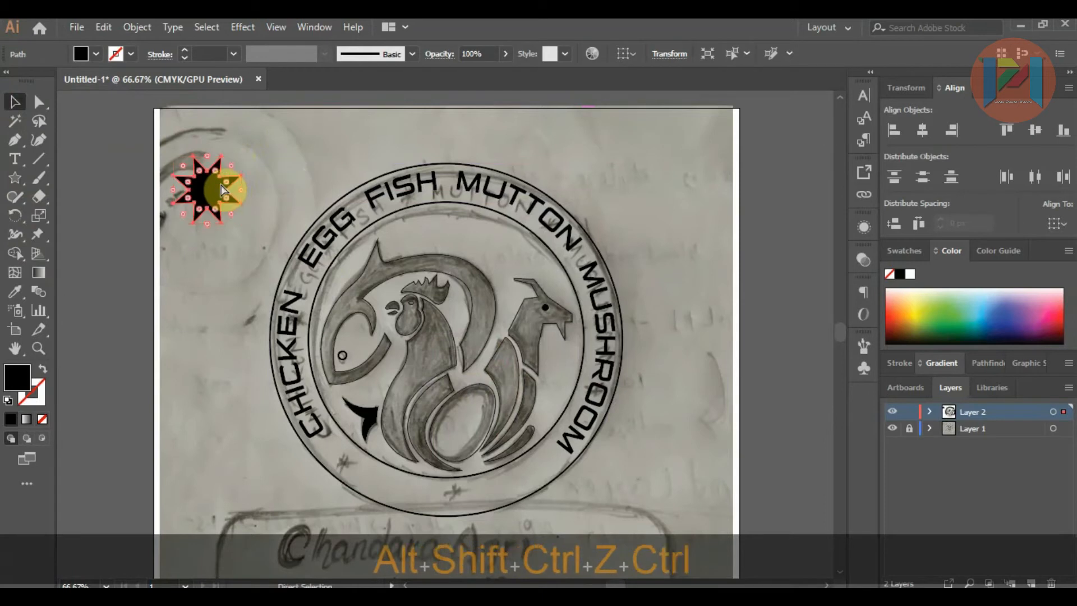
key("ctrl+z")
Step: Create a black seven-pointed star with radii of 25 px and 50 px beside the badge
left_click(16, 178)
left_click(193, 221)
type("7")
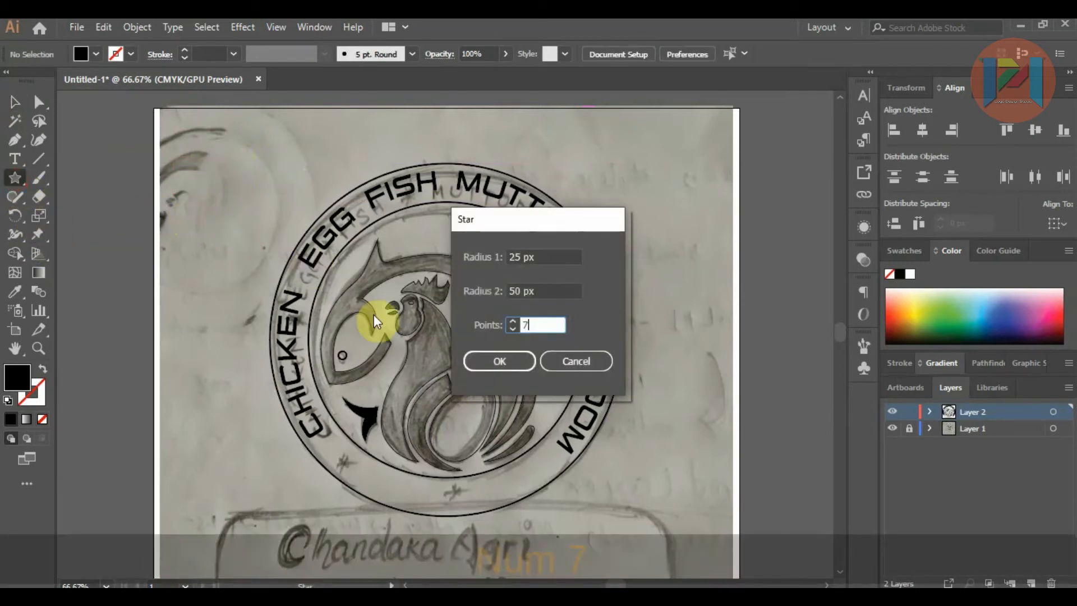
left_click(494, 362)
left_click(17, 103)
Step: Move the star into the ring between CHICKEN and EGG and scale it down to fit the gap
left_click_drag(248, 185, 298, 265)
left_click(241, 180)
left_click(208, 216)
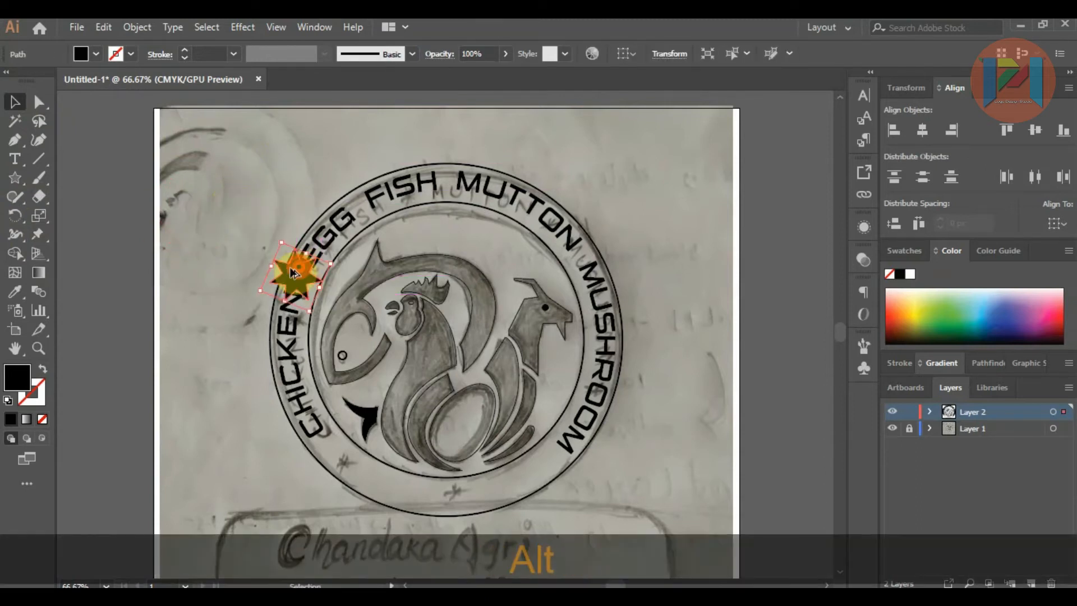
scroll(298, 265, "up", 2)
scroll(324, 269, "up", 2)
left_click_drag(383, 258, 310, 288)
left_click(224, 248)
Step: Duplicate the small star into the ring's other word gaps and three times along the empty lower arc
scroll(175, 299, "down", 3)
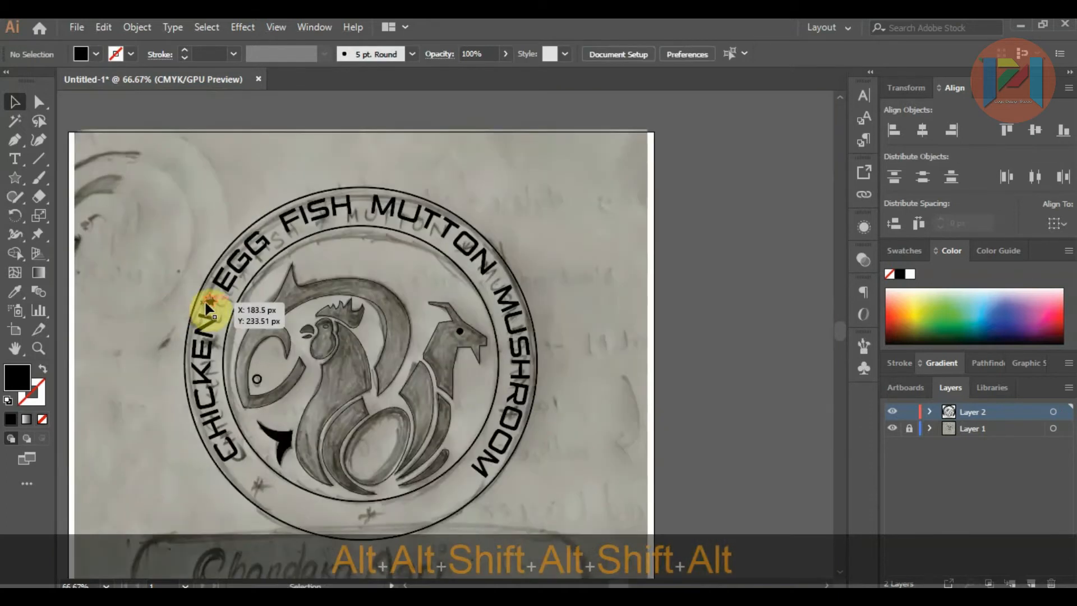
left_click(206, 306)
left_click_drag(203, 302, 367, 527)
key("alt")
key("alt")
left_click_drag(367, 527, 247, 481)
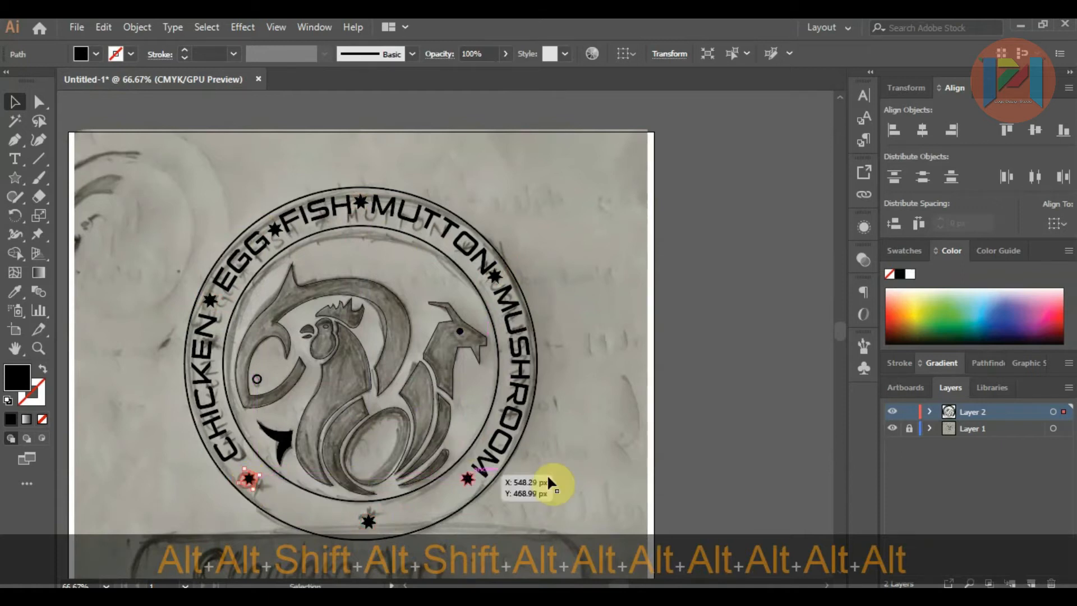
Step: Shift the circular lettering slightly counter-clockwise along its path and deselect it
left_click(527, 454)
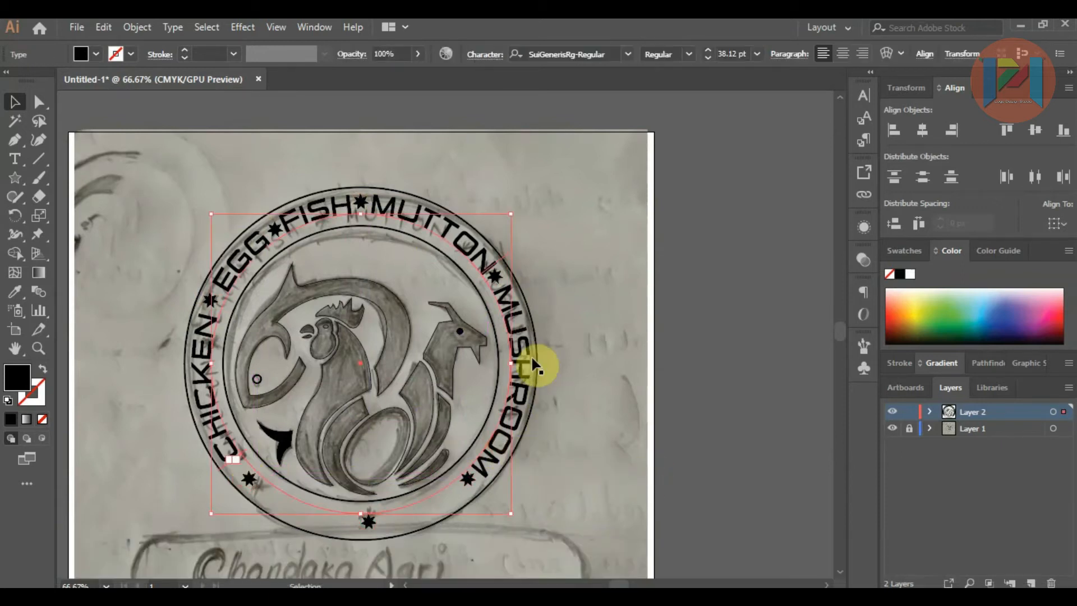
left_click_drag(506, 257, 510, 242)
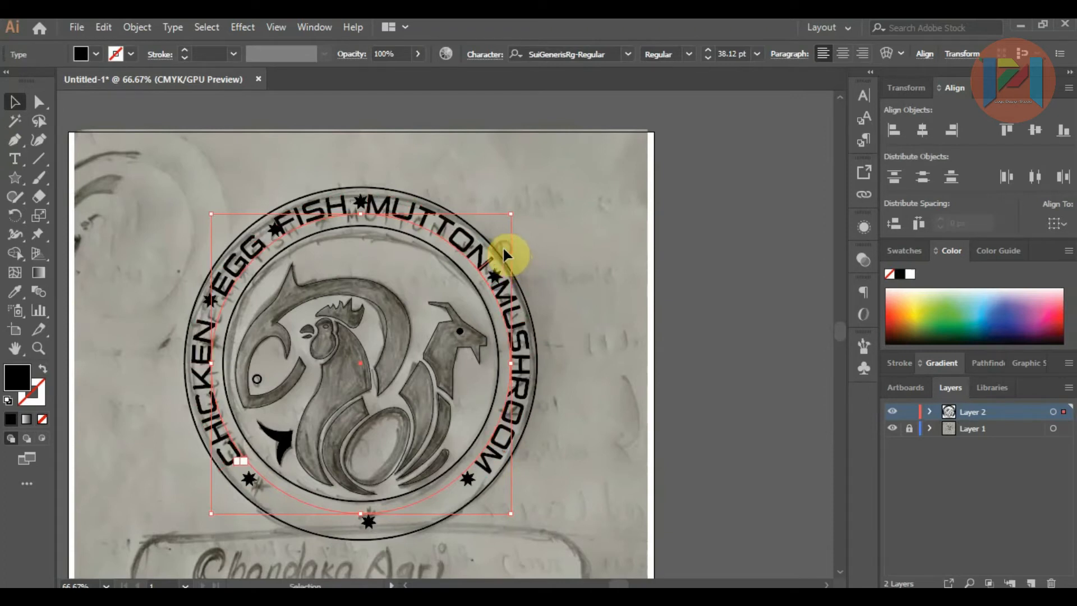
left_click(759, 360)
Step: Draw a rectangle over the sketched nameplate below the badge and round its corners
scroll(724, 358, "down", 2)
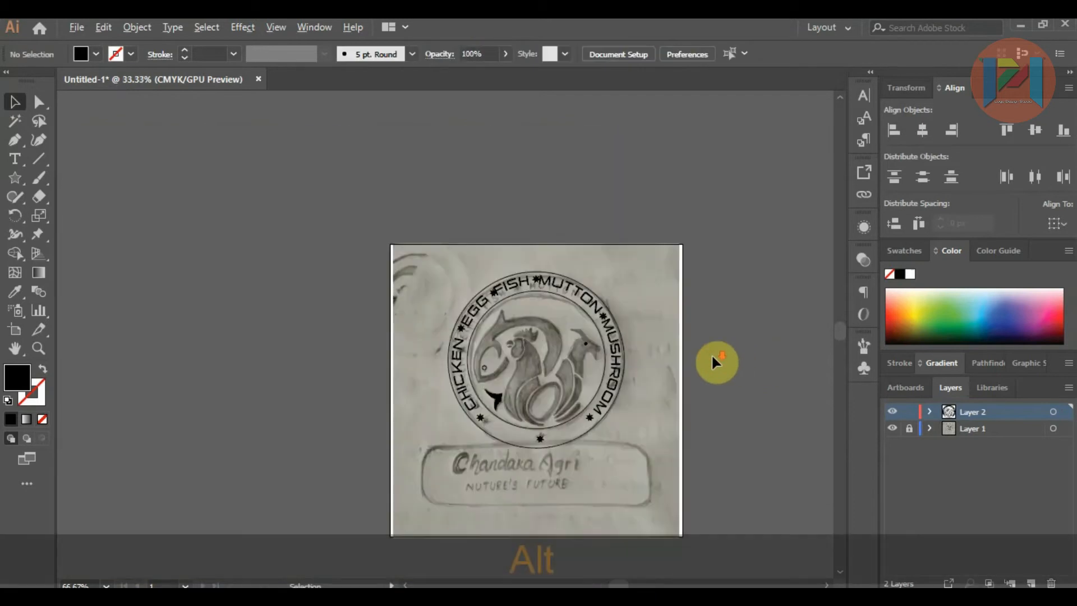
scroll(420, 294, "down", 1)
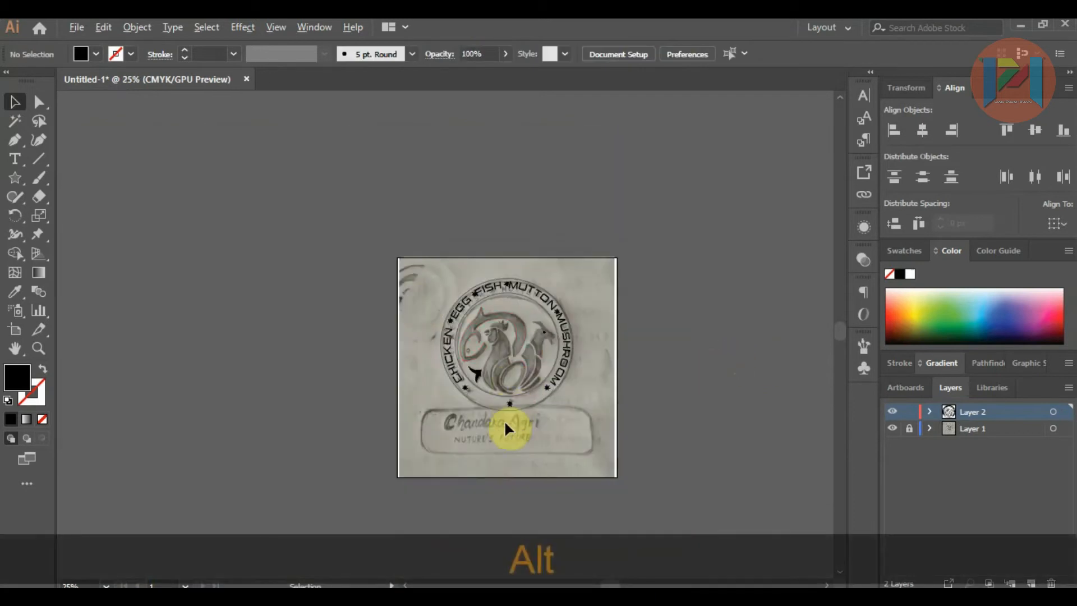
scroll(504, 431, "up", 2)
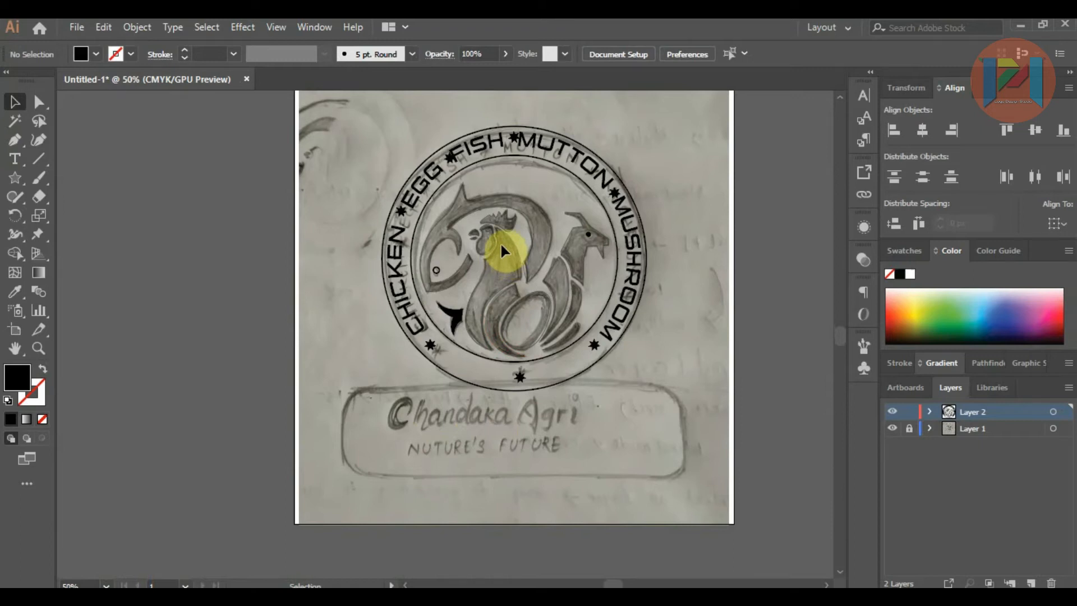
scroll(501, 242, "up", 2)
scroll(500, 233, "down", 1)
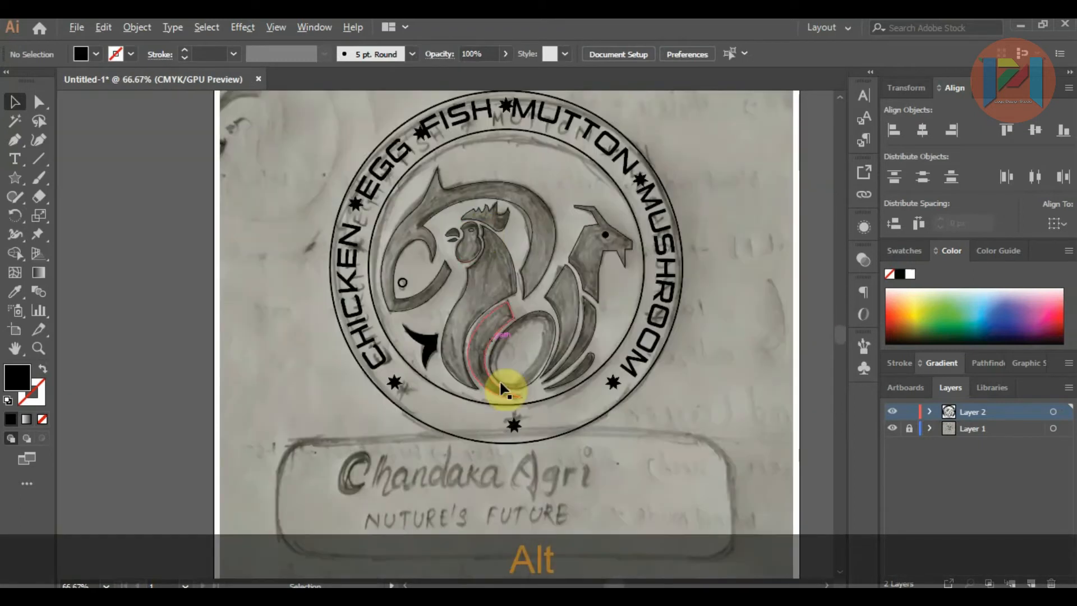
scroll(481, 331, "down", 2)
left_click_drag(15, 179, 59, 196)
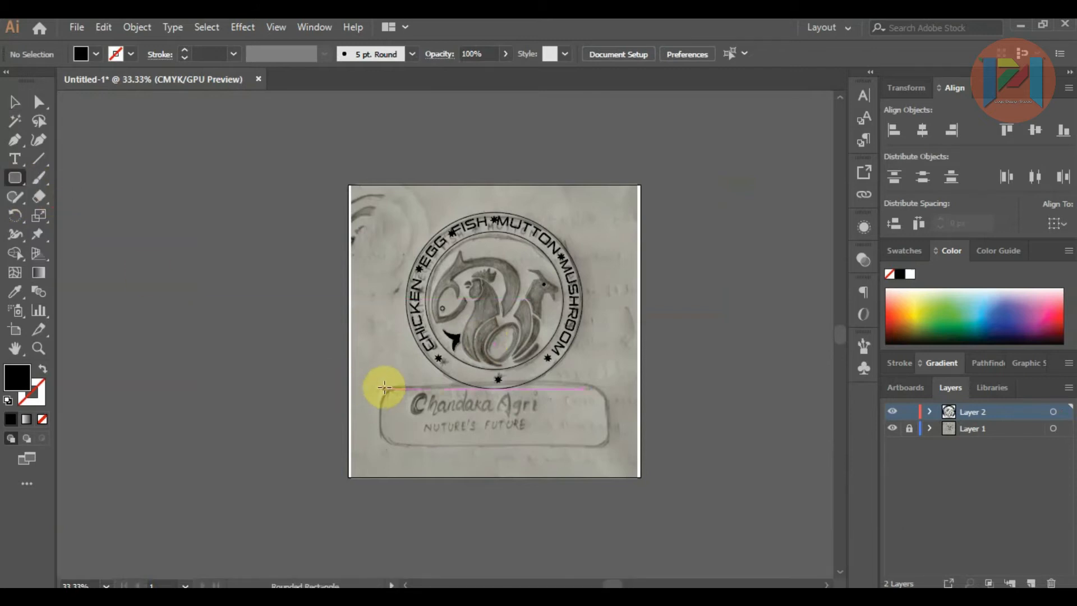
left_click_drag(383, 387, 608, 447)
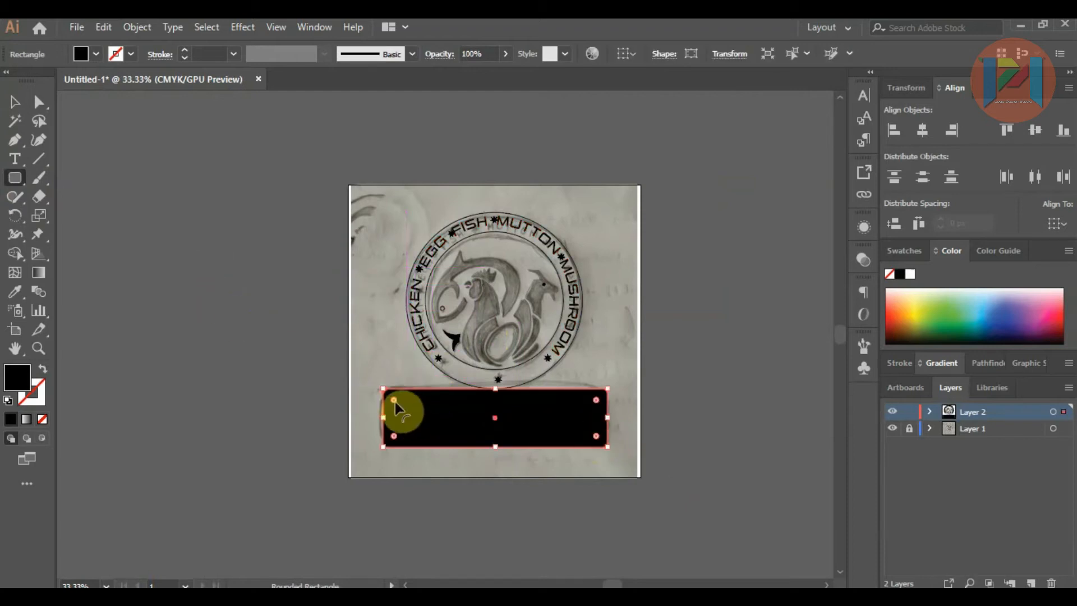
left_click_drag(399, 402, 395, 399)
Step: Swap the nameplate rectangle's fill and stroke, giving it no fill and a 1 pt black outline
left_click(11, 102)
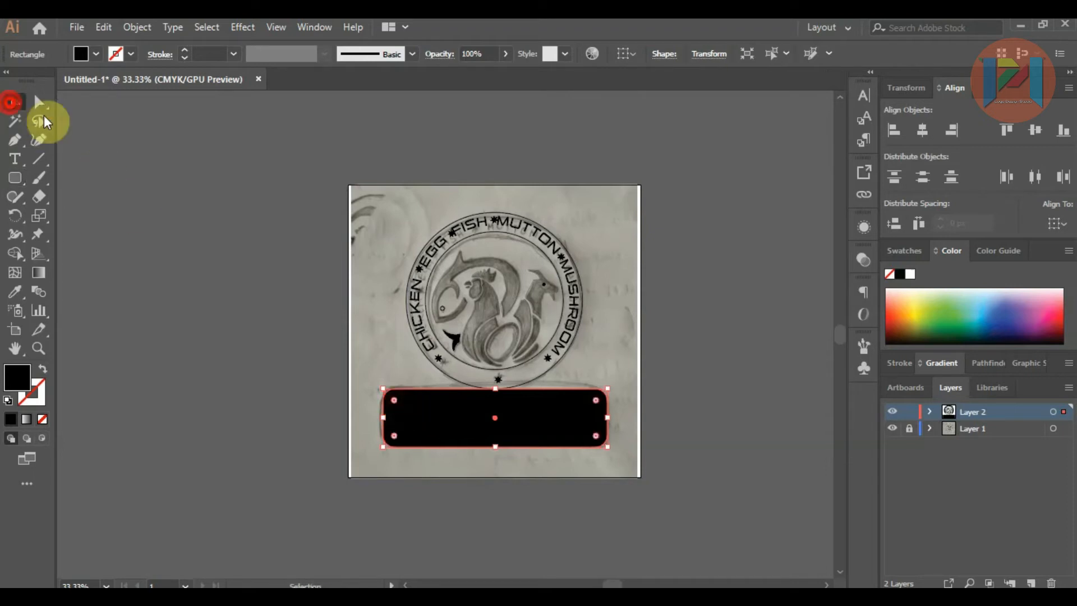
right_click(489, 429)
mouse_move(548, 366)
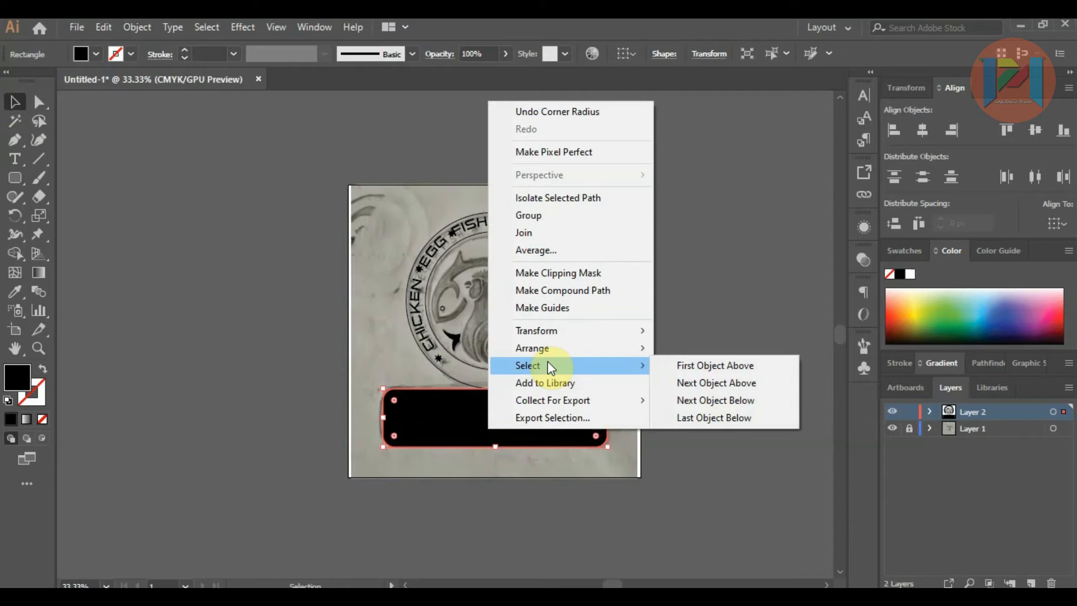
left_click(704, 312)
left_click(593, 396)
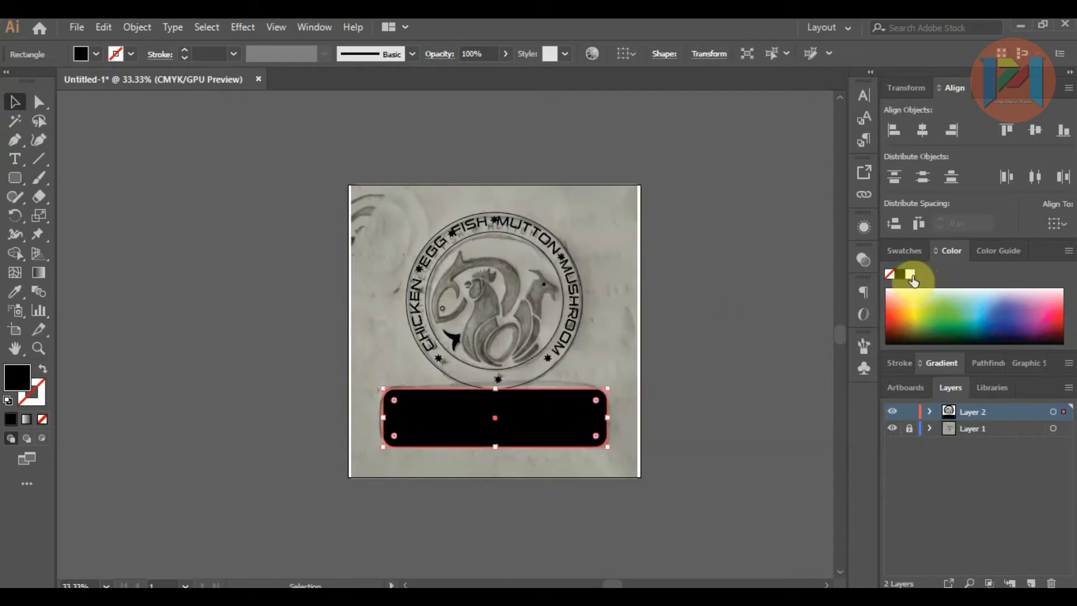
left_click(44, 369)
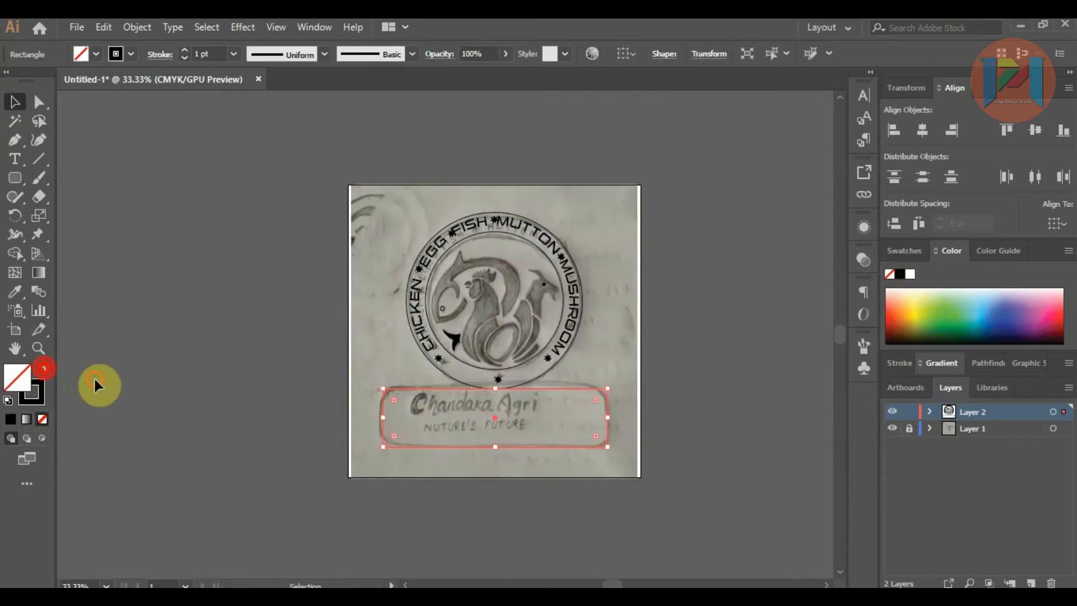
Step: Add the text "Chandaka Agri" in 35 pt Lobster Regular on the empty canvas beside the artboard
left_click(337, 413)
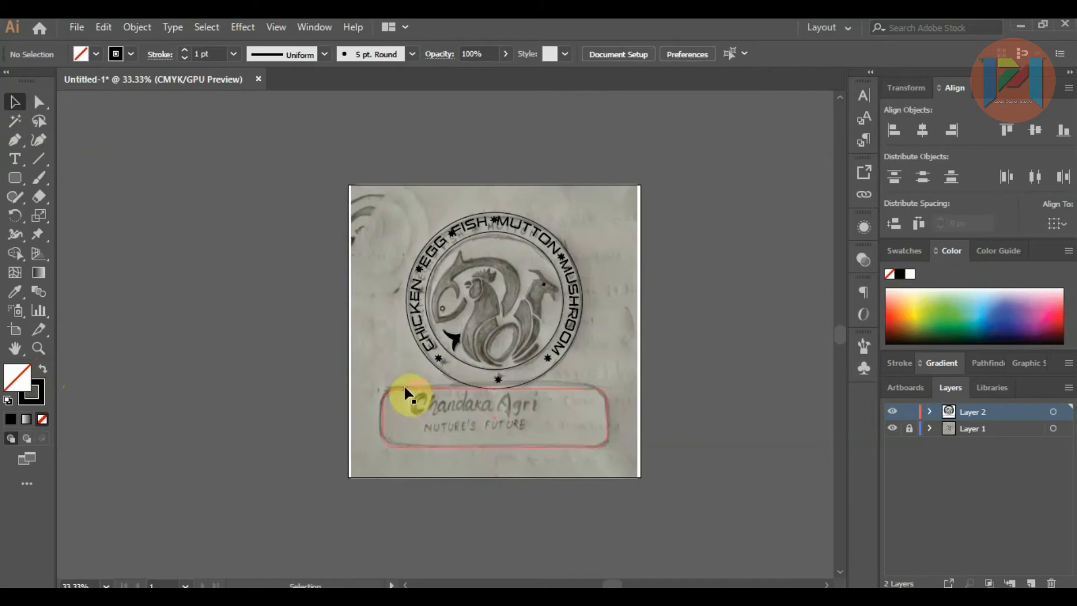
left_click(15, 159)
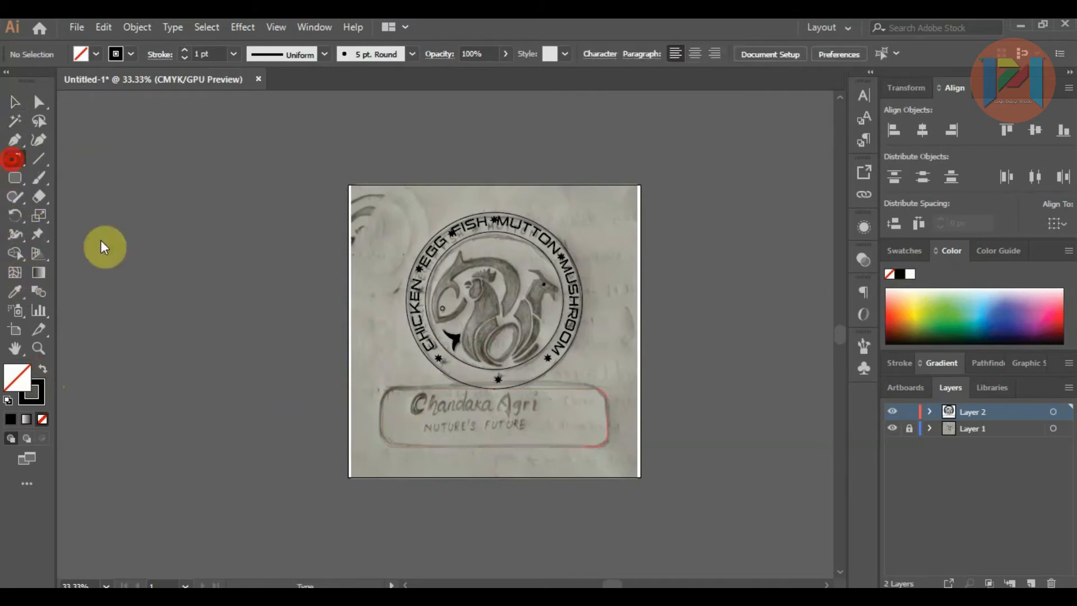
left_click(149, 260)
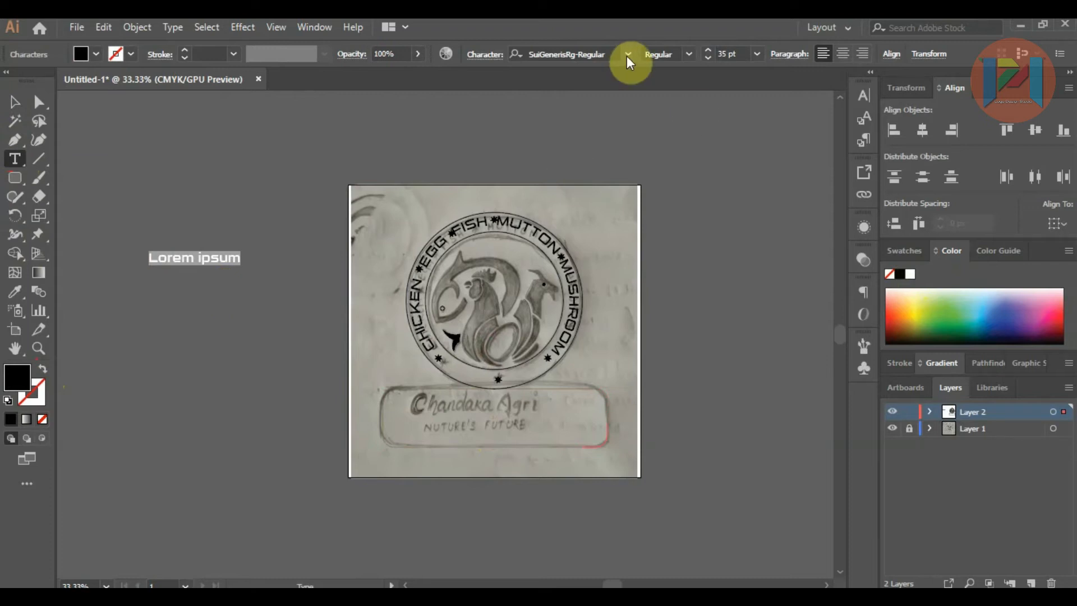
left_click(628, 54)
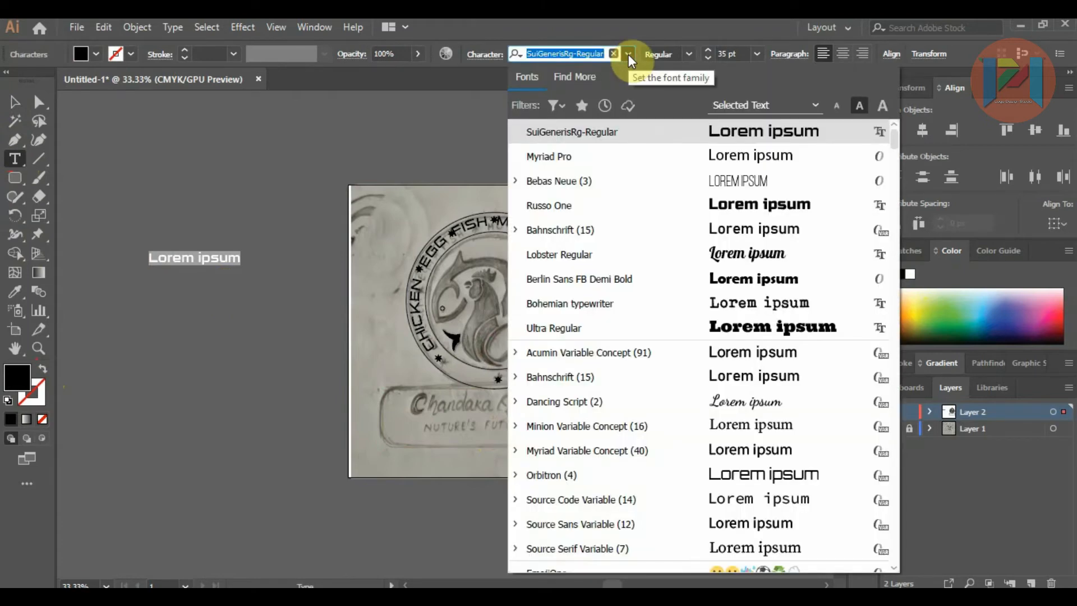
left_click(647, 254)
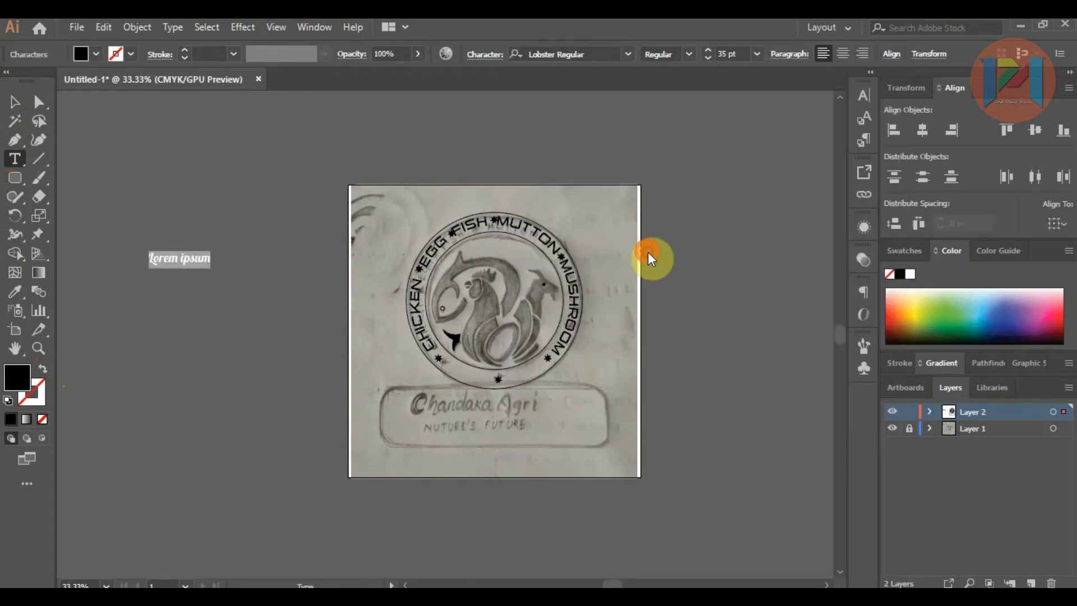
type("C")
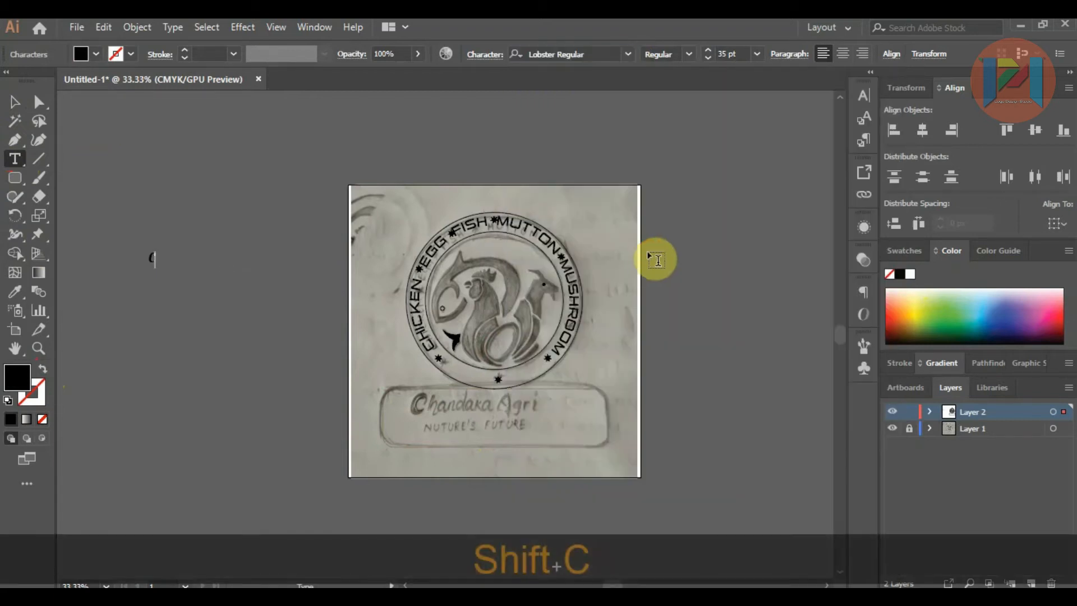
type("handaka")
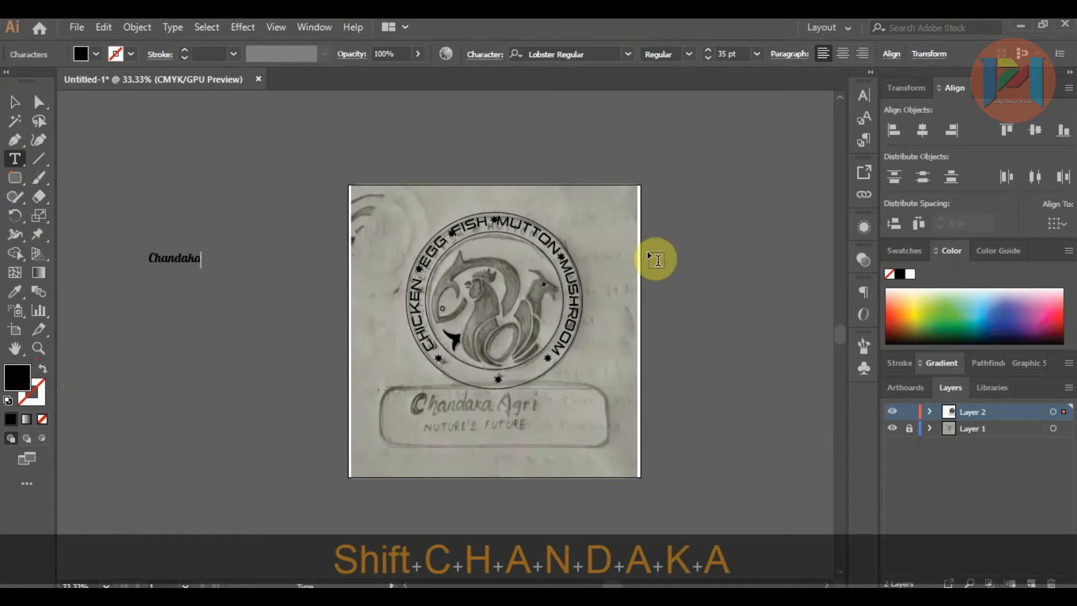
type(" Agri")
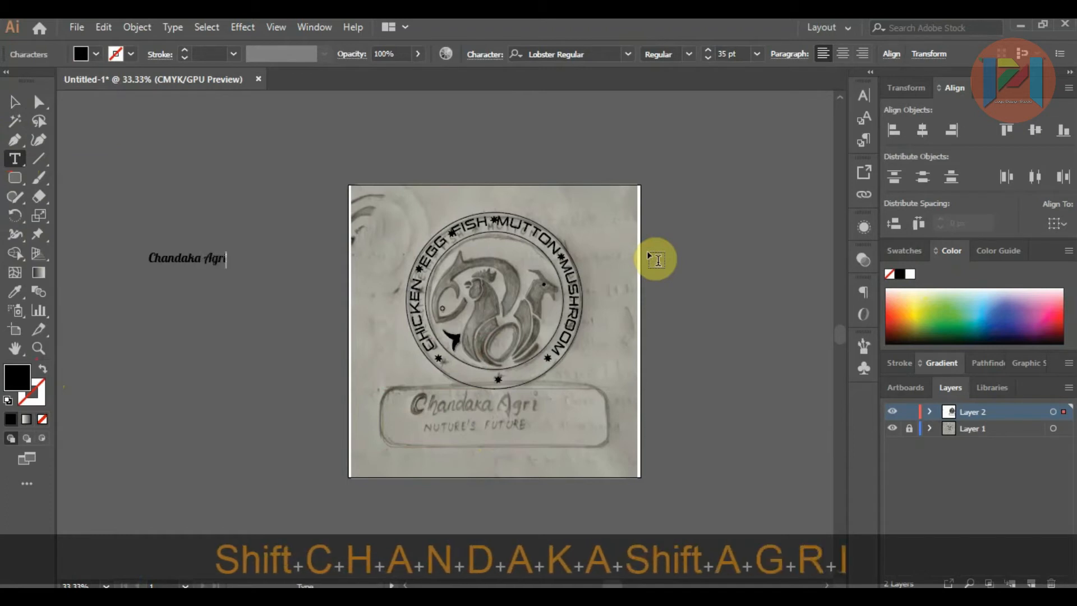
Step: Enlarge the "Chandaka Agri" text and place it over the sketched name inside the nameplate
left_click(15, 101)
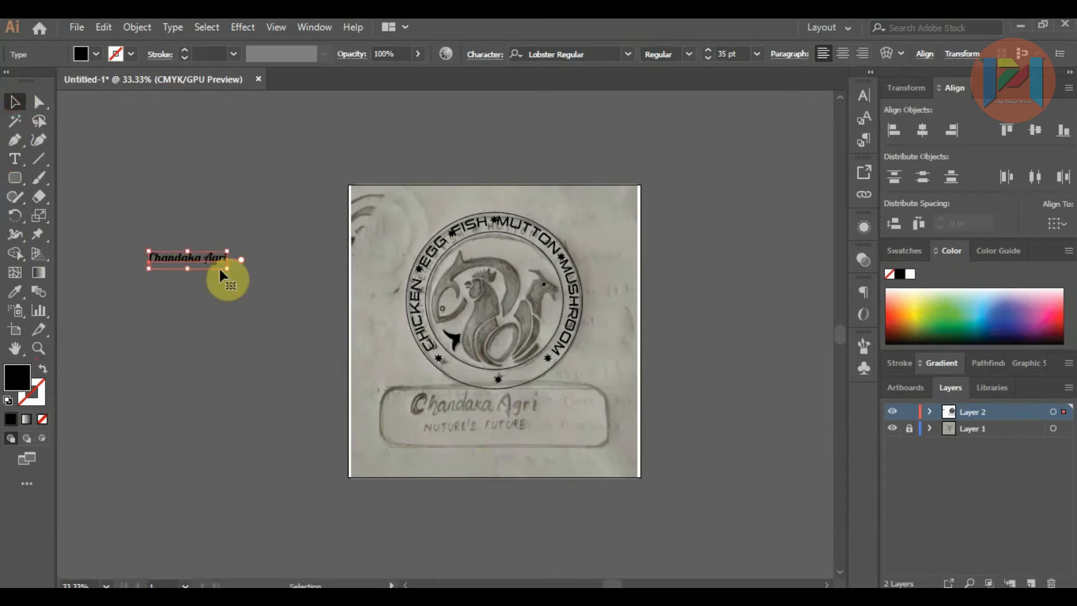
left_click_drag(230, 271, 586, 434)
left_click(723, 434)
Step: Add a second text line reading "NATURE'S FUTURE" on the canvas beside the artboard
scroll(541, 422, "up", 1)
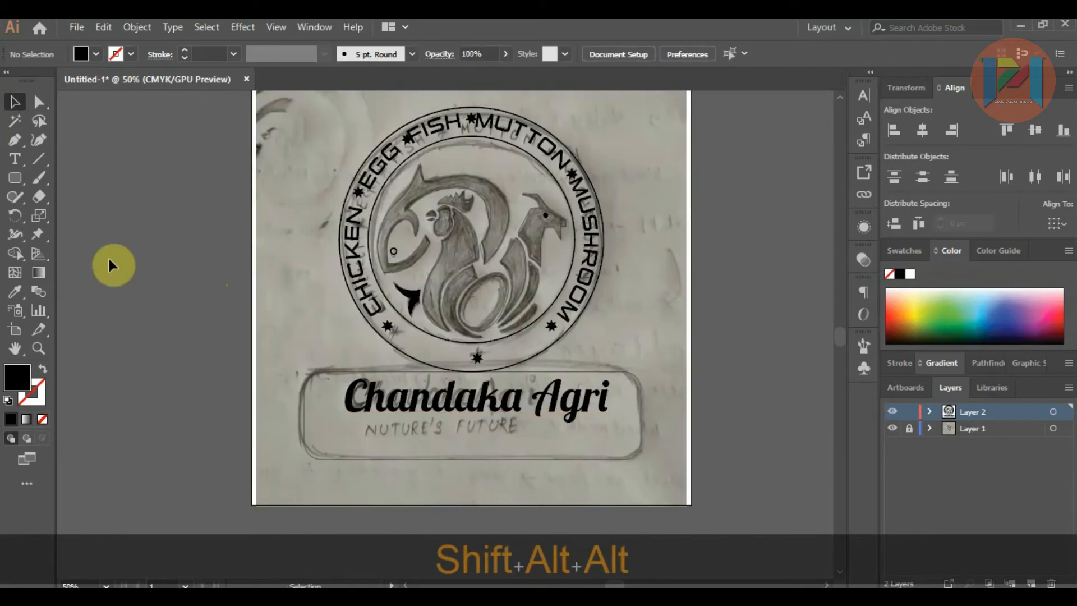
key("alt")
left_click(15, 159)
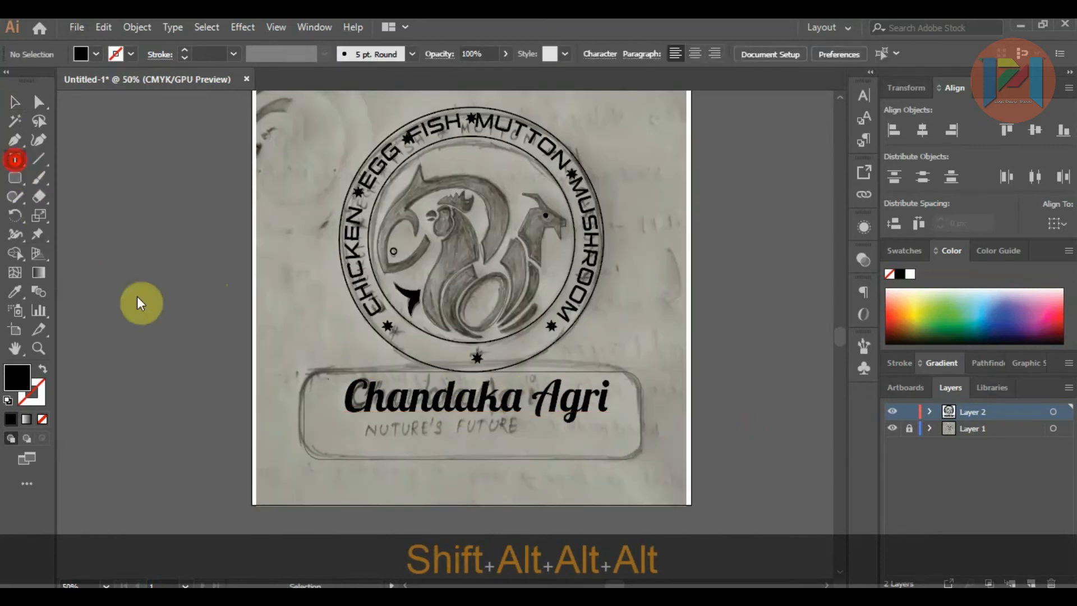
left_click(136, 294)
type("N")
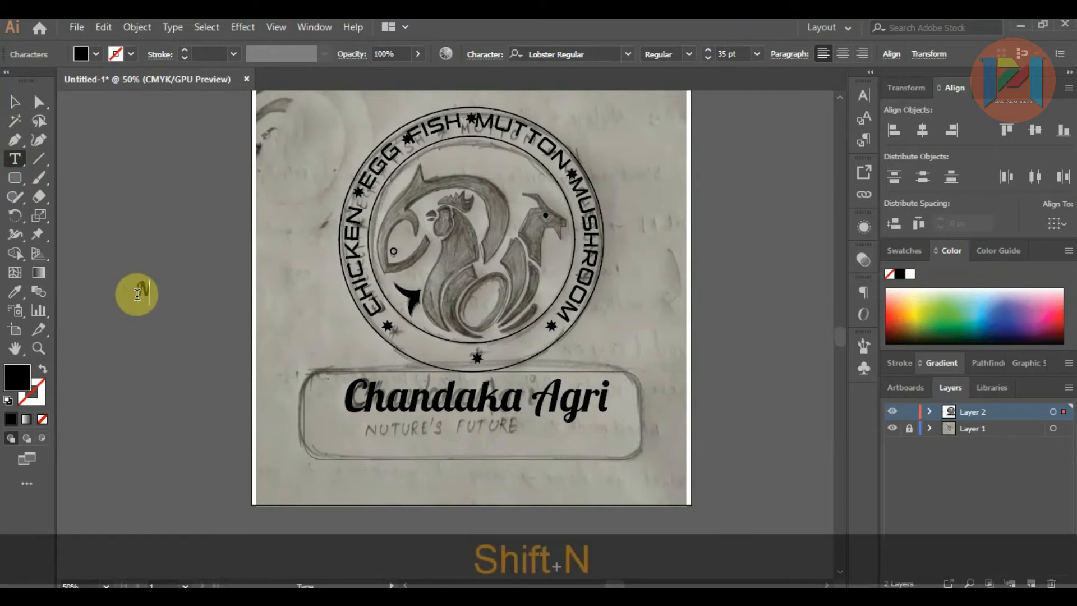
type("ATURE's")
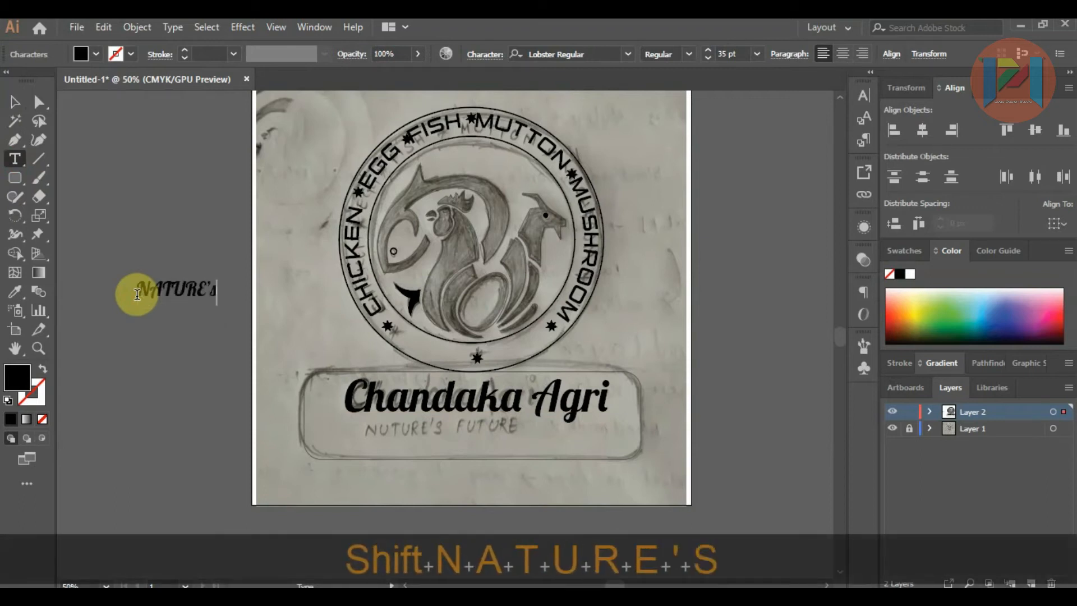
key("BackSpace")
key("BackSpace")
type("S FU")
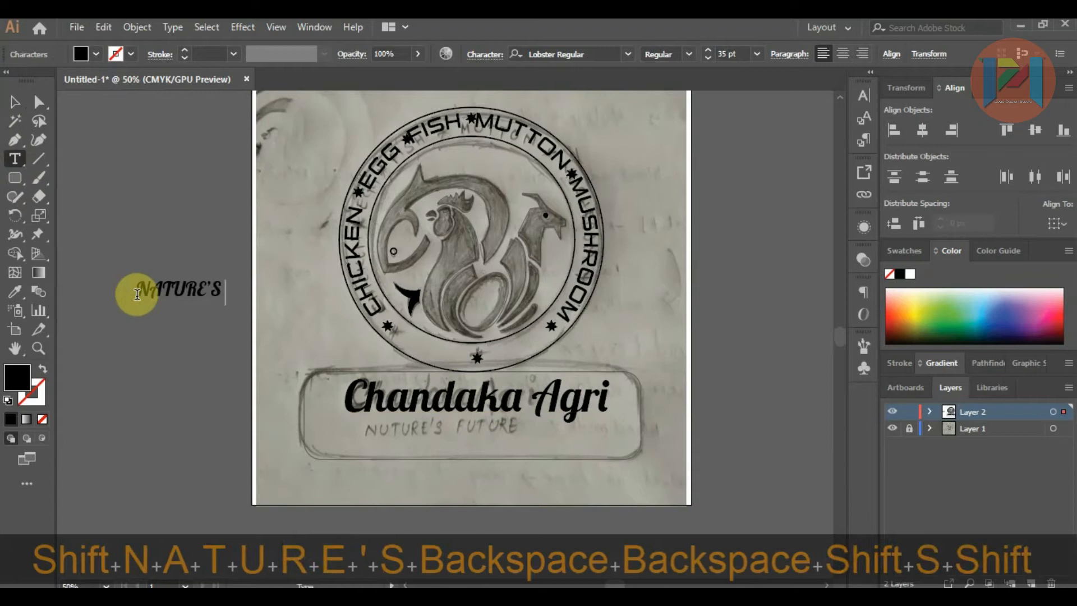
type("TURE")
Step: Change the tagline's font to Bebas Neue and move it beneath "Chandaka Agri" in the nameplate
key("shift+Home")
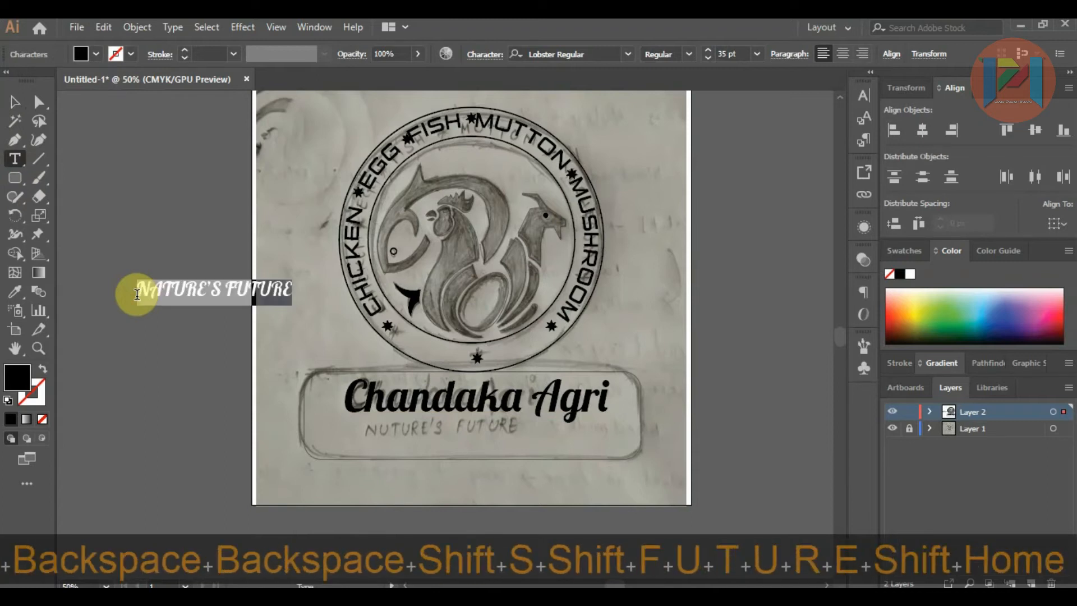
left_click(628, 54)
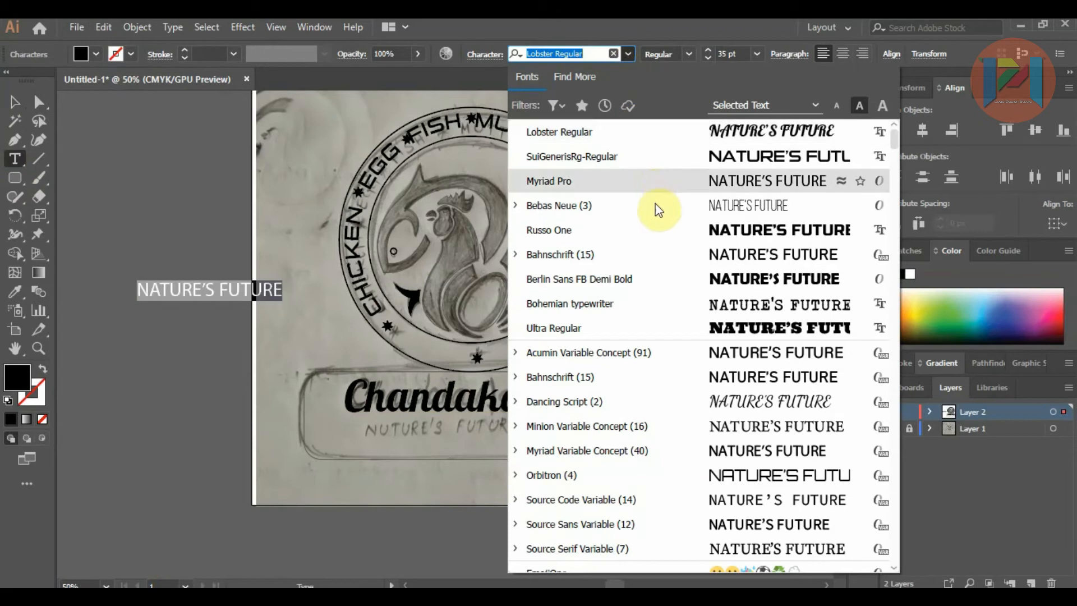
left_click(654, 204)
left_click(13, 107)
left_click_drag(206, 289, 489, 428)
Step: Set the tagline's tracking to 200 and shift it left beneath the name
scroll(489, 429, "up", 3, "alt")
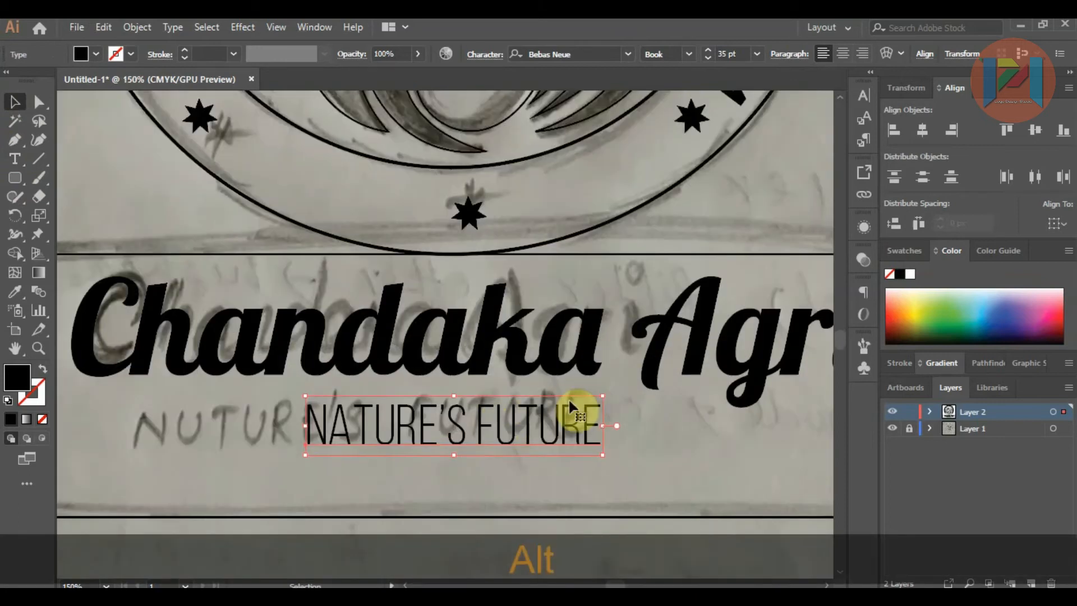
left_click(486, 56)
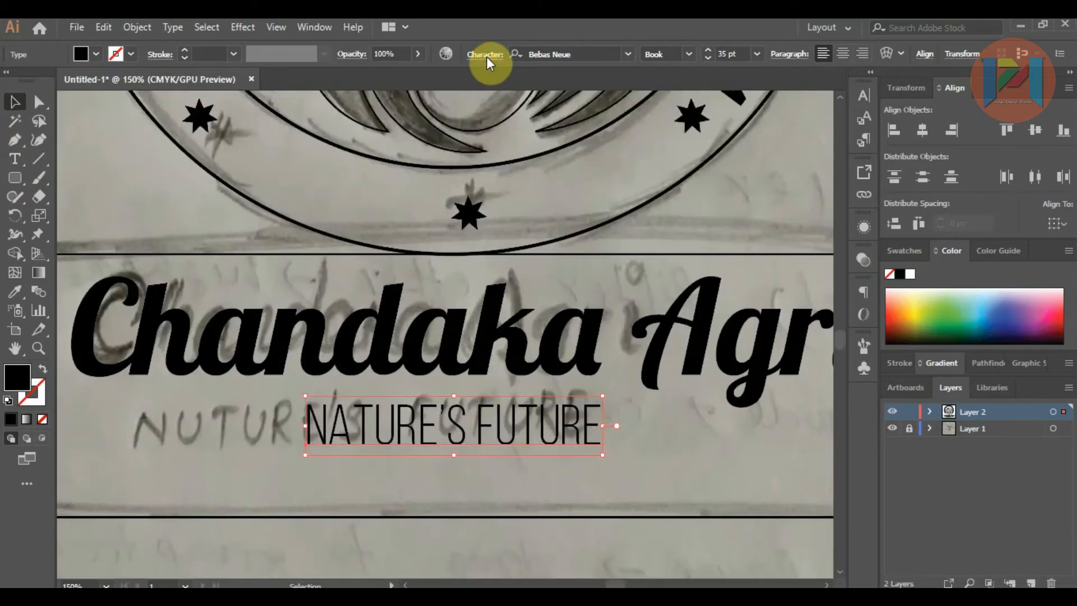
left_click(489, 145)
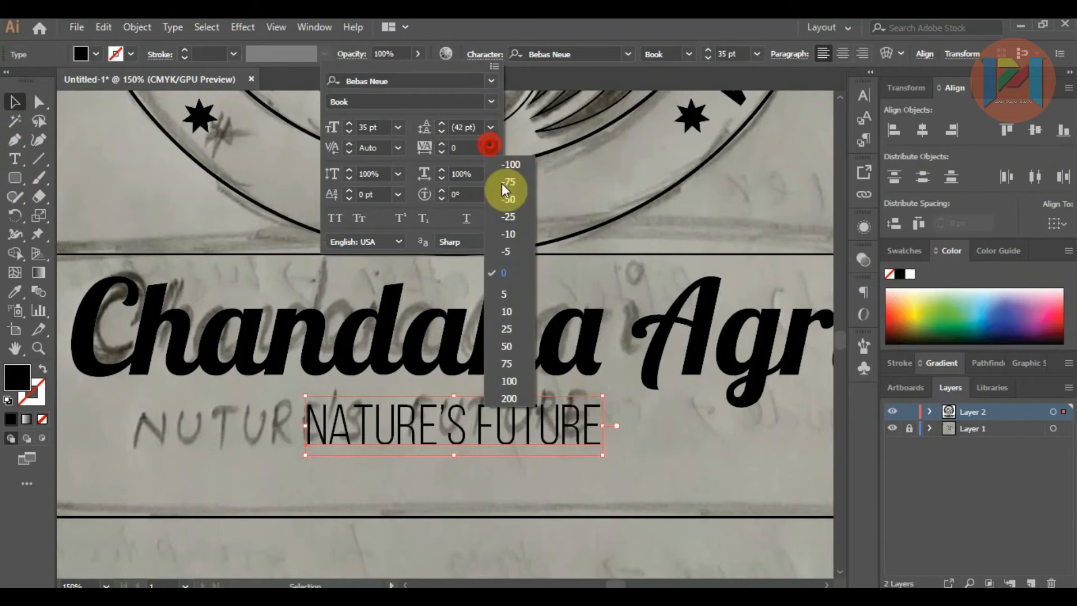
left_click(509, 398)
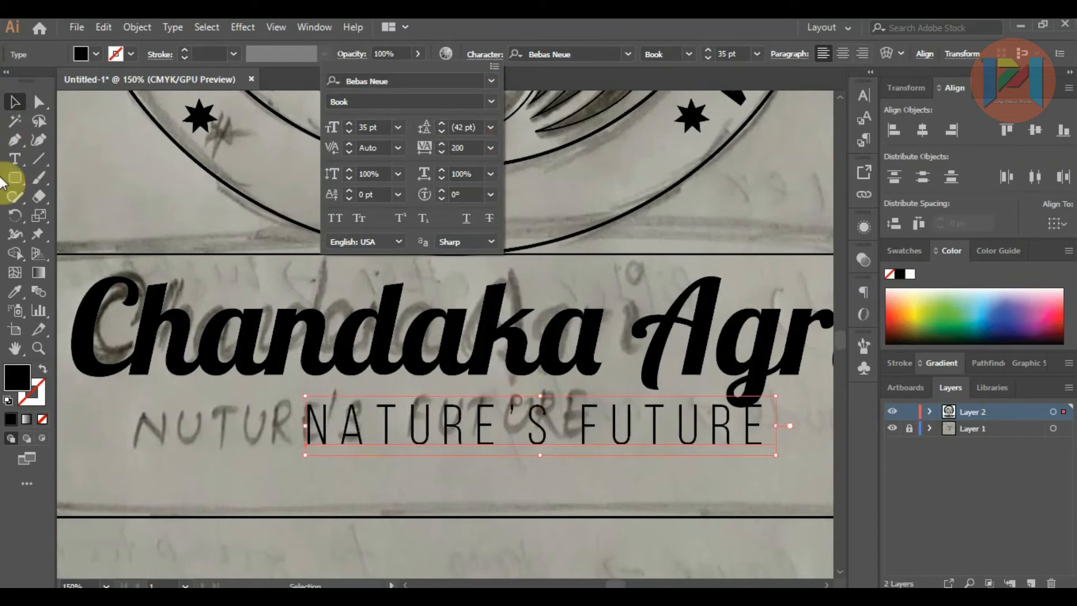
left_click(16, 108)
left_click_drag(458, 434, 407, 435)
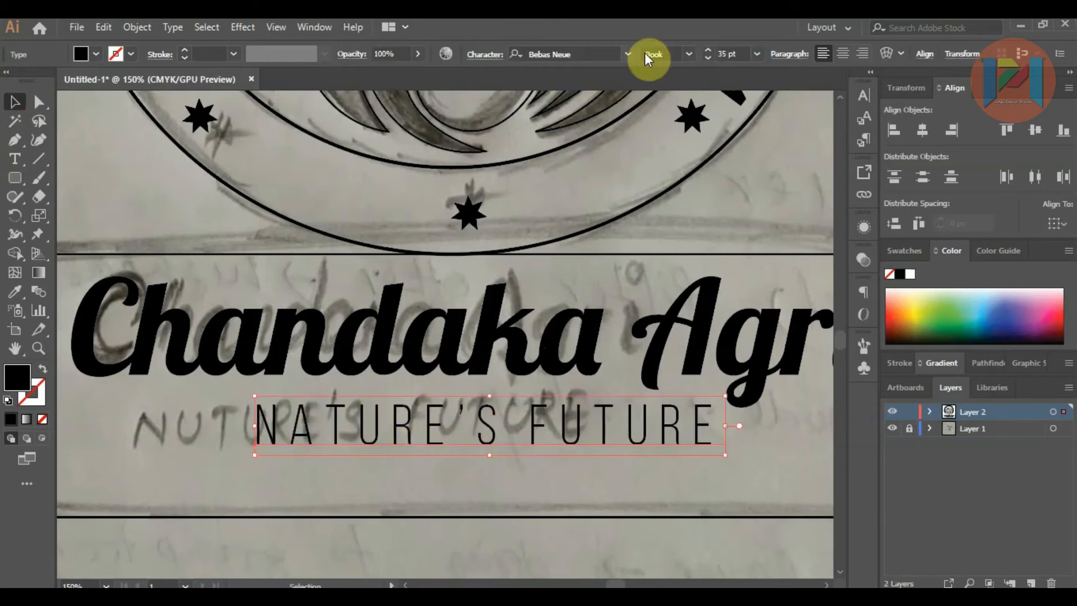
Step: Make the tagline Bold, nudge it slightly left to centre it under "Chandaka Agri", and deselect it
left_click(686, 56)
left_click(678, 103)
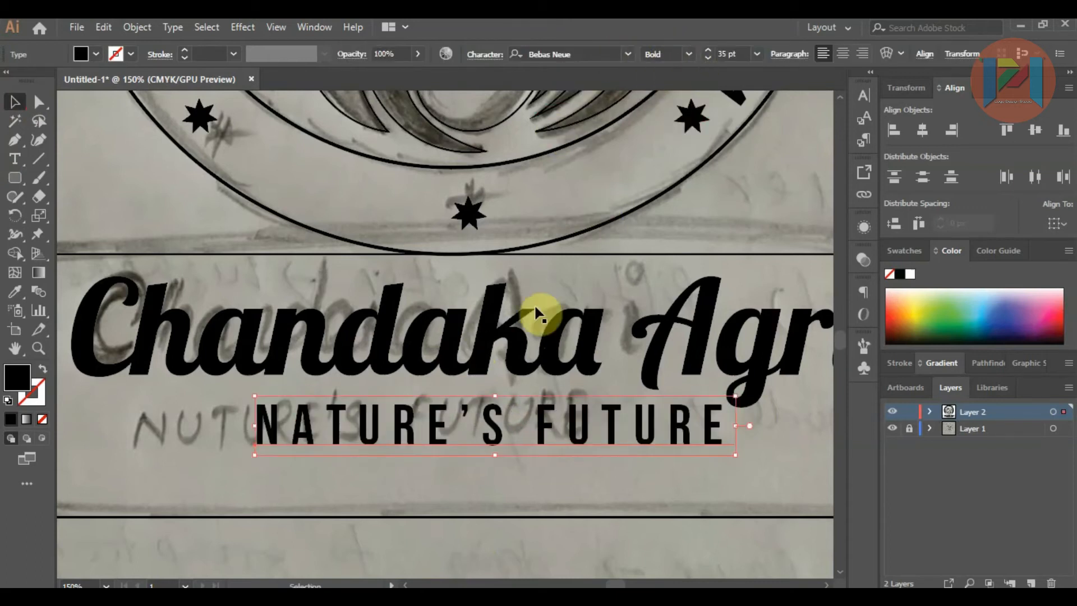
scroll(534, 304, "down", 2)
left_click(550, 438)
left_click(540, 380)
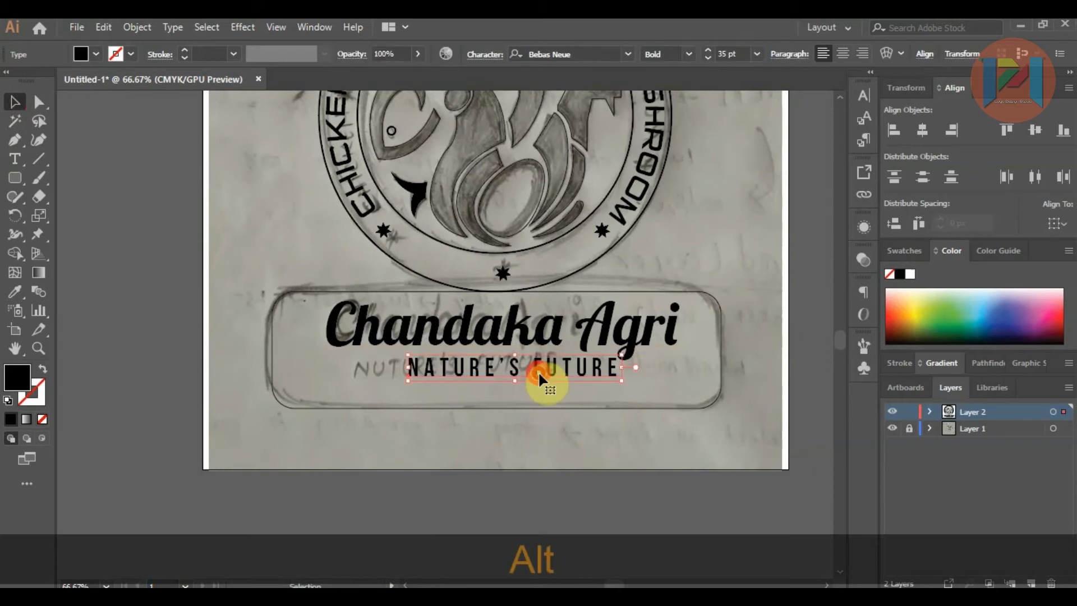
key("Left")
key("Left")
key("Left")
key("Left")
key("Left")
key("Left")
key("Left")
key("Left")
key("Left")
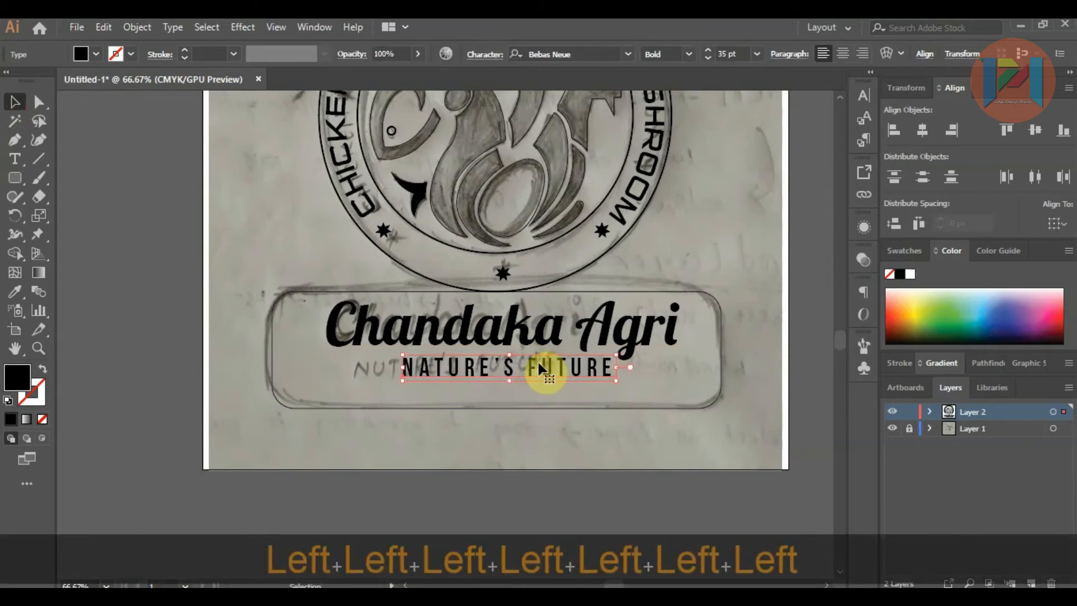
left_click(558, 482)
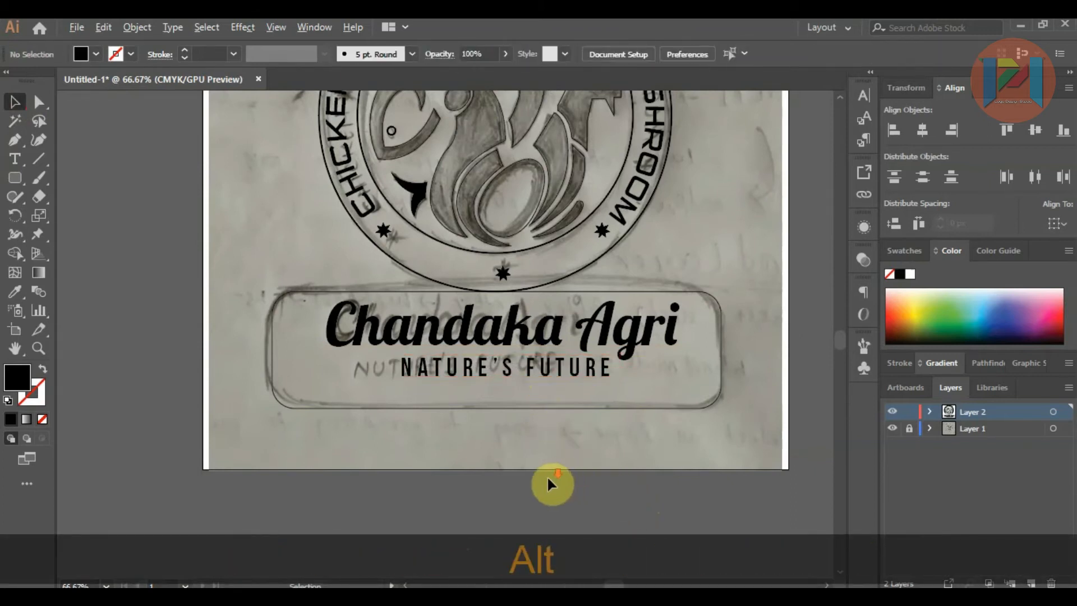
Step: Unlock Layer 1 and move the sketch image off the artboard, to the left of the traced logo
scroll(555, 460, "down", 2)
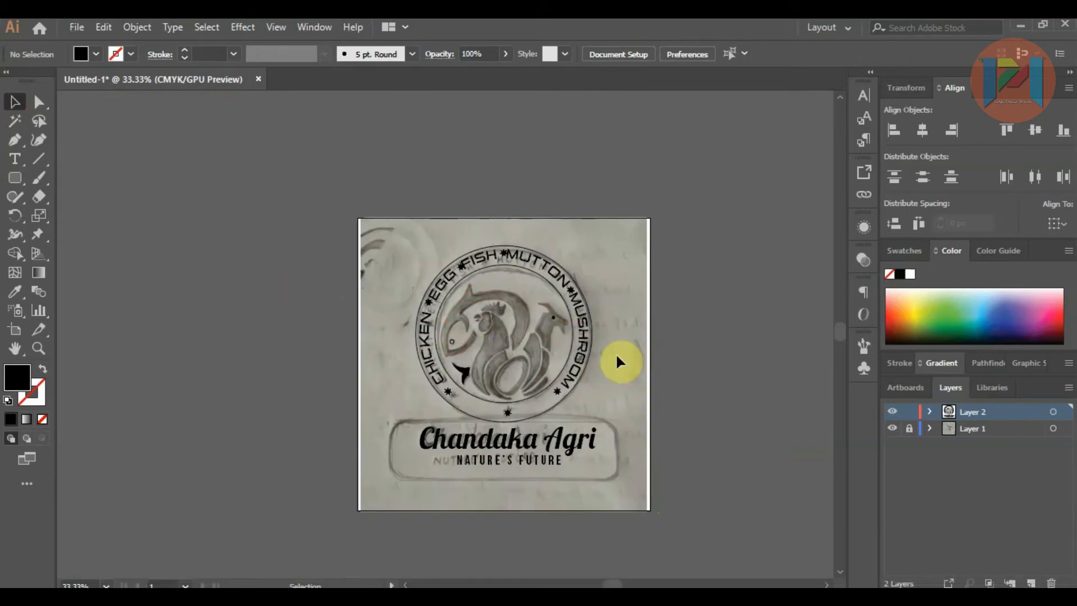
scroll(622, 358, "down", 1)
left_click_drag(622, 358, 321, 354)
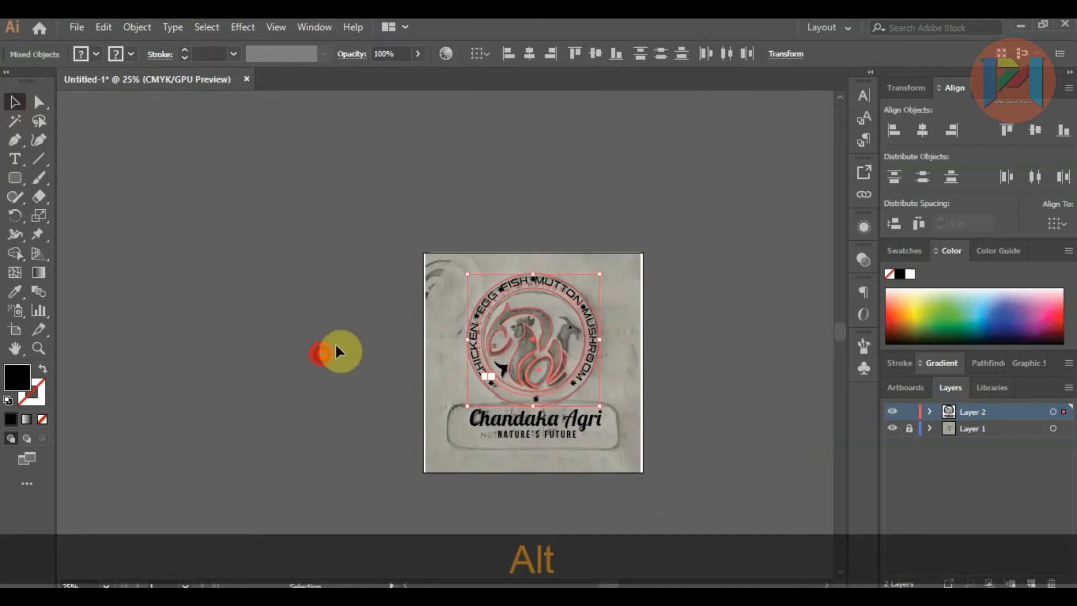
left_click(721, 392)
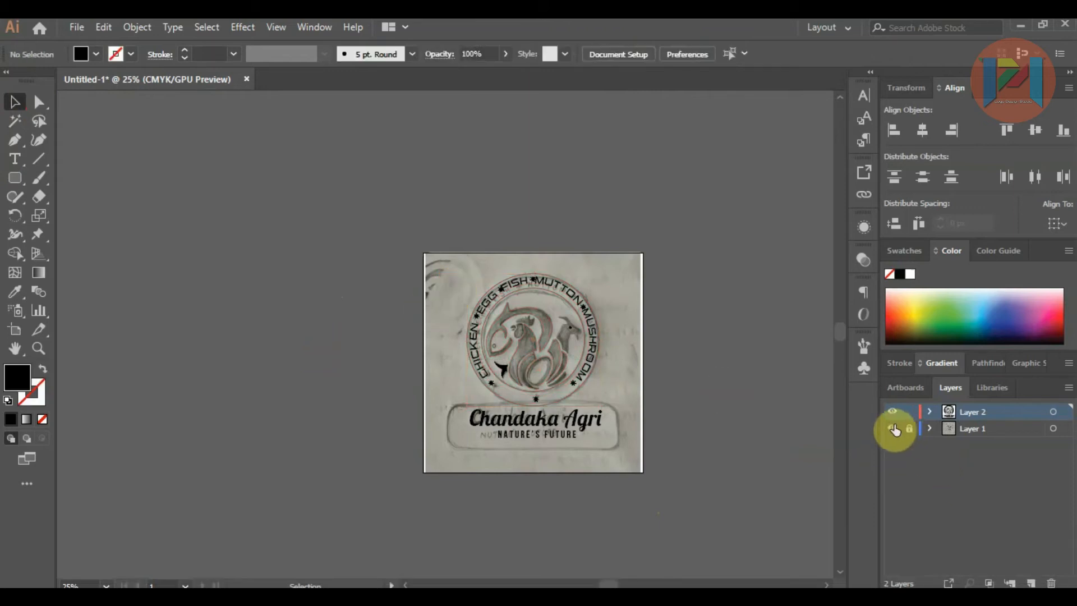
left_click(910, 431)
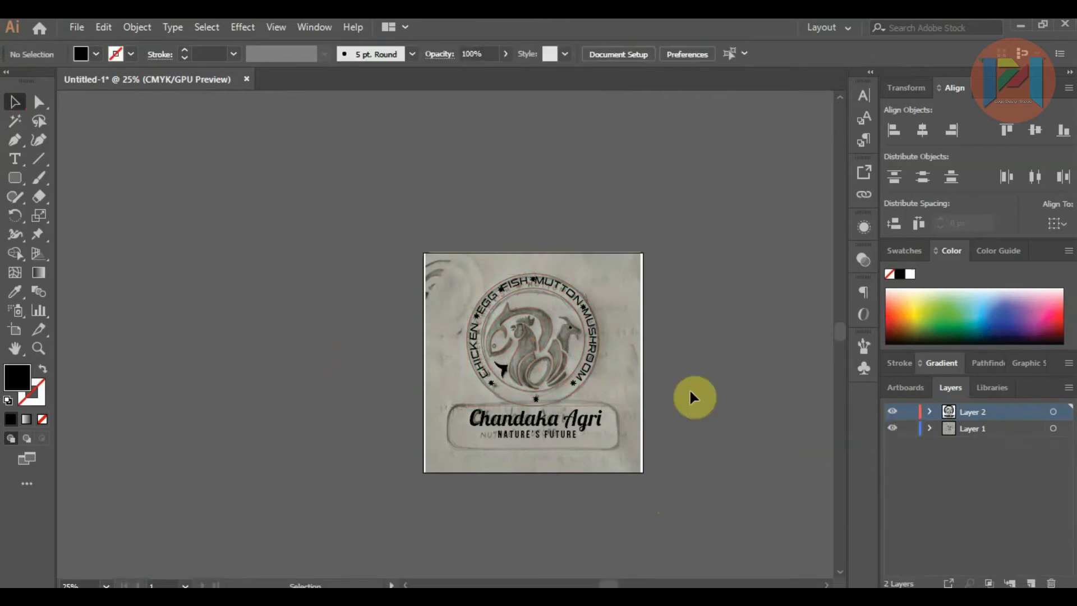
mouse_move(630, 378)
left_mouse_down()
mouse_move(312, 344)
mouse_move(298, 332)
left_mouse_up()
left_click(667, 378)
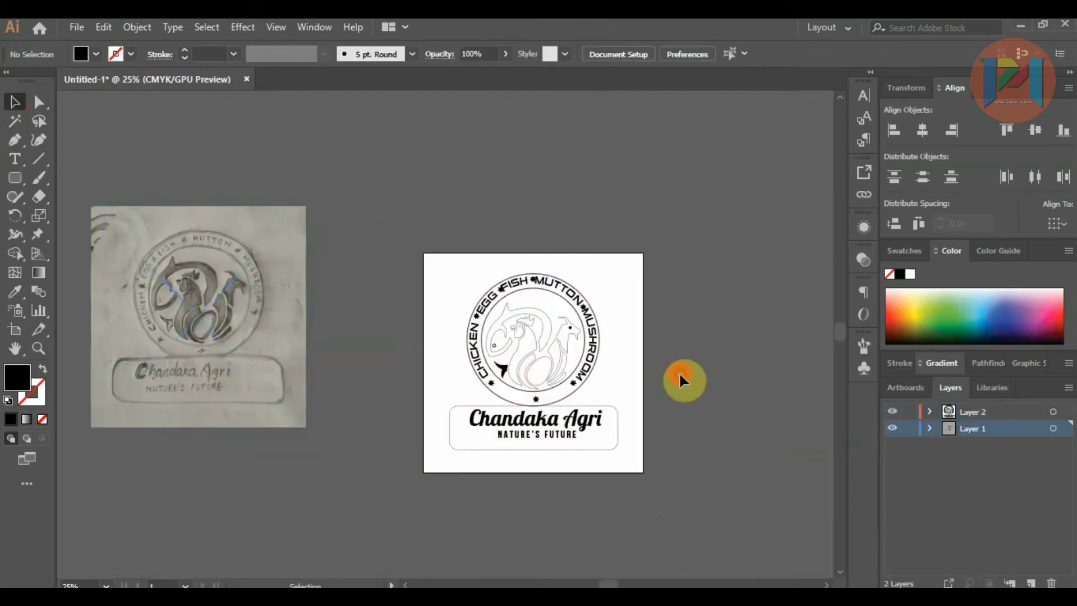
Step: Fill the curved fish body outline with orange from the CMYK spectrum
scroll(538, 332, "up", 3, "alt")
scroll(464, 302, "up", 1, "alt")
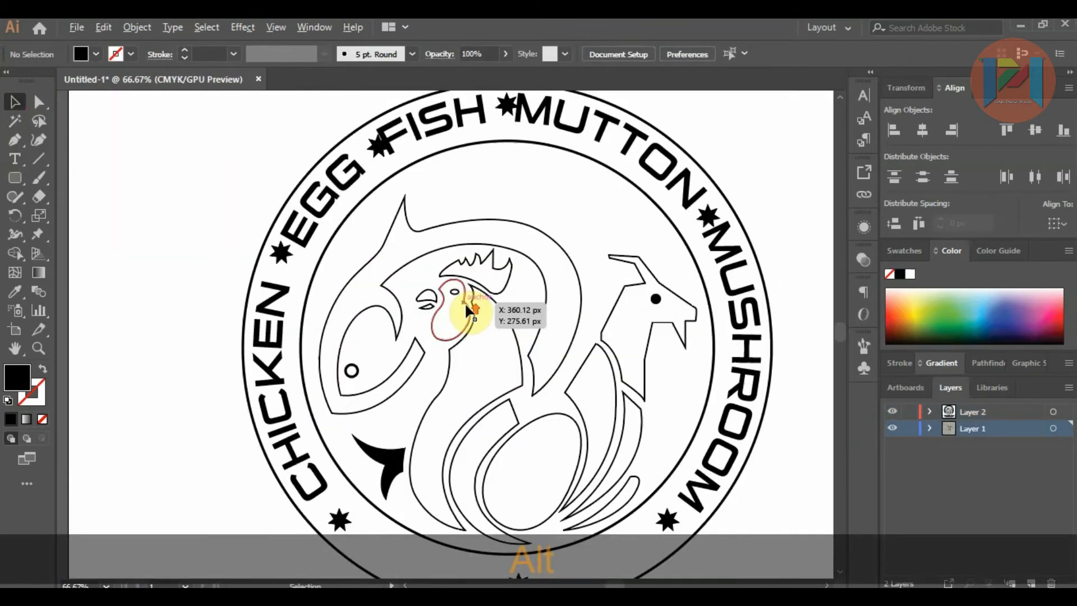
left_click(404, 269)
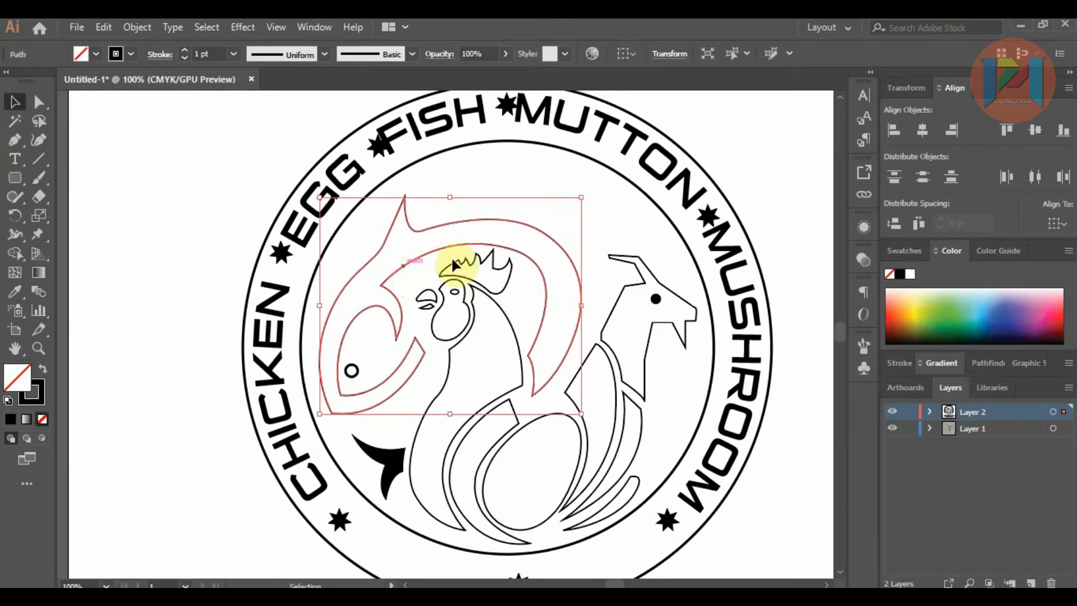
left_click(901, 306)
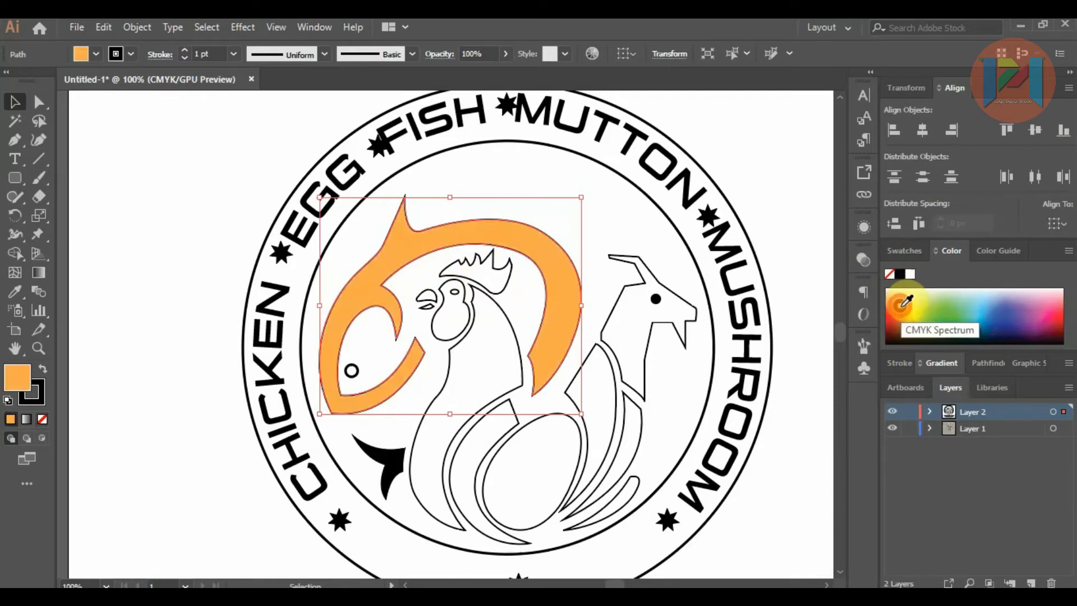
left_click(907, 317)
left_click(902, 311)
left_click(900, 305)
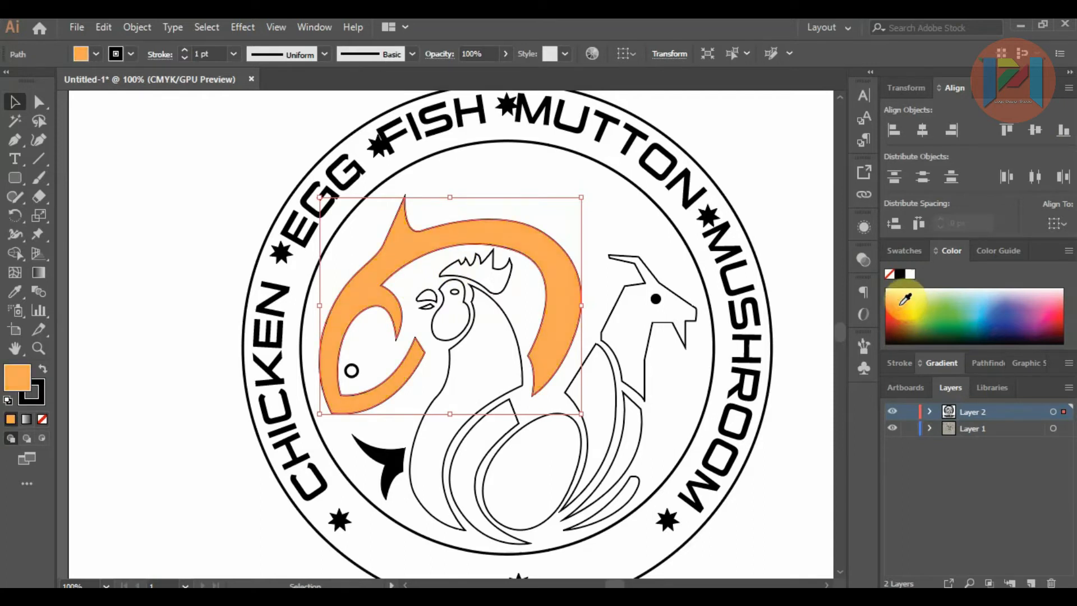
left_click(904, 305)
left_click(901, 307)
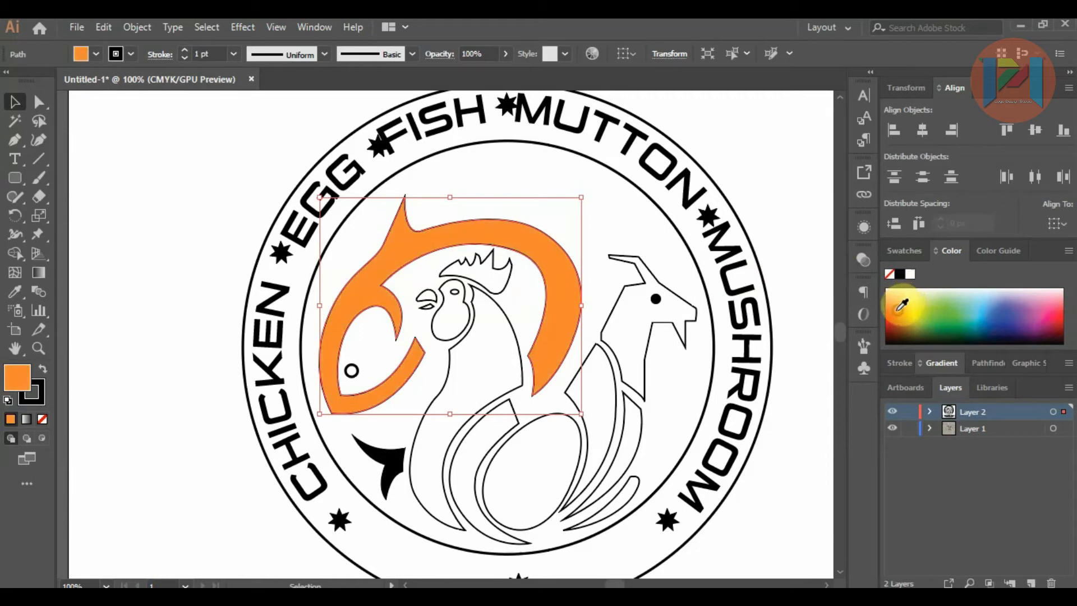
Step: Fill the curved fish body with the orange-red swatch and remove its outline
left_click(902, 250)
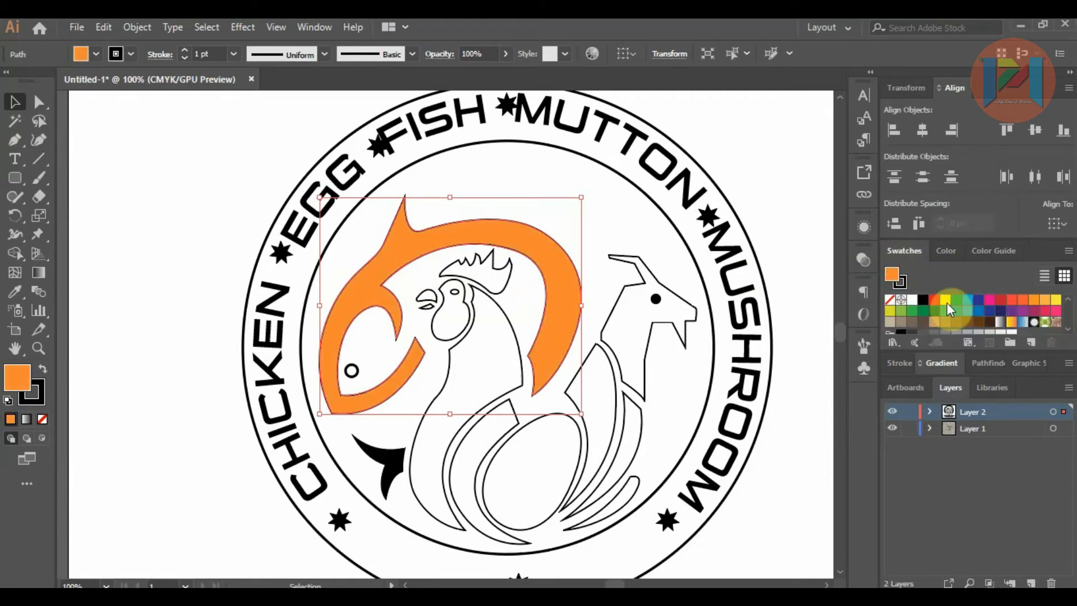
left_click(1022, 301)
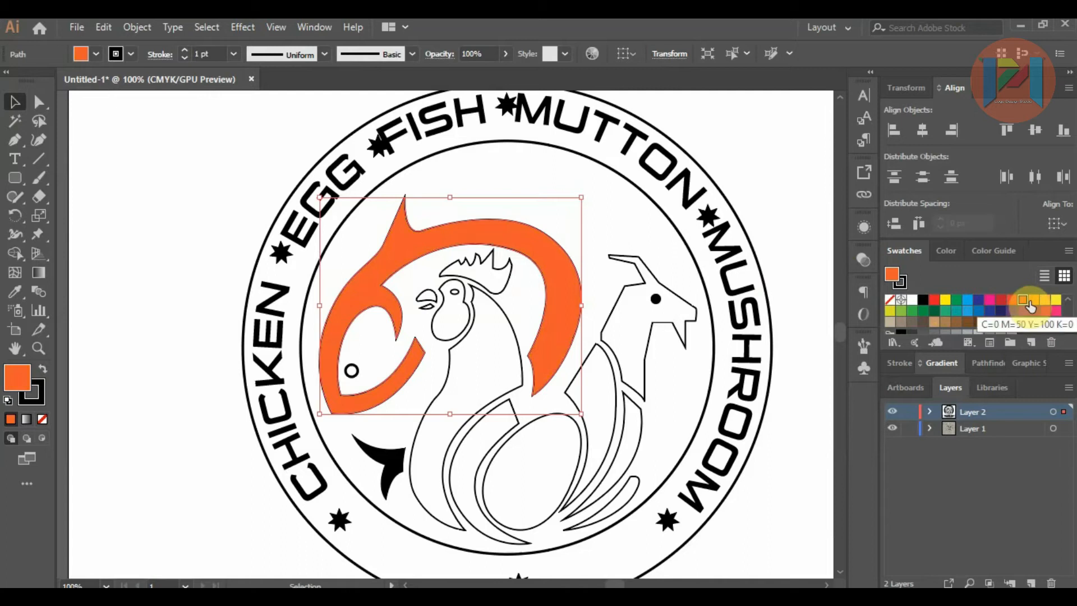
left_click(235, 163)
left_click(409, 241)
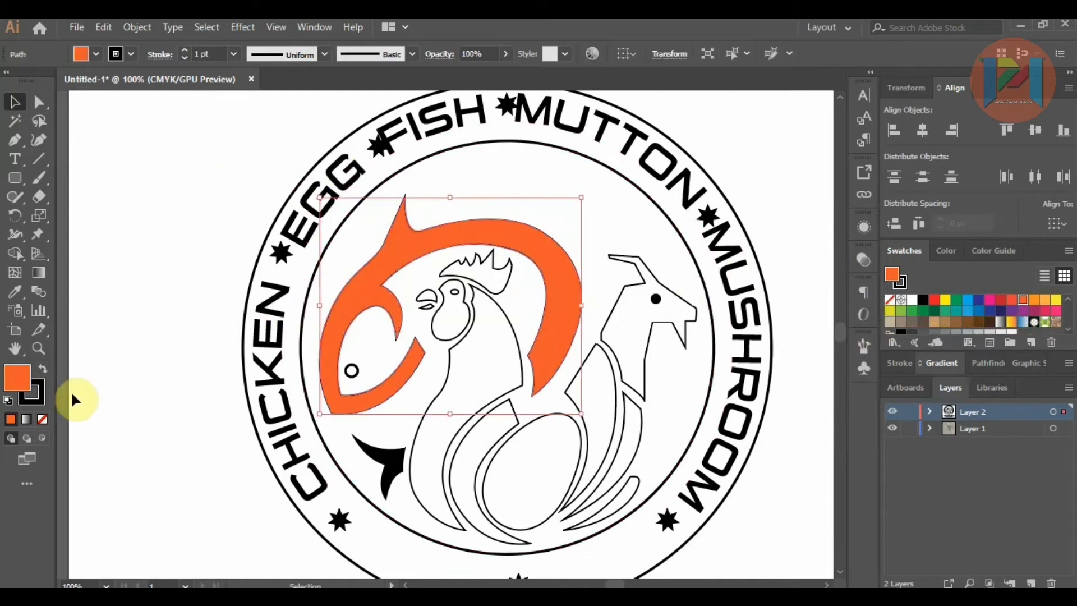
left_click(906, 281)
left_click(889, 299)
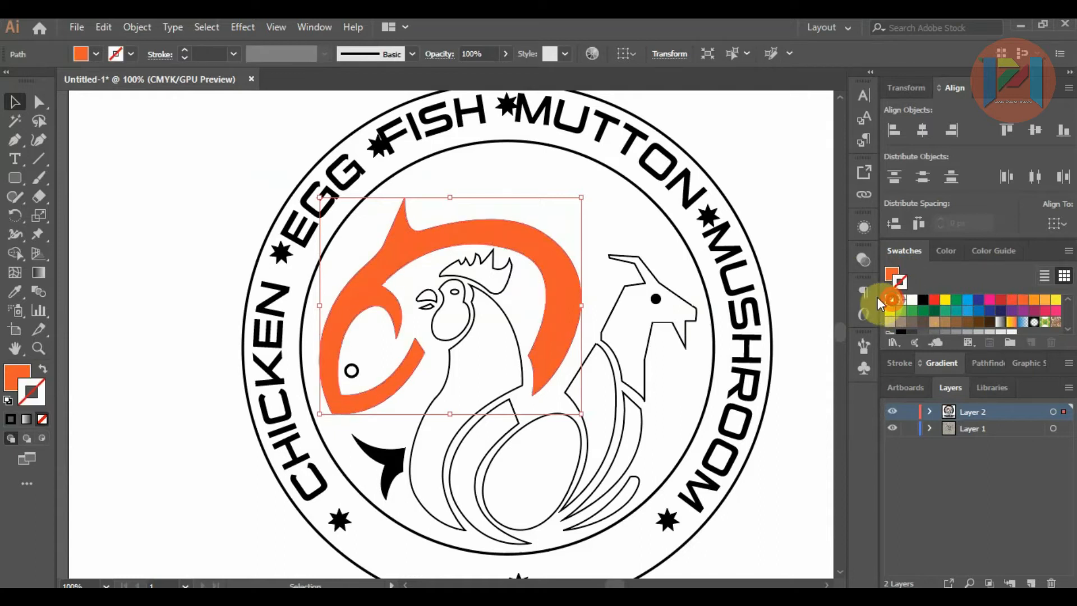
left_click(760, 217)
Step: Remove the outline of the rooster's comb and fill it with the red swatch
left_click(467, 264)
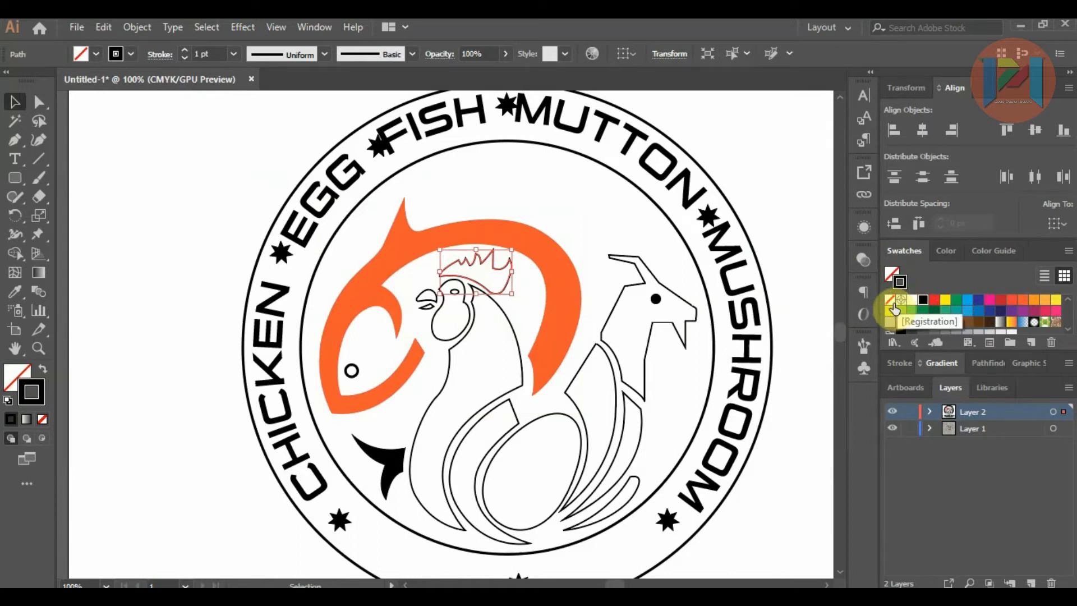
left_click(890, 300)
left_click(890, 275)
left_click(931, 298)
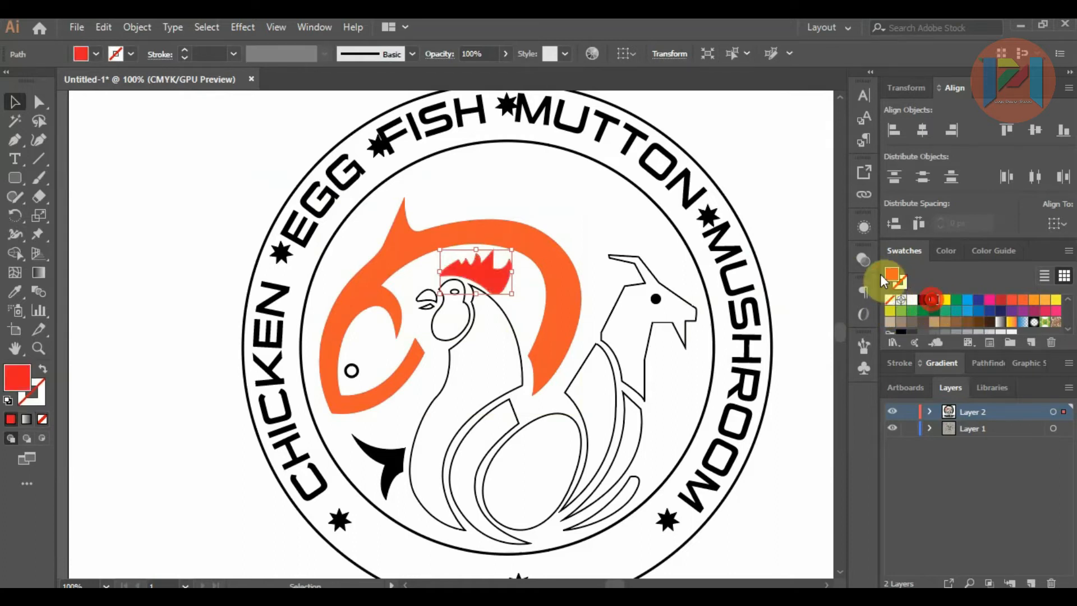
left_click(748, 207)
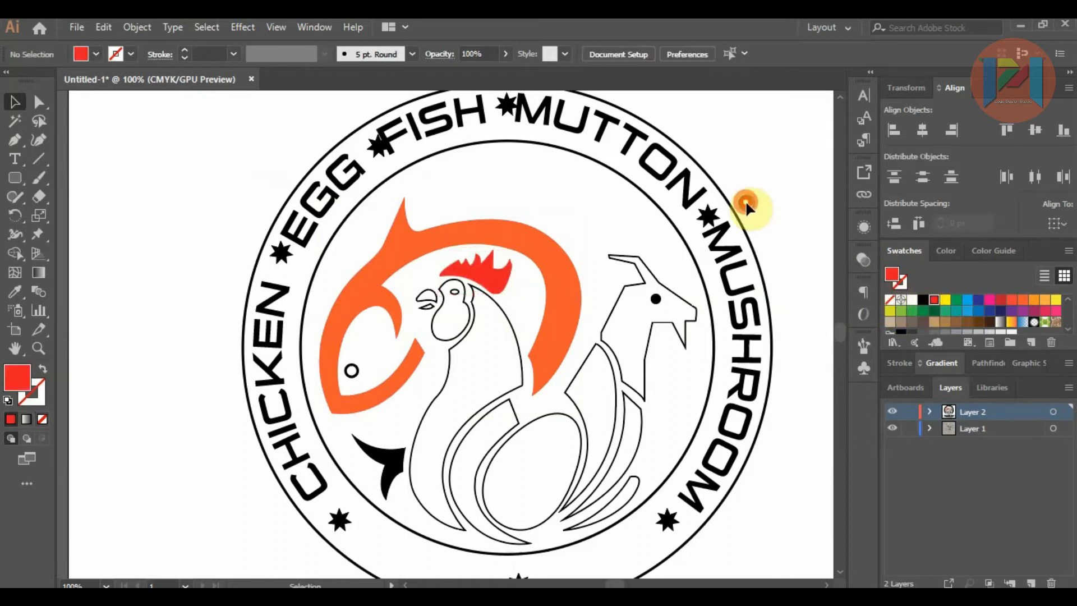
Step: Copy the fish body's orange-red fill and missing outline onto both beak parts with the Eyedropper
scroll(428, 299, "up", 3)
left_click(437, 311)
left_click(439, 300, "shift")
left_click(15, 292)
left_click(243, 267)
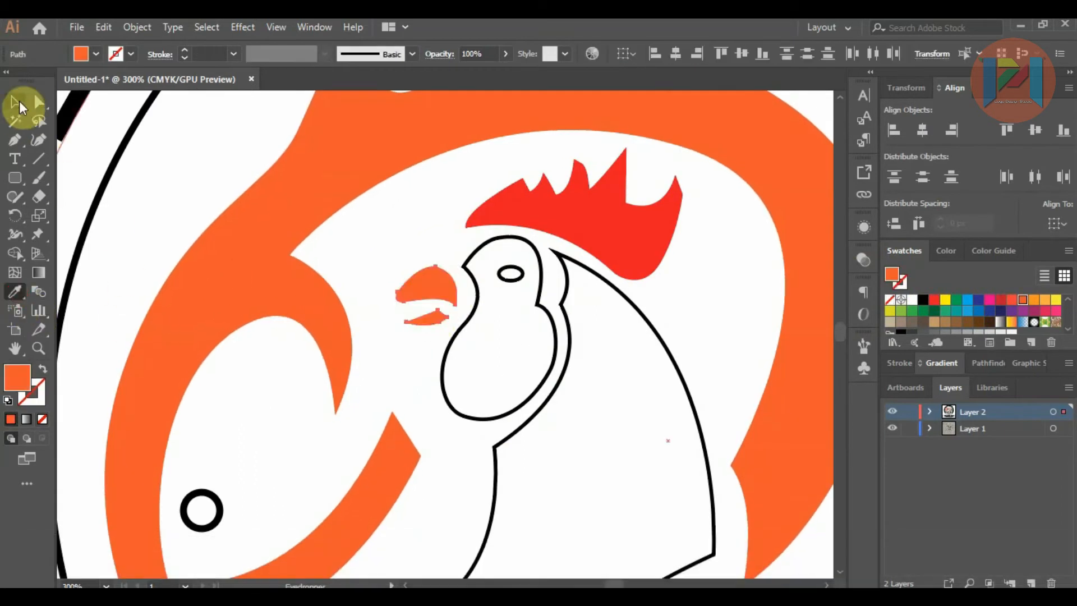
left_click(19, 105)
left_click(401, 353)
Step: Recolour both beak parts with the C=0 M=50 Y=100 K=0 orange swatch
scroll(415, 303, "down", 2)
left_click(427, 292)
left_click(430, 271, "shift")
left_click(1033, 300)
left_click(450, 371)
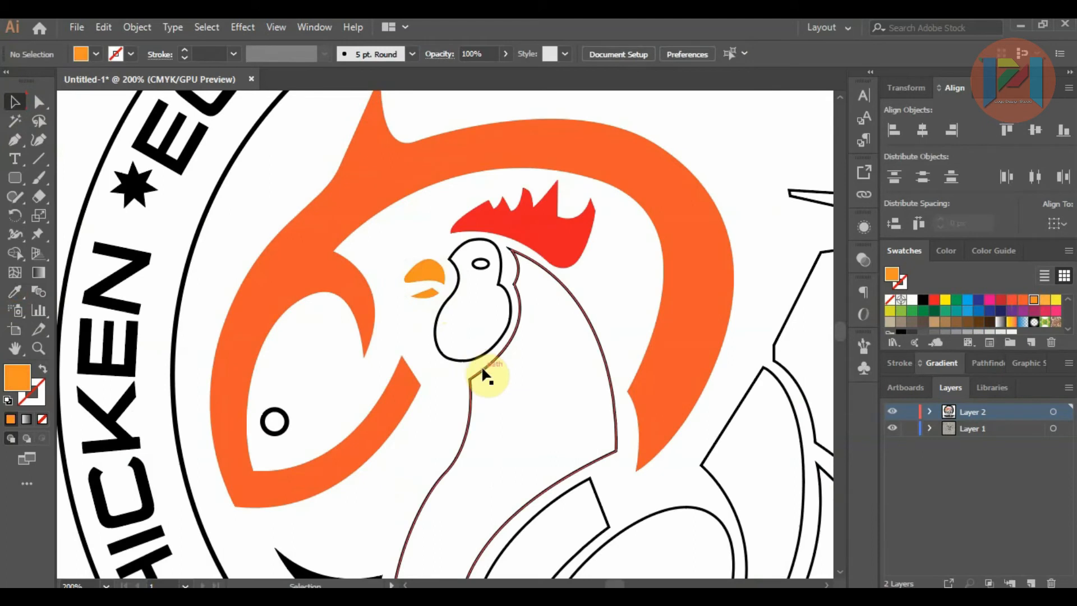
Step: Fill the rooster's neck and head shapes with the C=0 M=50 Y=100 K=0 orange swatch
left_click(483, 373)
left_click(1033, 300)
scroll(617, 216, "down", 2)
left_click(529, 305)
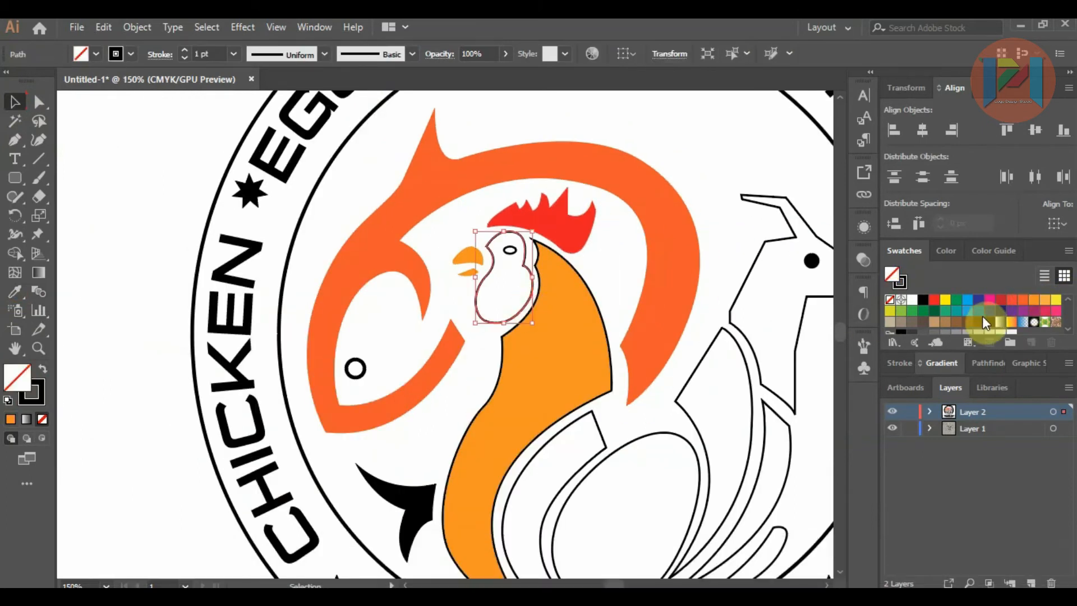
left_click(1033, 300)
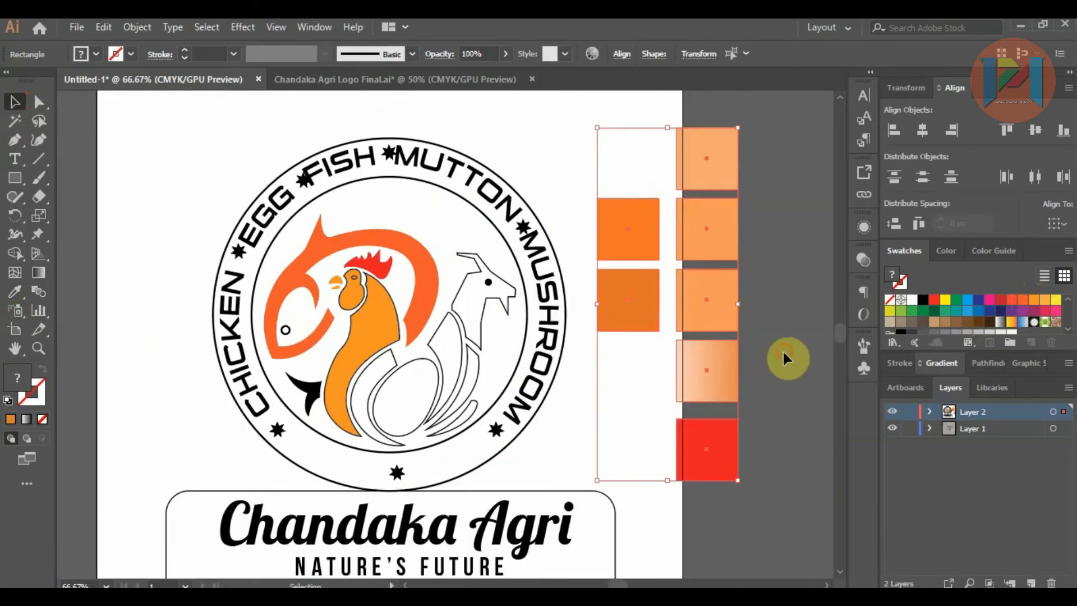
Step: Recolour the rooster's neck with the light orange sampled from the palette squares beside the logo, without an outline
left_click(385, 336)
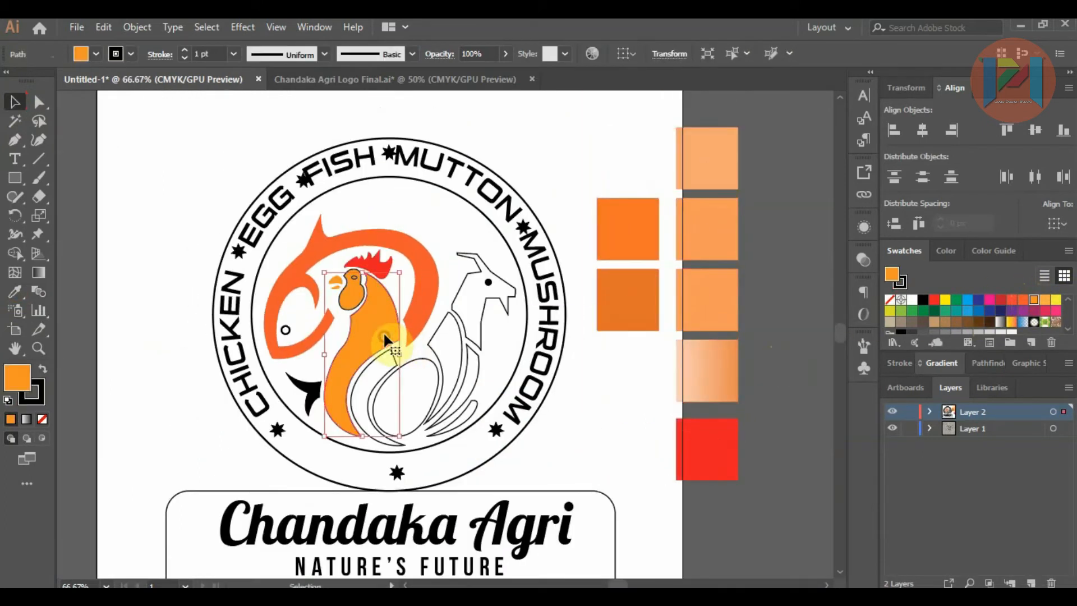
left_click(15, 291)
left_click(625, 232)
left_click(701, 231)
left_click(15, 102)
left_click(161, 133)
Step: Recolour the rooster's head with the darker orange sampled from the palette squares, without an outline
left_click(353, 301)
left_click(15, 291)
left_click(384, 77)
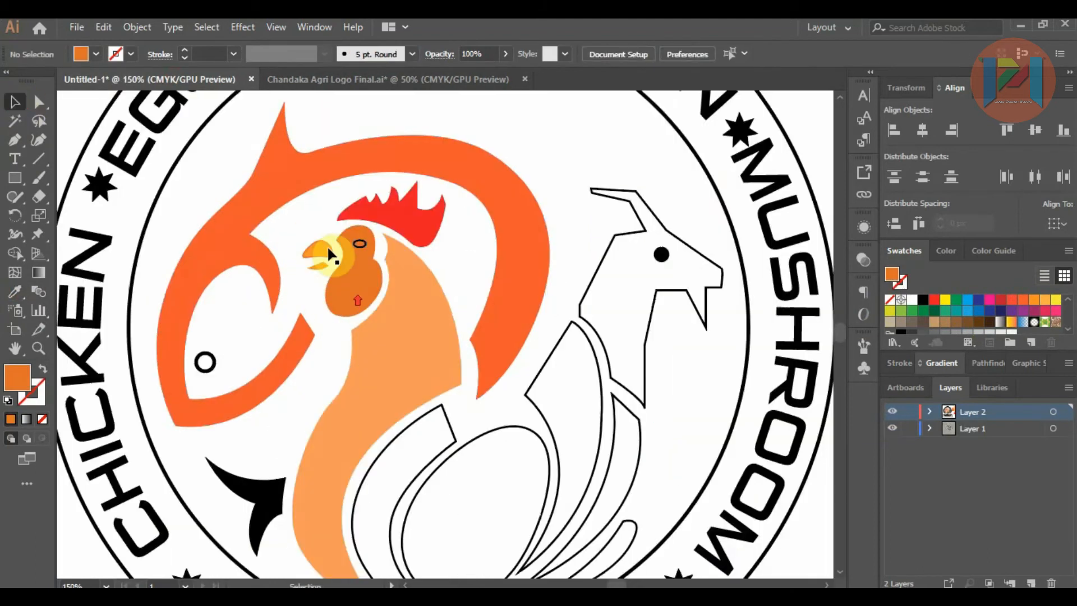
left_click(15, 104)
Step: Remove the outline from the rooster's white eye
left_click(507, 247)
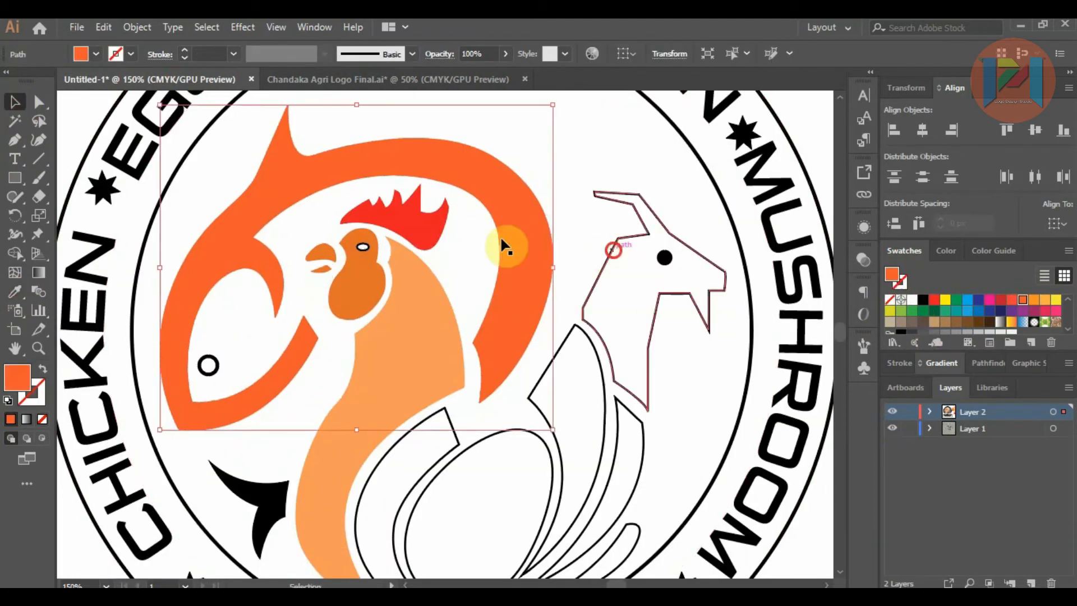
left_click(362, 246)
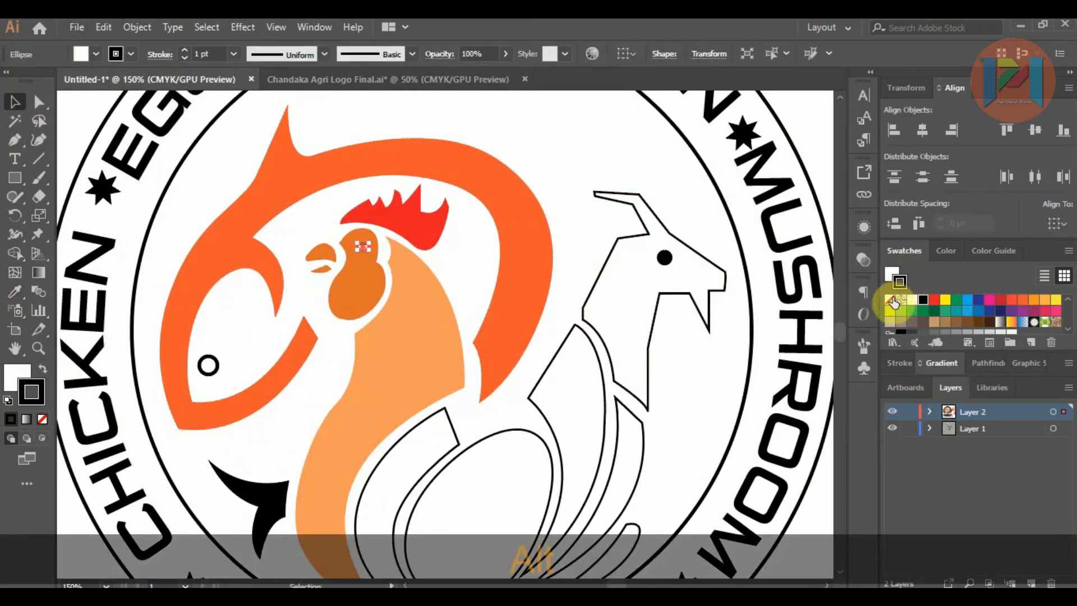
left_click(891, 300)
left_click(576, 250)
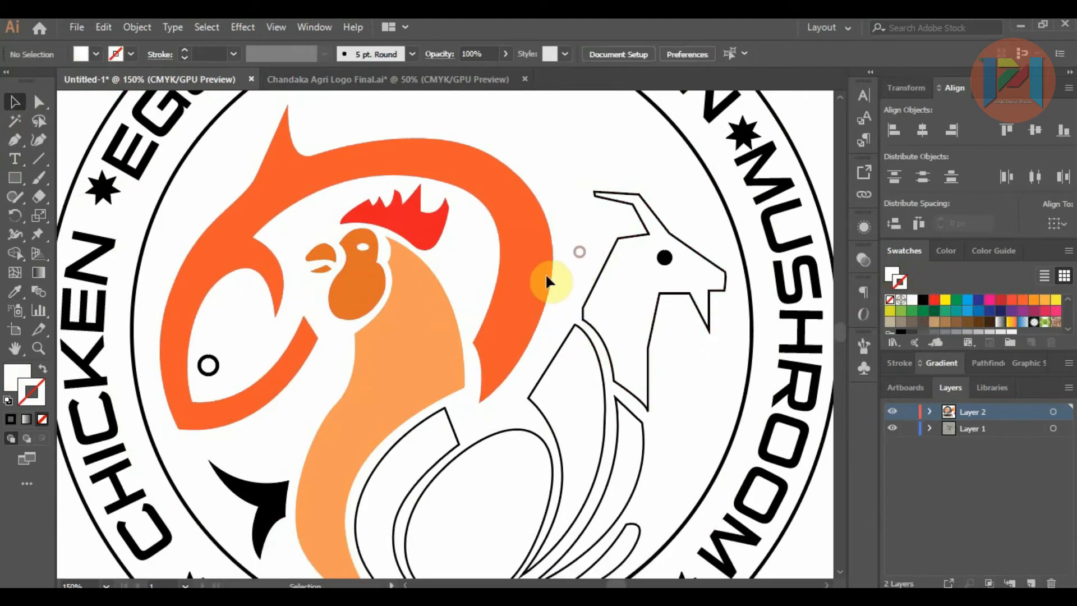
Step: Make the fish's eye solid red without an outline by sampling the red palette square
left_click_drag(208, 365, 223, 368)
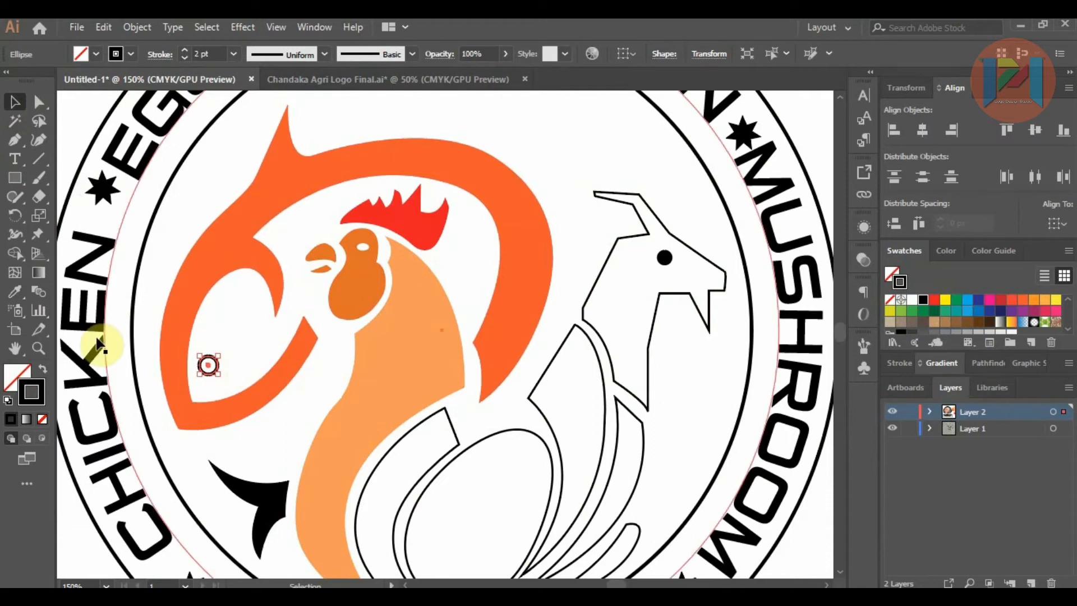
scroll(139, 323, "down", 1)
left_click(14, 291)
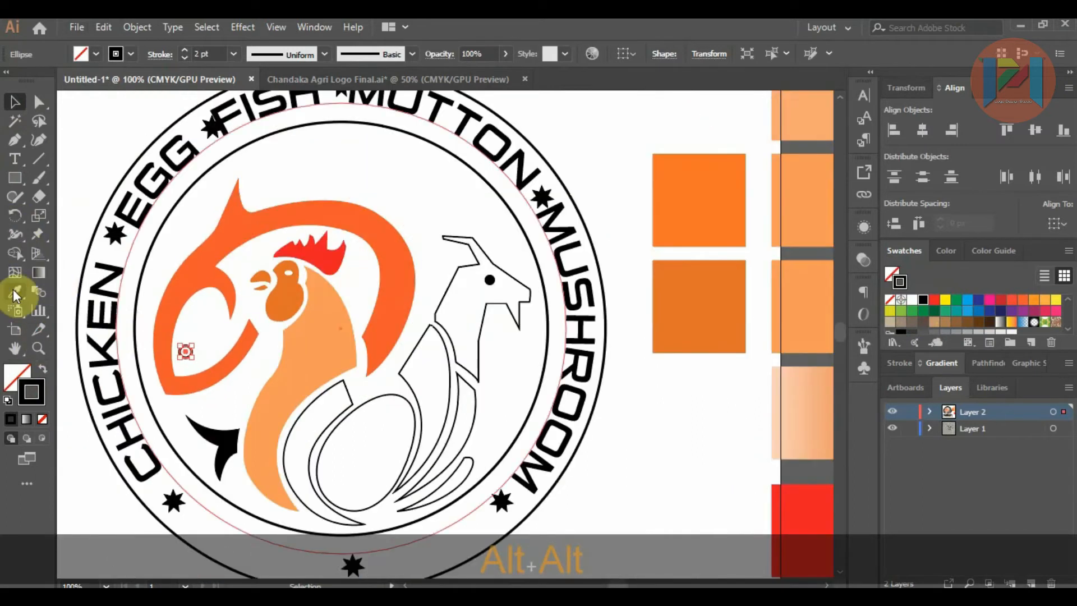
left_click(785, 491)
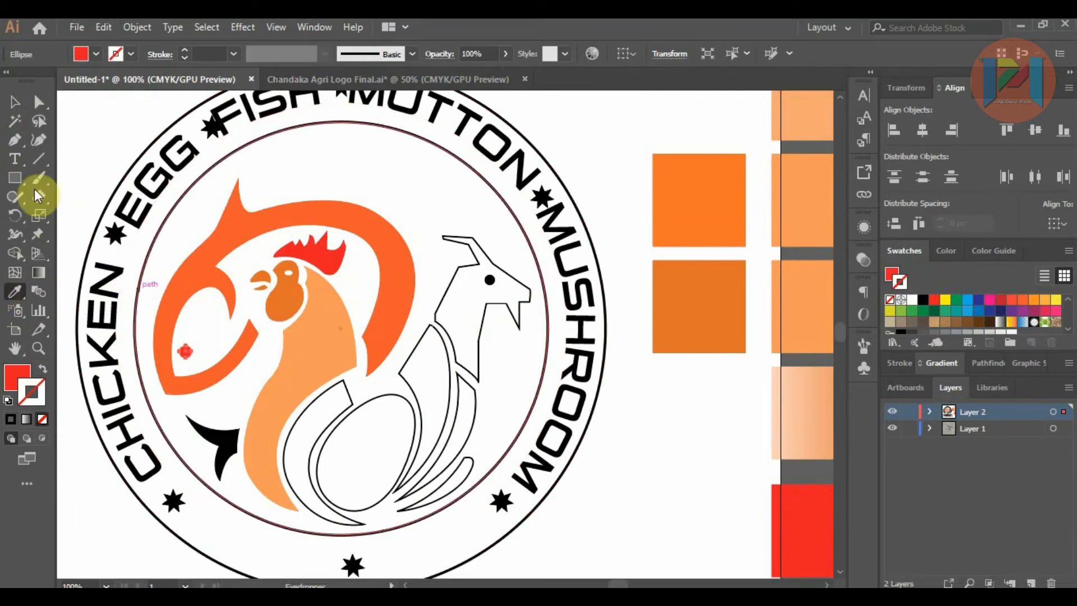
left_click(15, 102)
left_click(611, 470)
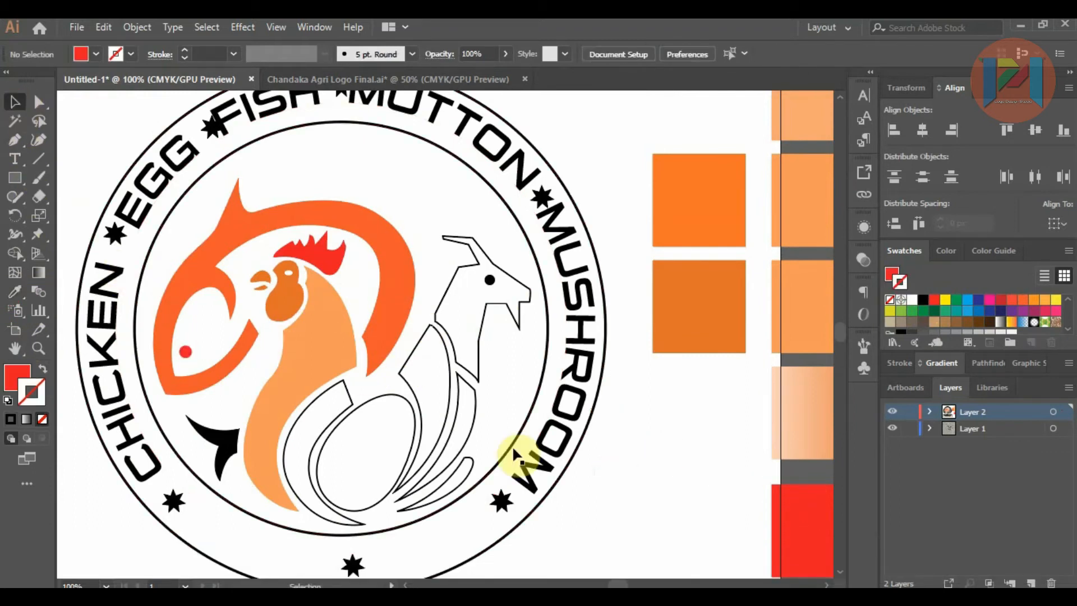
Step: Colour the short lowest tail feather red by sampling the red palette square
left_click(335, 421)
left_click(471, 467, "alt")
left_click(15, 291)
left_click(802, 503)
left_click(16, 102)
left_click(615, 494)
Step: Colour the two wing shapes on either side of the egg red by sampling the red palette square
left_click(452, 390)
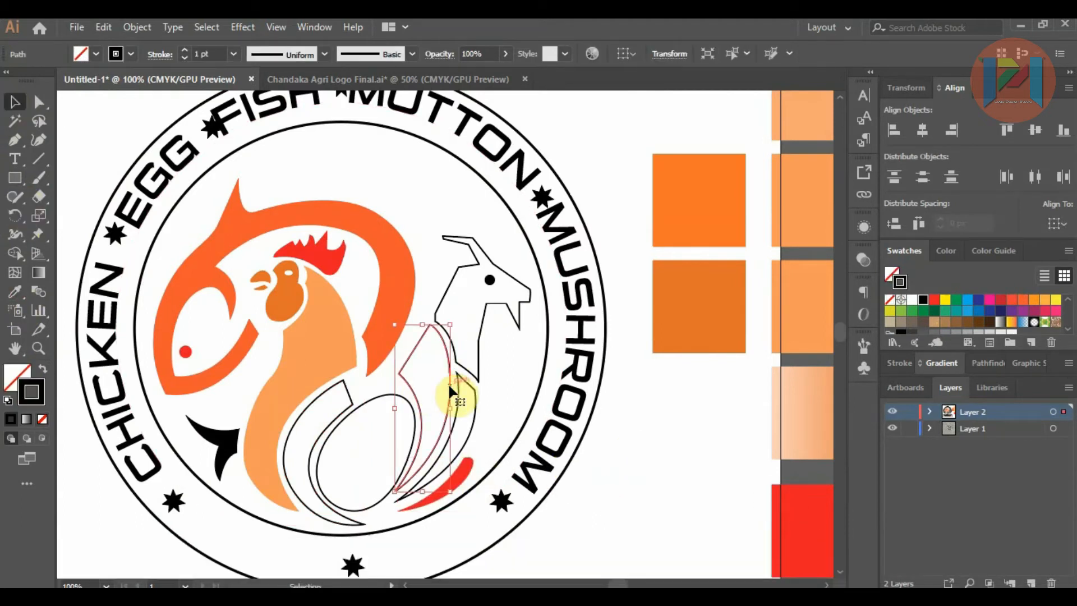
left_click(352, 402, "shift")
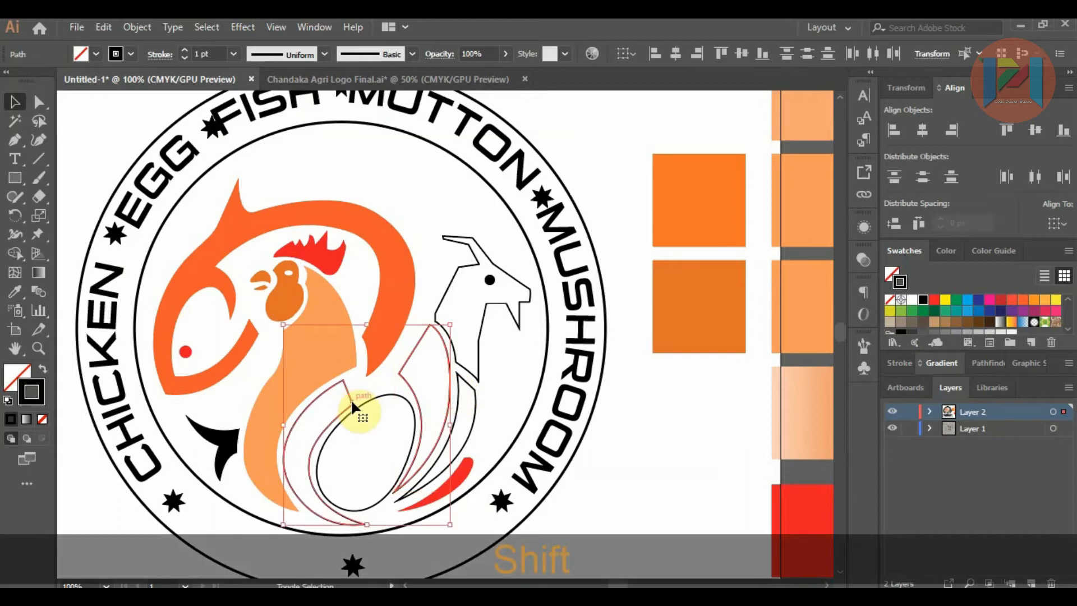
left_click(15, 291)
left_click(801, 510)
left_click(16, 102)
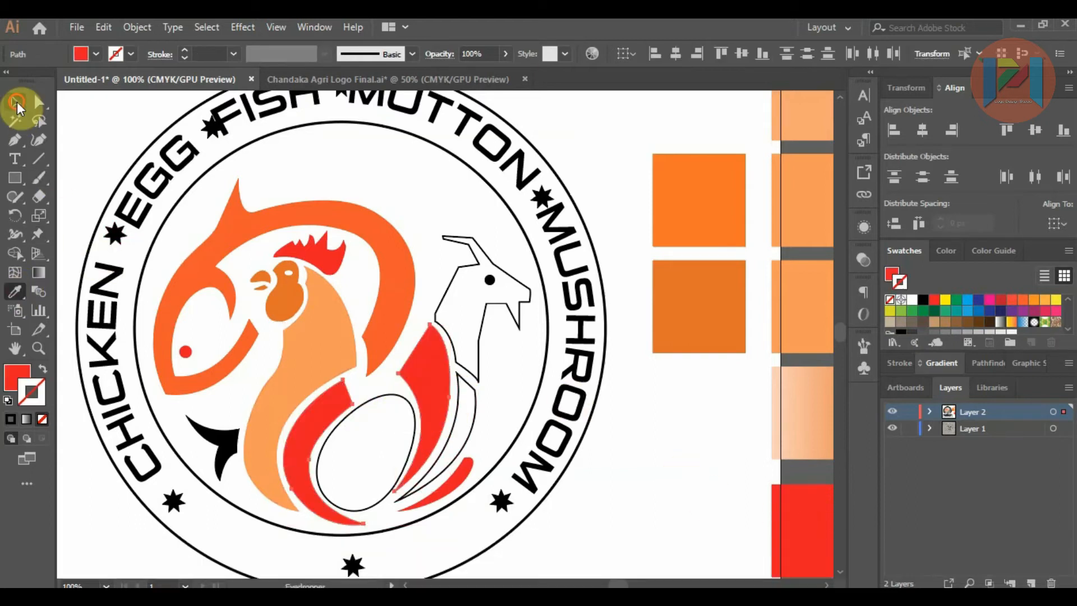
left_click(620, 443)
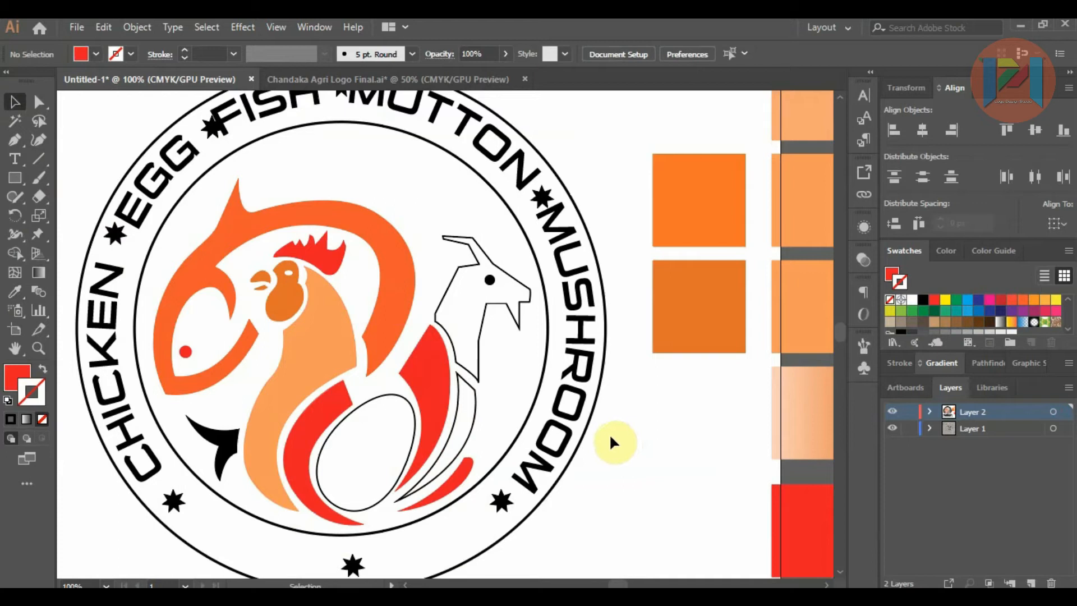
Step: Colour the narrow feather beneath the goat's neck with the light orange sampled from the rooster's neck
scroll(320, 427, "up", 1)
left_click(322, 424)
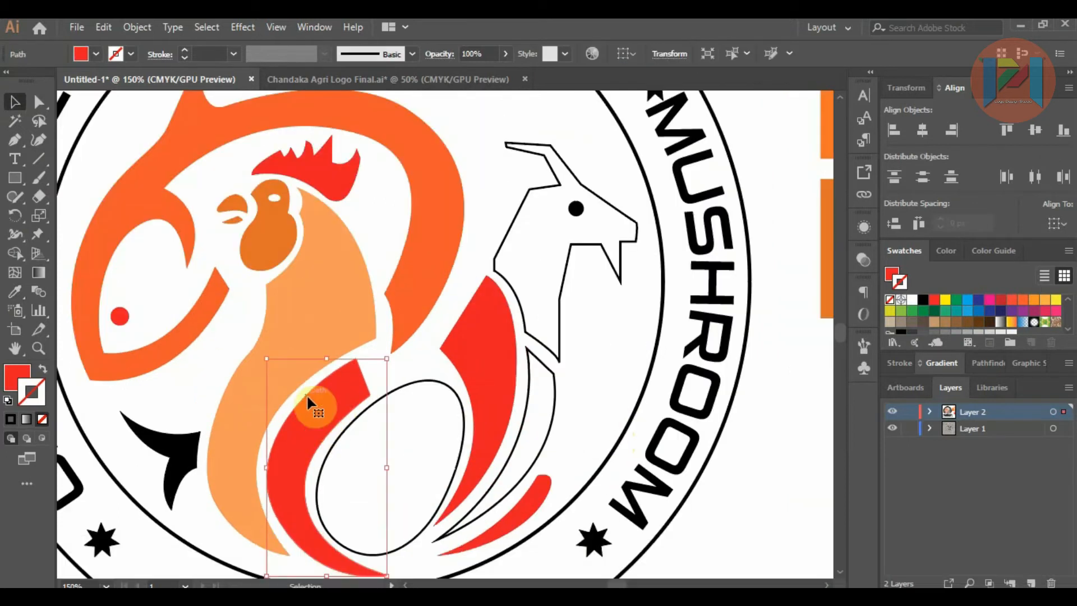
left_click(546, 430)
left_click(15, 291)
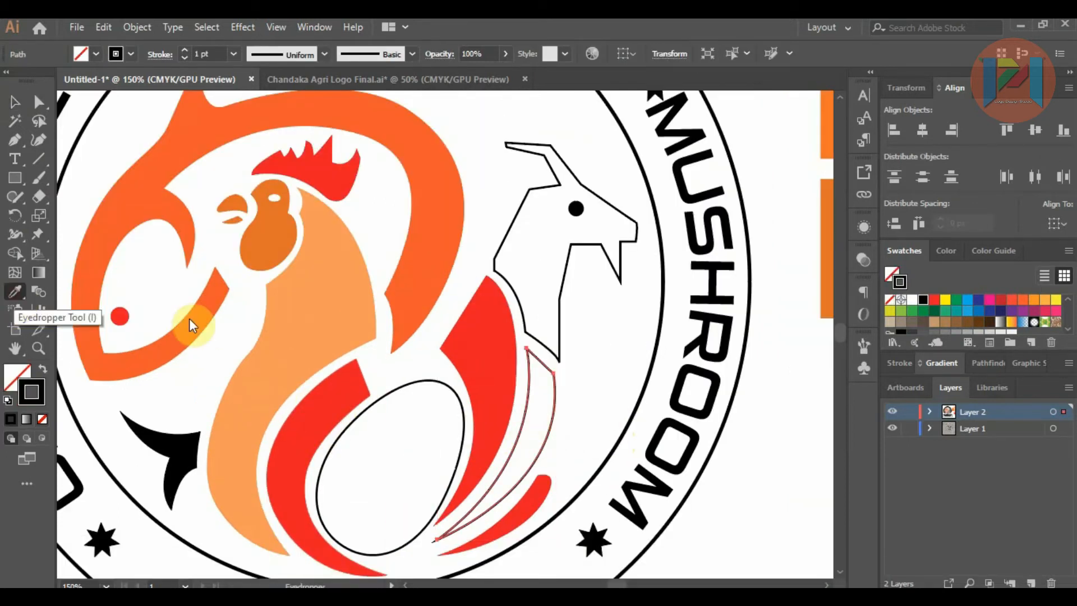
left_click(331, 325)
left_click(15, 102)
left_click(572, 300)
Step: Colour the goat's head and neck with the palest solid orange sampled from the palette squares
left_click(559, 295)
scroll(469, 315, "down", 2)
left_click(15, 291)
left_click(736, 148)
left_click(15, 102)
left_click(695, 380)
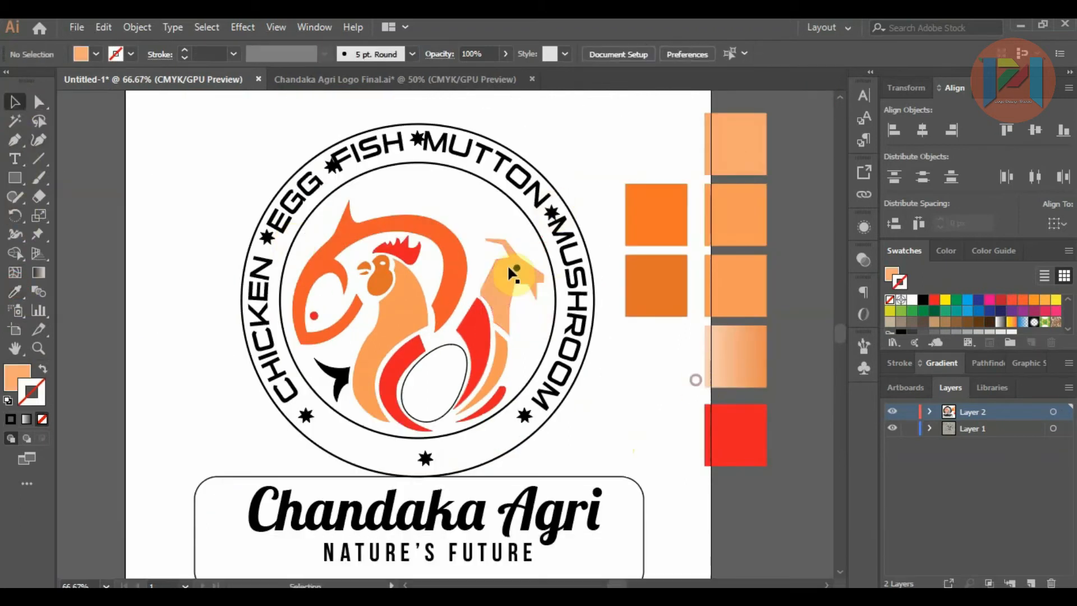
Step: Give the goat's black eye a white outline
left_click(516, 268)
left_click(910, 300)
left_click(664, 346)
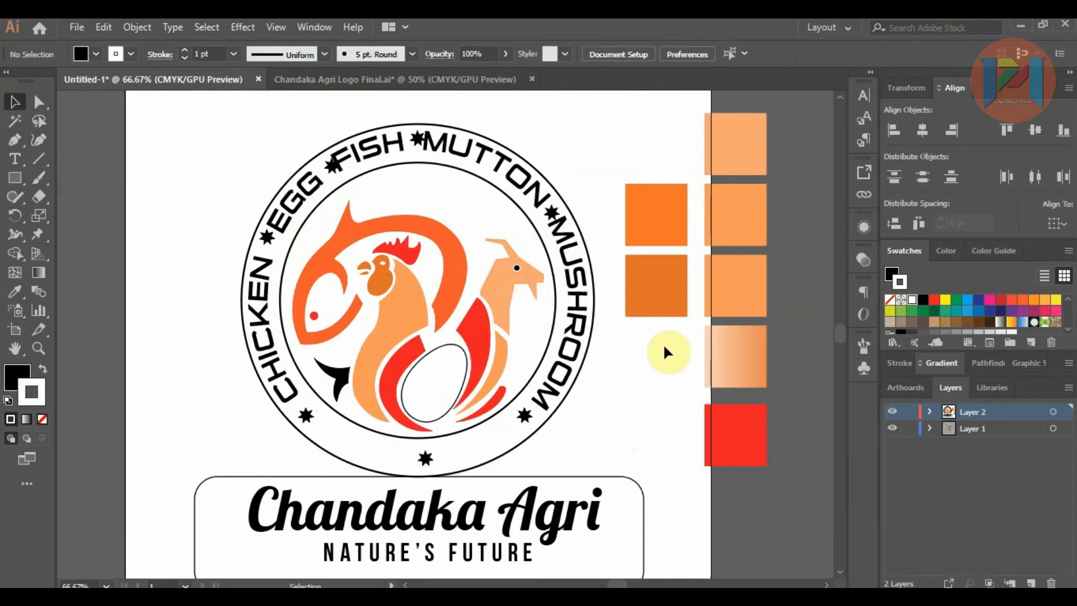
Step: Fill the badge's outer circle with the C=0 M=50 Y=100 K=0 orange swatch
left_click(585, 359)
left_click(21, 379)
left_click(898, 247)
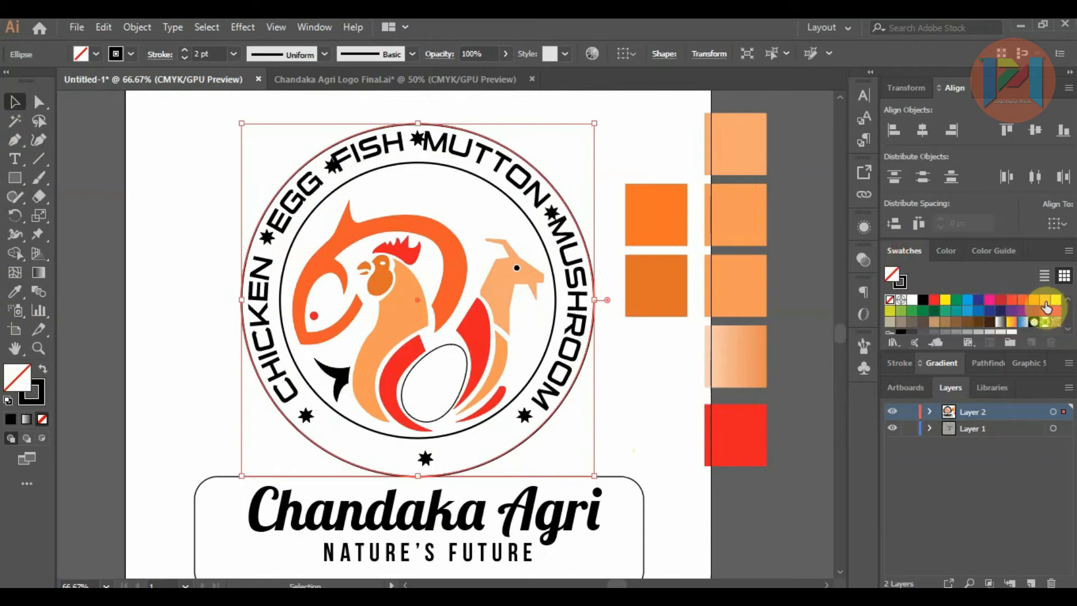
left_click(1044, 301)
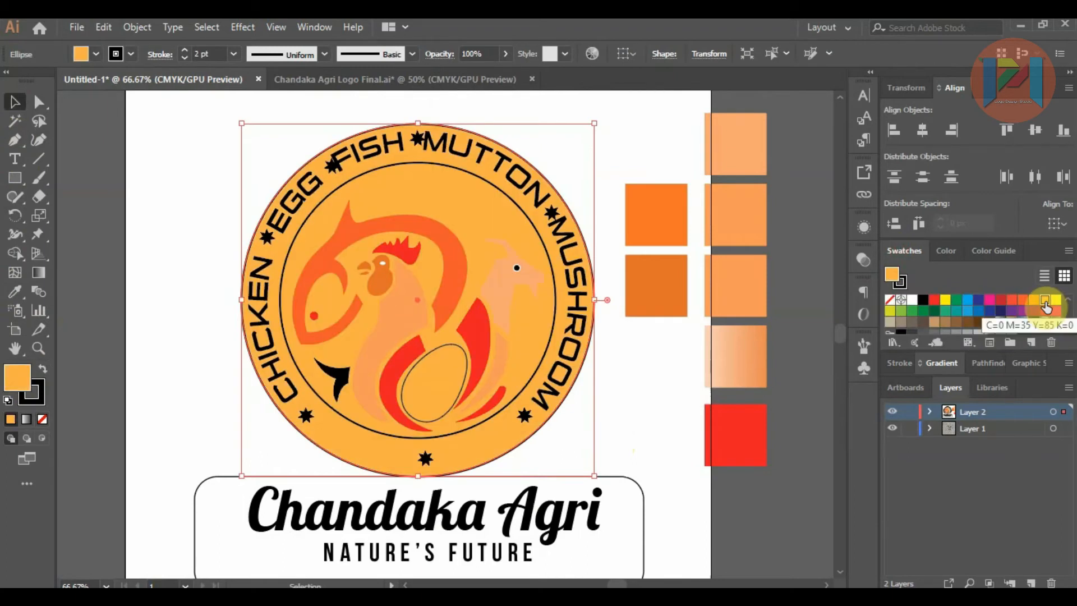
left_click(1034, 299)
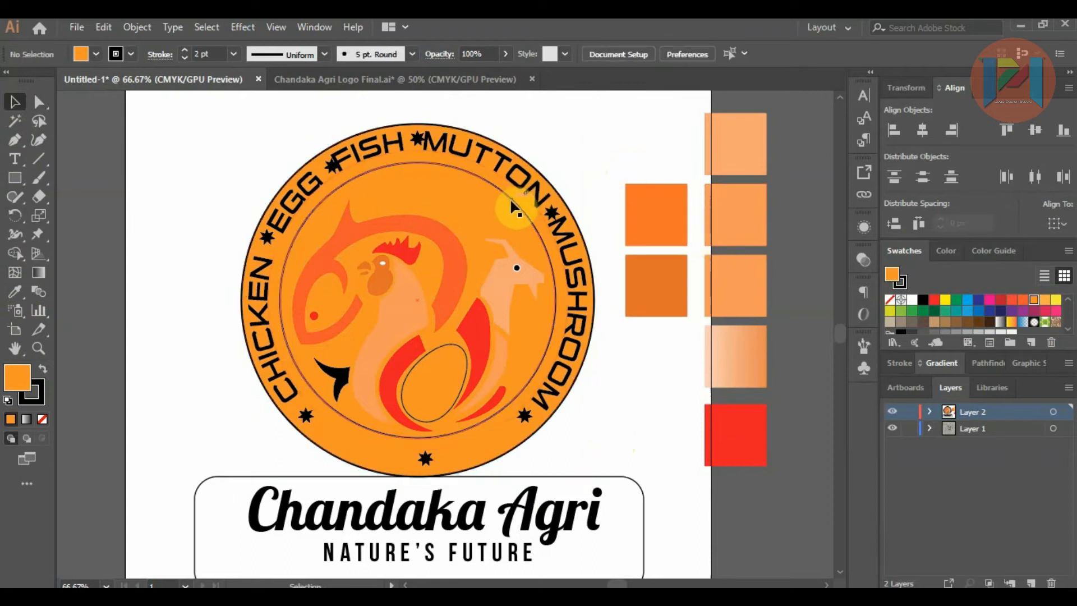
Step: Fill the badge's inner circle with black behind the animals
left_click(550, 180, "shift")
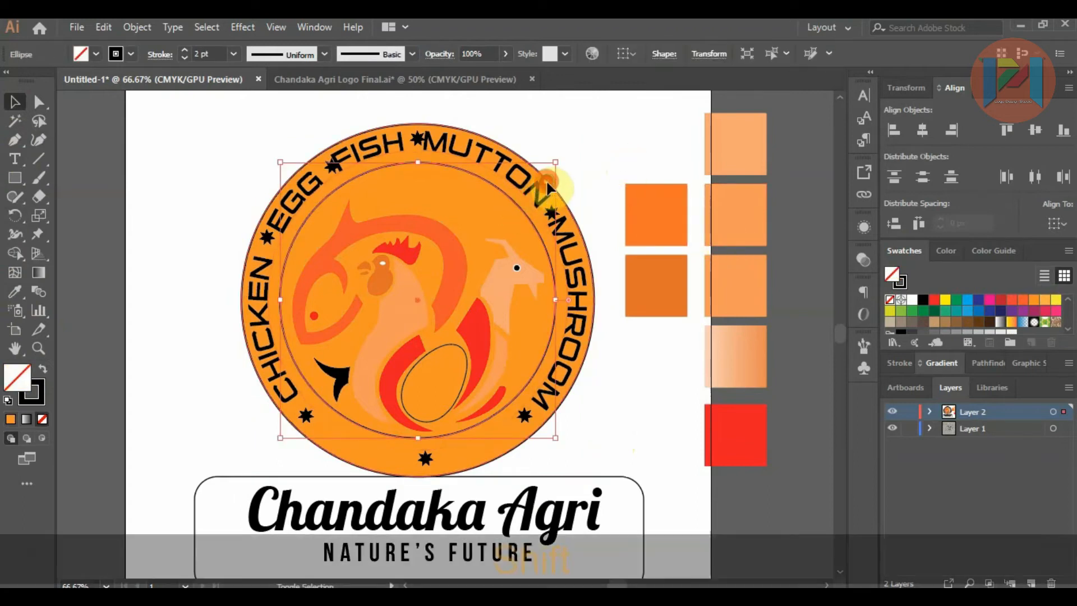
left_click(629, 152)
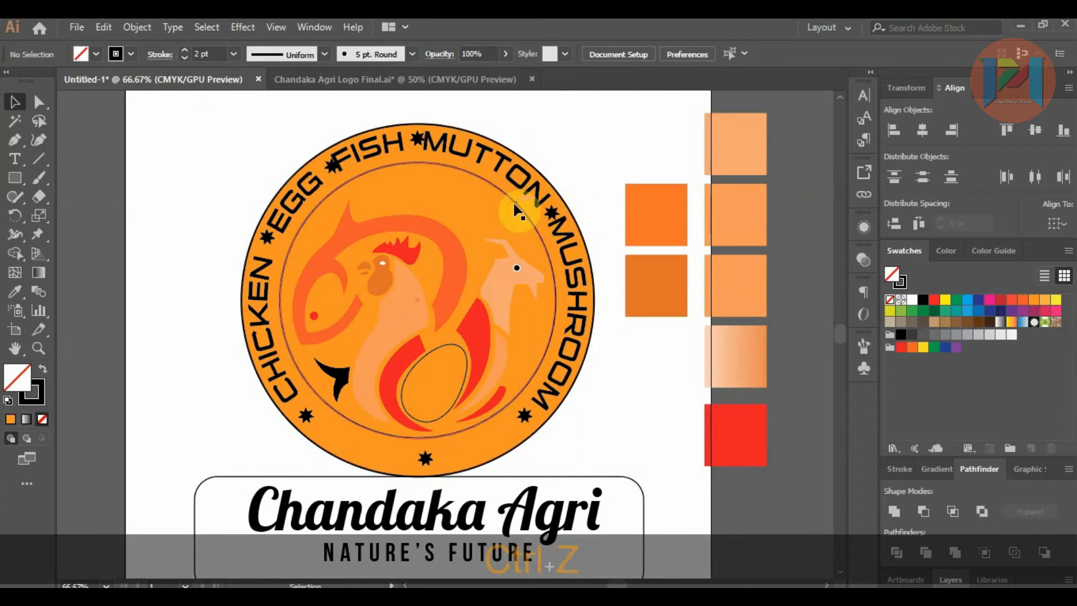
left_click(513, 202)
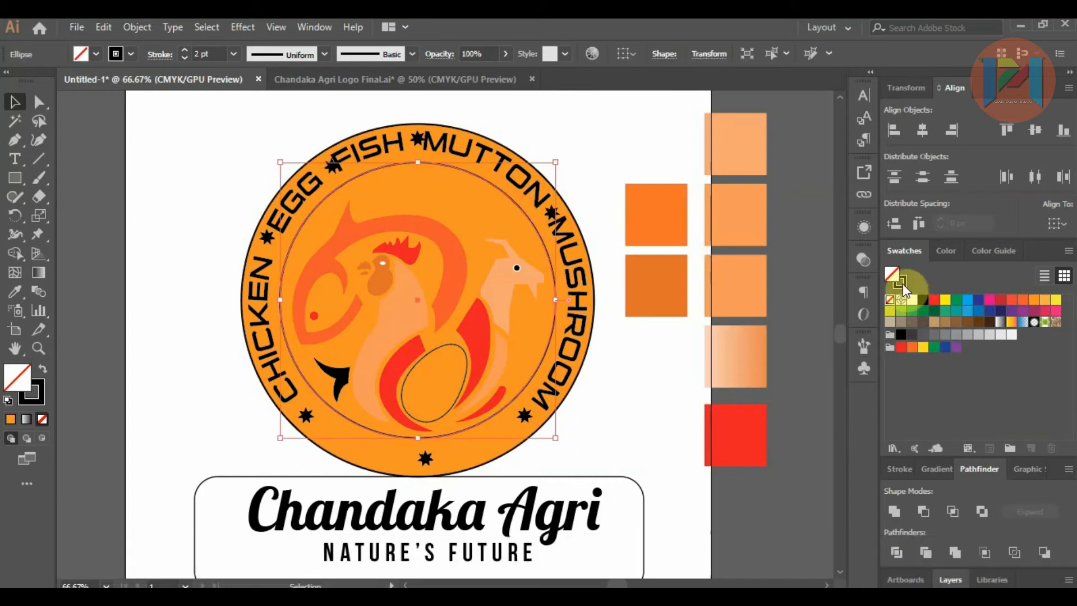
left_click(909, 299)
left_click(644, 160)
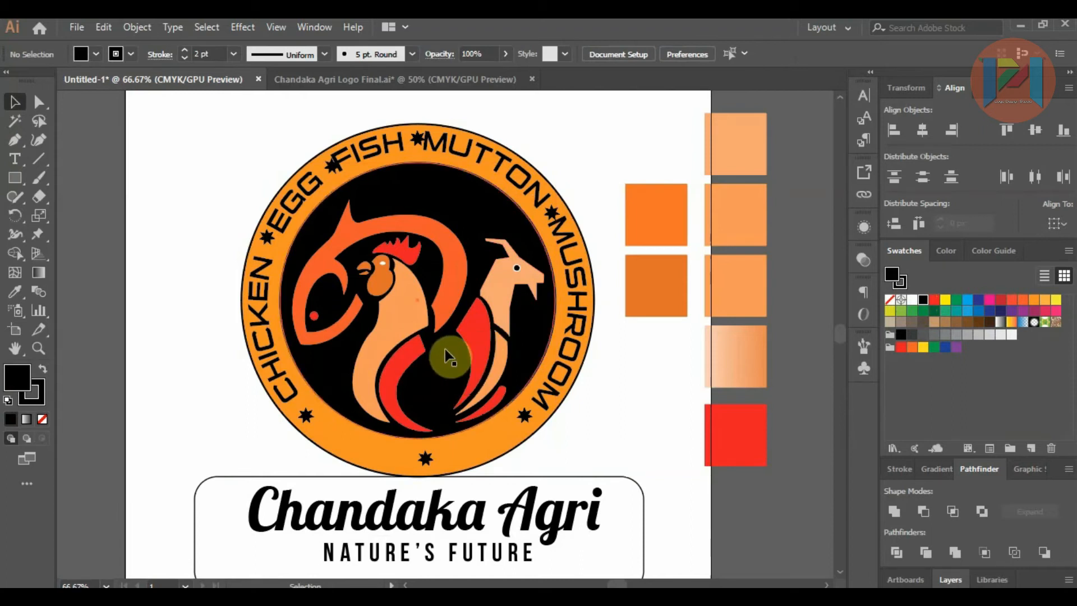
Step: Give the rooster's white eye a black 1 pt outline and rotate the eye slightly
scroll(385, 258, "up", 2)
left_click(382, 268)
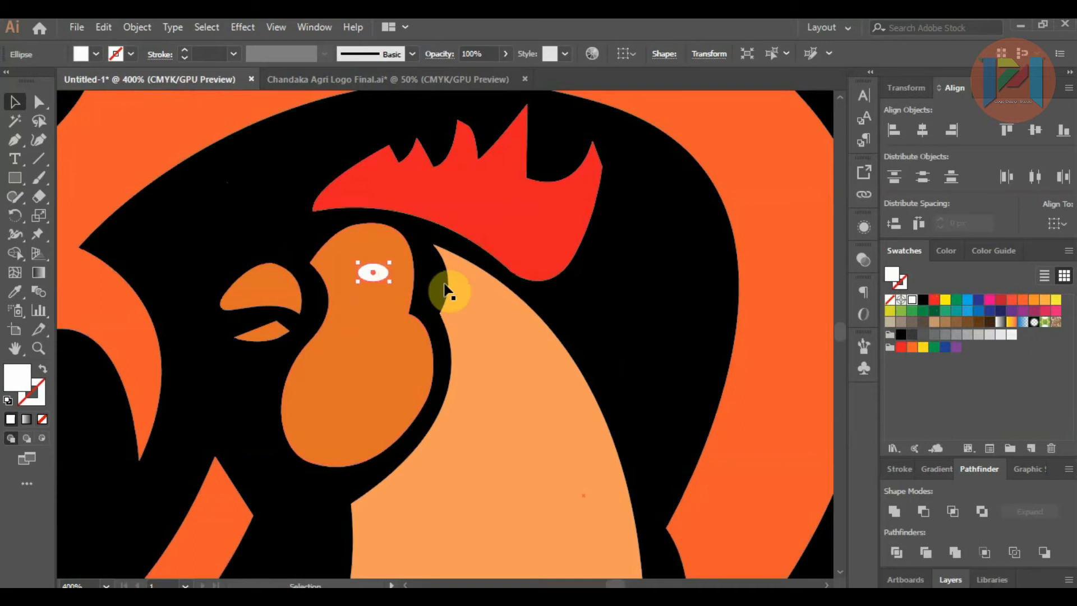
left_click(904, 283)
left_click(919, 299)
scroll(393, 258, "up", 3)
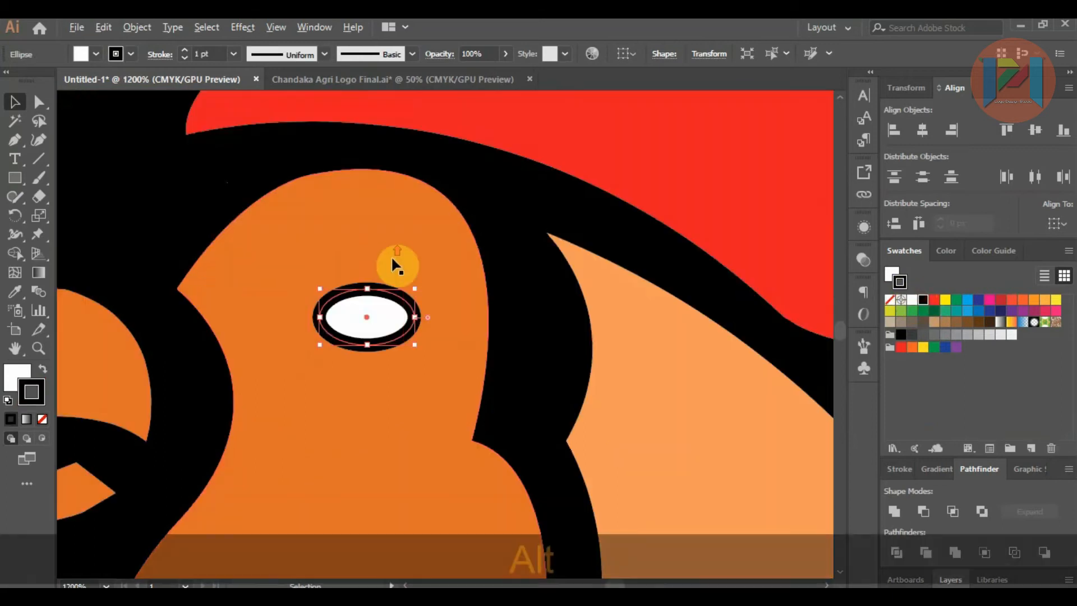
left_click_drag(422, 287, 413, 255)
scroll(414, 255, "down", 3)
scroll(405, 263, "down", 4)
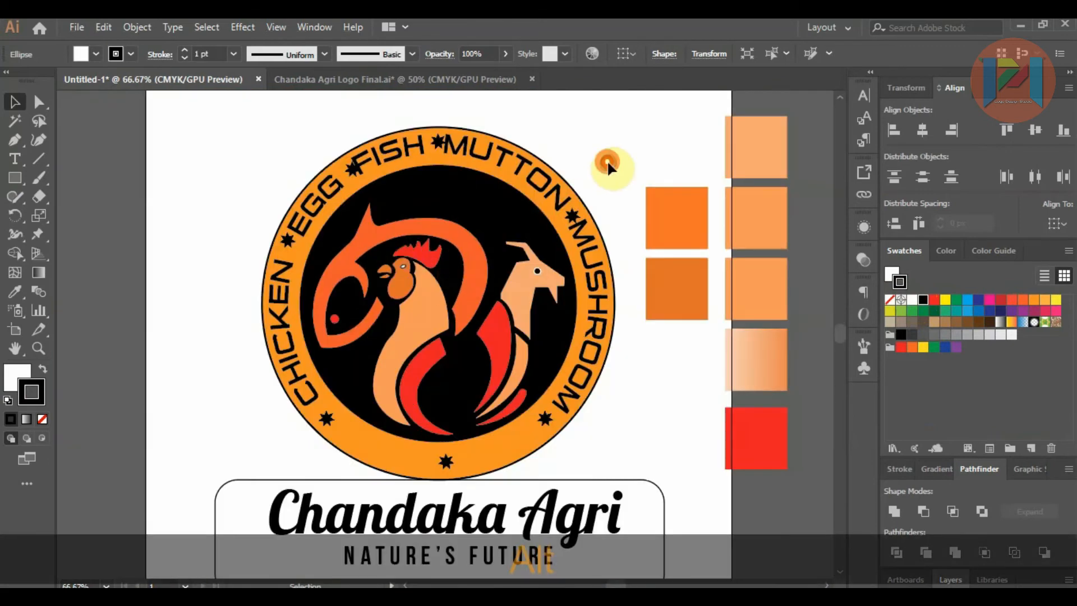
left_click(608, 165)
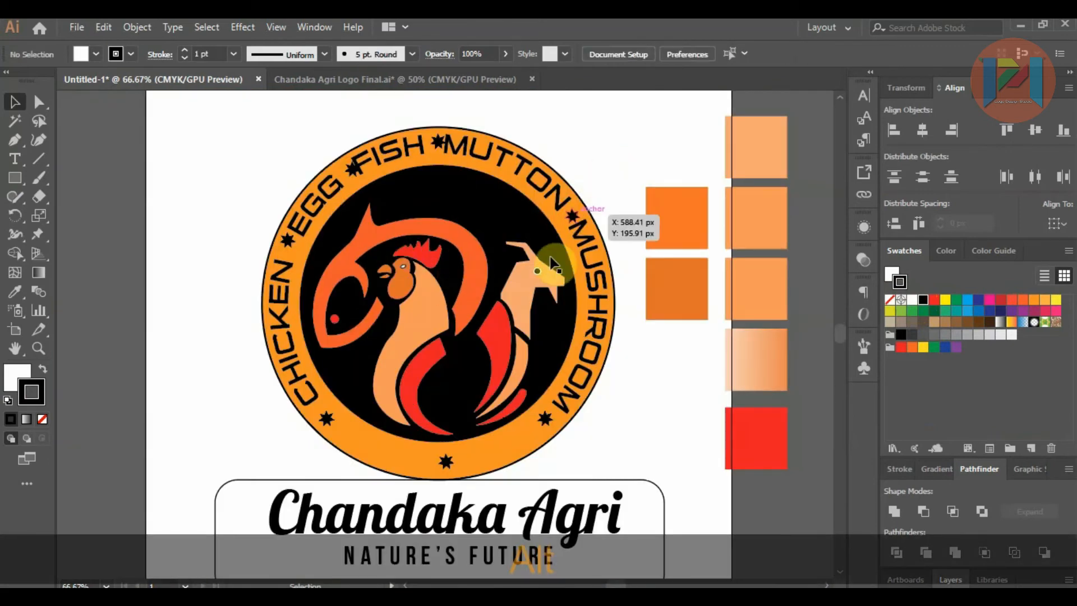
Step: Remove the white outline from the goat's black eye
scroll(539, 268, "up", 5)
left_click(541, 271)
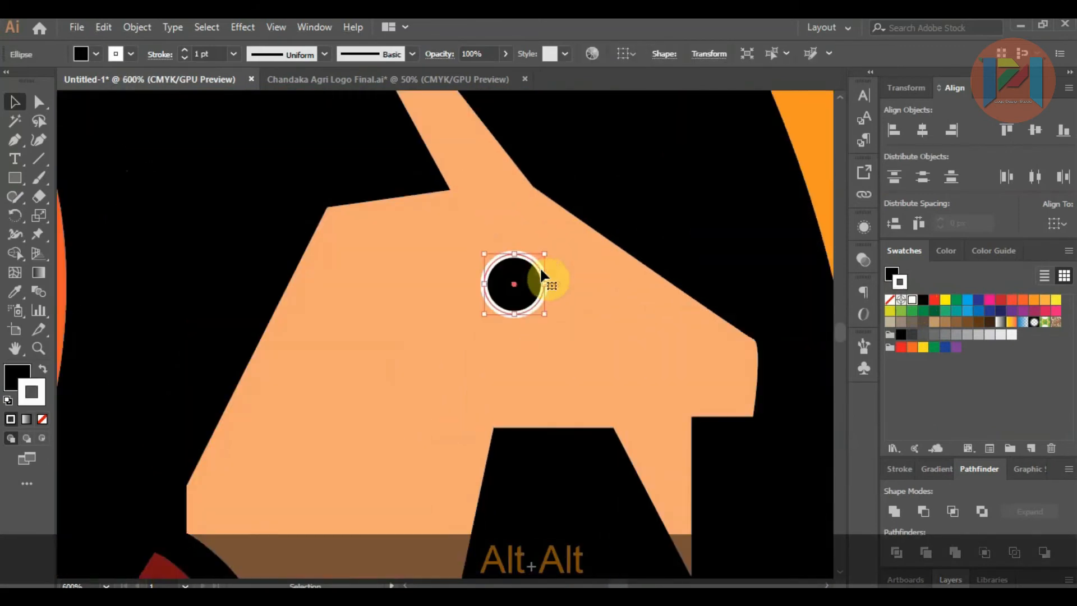
left_click(39, 418)
scroll(521, 262, "down", 3)
scroll(576, 276, "down", 3)
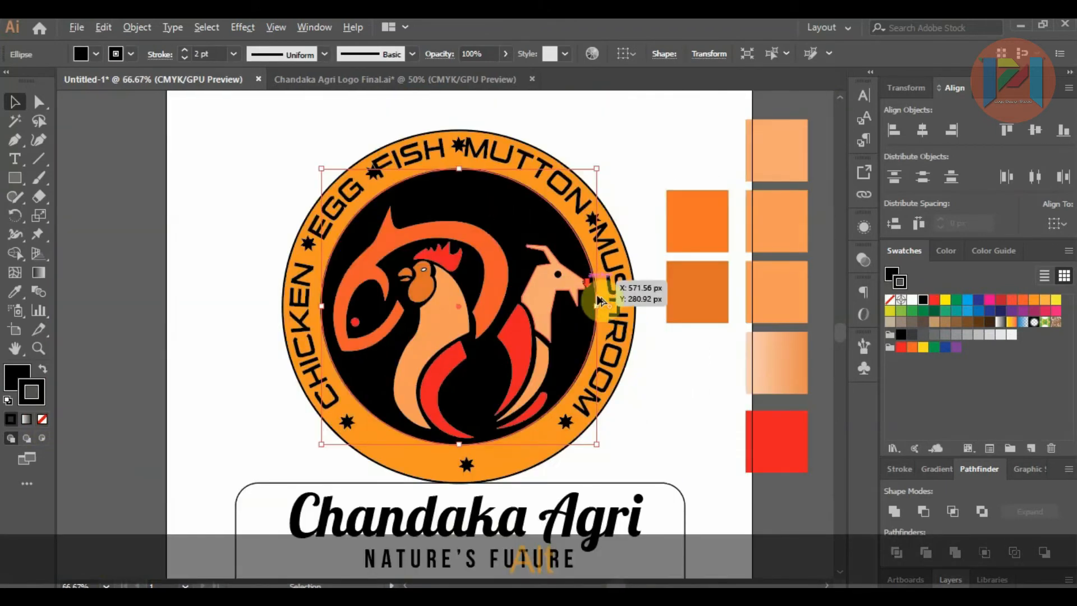
scroll(643, 369, "up", 2)
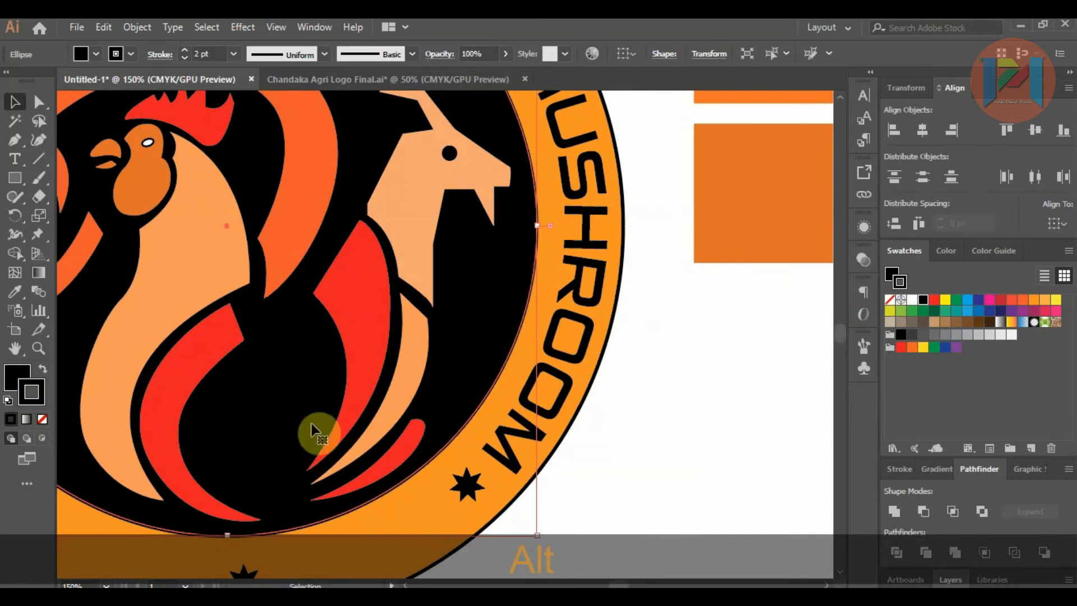
scroll(294, 378, "down", 2)
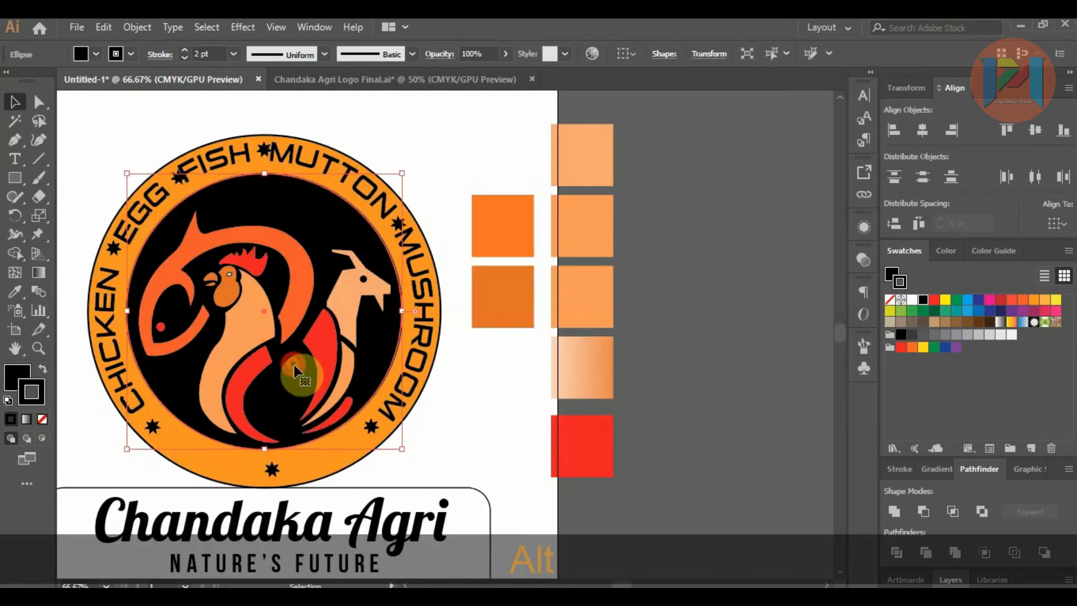
left_click_drag(278, 379, 282, 380)
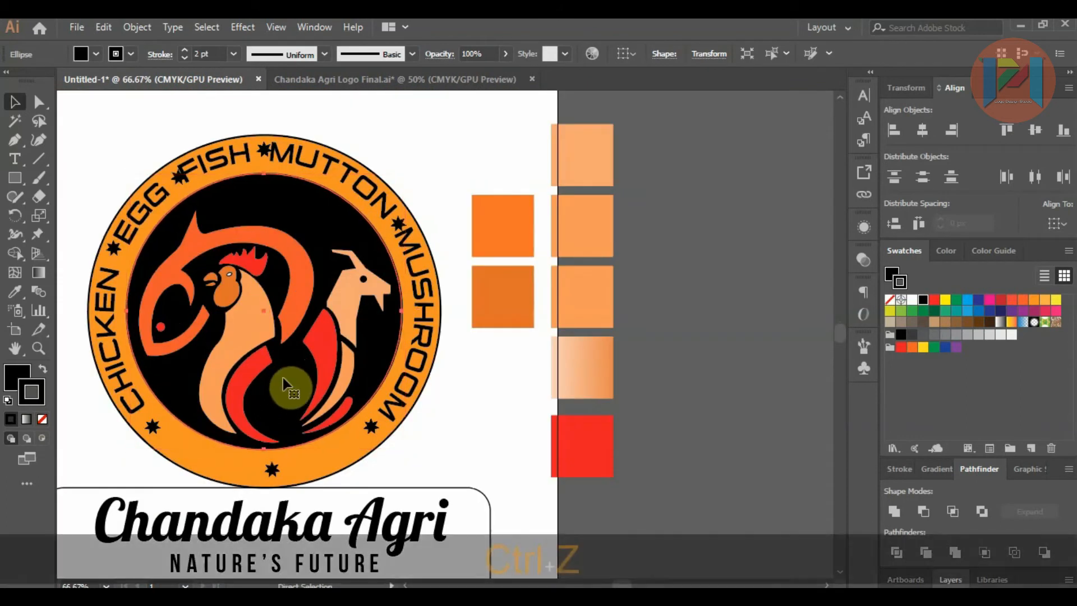
key("ctrl+z")
key("ctrl+z")
Step: Fill the egg between the rooster and the goat with the pale-to-orange gradient sampled from the palette squares, without an outline
left_click(15, 292)
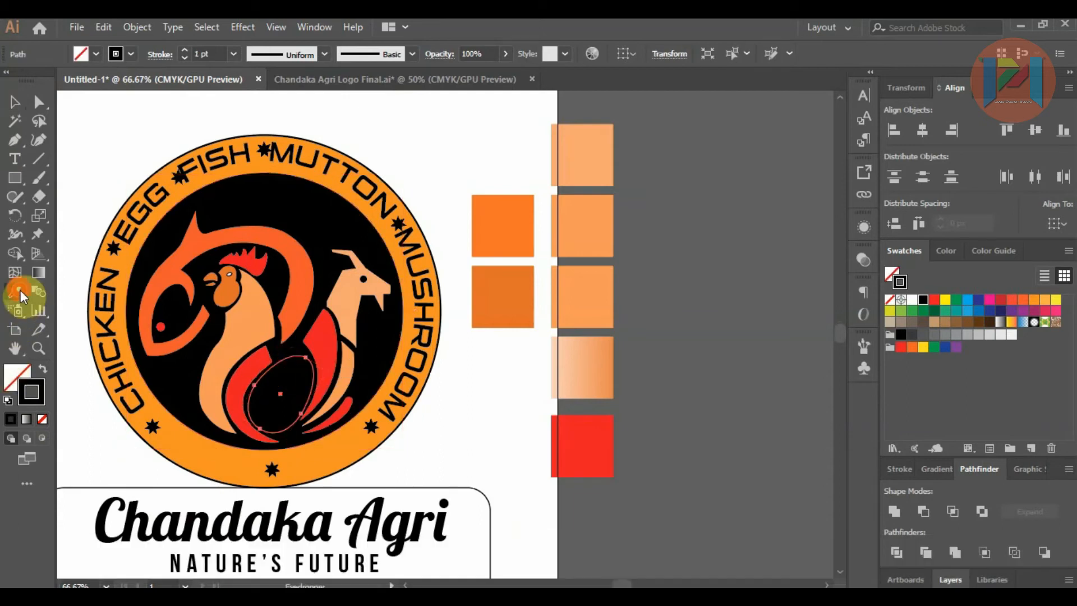
left_click(583, 141)
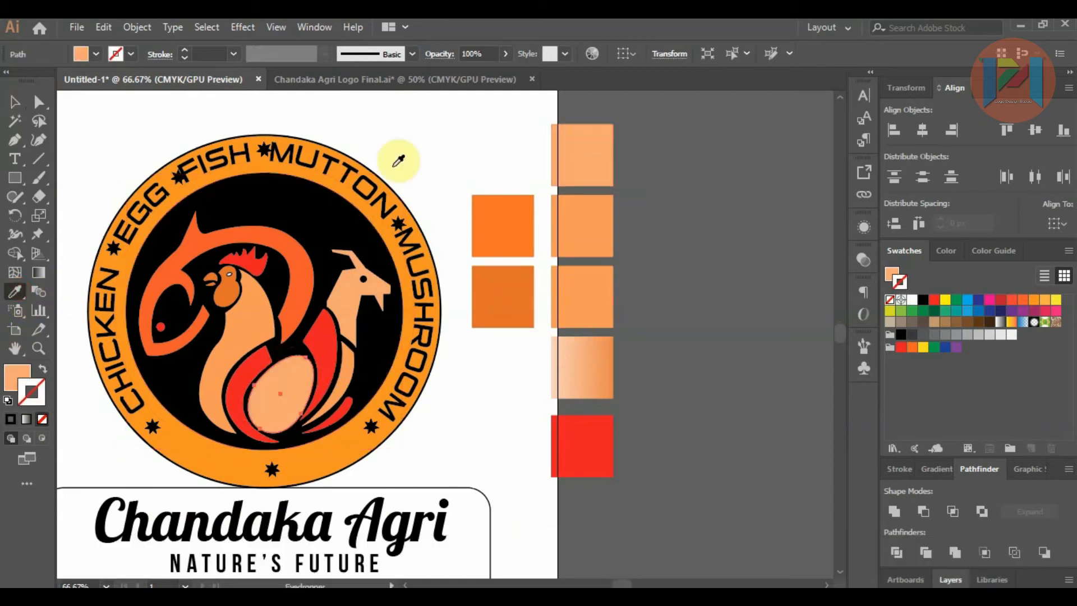
left_click(572, 364)
left_click(14, 104)
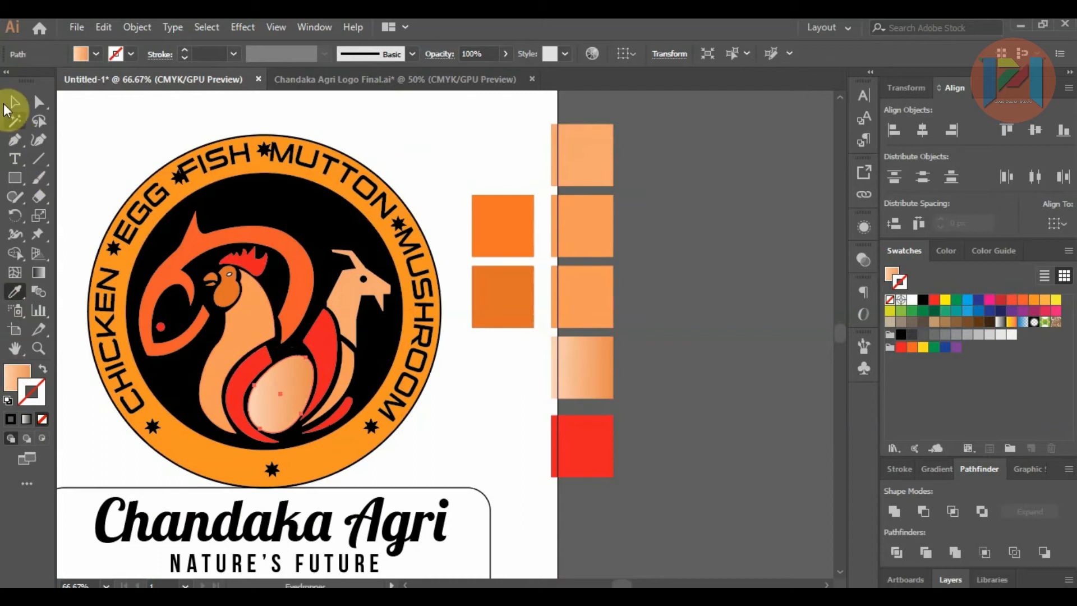
left_click(734, 403)
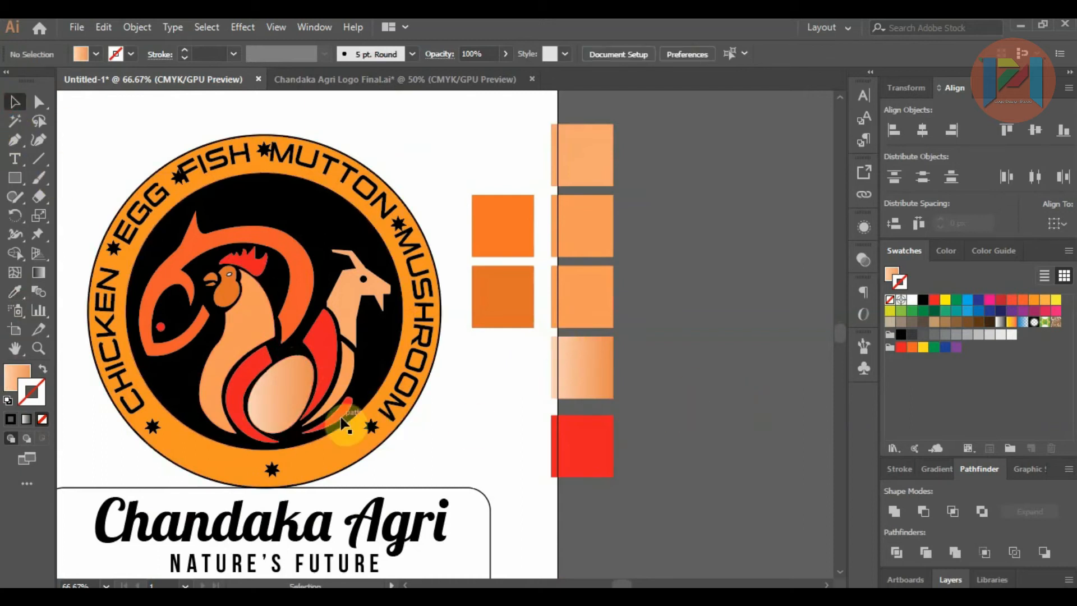
Step: Rotate the gradient-filled egg slightly clockwise between the red tail shapes
scroll(283, 421, "up", 2)
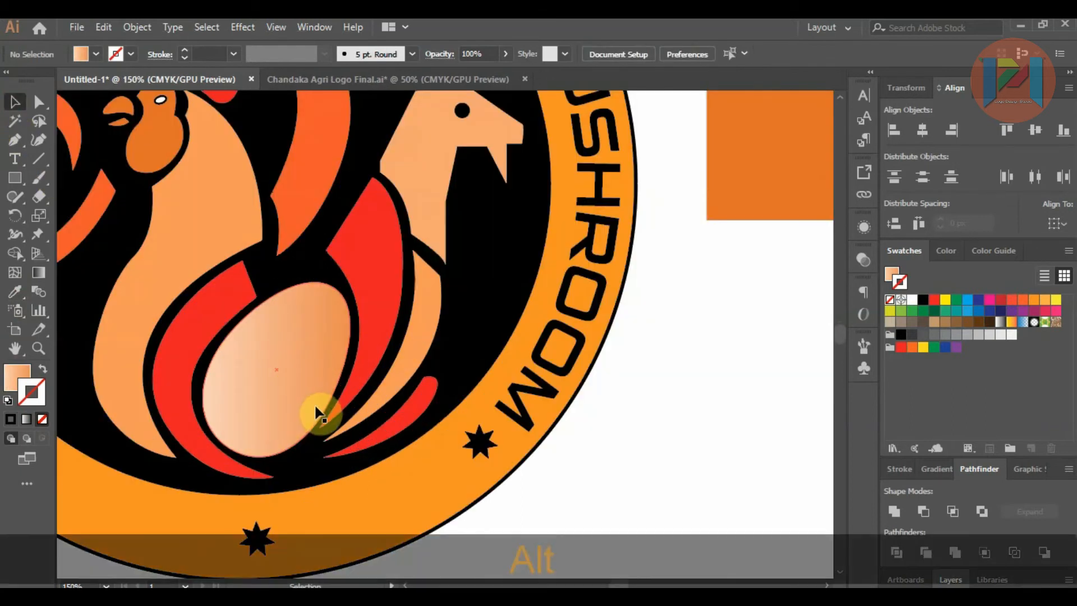
left_click(318, 414)
left_click_drag(385, 310, 394, 320)
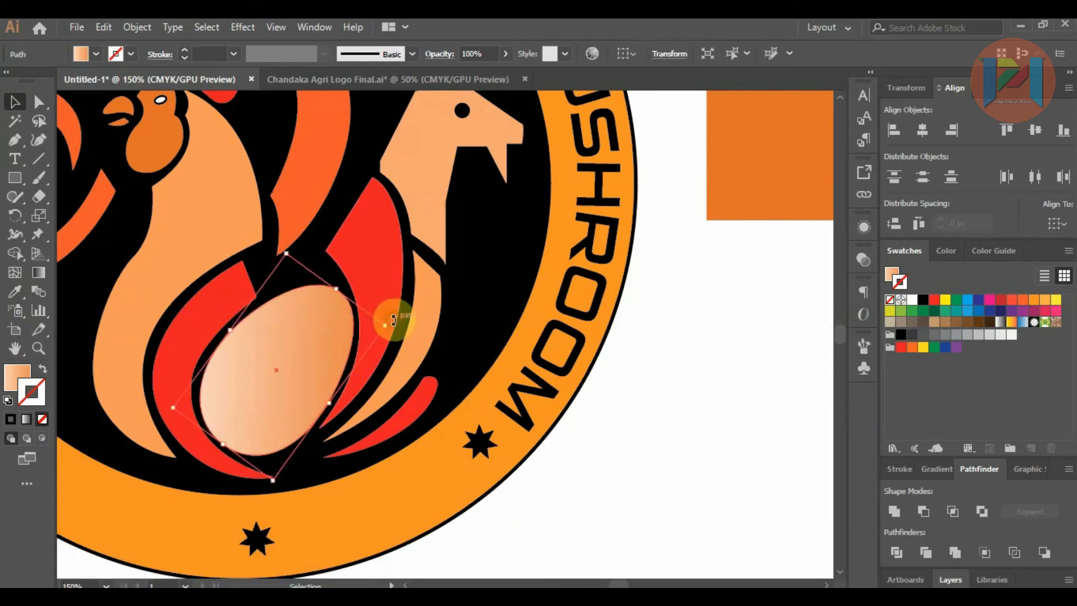
left_click(649, 362)
scroll(618, 370, "down", 2)
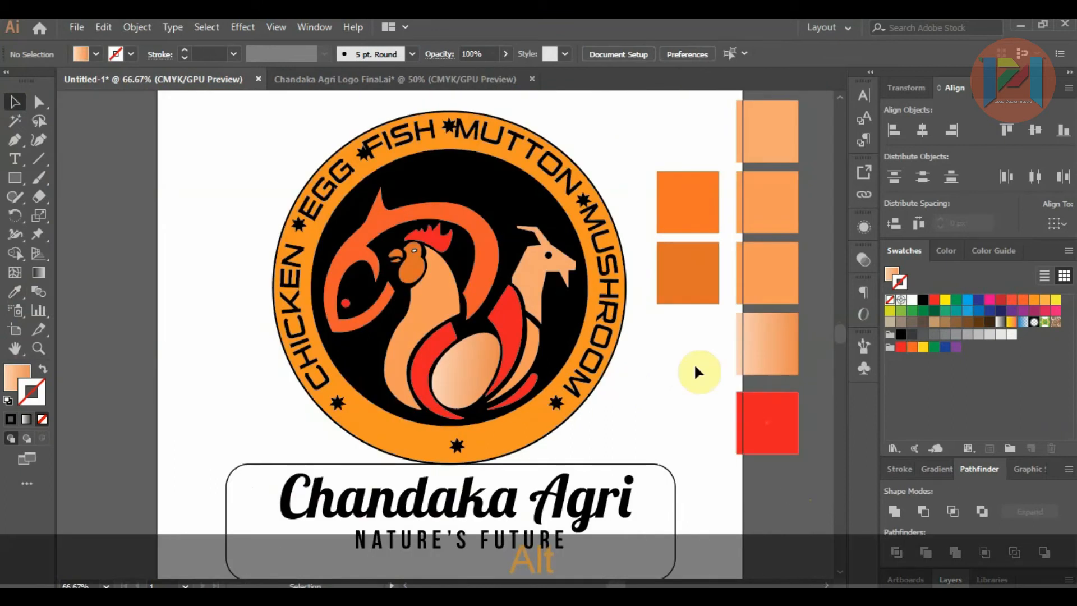
Step: Nudge the star between MUTTON and MUSHROOM so it sits clear of the neighbouring letters
scroll(617, 193, "up", 1)
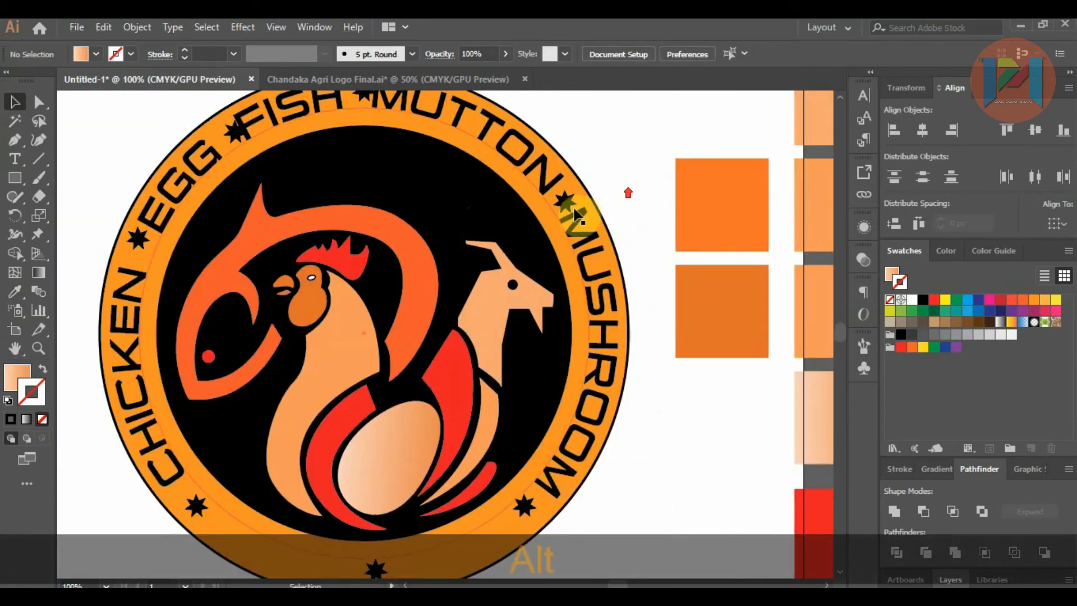
left_click(570, 211)
scroll(570, 211, "up", 3)
left_click_drag(563, 213, 556, 208)
scroll(568, 212, "down", 2)
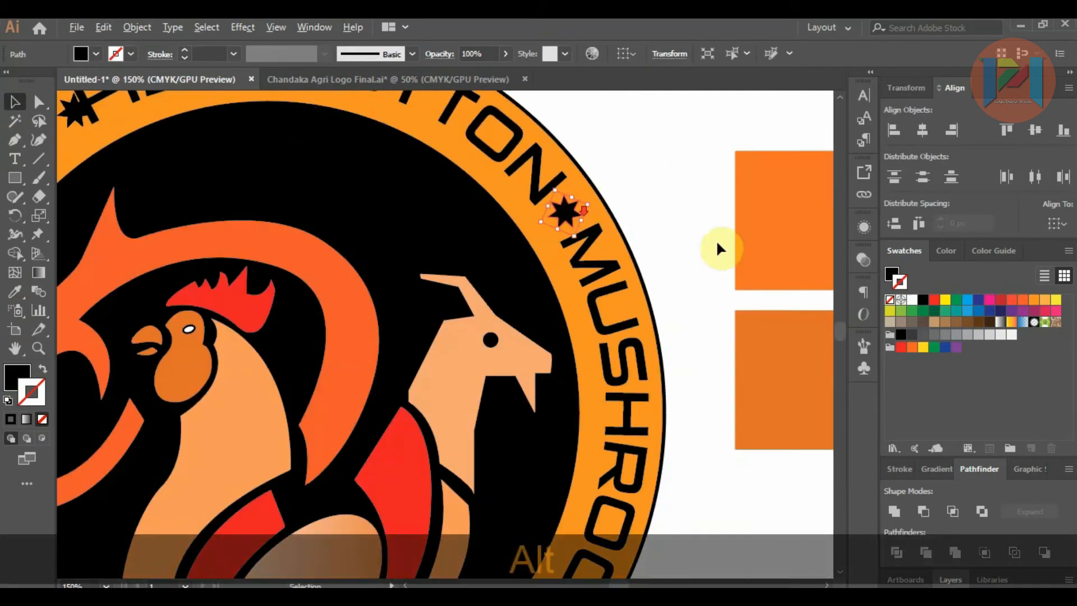
Step: Give the star between MUTTON and MUSHROOM a white fill and no outline
left_click(911, 300)
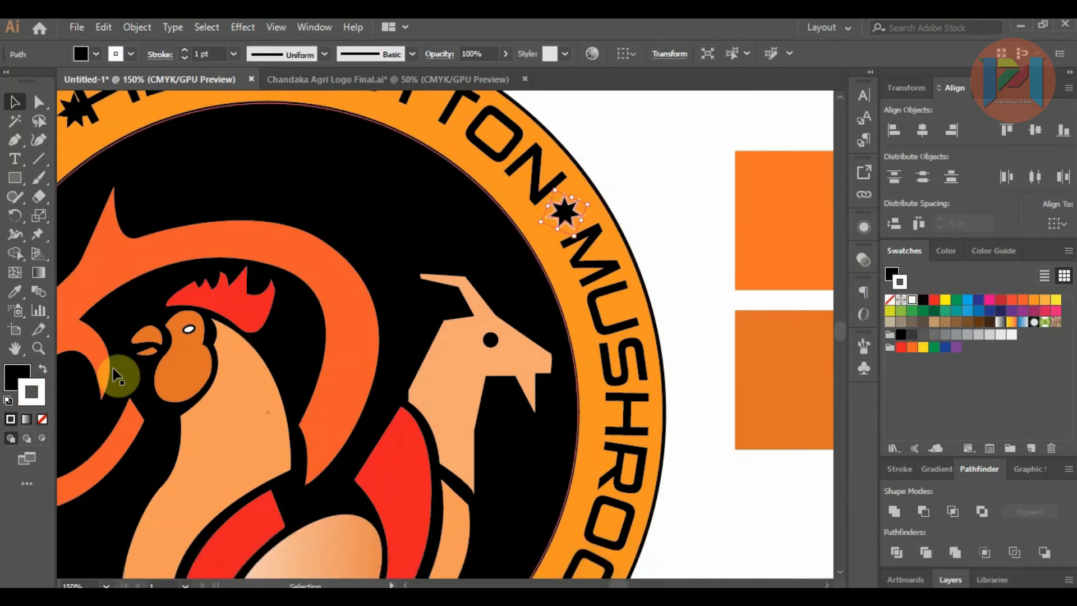
left_click(43, 370)
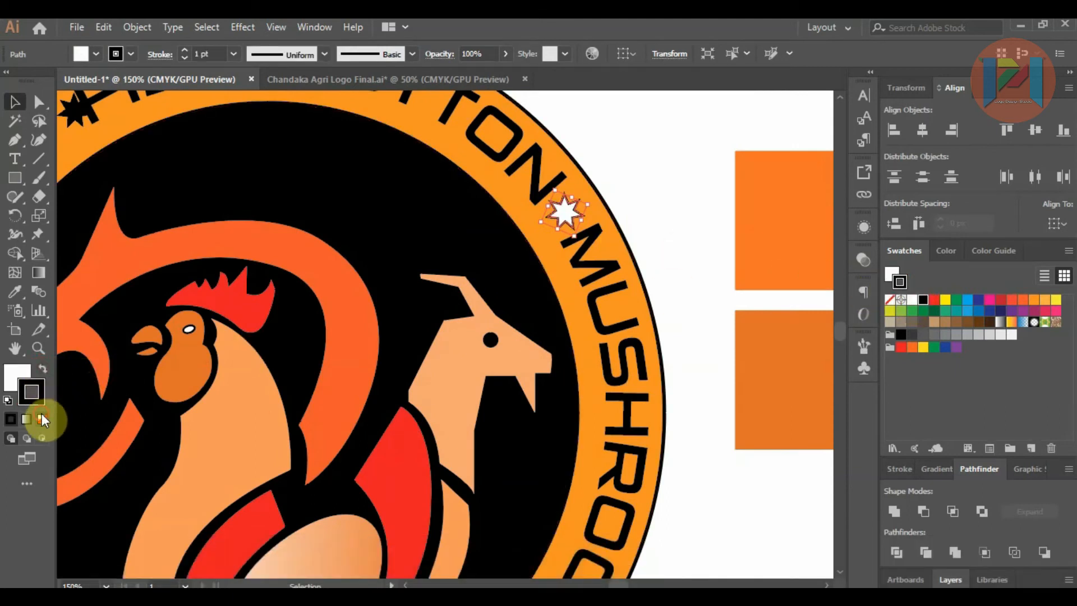
left_click(42, 419)
left_click(13, 373)
left_click(647, 246)
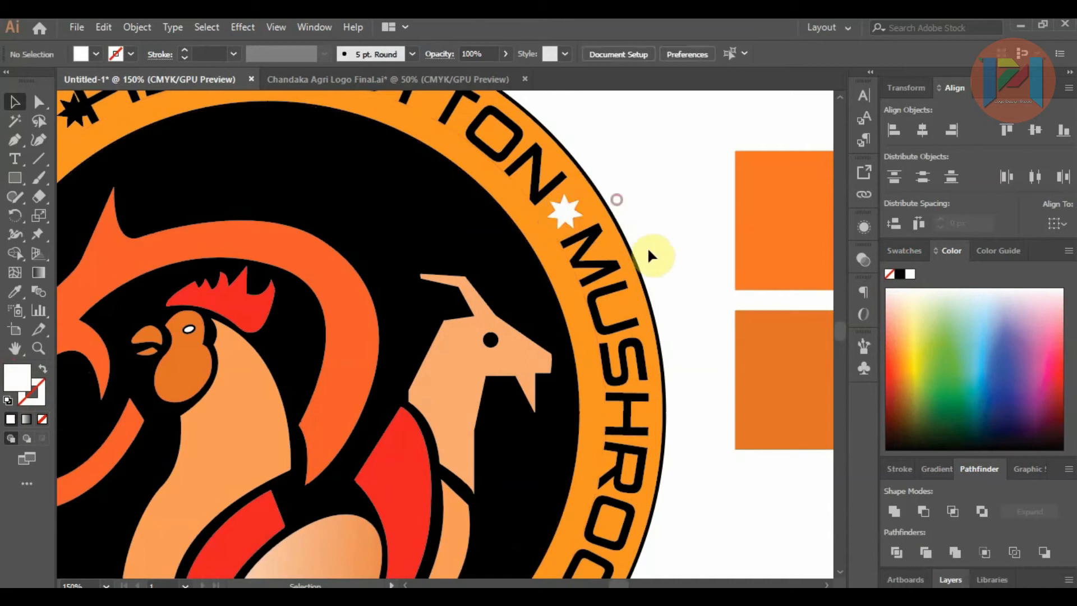
Step: Reposition the stars on either side of FISH and the one between CHICKEN and EGG to sit evenly between the words
scroll(647, 248, "down", 2)
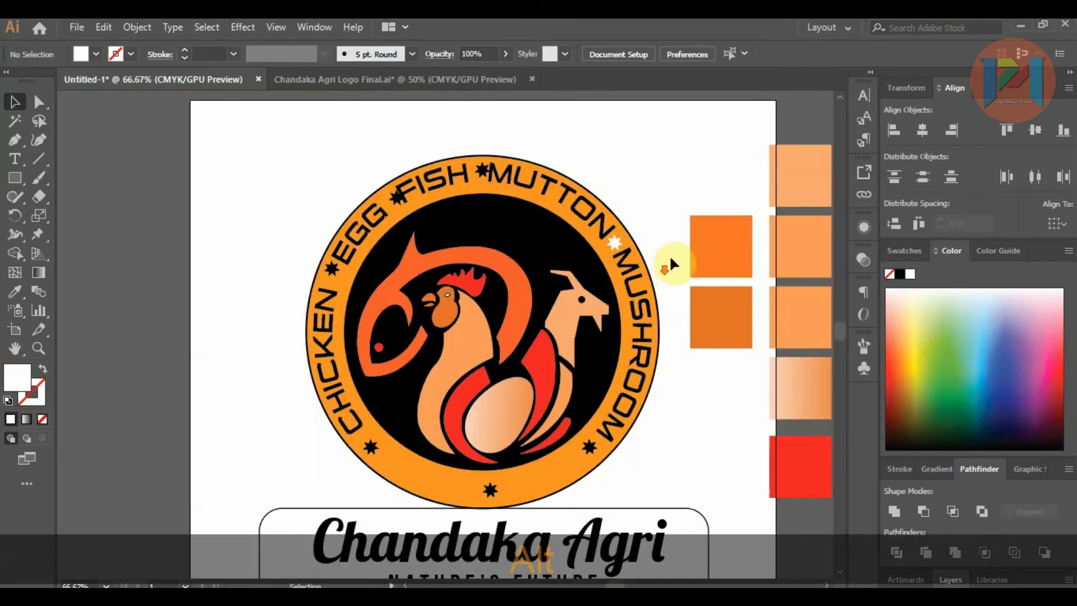
left_click(484, 171)
scroll(483, 171, "up", 2)
left_click_drag(479, 187, 287, 256)
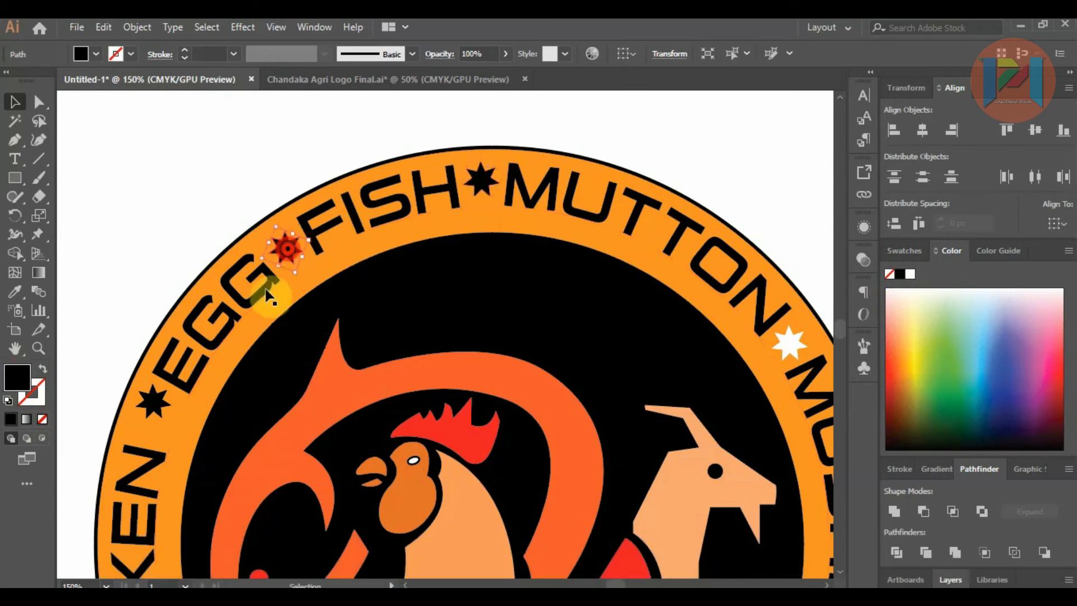
left_click_drag(152, 394, 156, 418)
Step: Fill the three stars separating CHICKEN, EGG, FISH and MUTTON with white
left_click(286, 246, "shift")
left_click(480, 181, "shift")
left_click(909, 273)
scroll(392, 203, "down", 3)
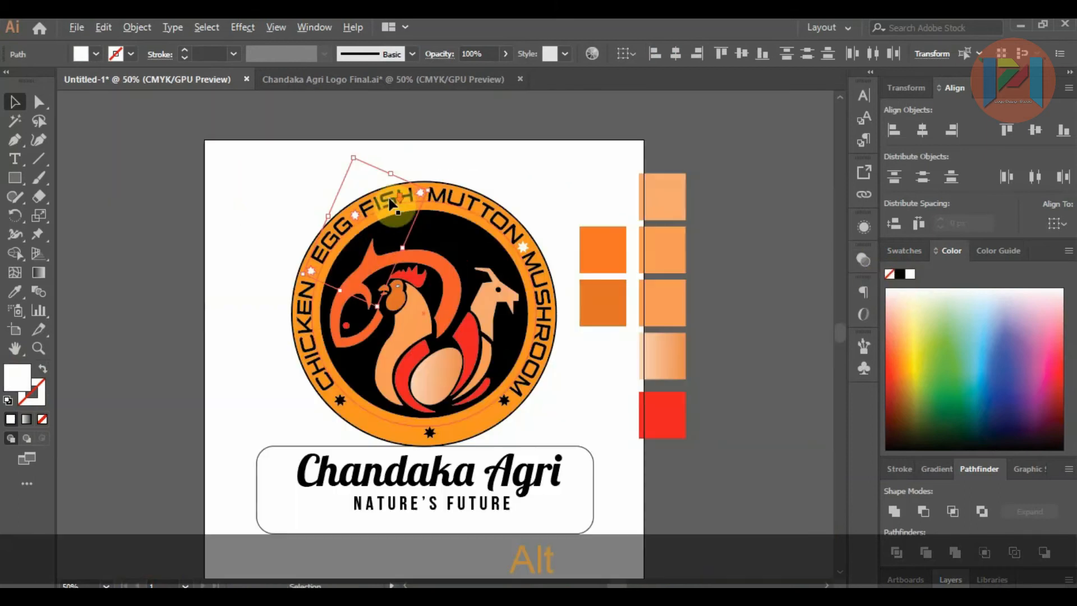
Step: Fill the three remaining black stars along the lower part of the badge ring with white
scroll(387, 401, "up", 1)
left_click(325, 400)
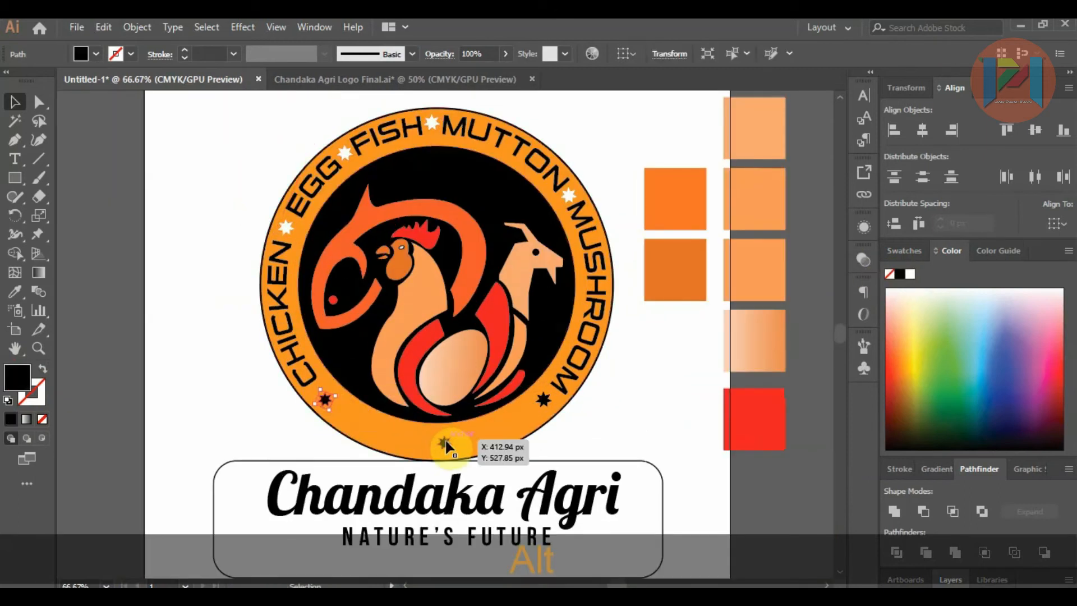
left_click(445, 443, "shift")
left_click(545, 401, "shift")
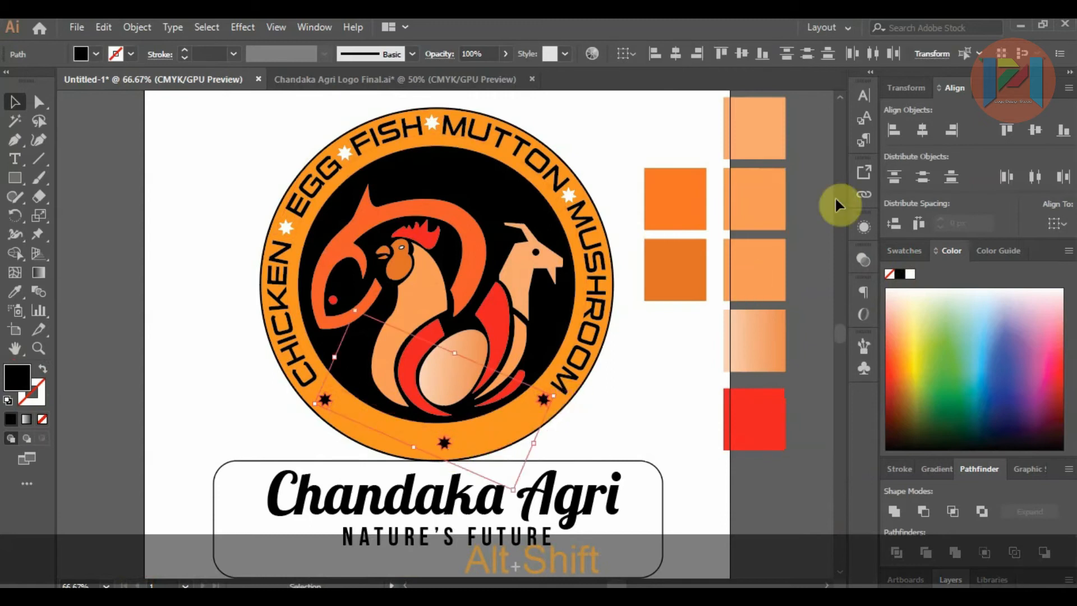
left_click(909, 273)
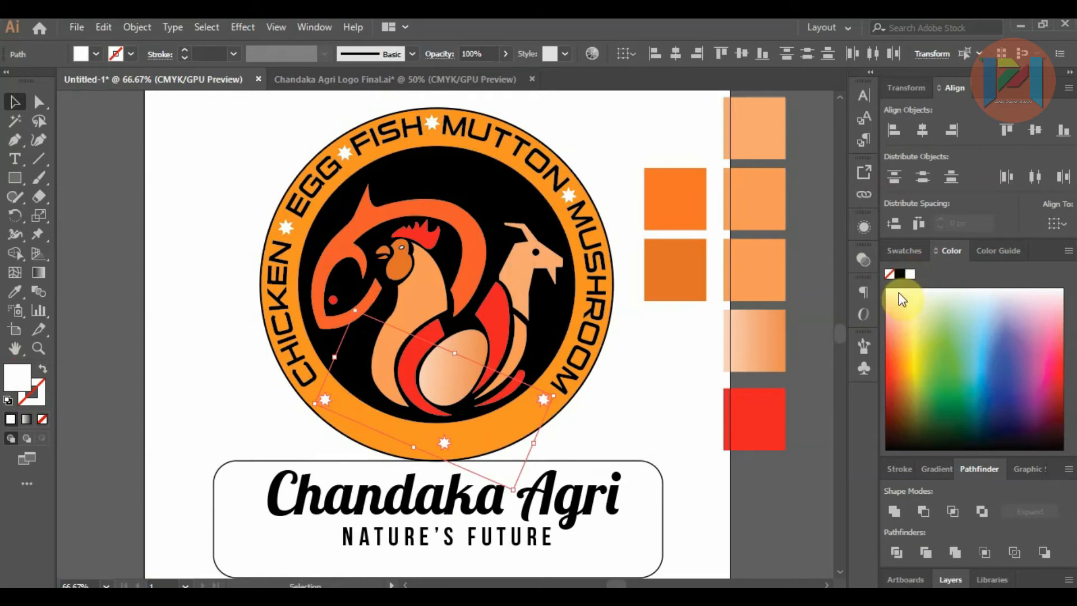
Step: Change the outlines of the badge's outer ring and inner black circle to the dark brown swatch
left_click(625, 405)
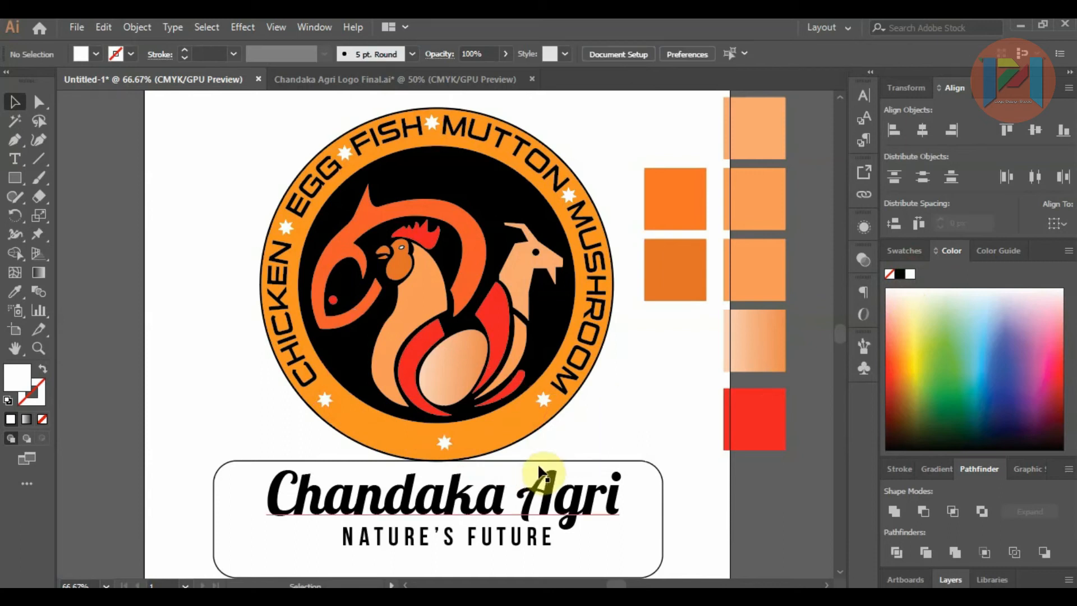
left_click(538, 463)
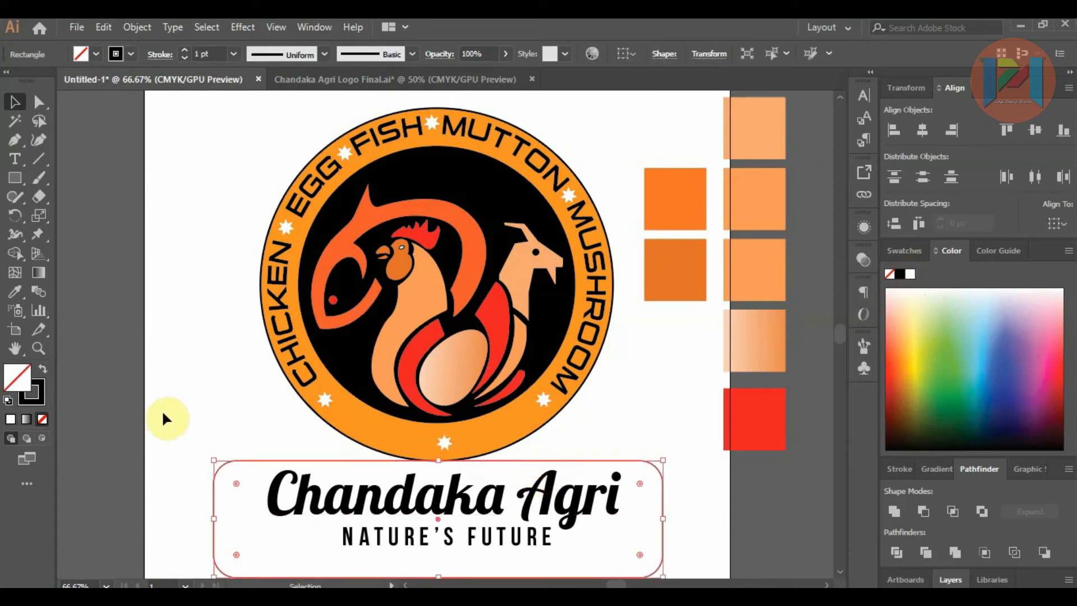
left_click(335, 430)
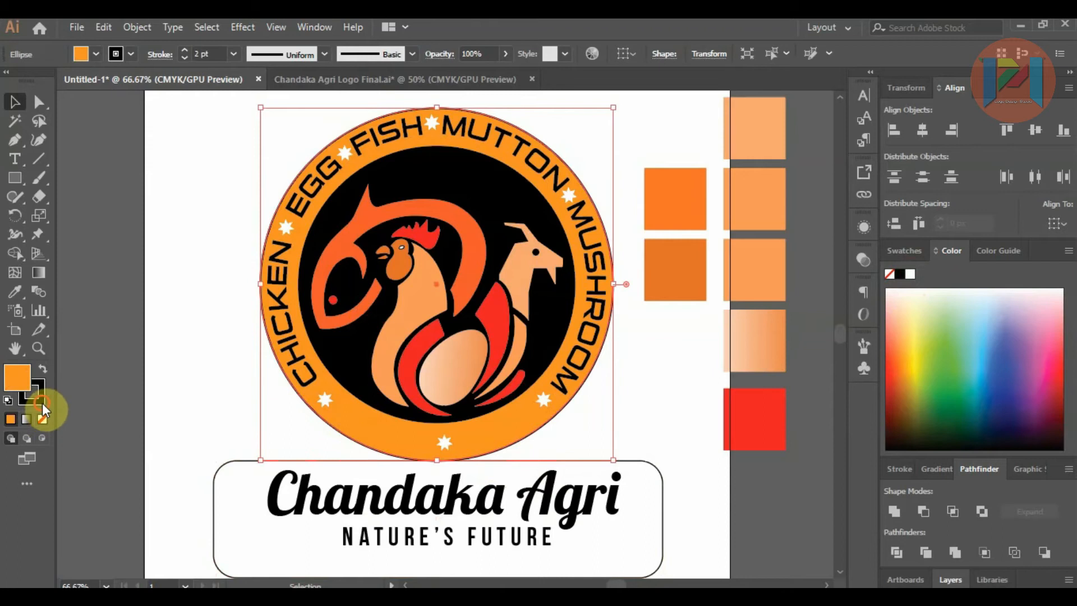
left_click(920, 249)
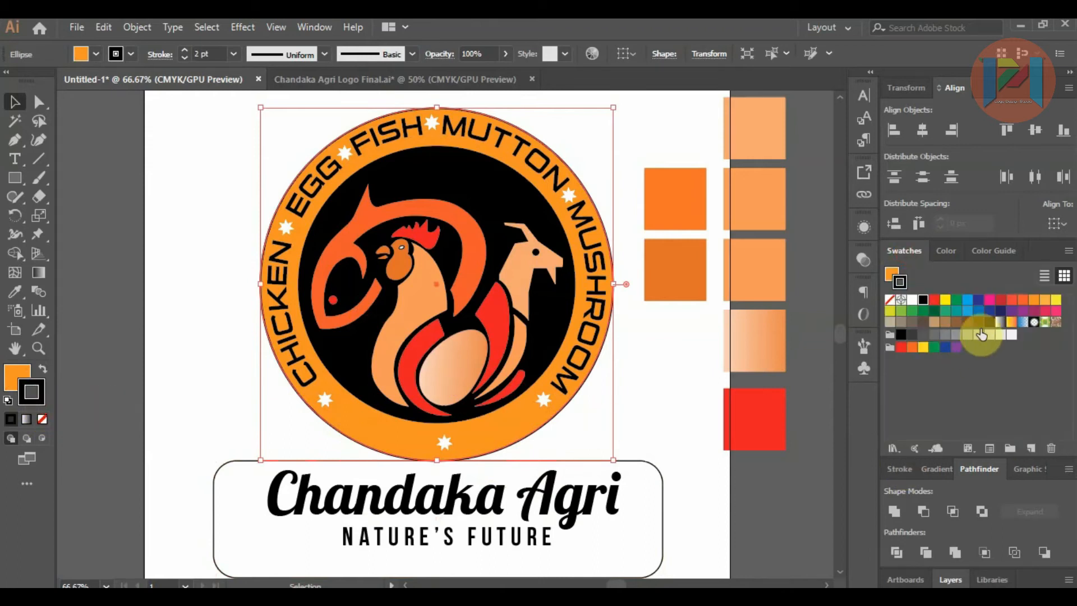
left_click(487, 414)
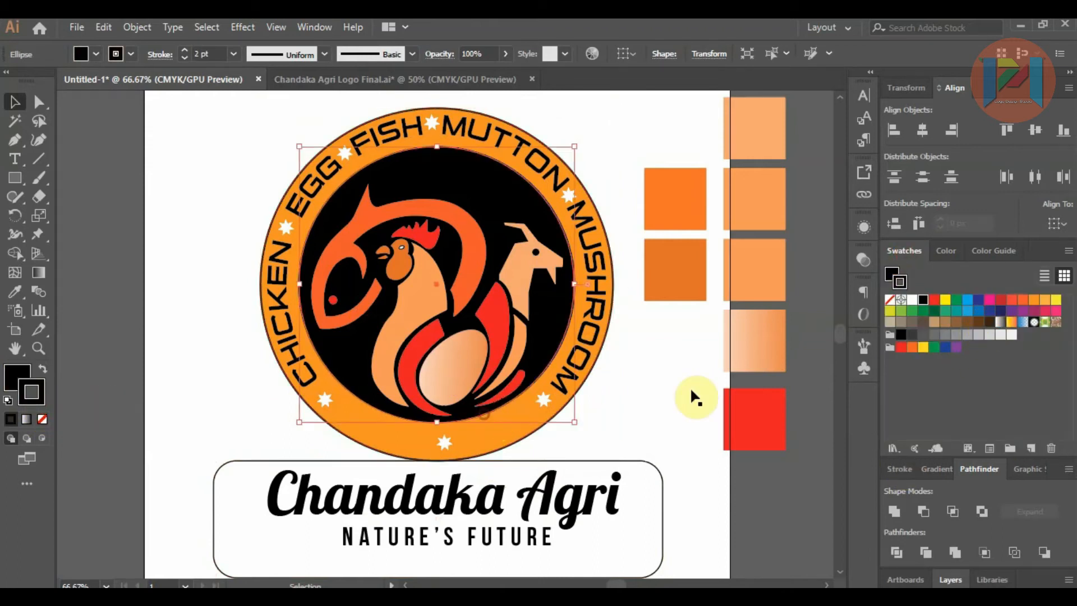
left_click(643, 356)
Step: Give the nameplate rectangle a dark brown outline with a 2 pt weight
left_click(593, 460)
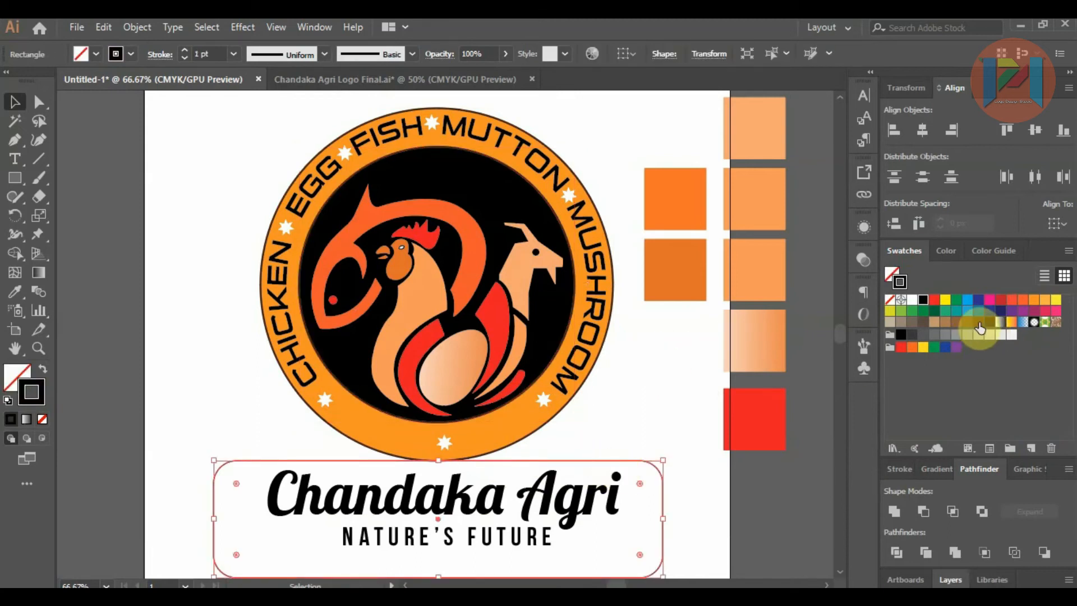
left_click(233, 54)
left_click(242, 141)
left_click(631, 369)
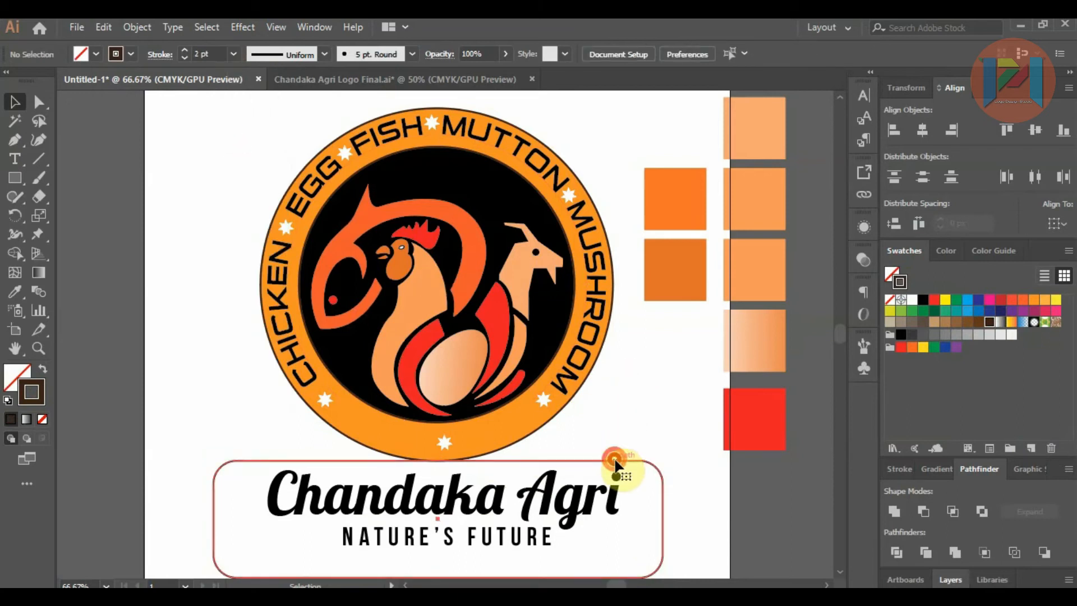
Step: Try to fill the nameplate rectangle with the black swatch
left_click(615, 463)
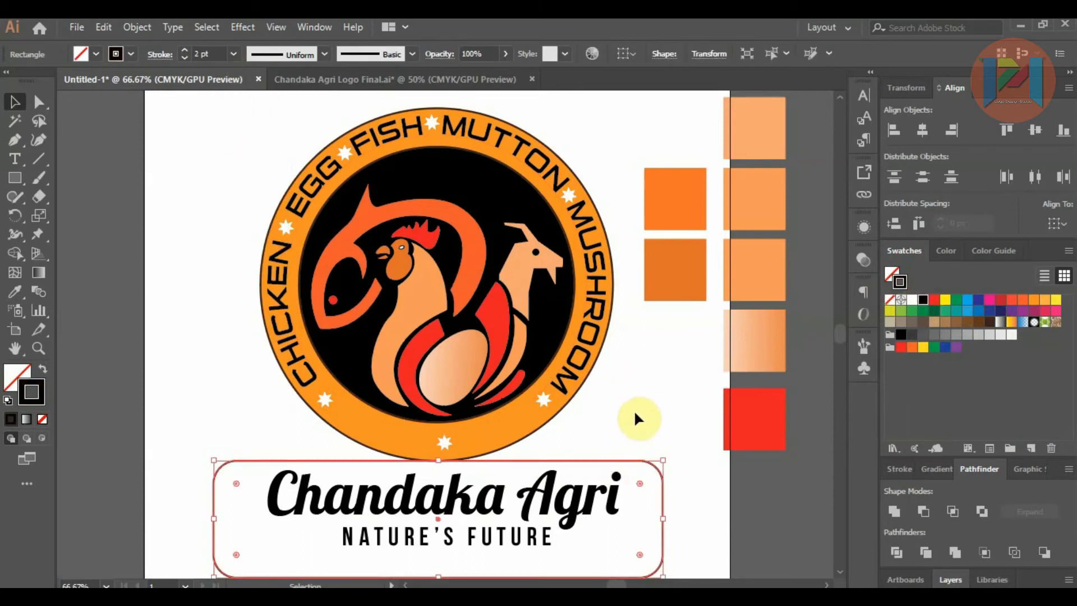
key("ctrl+z")
left_click(892, 269)
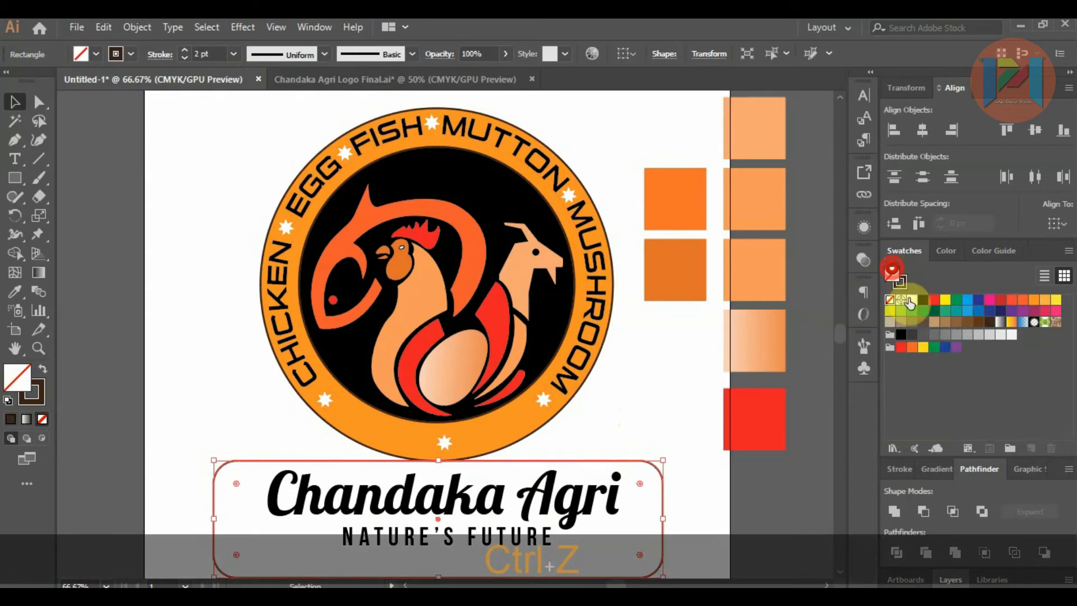
left_click(922, 300)
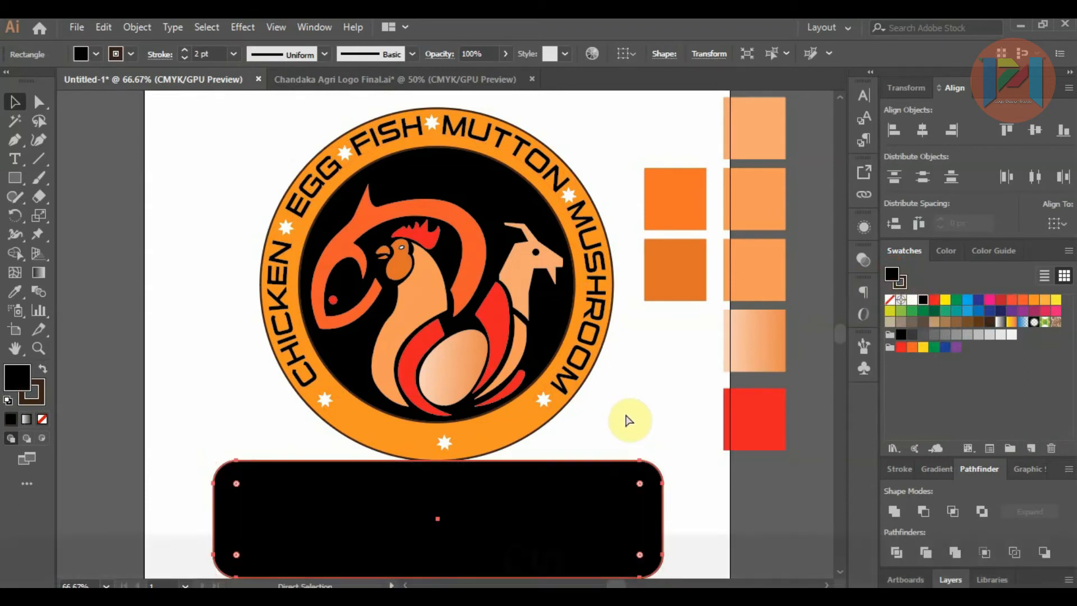
key("ctrl+z")
Step: Recolour the word Chandaka with the light orange sampled from the rooster's body
left_click(403, 503)
double_click(308, 504)
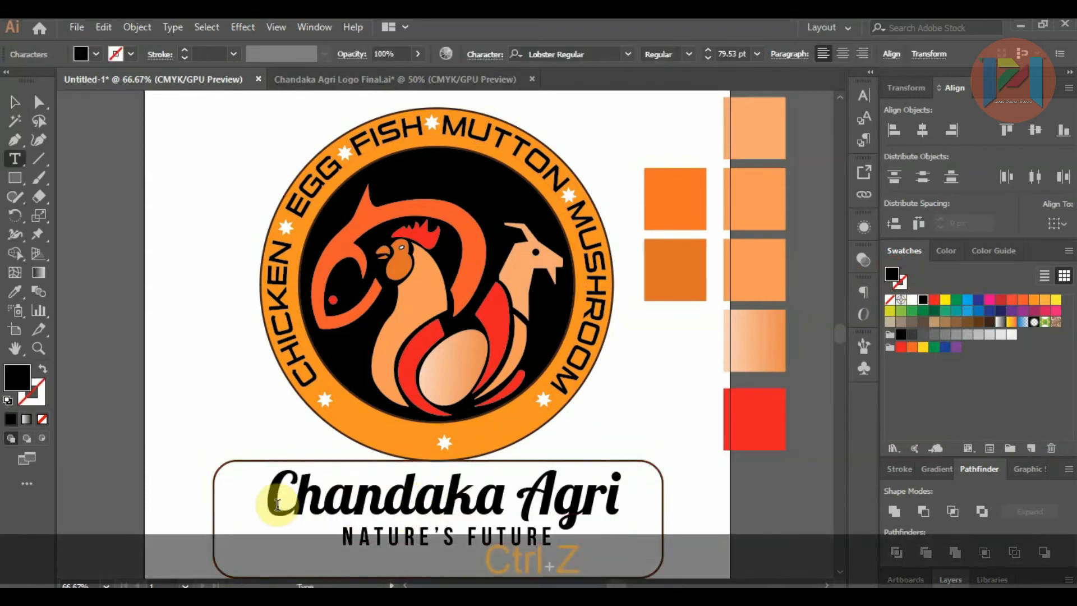
left_click_drag(268, 493, 500, 487)
left_click(15, 291)
left_click(400, 307)
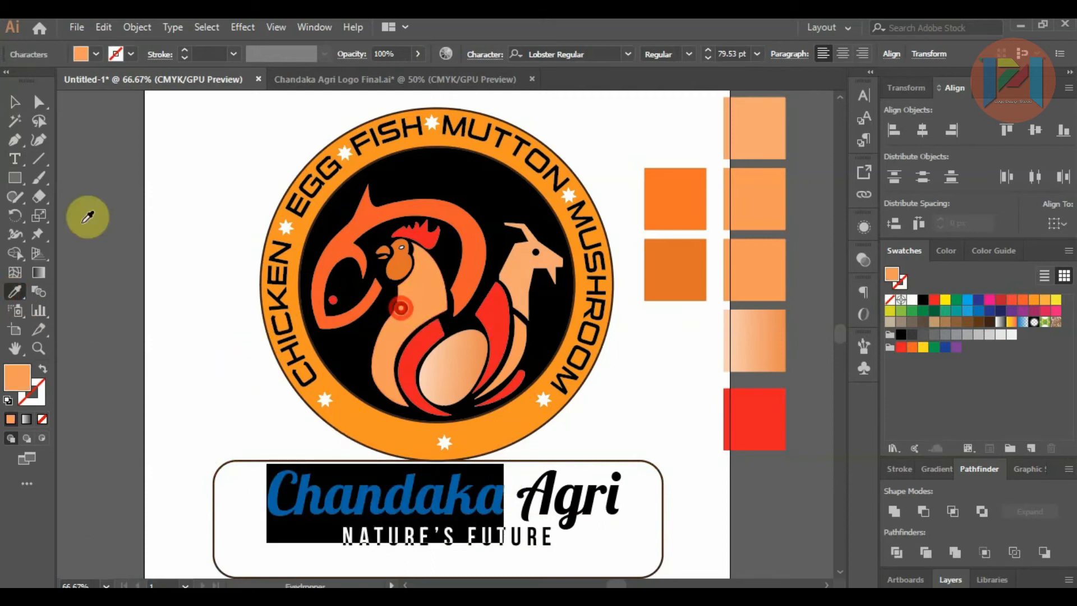
left_click(13, 106)
Step: Recolour the word Agri with the deep orange sampled from the fish
double_click(520, 489)
left_click_drag(520, 489, 625, 487)
left_click(16, 291)
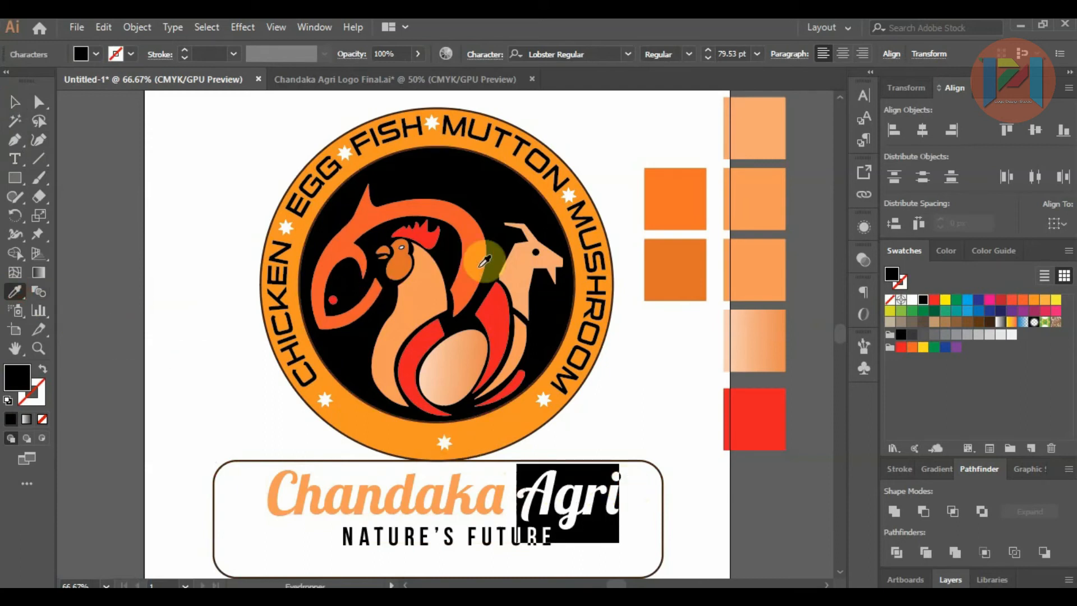
left_click(481, 265)
left_click(15, 103)
left_click(82, 209)
Step: Recolour the NATURE'S FUTURE tagline with the deep orange sampled from the fish
left_click(345, 537)
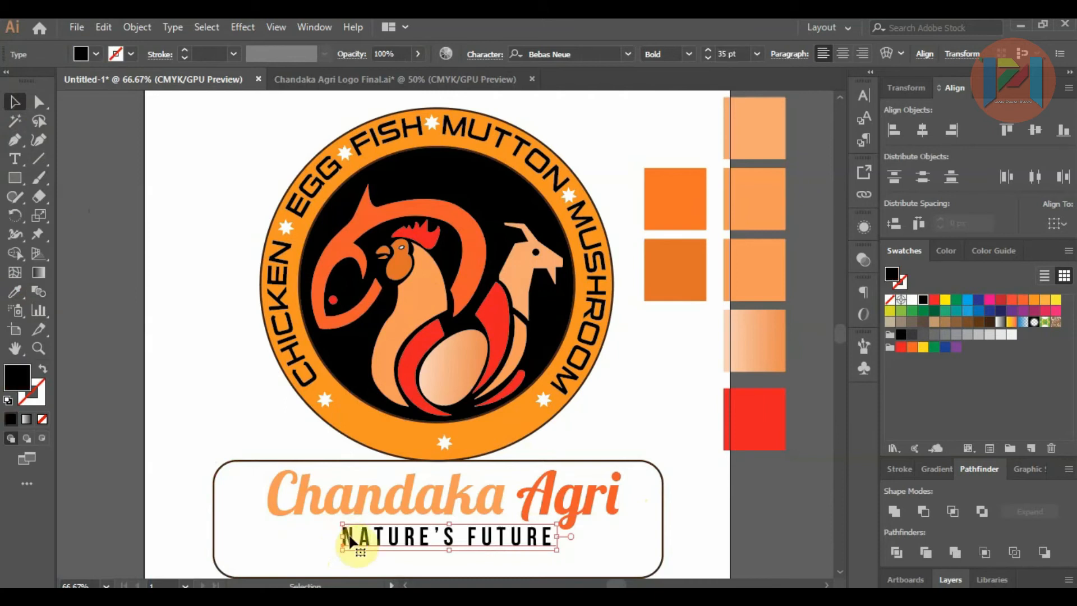
double_click(349, 537)
left_click_drag(339, 536, 561, 539)
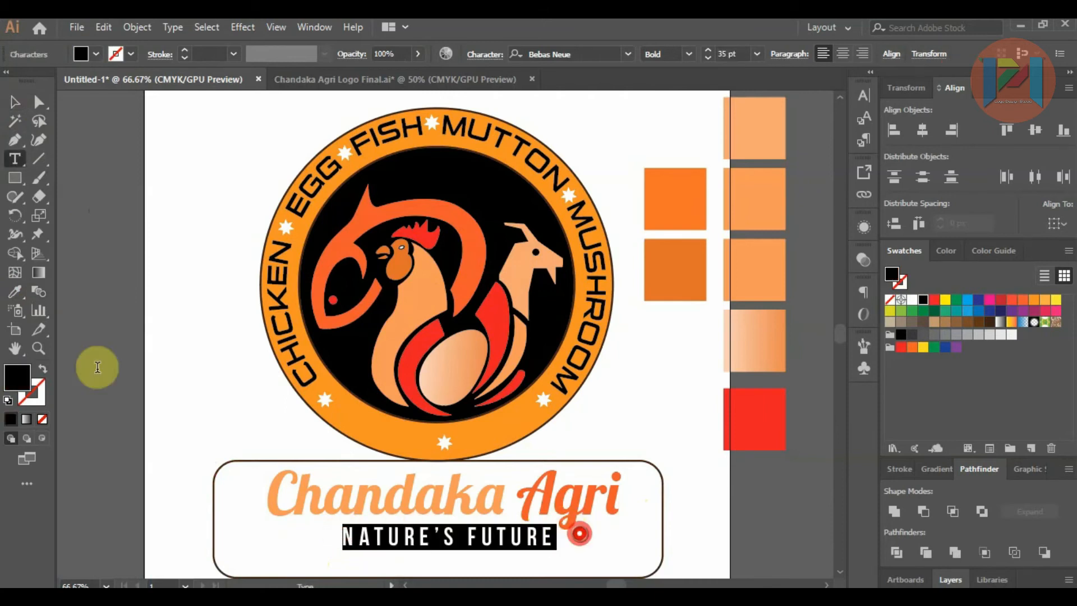
left_click(15, 293)
left_click(471, 260)
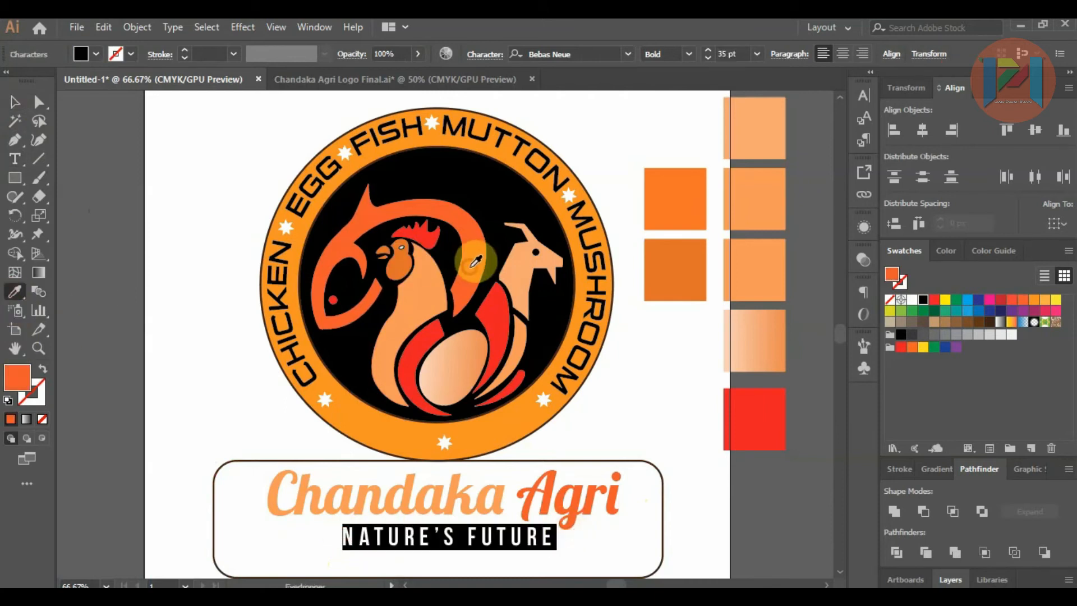
left_click(15, 102)
left_click(69, 159)
Step: Apply the inner circle's black fill and dark brown outline to the nameplate with the Eyedropper
left_click(226, 464)
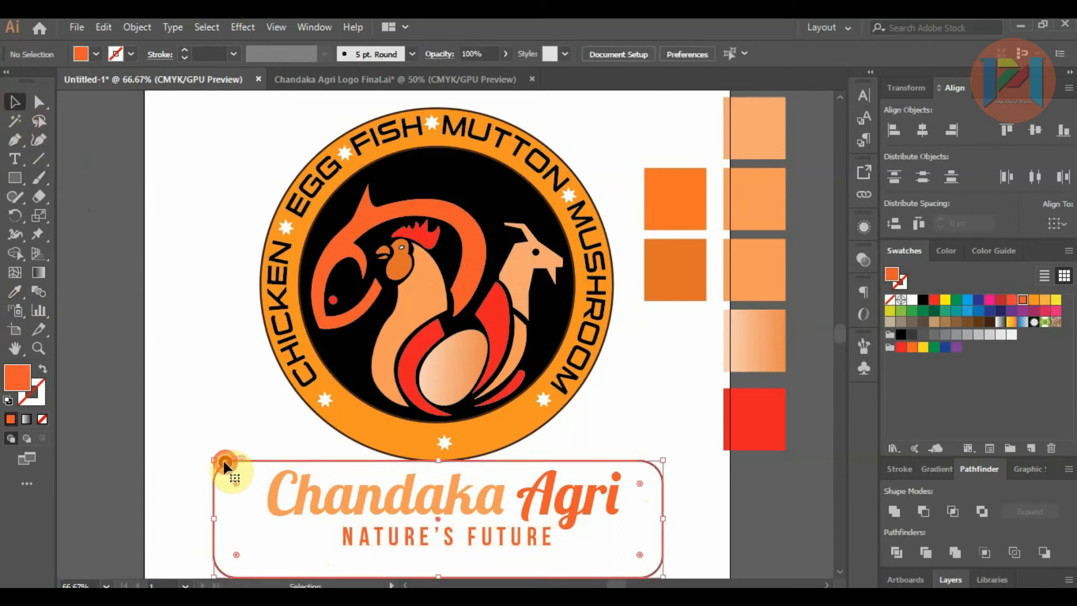
left_click(14, 291)
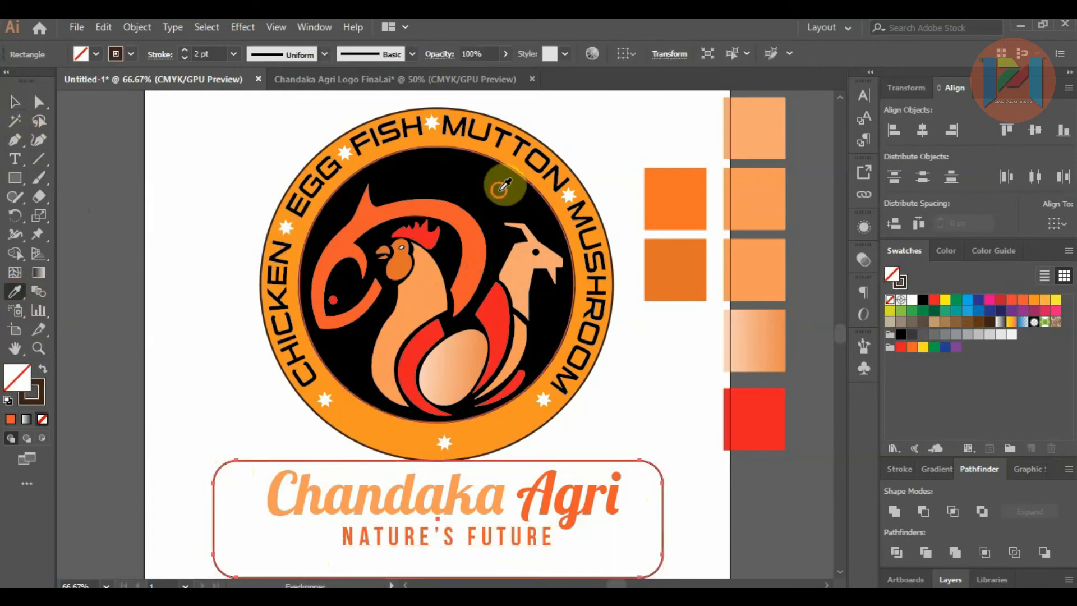
left_click(437, 192)
left_click(13, 101)
left_click(105, 164)
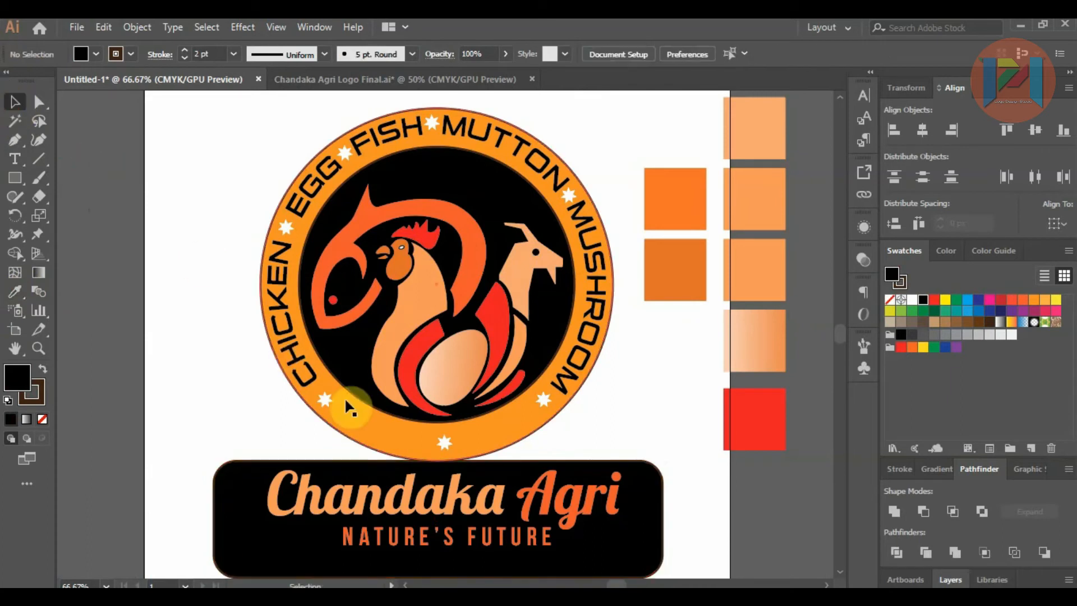
Step: Reshape the rooster's breast by adjusting the curve handle at the anchor between neck and belly
scroll(455, 306, "down", 2)
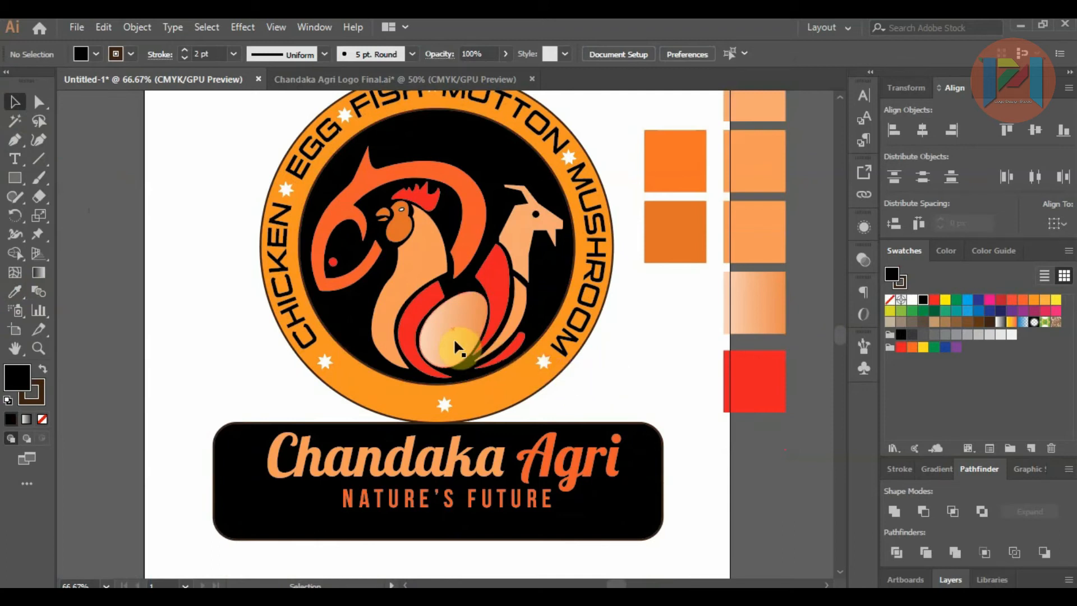
left_click(396, 275)
scroll(395, 272, "up", 2)
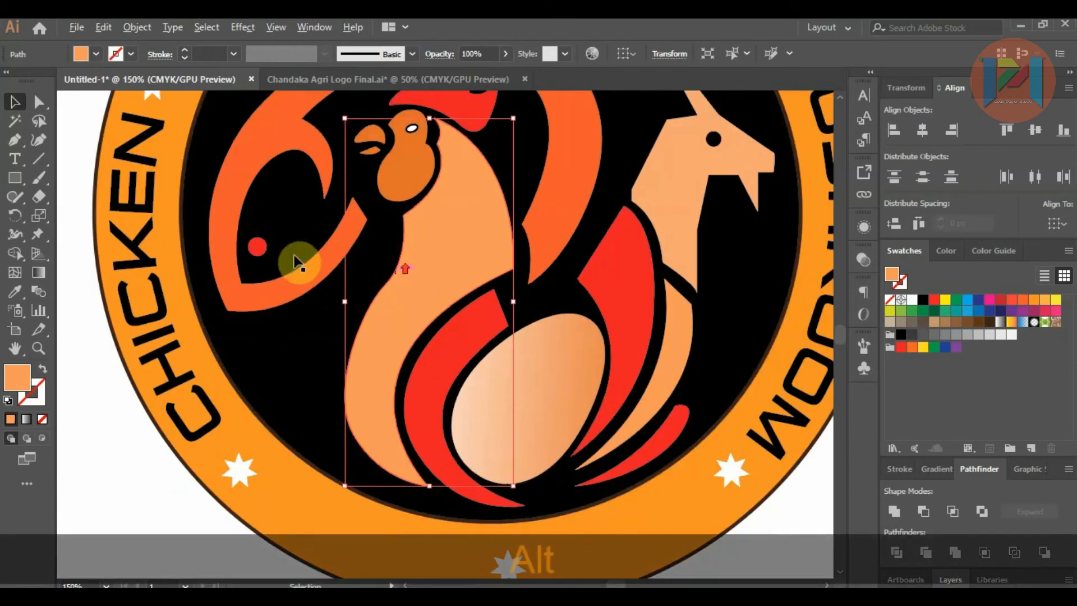
left_click(38, 102)
left_click_drag(386, 289, 344, 327)
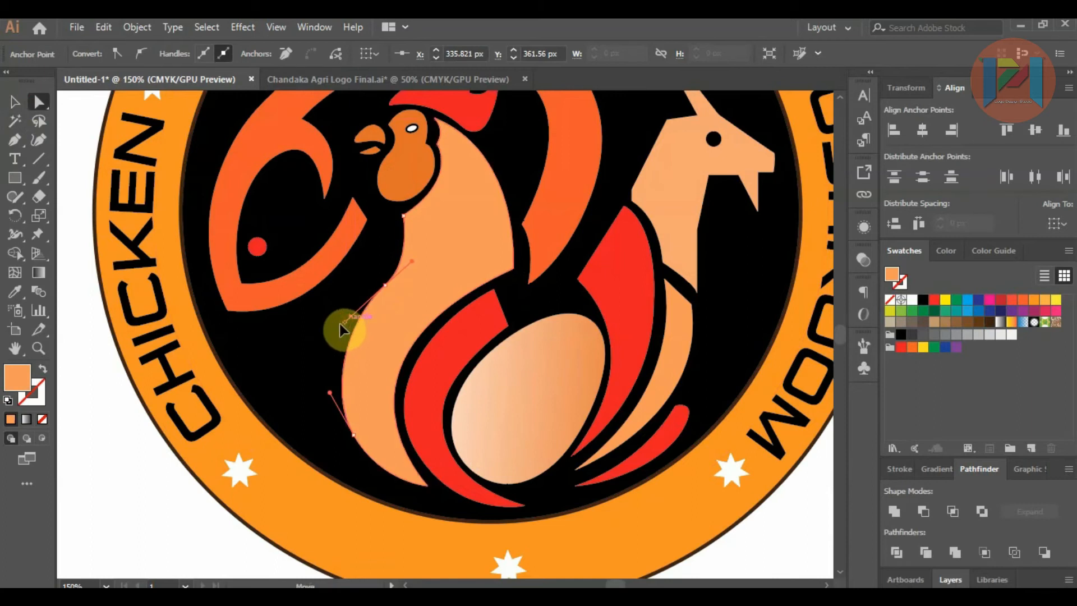
left_click(132, 493)
scroll(415, 292, "down", 2)
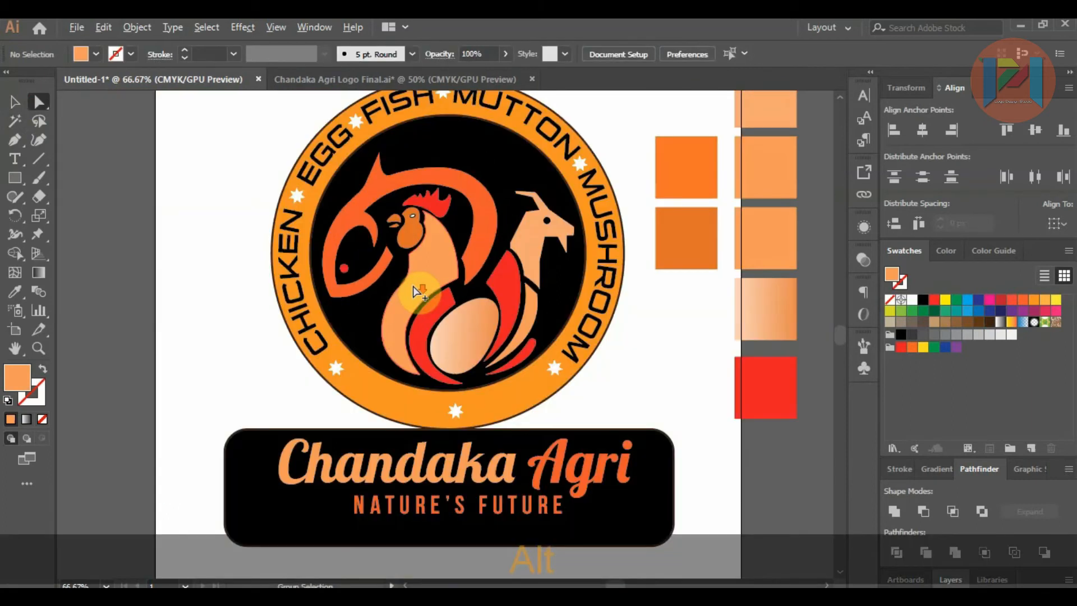
Step: Place two overlapping copies of the fish body outside the artboard and fill the front copy with yellow
left_click(14, 104)
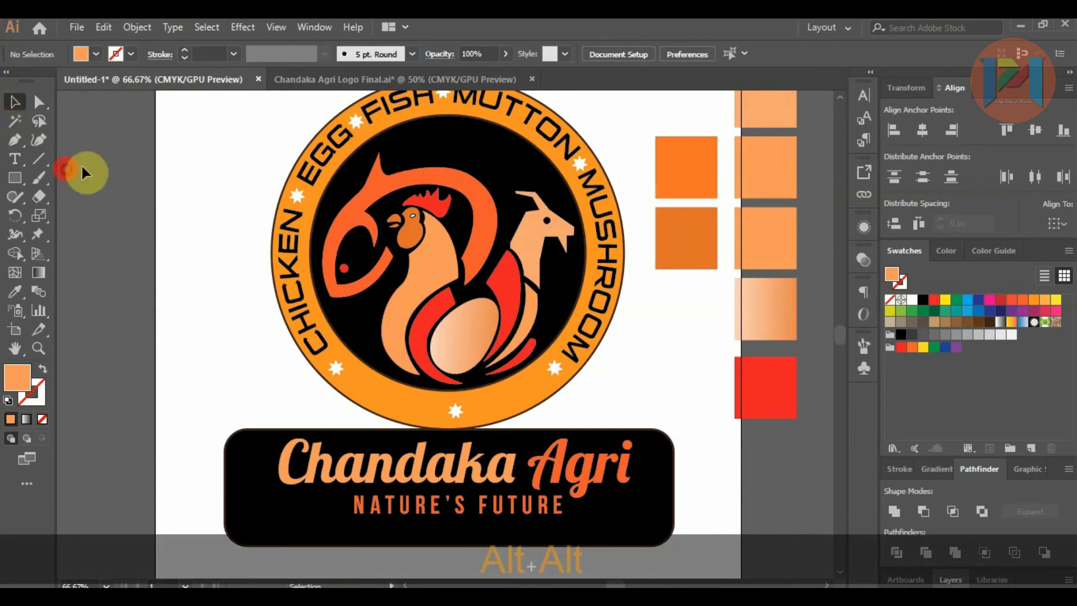
left_click(359, 224)
scroll(359, 225, "down", 2)
left_click_drag(360, 213, 611, 261)
scroll(716, 228, "up", 1)
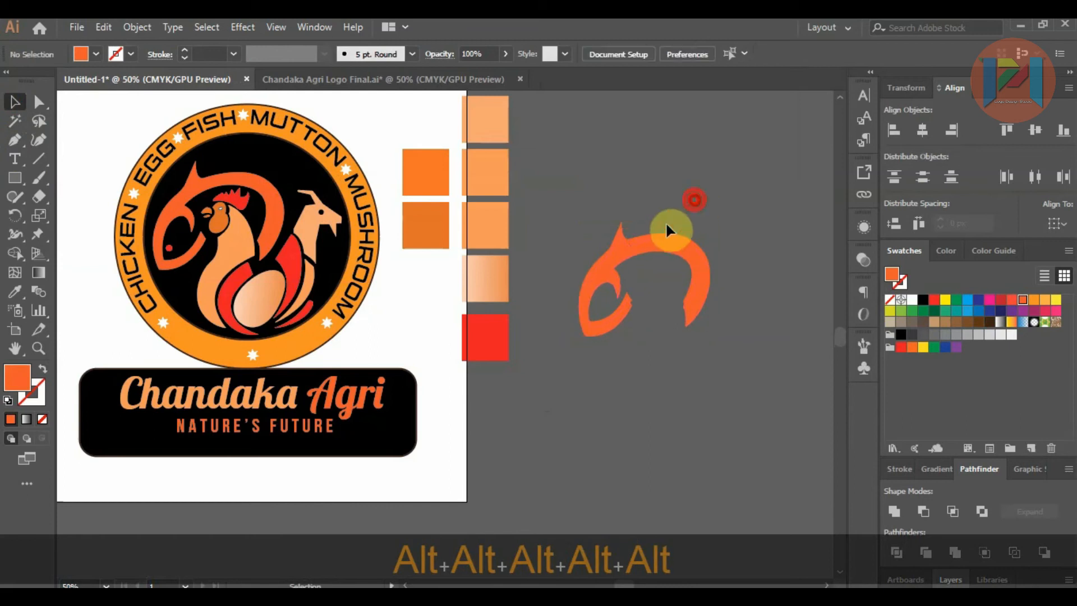
scroll(666, 225, "up", 2)
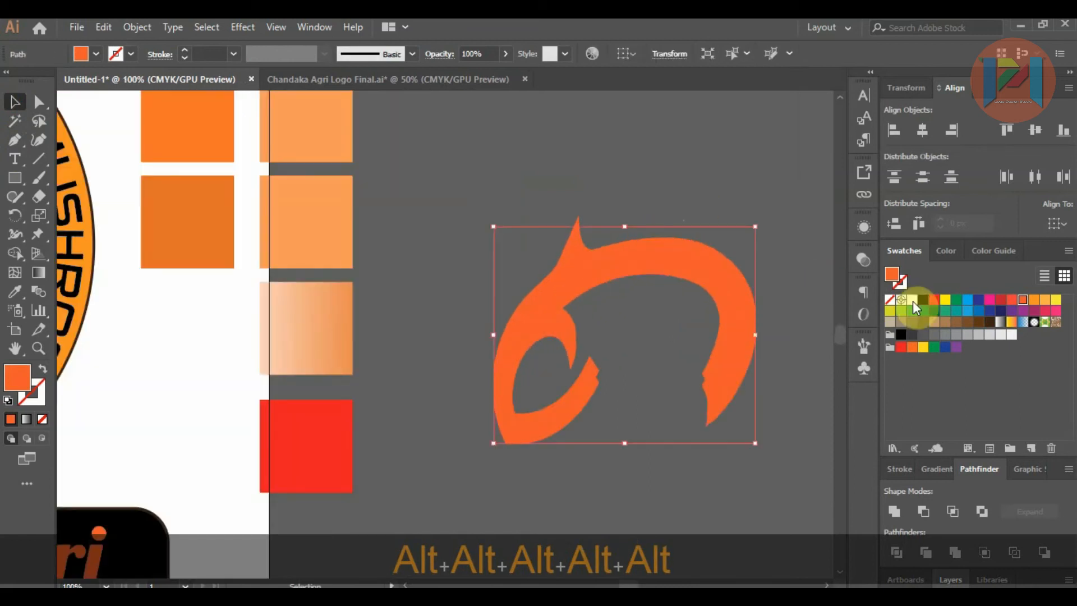
left_click(945, 305)
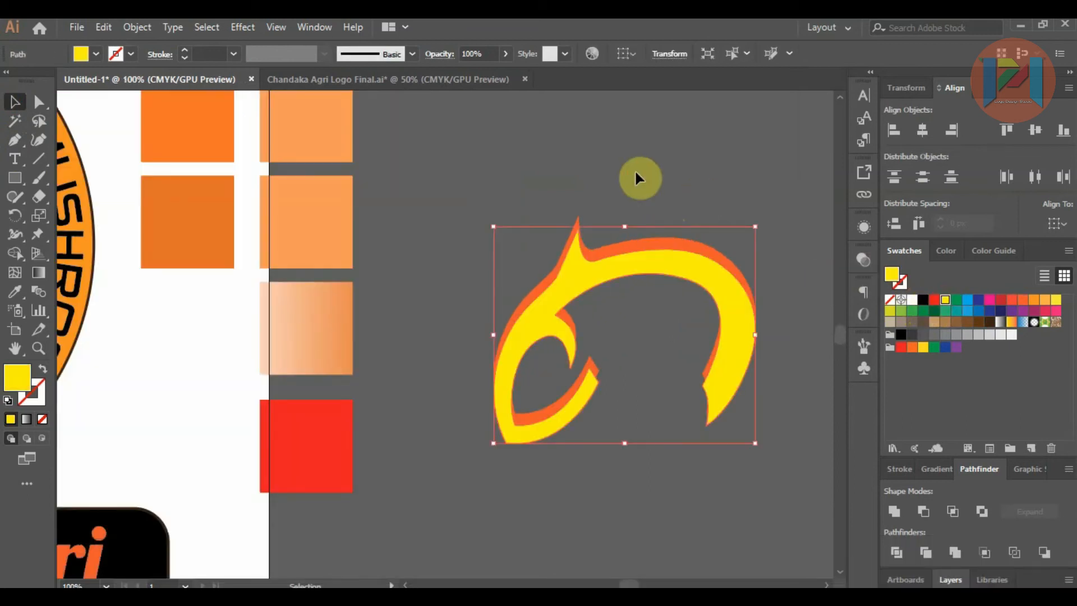
Step: Offset the yellow fish copy so that a thin orange edge of the copy behind it is exposed
left_click(634, 217, "alt")
scroll(635, 217, "up", 1)
left_click_drag(568, 295, 567, 285)
key("ctrl+minus")
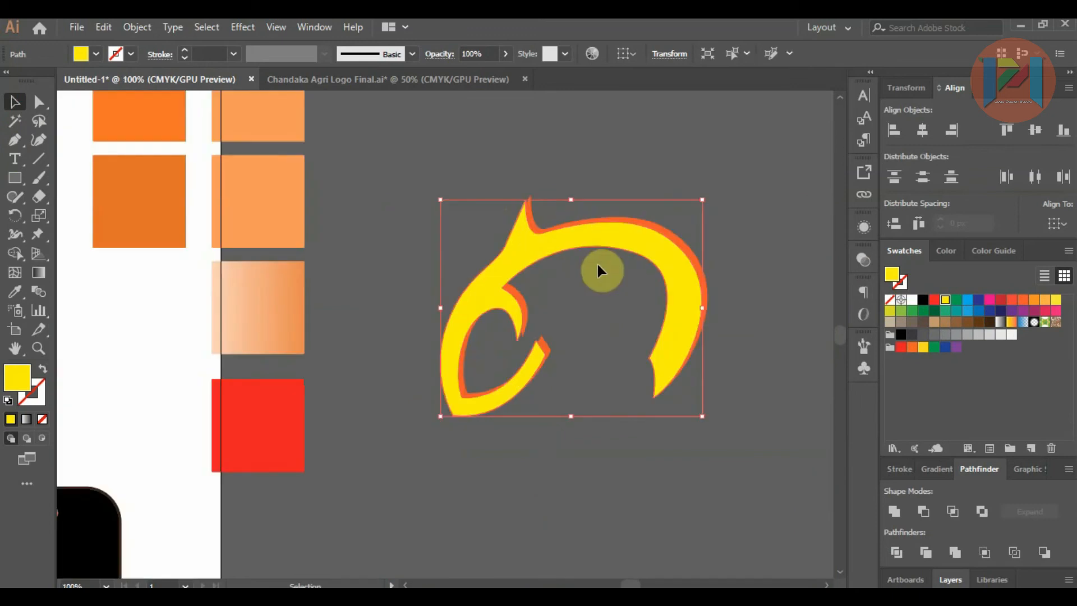
Step: Subtract the yellow fish copy from the orange one with Minus Front, leaving only the edge slivers
left_click_drag(457, 168, 729, 443)
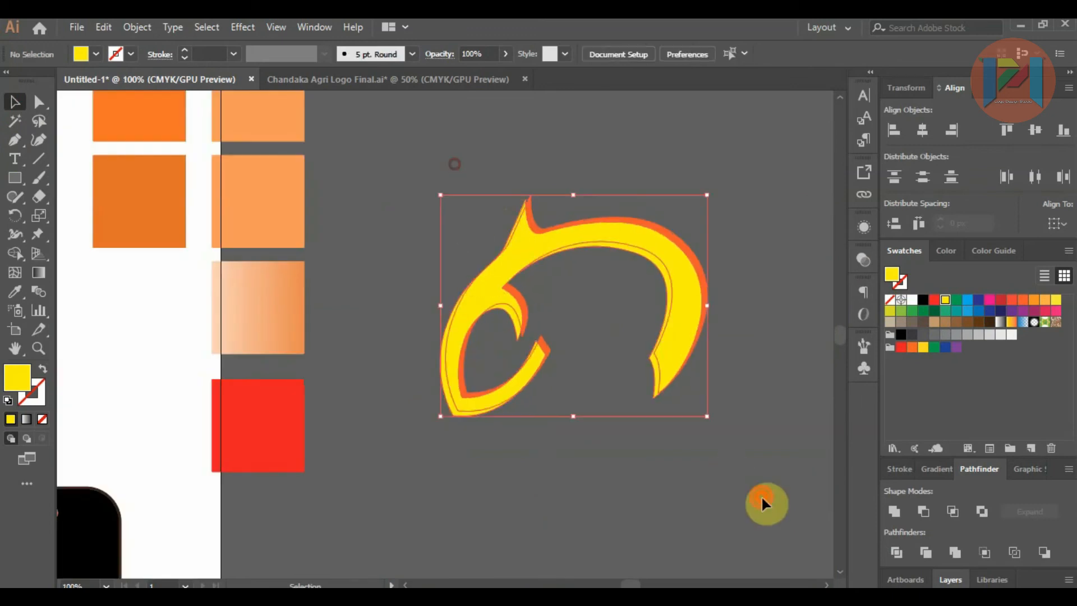
left_click(922, 509)
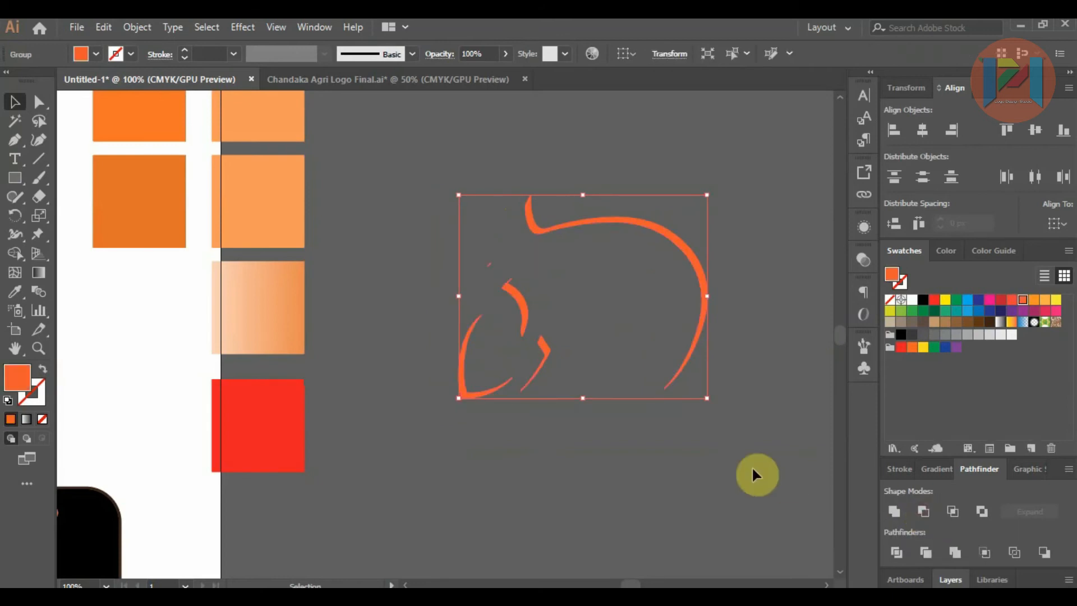
key("ctrl")
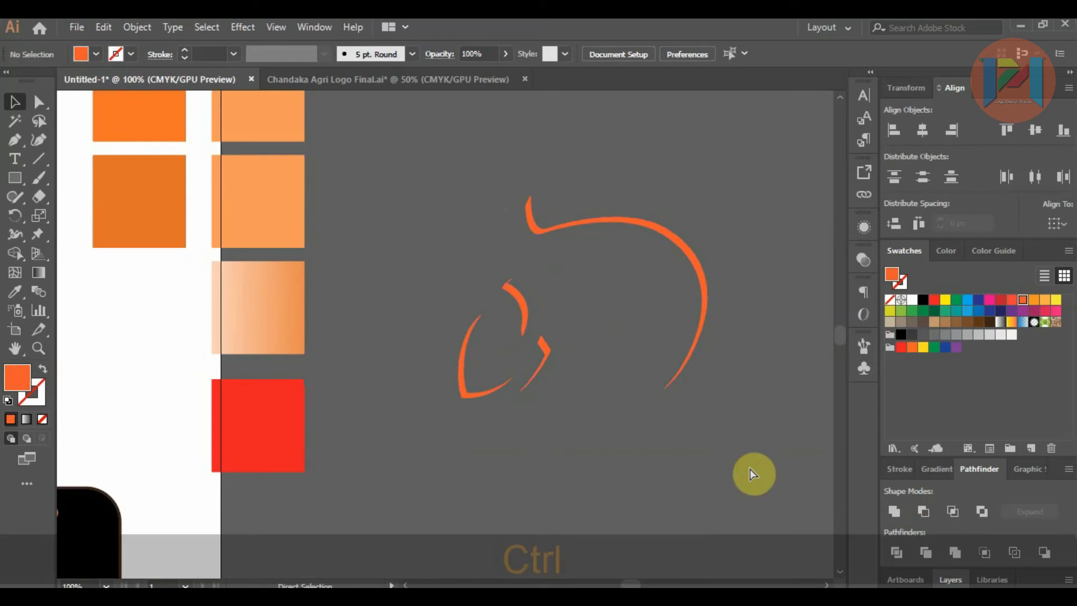
Step: Fill the group of fish edge slivers with the red swatch
left_click_drag(580, 321, 730, 417)
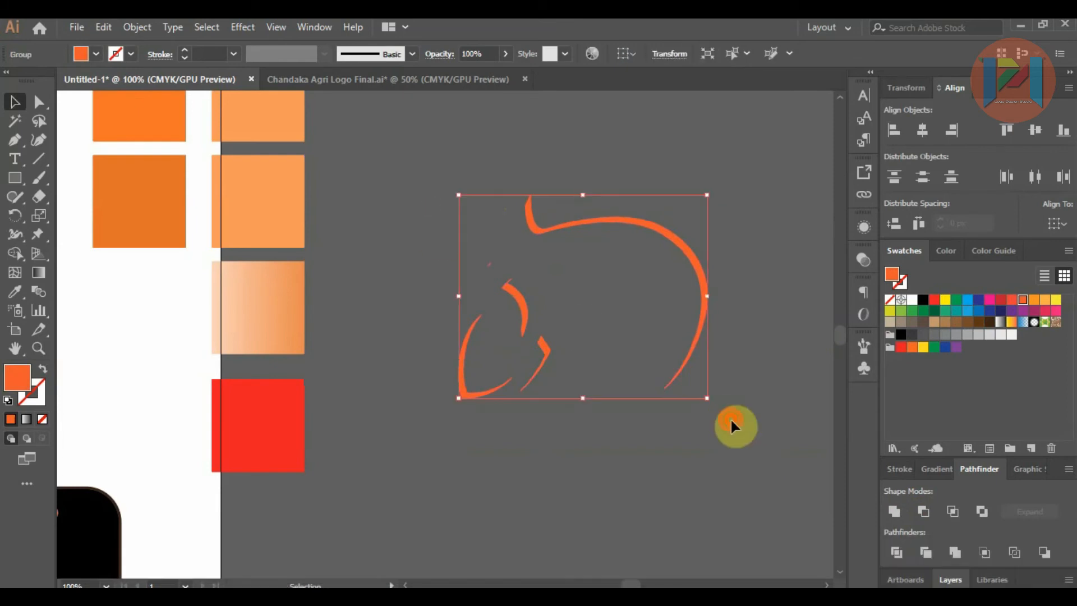
left_click(934, 301)
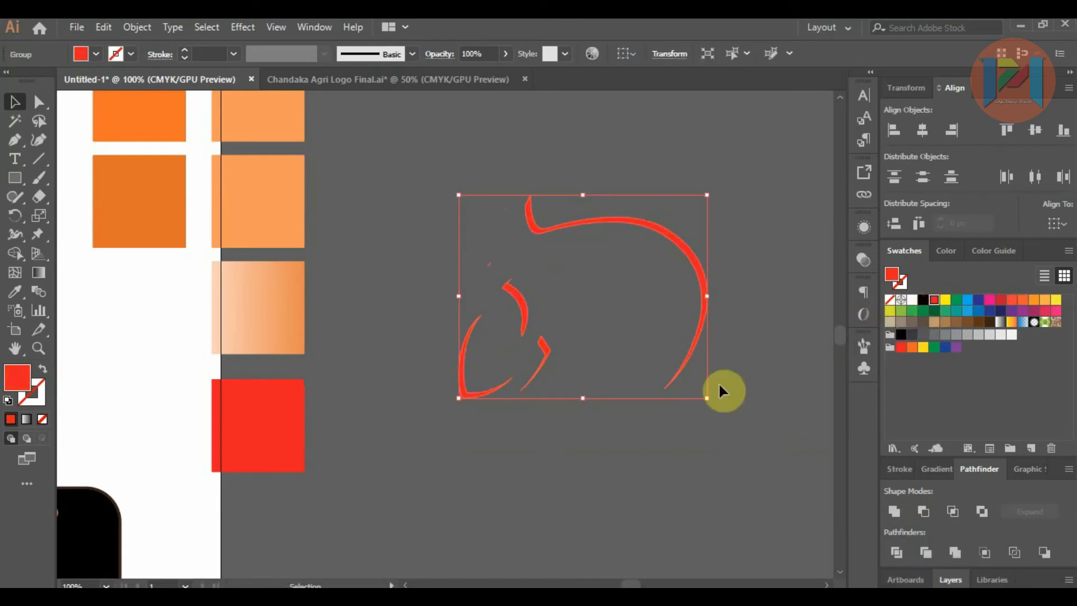
left_click(726, 387)
scroll(741, 372, "down", 4)
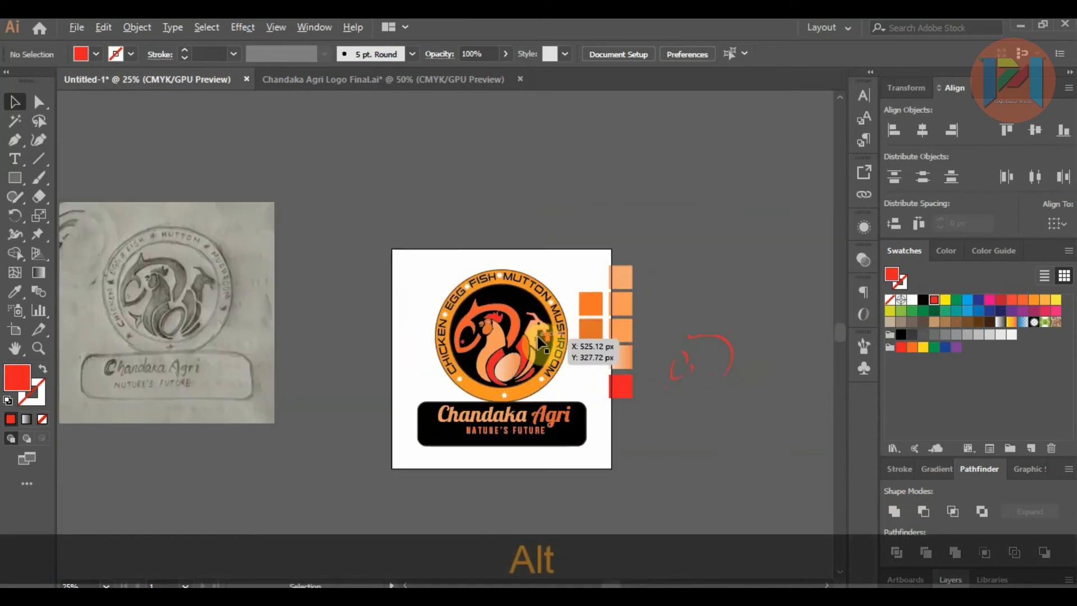
scroll(766, 359, "up", 3)
scroll(733, 362, "down", 2)
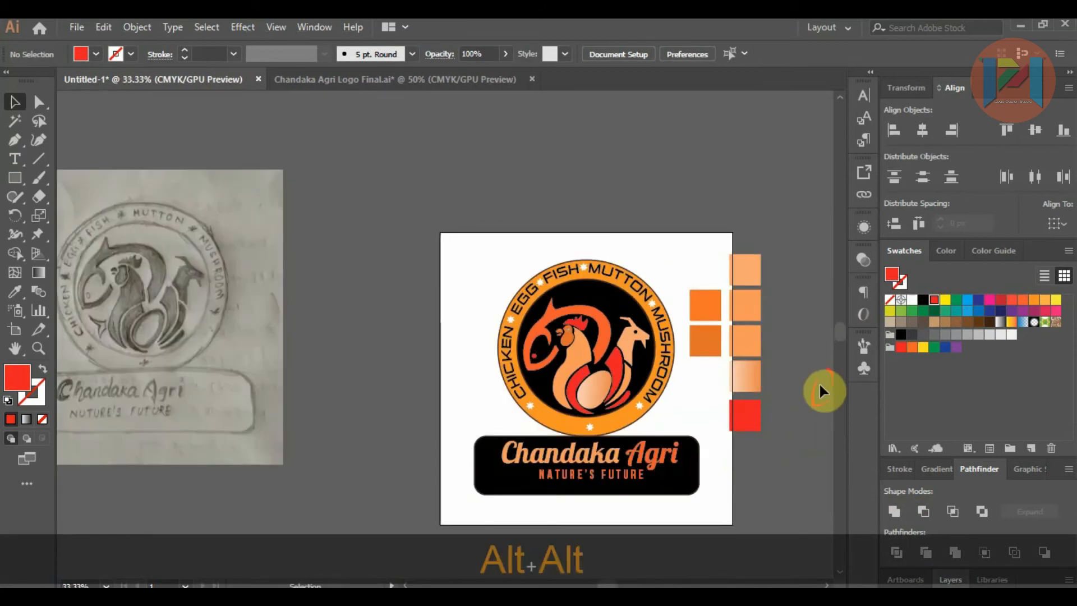
Step: Move the group of red edge slivers onto the fish body in the badge
left_click_drag(733, 374, 517, 328)
scroll(564, 329, "up", 3)
scroll(496, 322, "up", 1)
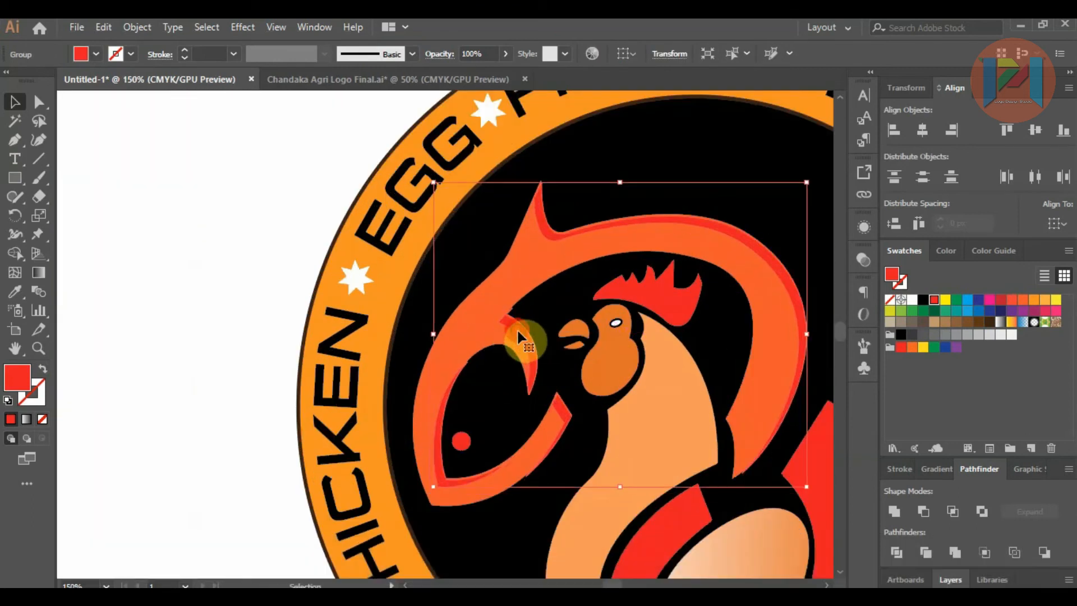
key("alt")
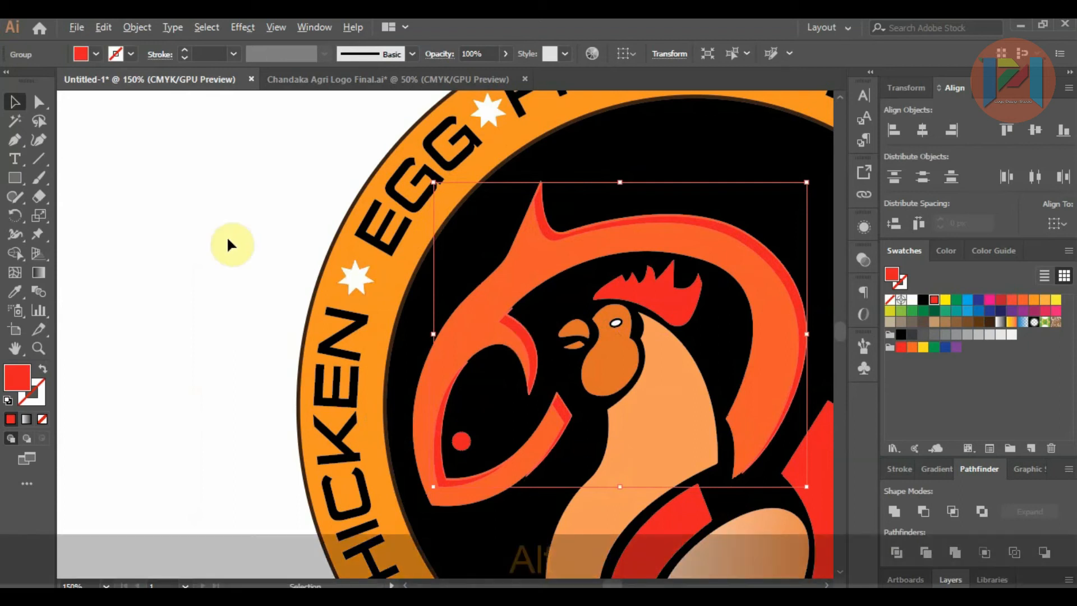
left_click(238, 244)
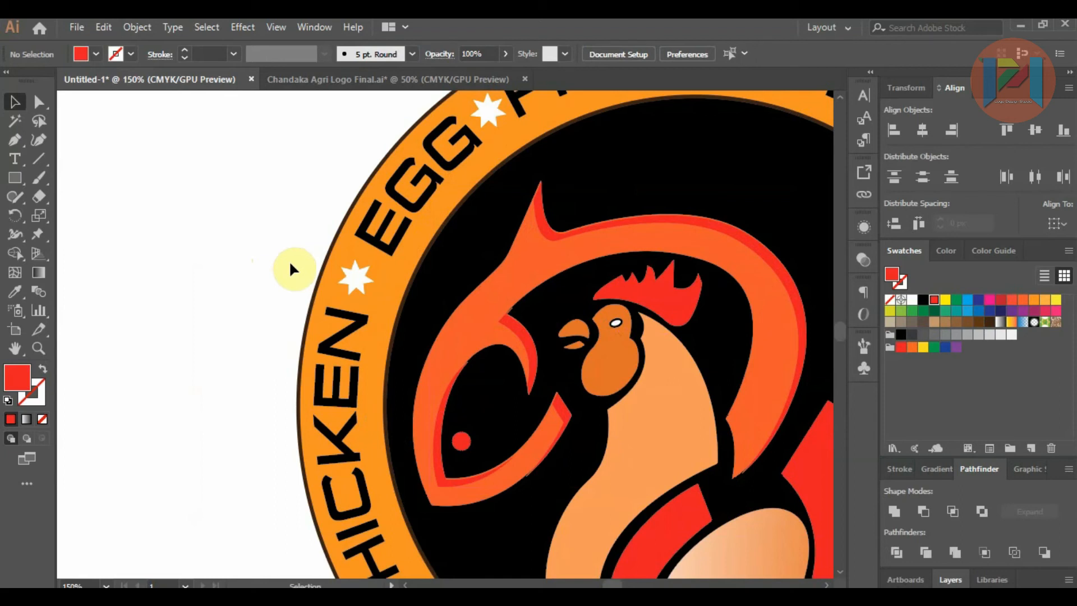
Step: Align the red slivers precisely with the fish's outline at the tip of its fin
key("alt")
scroll(493, 174, "up", 6)
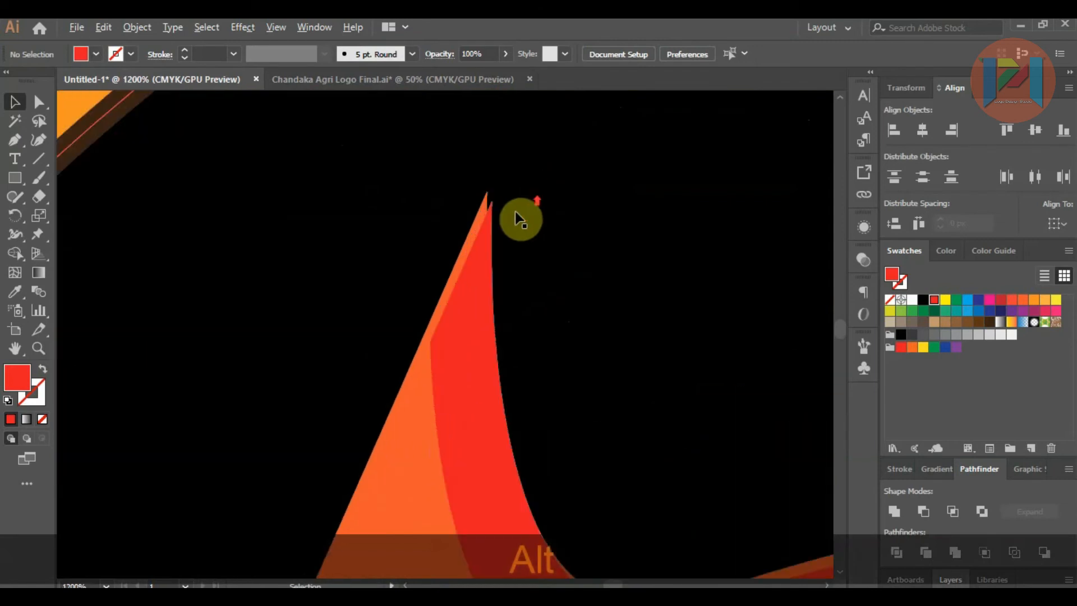
left_click_drag(479, 258, 473, 249)
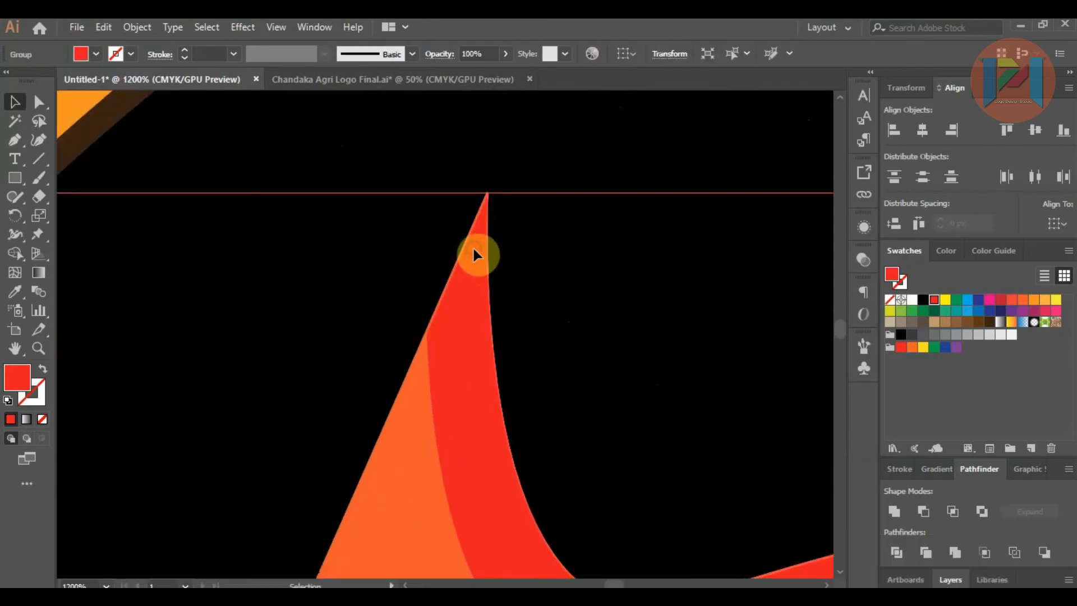
key("alt")
scroll(471, 264, "up", 3)
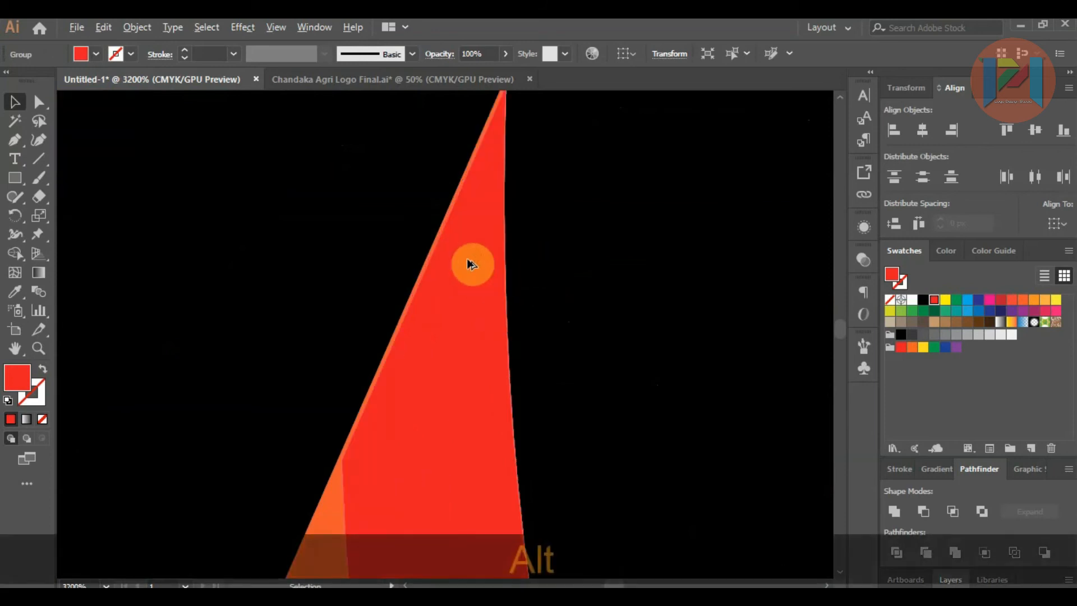
left_click_drag(450, 255, 447, 251)
key("alt")
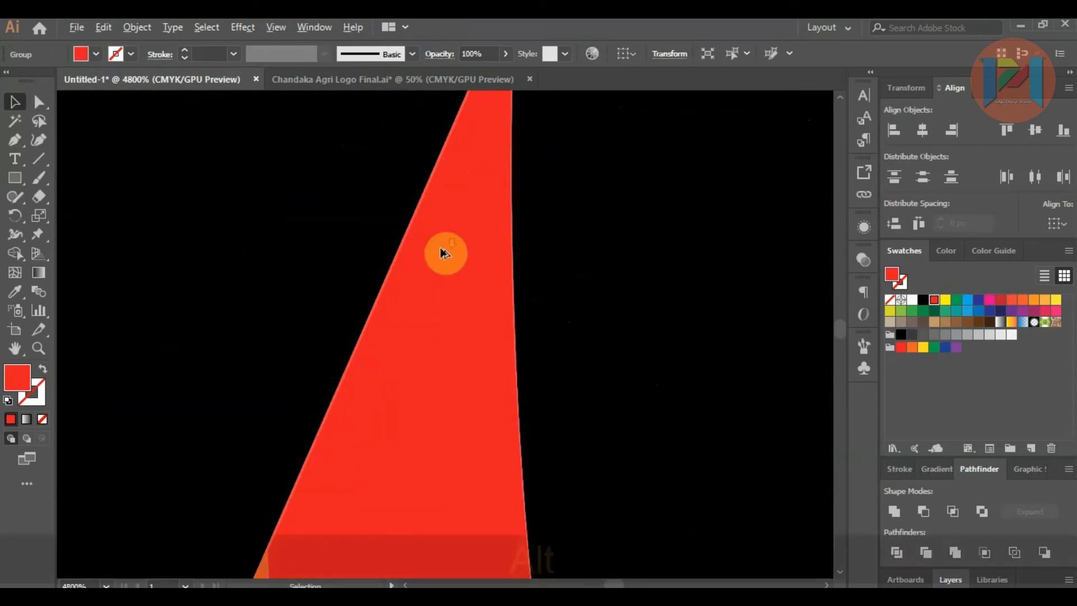
scroll(445, 253, "down", 12)
left_click(656, 209)
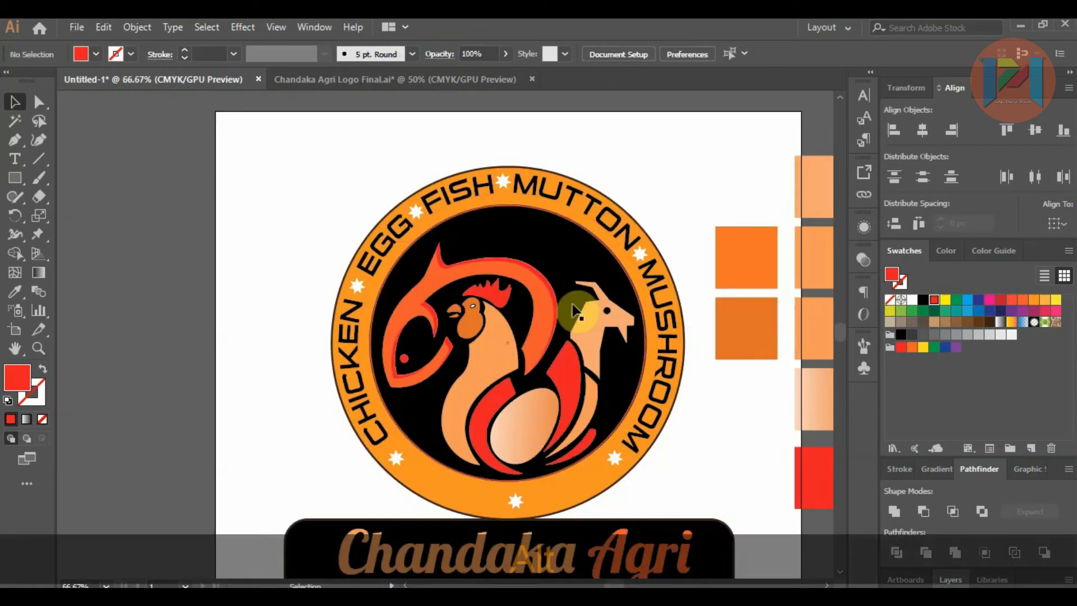
Step: Place two overlapping copies of the chicken body outside the artboard, offset sideways so that a thin edge of the back copy is exposed
scroll(502, 325, "up", 2)
scroll(494, 314, "down", 2)
left_click(473, 275)
key("alt")
left_click_drag(473, 286, 180, 273)
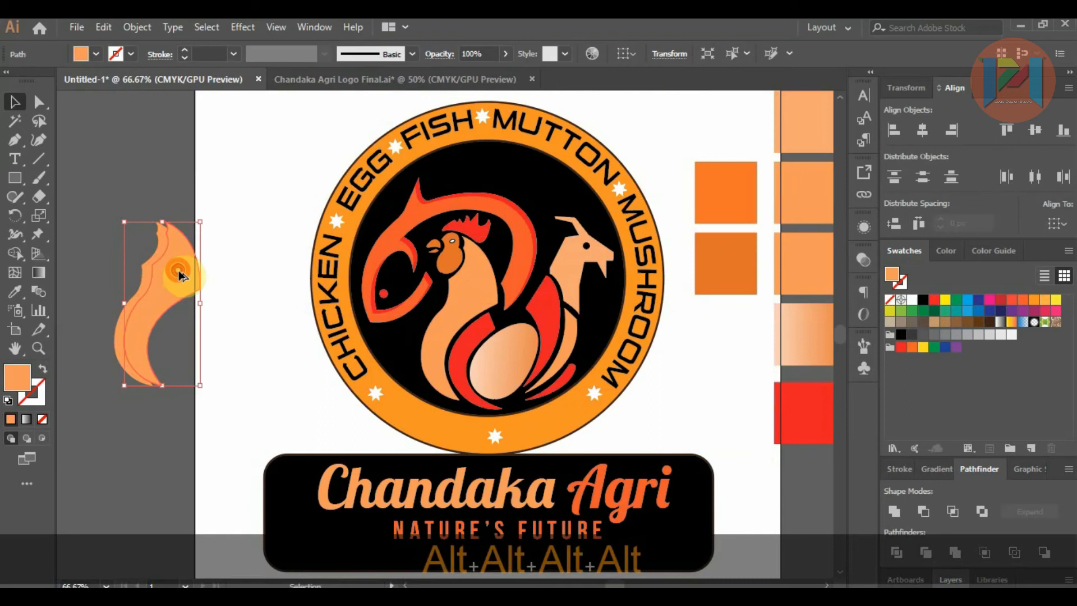
key("Left")
key("Left")
key("Left")
key("Left")
key("Left")
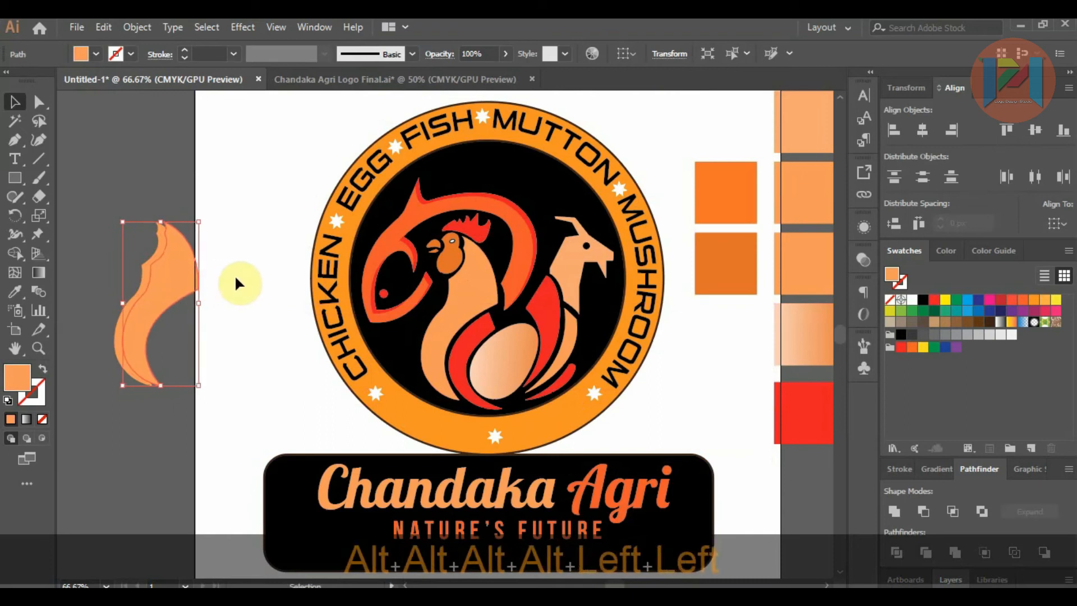
key("Left")
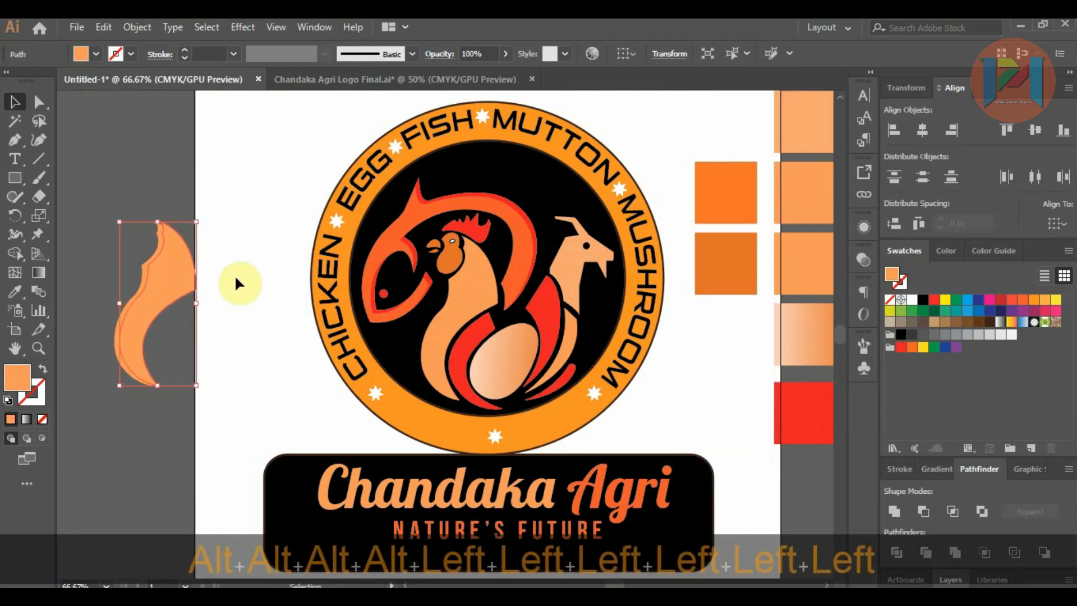
Step: Subtract the front chicken body copy from the back one with Minus Front, leaving only the edge sliver
left_click(130, 208)
left_click_drag(124, 229, 179, 338)
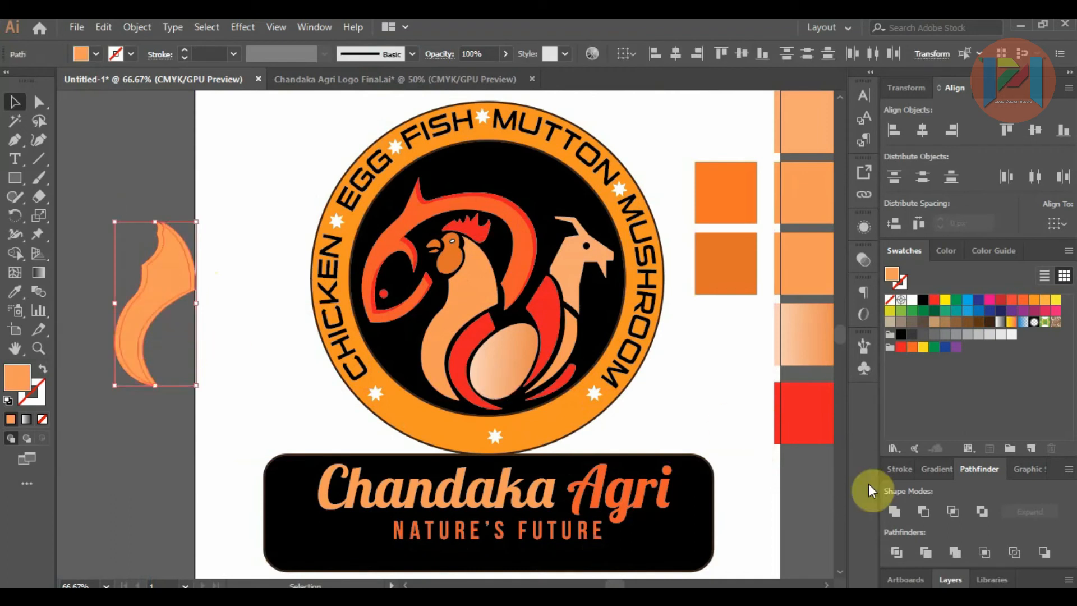
left_click(923, 511)
left_click(134, 161)
Step: Position the sliver along the chicken body's front edge and fill it with the fish's orange using the Eyedropper
left_click_drag(163, 226, 475, 223)
scroll(467, 250, "up", 6)
scroll(476, 224, "down", 6)
left_click(15, 291)
left_click(547, 191)
left_click(14, 103)
left_click(111, 151)
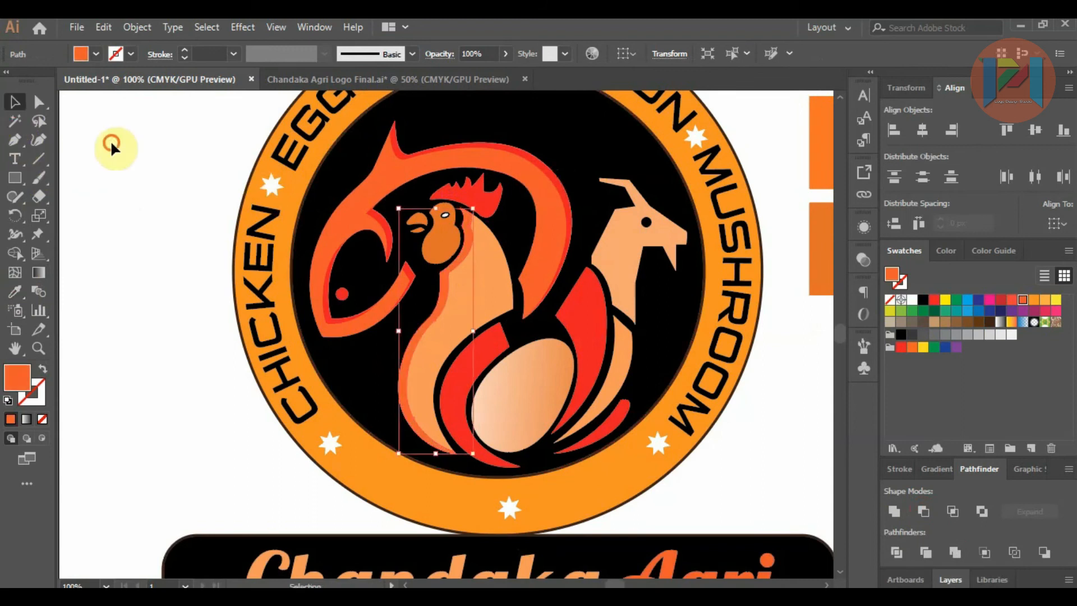
Step: Recolour the chicken body with the Eyedropper, sampling the bright orange sample square beside the badge
left_click(488, 258)
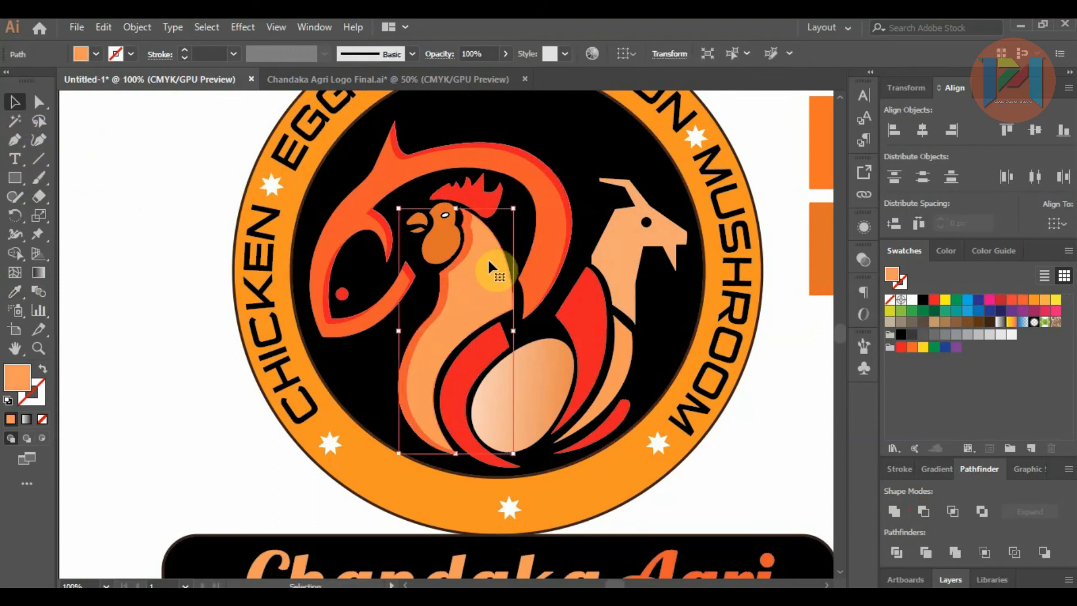
scroll(348, 287, "down", 1)
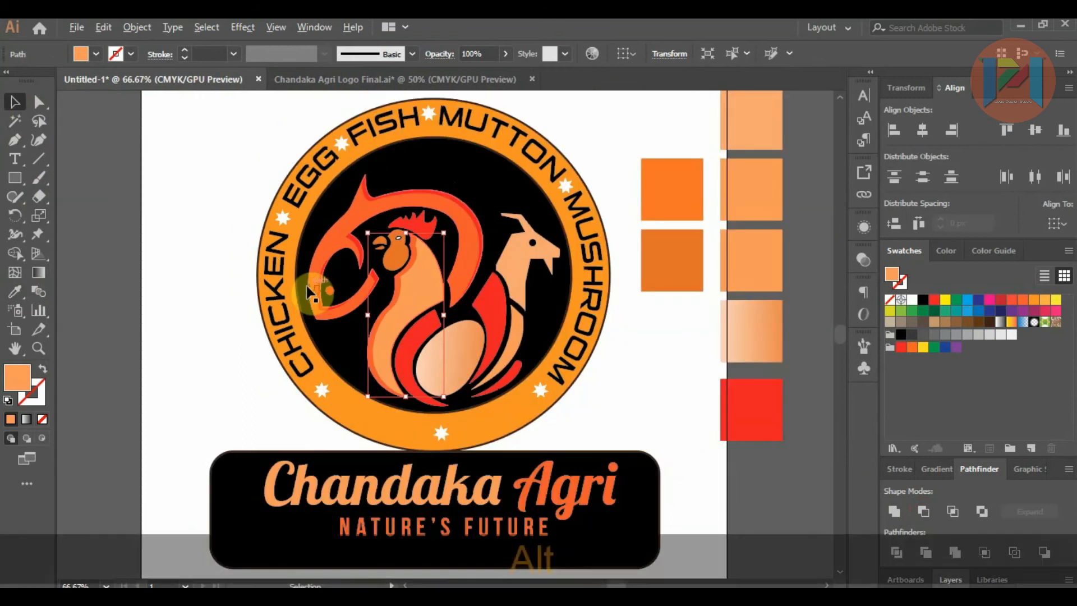
left_click(17, 297)
left_click(752, 185)
left_click(753, 178)
left_click(753, 250)
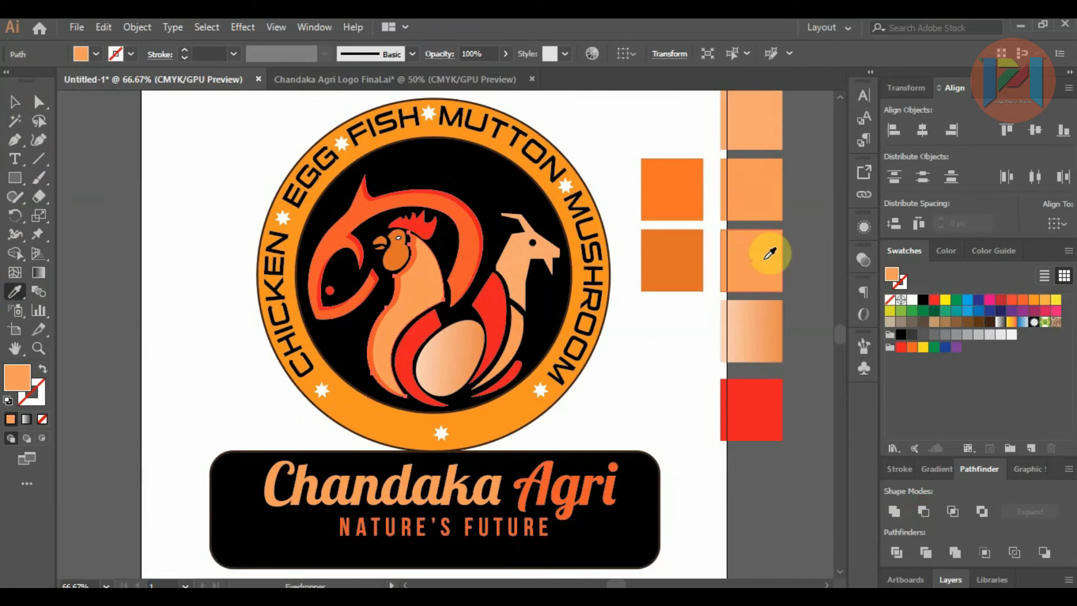
left_click(674, 254)
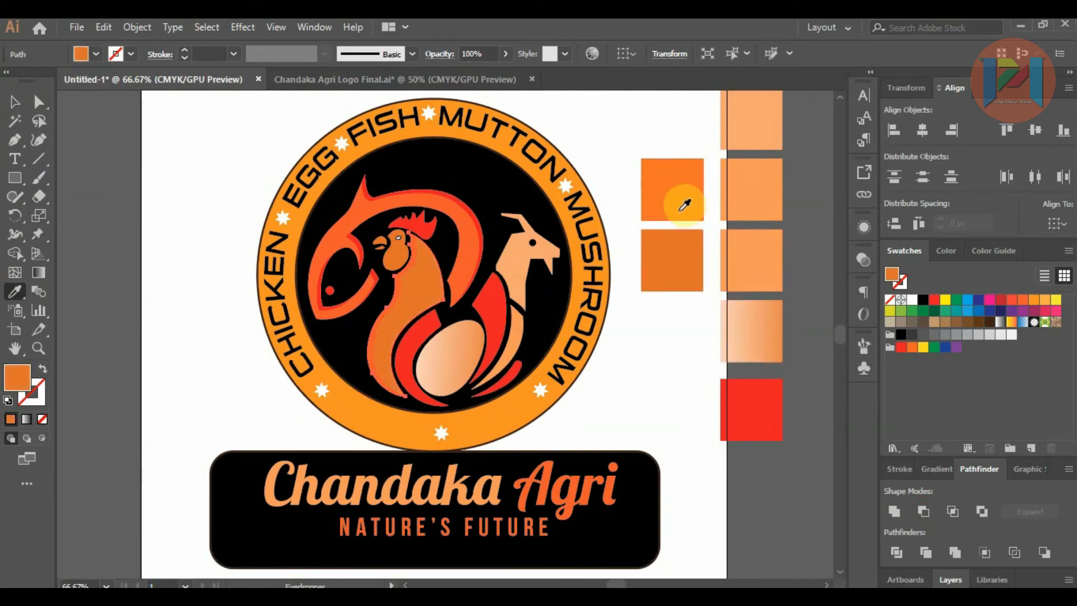
left_click(12, 101)
left_click(106, 137)
Step: Fill the goat's curved lower body with the chicken body's orange using the Eyedropper
scroll(446, 286, "up", 1, "alt")
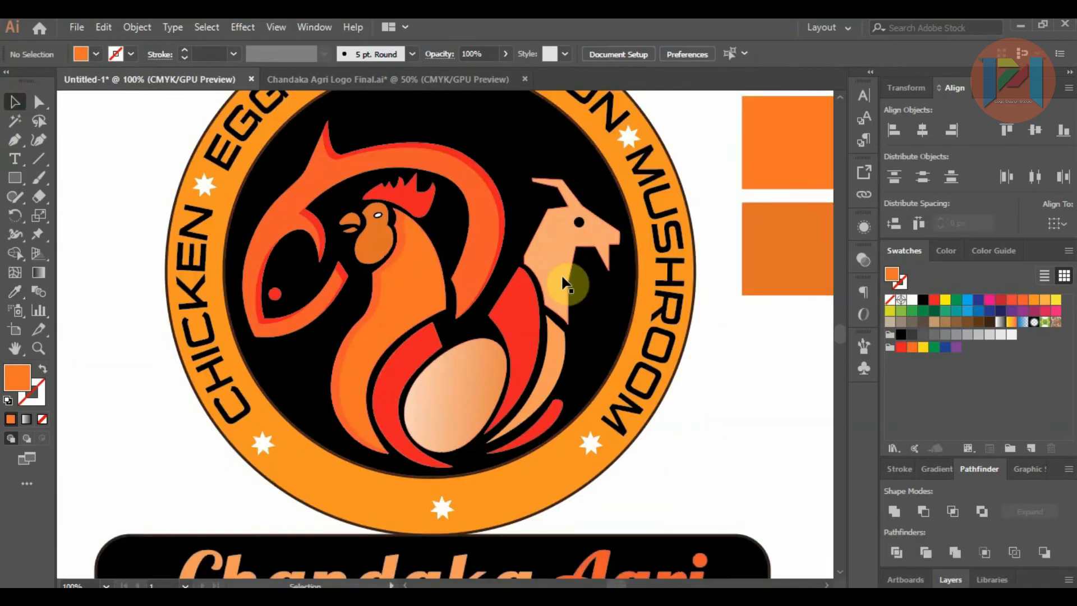
left_click(562, 363)
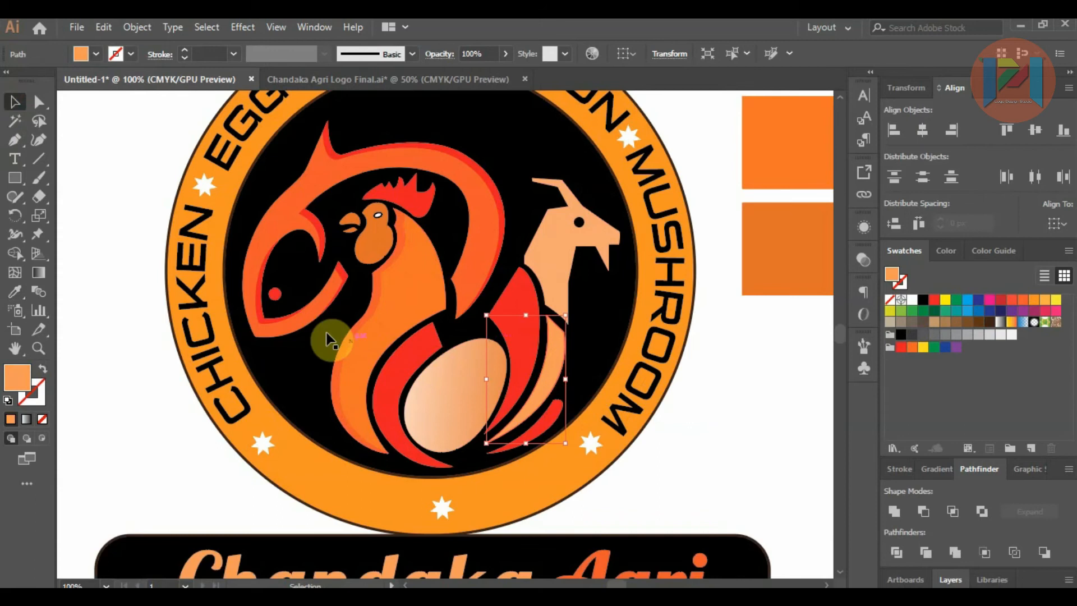
left_click(22, 293)
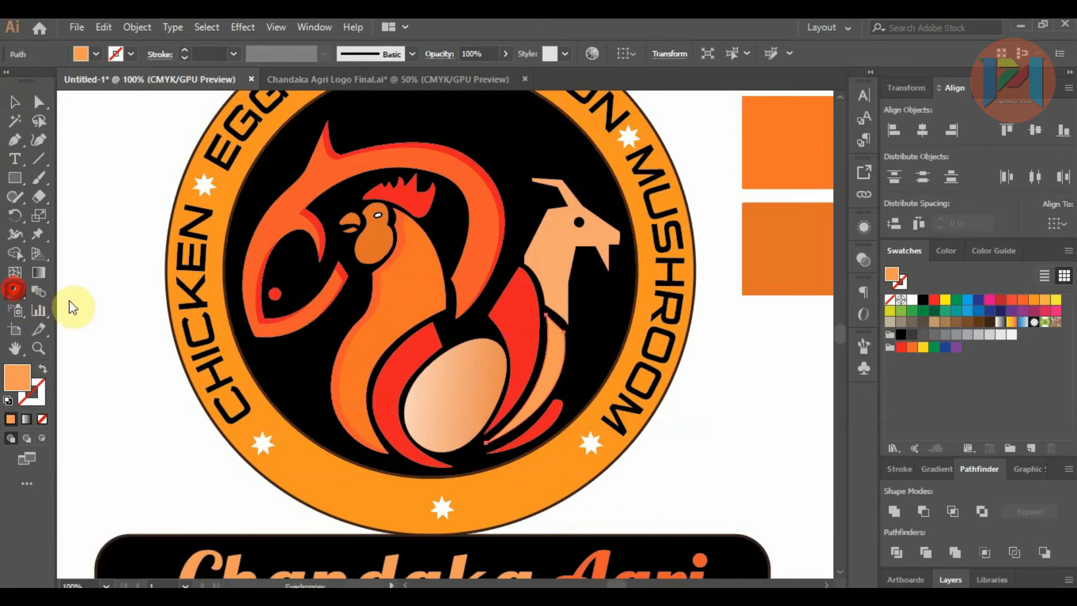
left_click(392, 306)
left_click(14, 104)
left_click(91, 168)
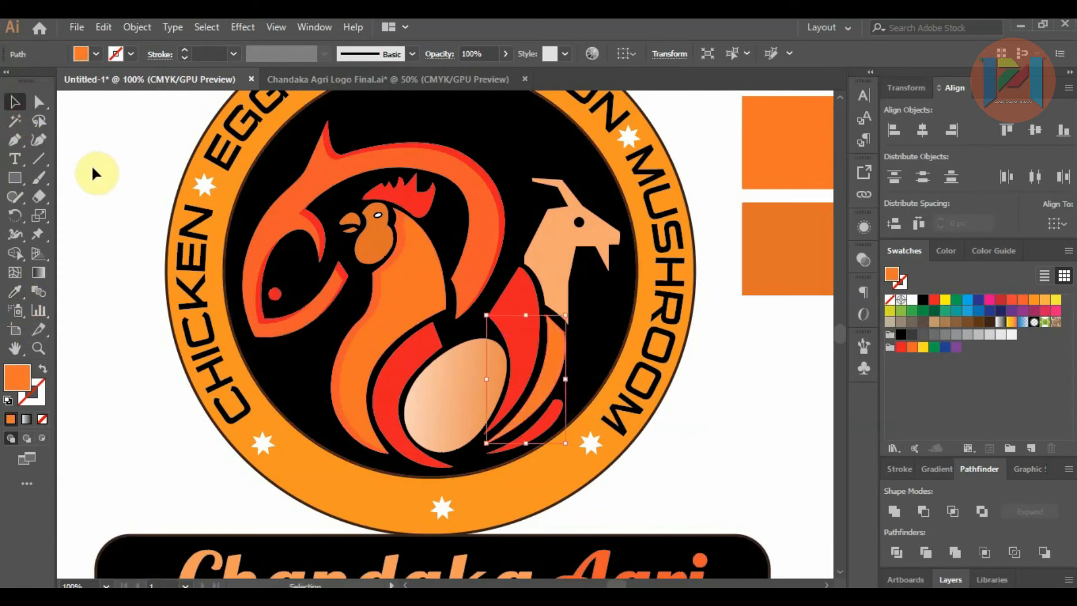
Step: Place two overlapping copies of the egg outside the artboard, offset slightly so that a thin edge of the back copy is exposed
scroll(392, 305, "down", 2, "alt")
left_click_drag(411, 334, 716, 284)
scroll(718, 273, "up", 2, "alt")
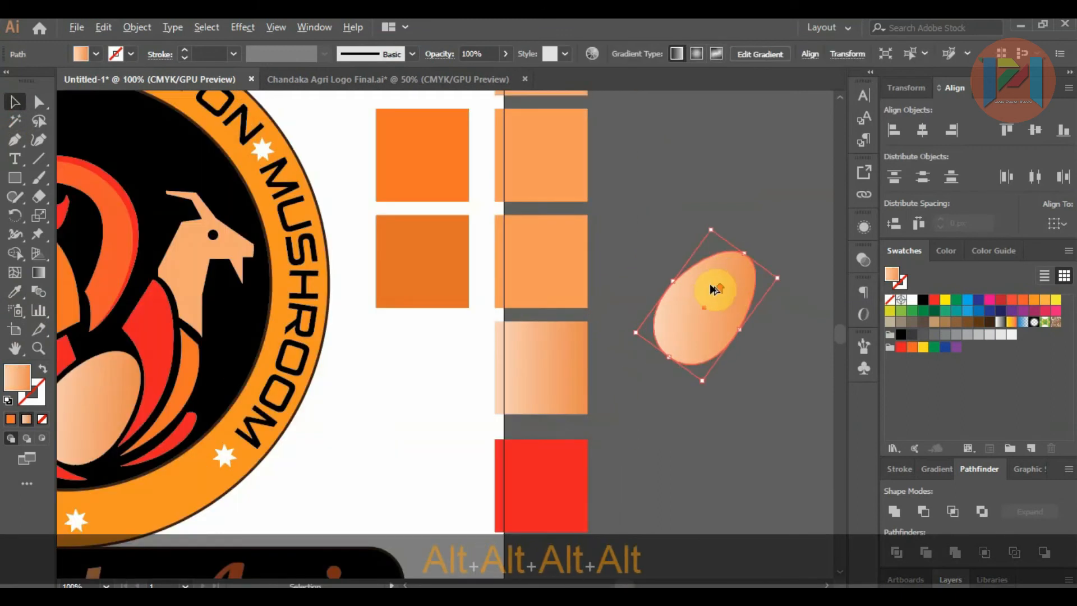
scroll(712, 286, "up", 3, "alt")
scroll(663, 284, "down", 1, "alt")
left_click_drag(663, 289, 670, 295)
Step: Subtract the front egg copy from the back one with Minus Front, leaving a thin crescent
left_click(593, 229)
left_click(675, 322)
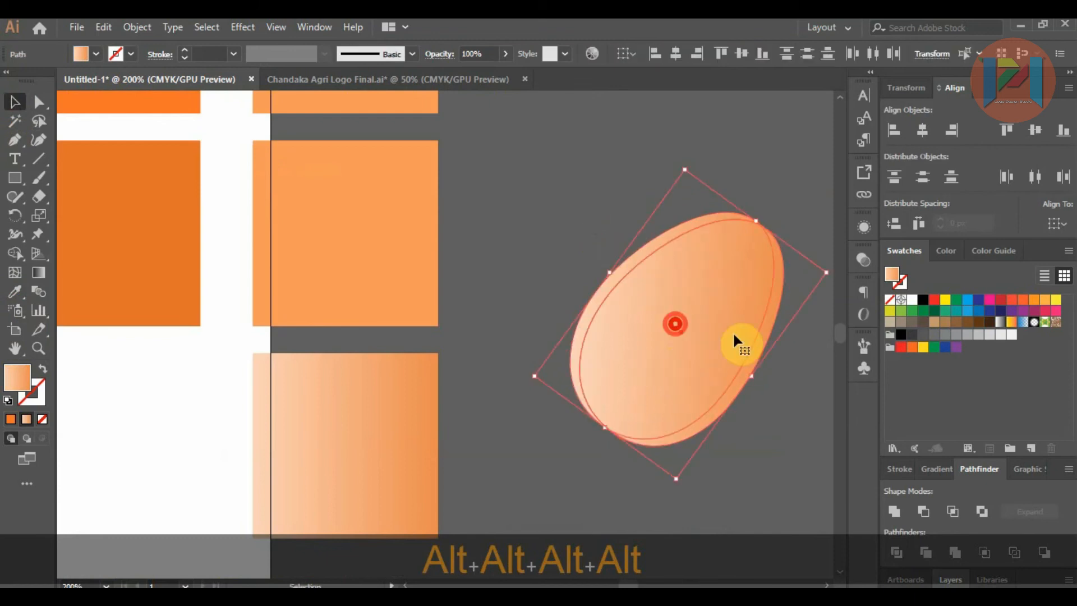
left_click(922, 511)
left_click(683, 442)
scroll(648, 304, "down", 2)
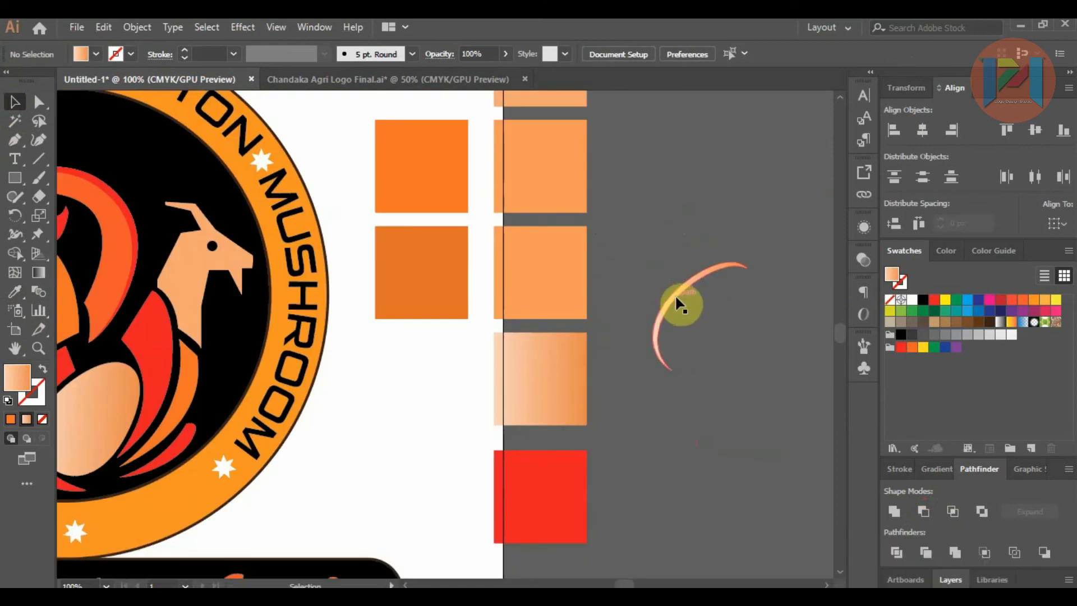
Step: Move the gradient crescent onto the egg in the badge
right_click(676, 297)
left_click(634, 267)
scroll(695, 289, "down", 3)
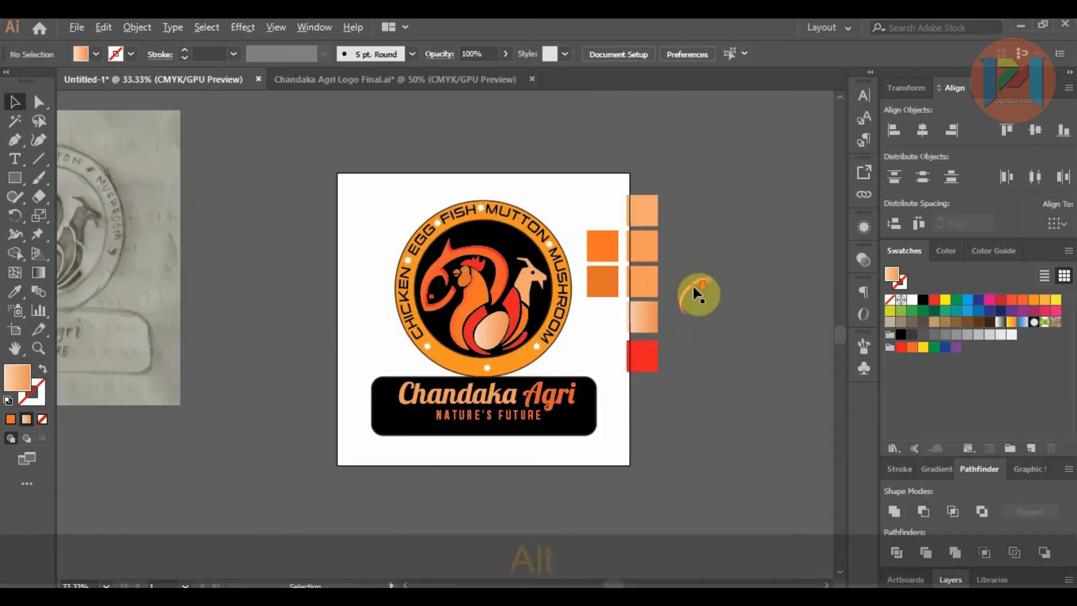
scroll(511, 263, "up", 2)
scroll(832, 334, "down", 1)
left_click_drag(806, 311, 496, 359)
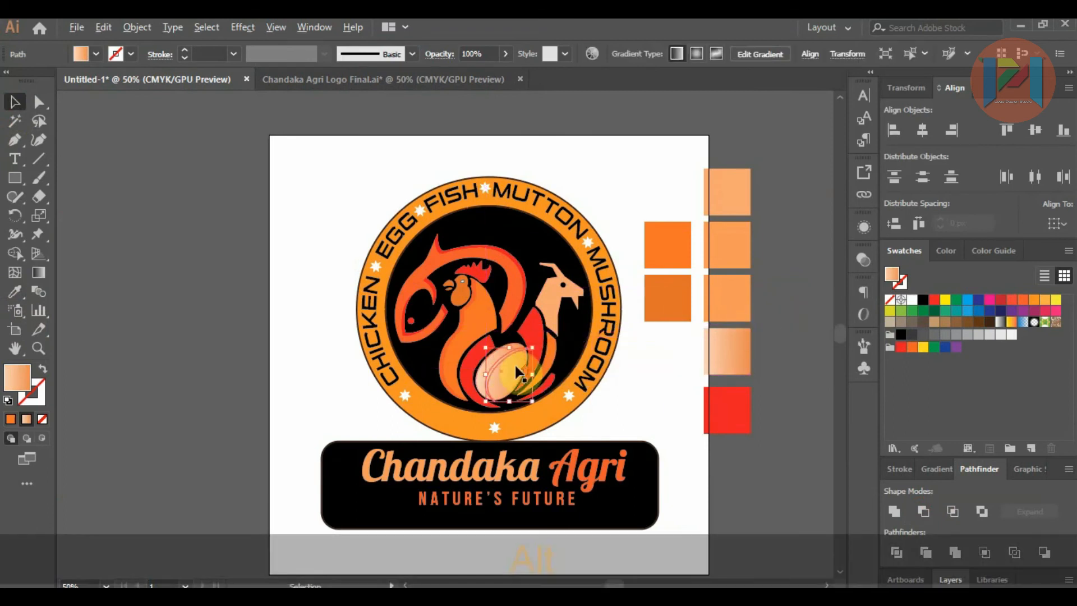
Step: Reflect the crescent across the vertical axis, and rotate and scale it to fit inside the egg's right-hand curve
scroll(496, 359, "up", 3)
right_click(483, 341)
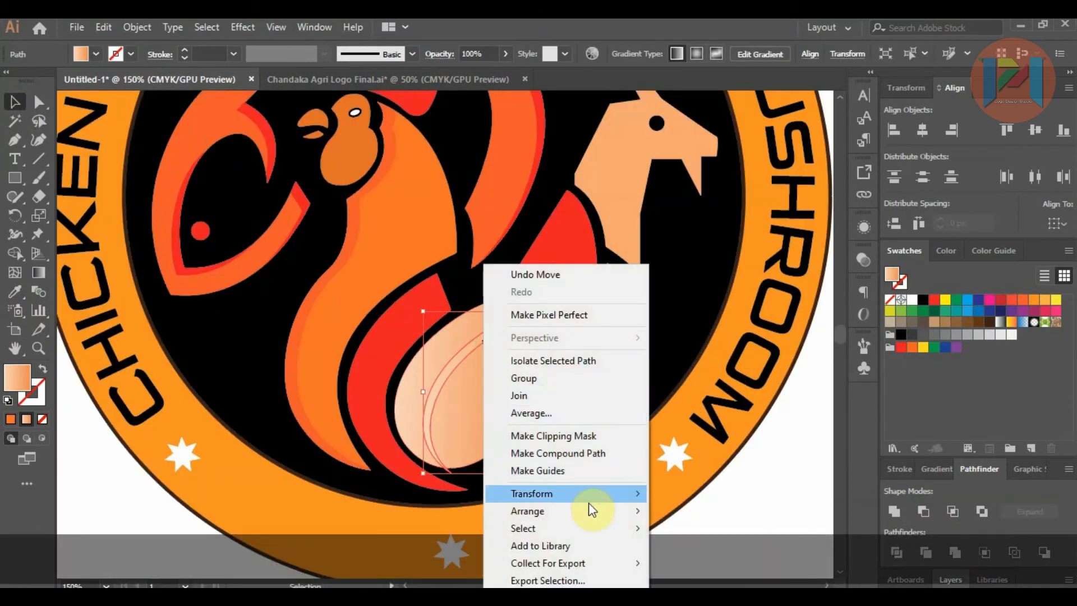
mouse_move(596, 511)
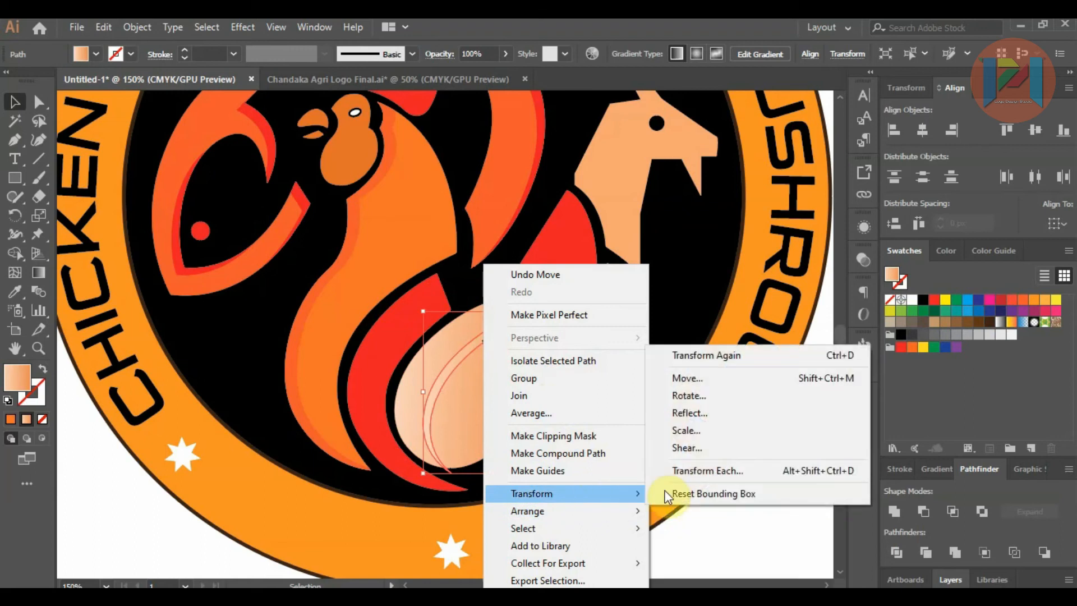
left_click(689, 414)
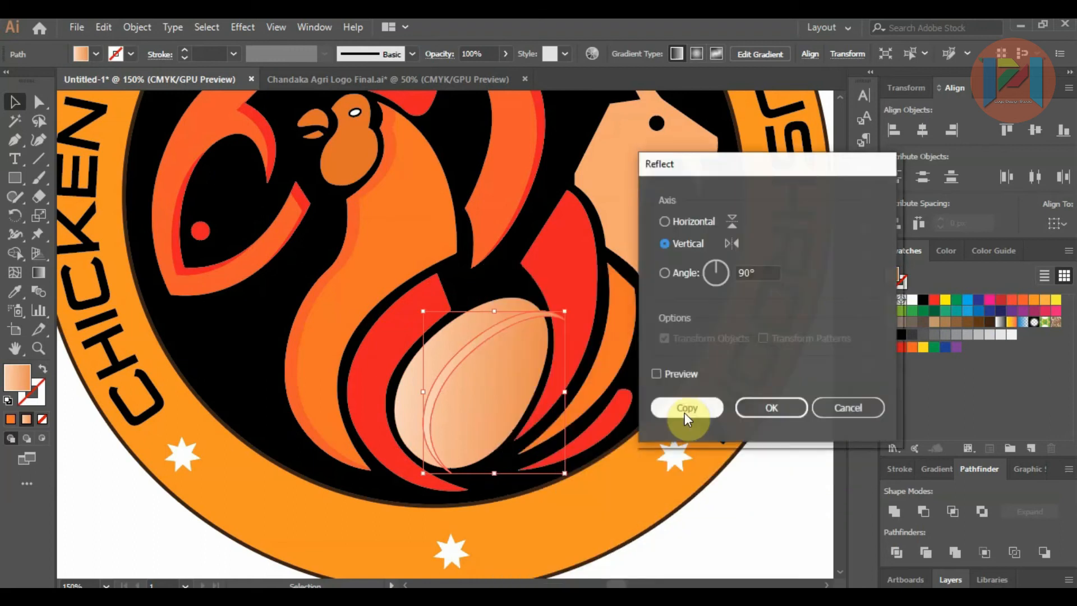
left_click(657, 374)
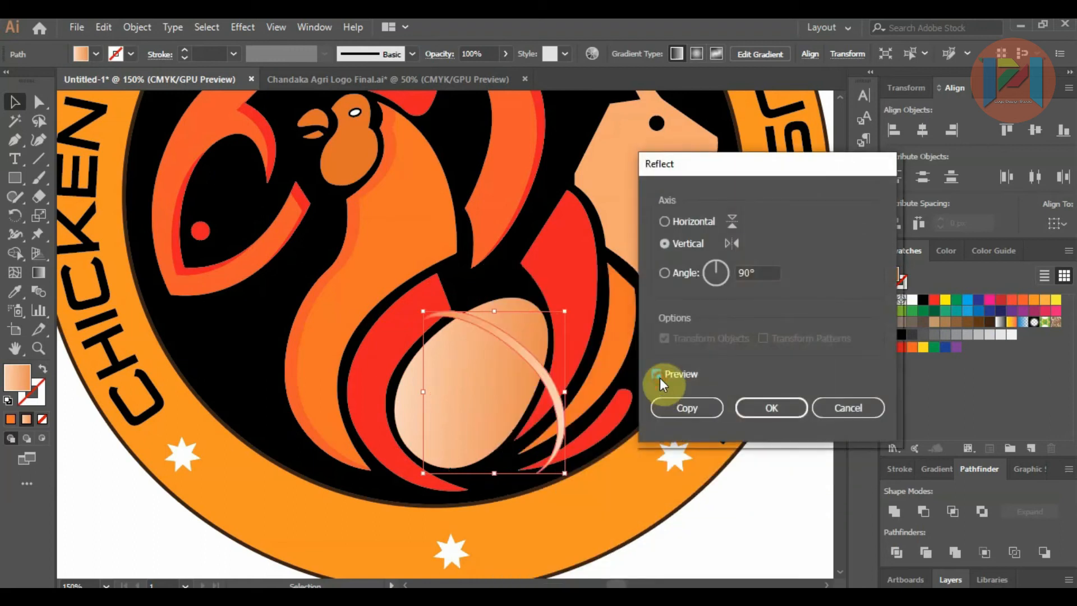
left_click(668, 221)
left_click(665, 244)
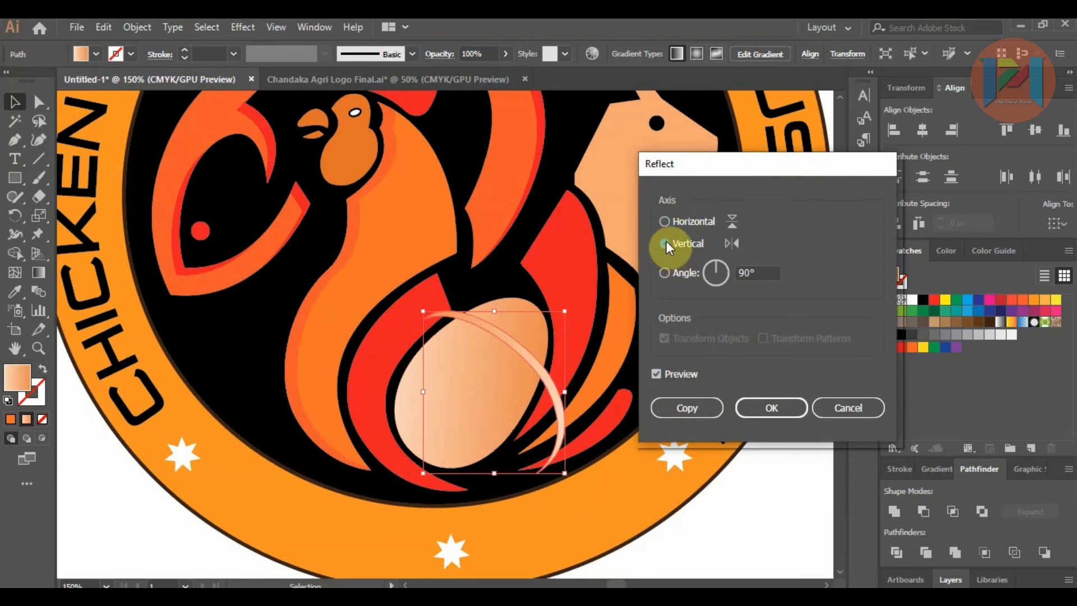
left_click(664, 224)
left_click(665, 243)
left_click(764, 409)
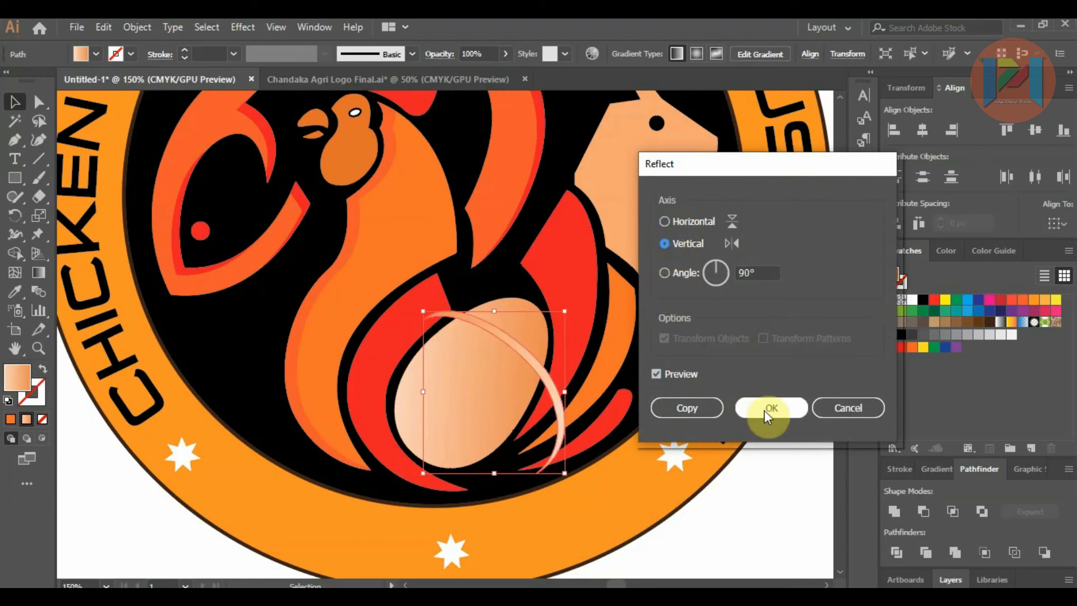
left_click_drag(569, 312, 530, 291)
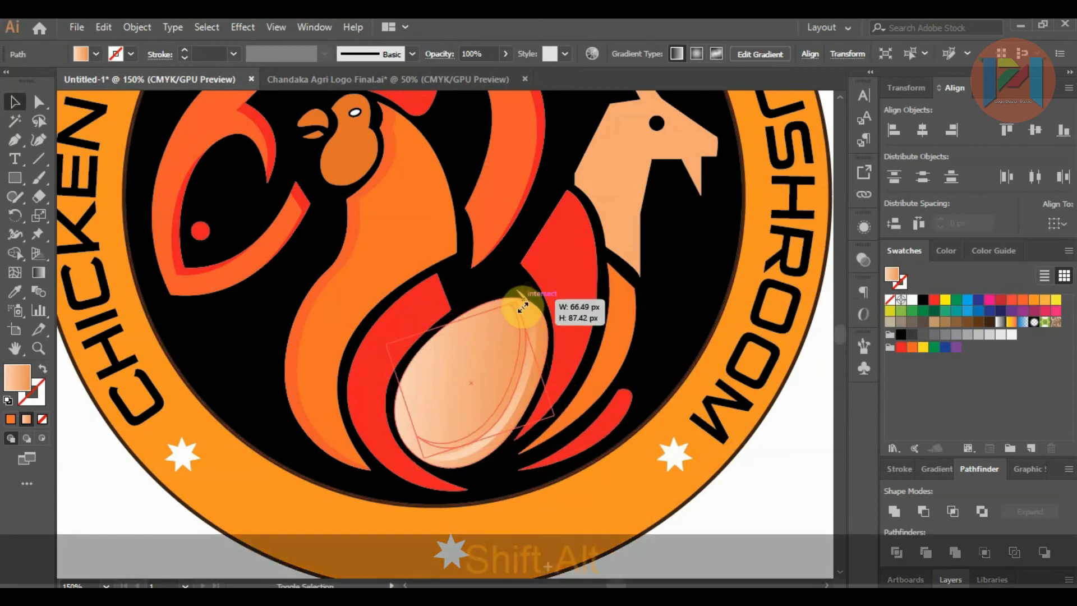
left_click_drag(520, 366, 524, 372)
Step: Reshape the egg's crescent highlight by adjusting the curve at its lower tip and moving the middle anchor of its inner edge
scroll(517, 456, "up", 2)
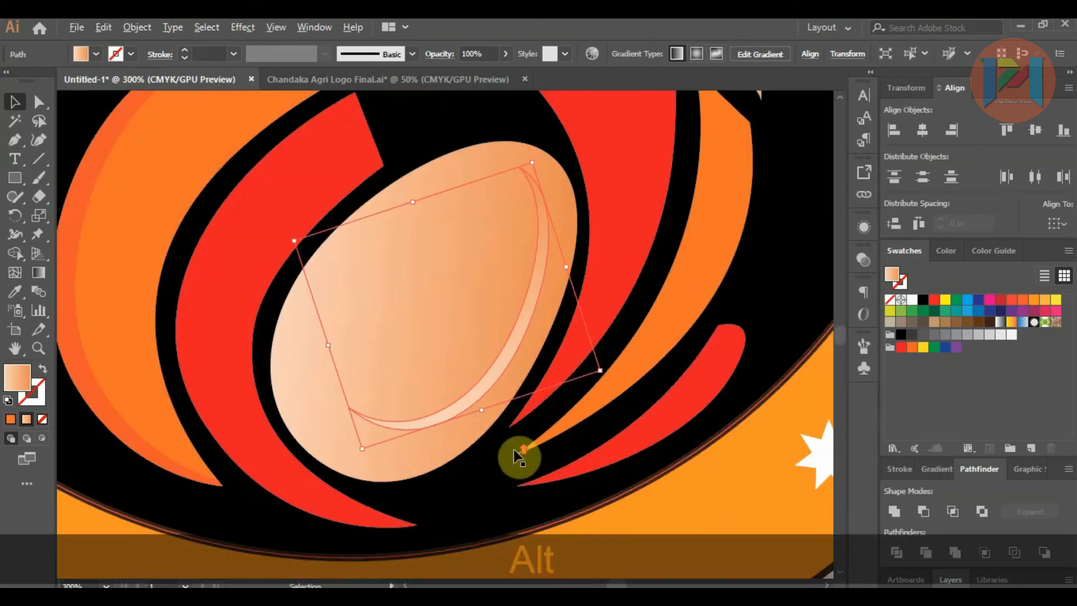
left_click(39, 102)
left_click(354, 413)
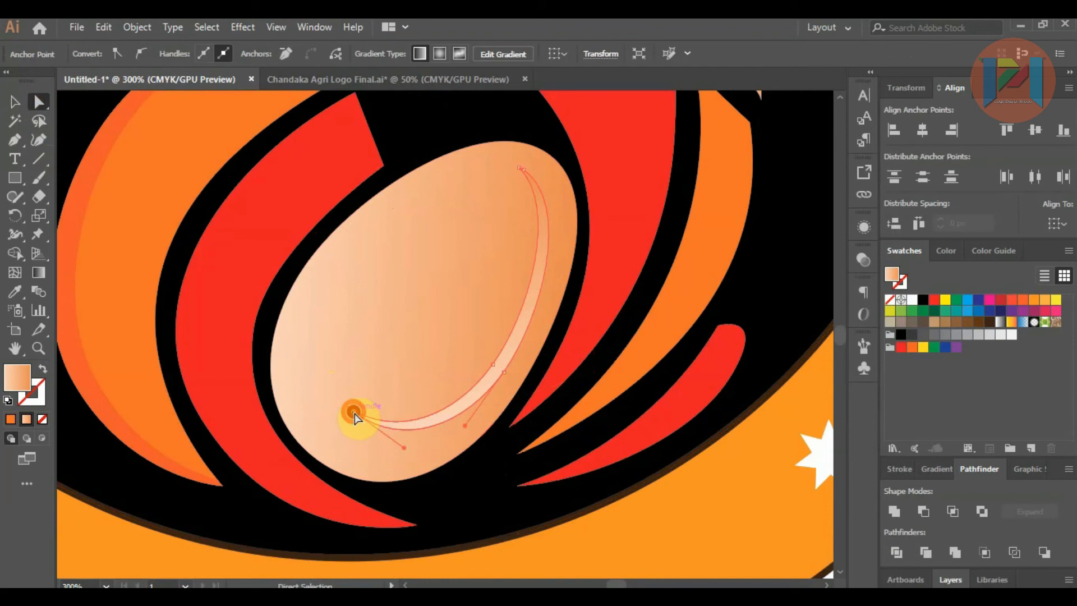
scroll(389, 379, "up", 1)
scroll(389, 379, "down", 1)
left_click_drag(391, 386, 417, 357)
left_click_drag(486, 311, 501, 271)
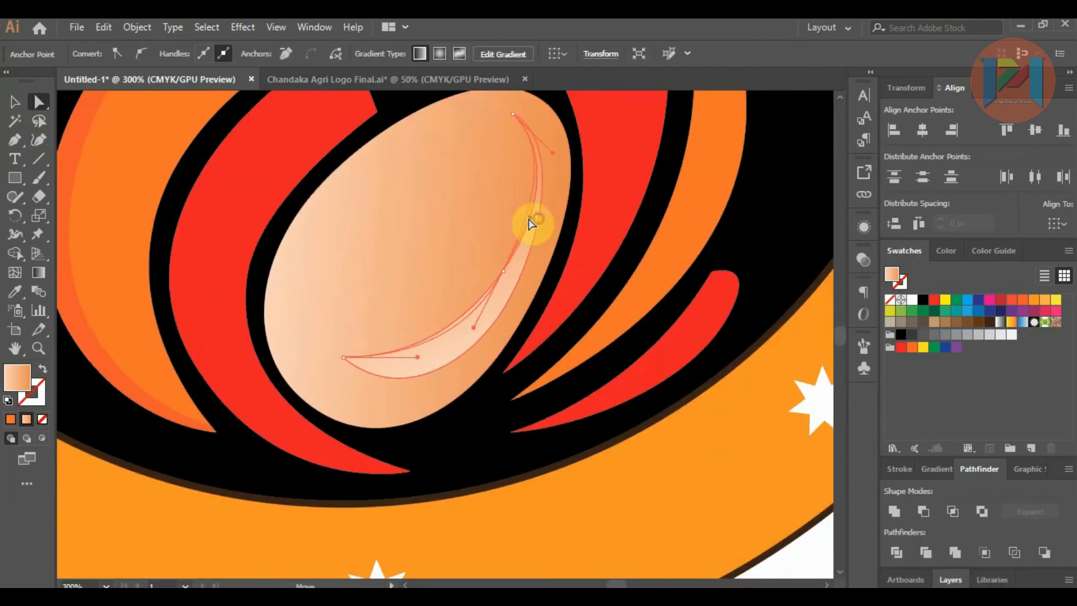
Step: Adjust the curve handles along the crescent's edges and reposition its upper tip on the egg
left_click_drag(552, 153, 530, 188)
left_click(504, 271)
left_click_drag(515, 115, 471, 203)
scroll(483, 127, "up", 6)
scroll(498, 183, "down", 5)
left_click_drag(329, 537, 506, 475)
Step: Remove two surplus anchor points from the egg's crescent and adjust the curve between them
left_click(464, 432)
left_click(286, 54)
left_click_drag(509, 274, 472, 279)
scroll(496, 152, "up", 2)
left_click(476, 167)
left_click(289, 54)
Step: Move the inner-edge anchor of the crescent and smooth the curve along its upper half
scroll(447, 178, "down", 2)
mouse_move(445, 380)
left_mouse_down()
mouse_move(419, 353)
mouse_move(435, 337)
mouse_move(432, 363)
left_mouse_up()
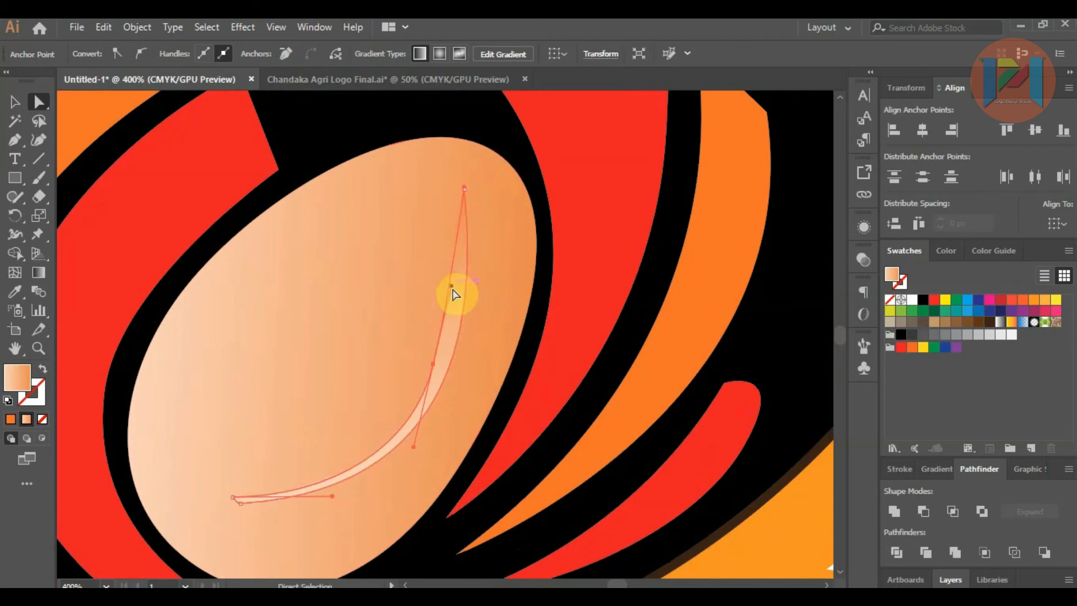
left_click_drag(463, 294, 464, 293)
left_click(460, 311)
left_click_drag(446, 358, 469, 378)
Step: Extend the curve handle at the crescent's lower end, then try an anchor move near the upper tip and undo it
scroll(429, 269, "down", 2)
scroll(351, 410, "up", 3)
scroll(344, 364, "up", 3)
left_click_drag(320, 385, 399, 371)
scroll(224, 387, "down", 5)
left_click_drag(408, 218, 404, 220)
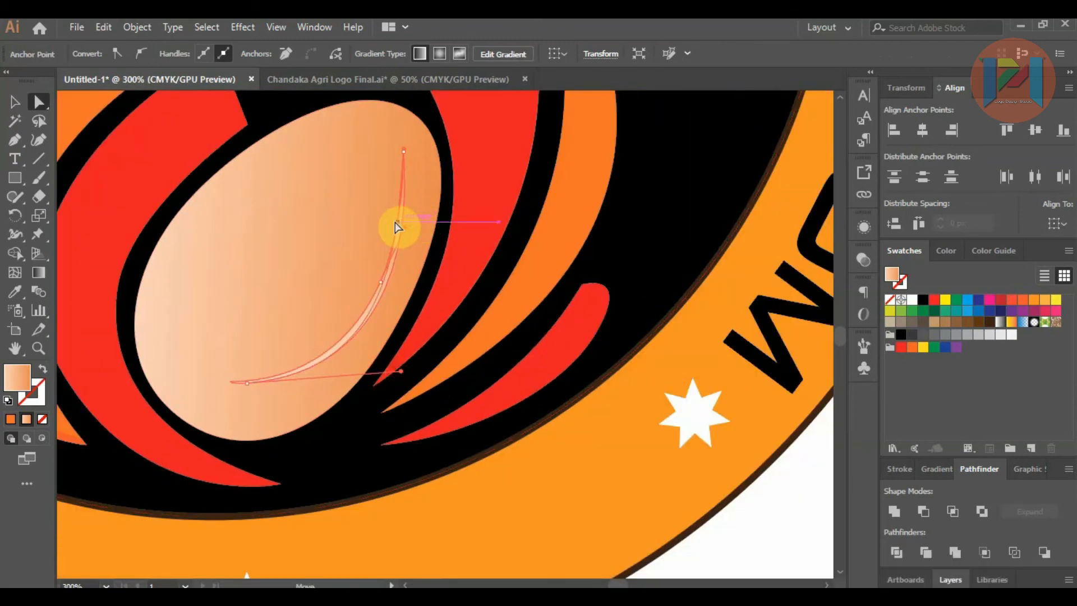
scroll(395, 222, "up", 4)
key("ctrl+z")
Step: Refine the crescent's inner and outer anchors and handles into a slim sliver that tapers at both tips
scroll(430, 275, "down", 3)
left_click_drag(401, 331, 395, 336)
left_click_drag(431, 173, 452, 252)
left_click_drag(418, 289, 431, 297)
left_click_drag(427, 455, 420, 441)
left_click_drag(394, 332, 390, 349)
mouse_move(295, 468)
left_mouse_down()
mouse_move(290, 488)
mouse_move(281, 453)
left_mouse_up()
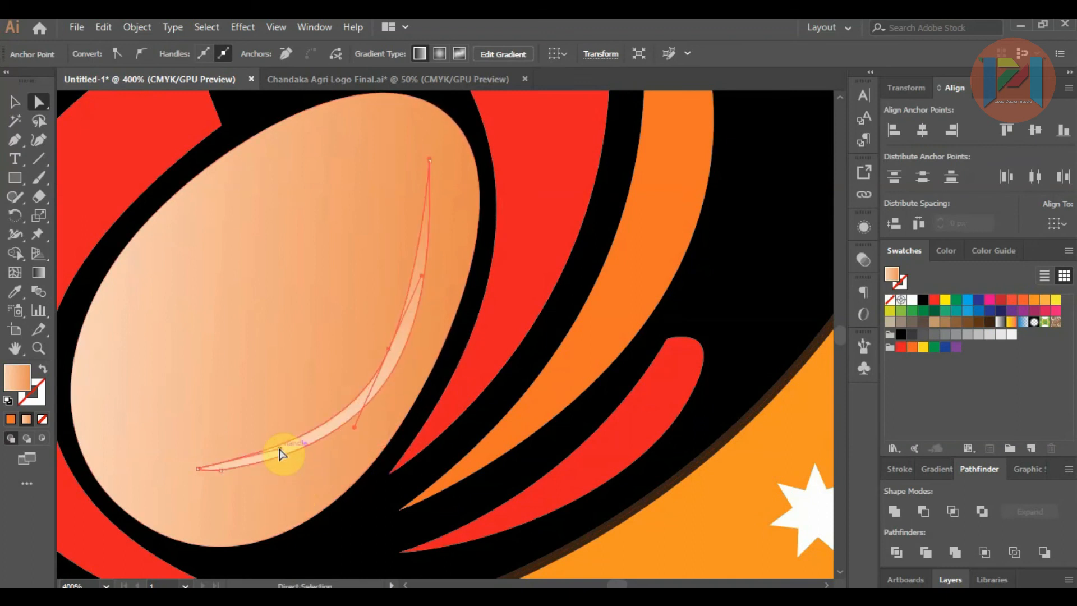
left_click_drag(223, 473, 237, 463)
left_click_drag(432, 297, 432, 261)
left_click(375, 312)
Step: Fine-tune the crescent's upper tip and middle curve so that it follows the egg's right-hand contour
scroll(375, 315, "down", 5)
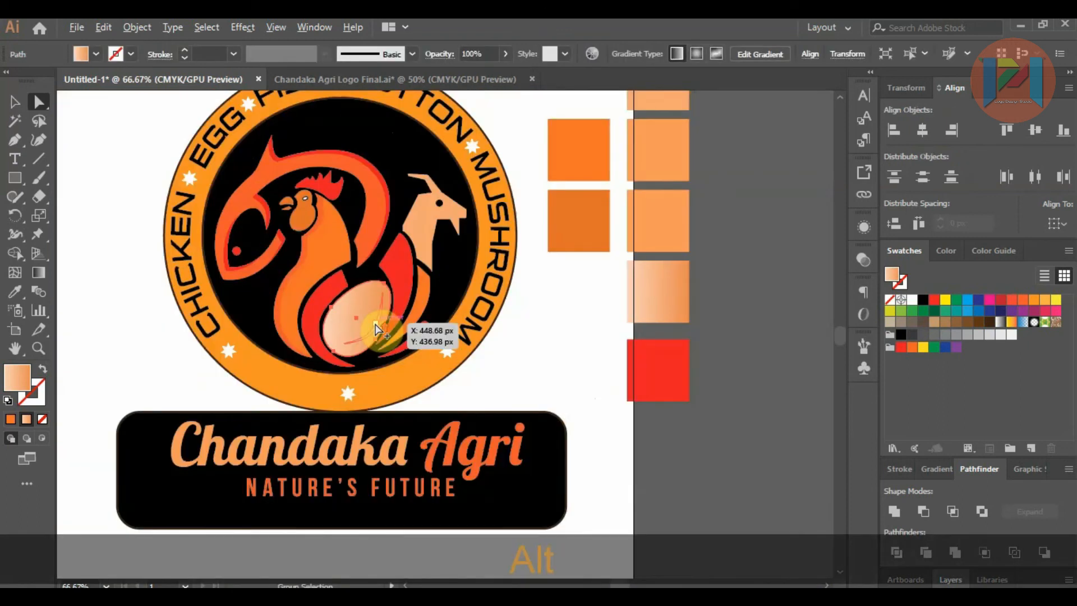
scroll(380, 327, "up", 5)
left_click_drag(420, 136, 421, 177)
left_click_drag(414, 268, 405, 246)
left_click_drag(375, 298, 373, 310)
left_click(389, 329)
left_click(420, 176)
left_click_drag(424, 413, 379, 396)
scroll(426, 283, "down", 4)
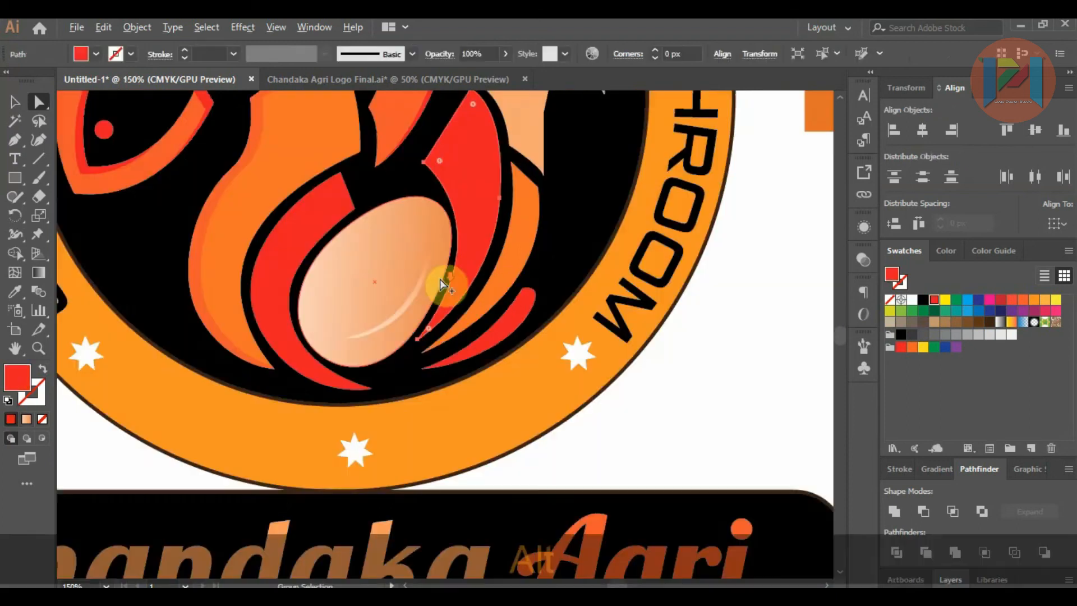
Step: Place two overlapping copies of the goat shape outside the artboard, offset slightly so that thin edges of the back copy are exposed
left_click(15, 102)
left_click_drag(451, 300, 751, 313)
left_click(655, 344)
scroll(656, 343, "down", 3)
scroll(675, 256, "up", 1)
scroll(678, 258, "down", 1)
scroll(601, 284, "up", 2)
key("Left")
key("Left")
key("Left")
key("Left")
key("Down")
key("Right")
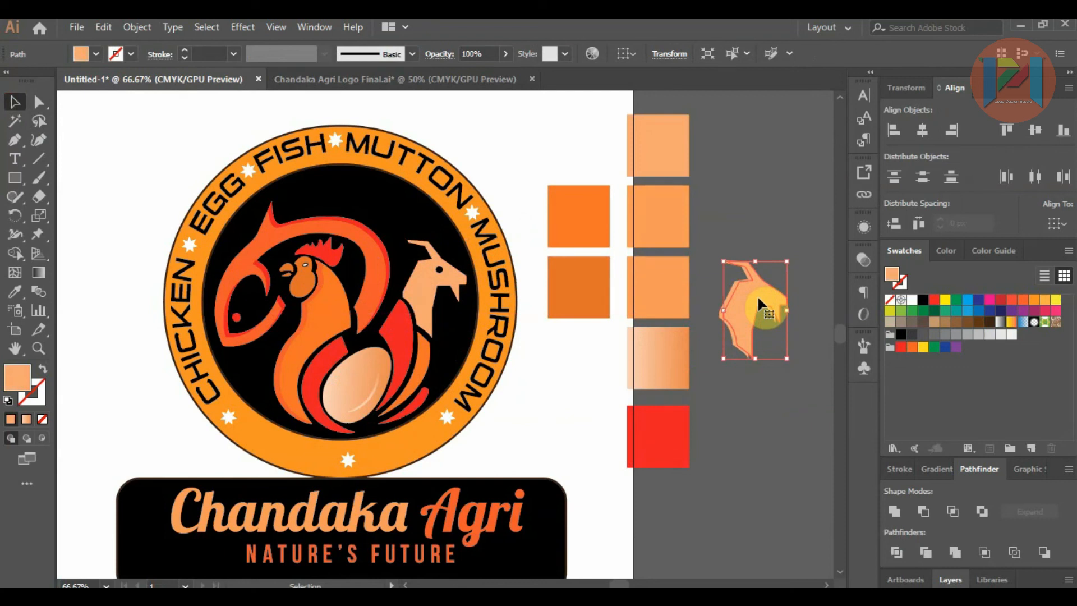
Step: Subtract the front goat copy from the back one with Minus Front, leaving thin edge strips
key("ctrl+=")
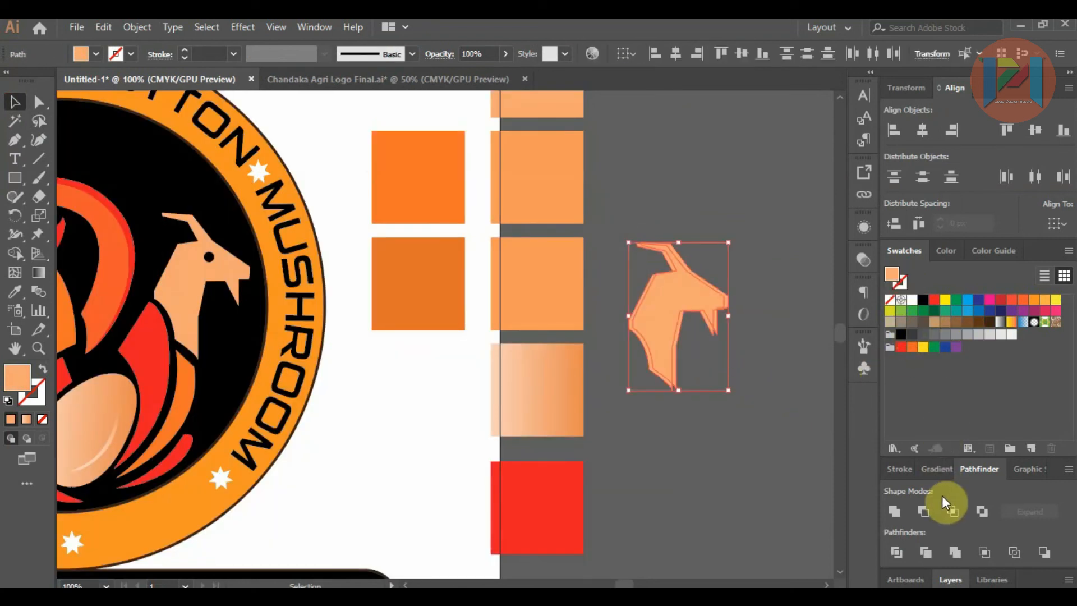
left_click(921, 511)
left_click(731, 379)
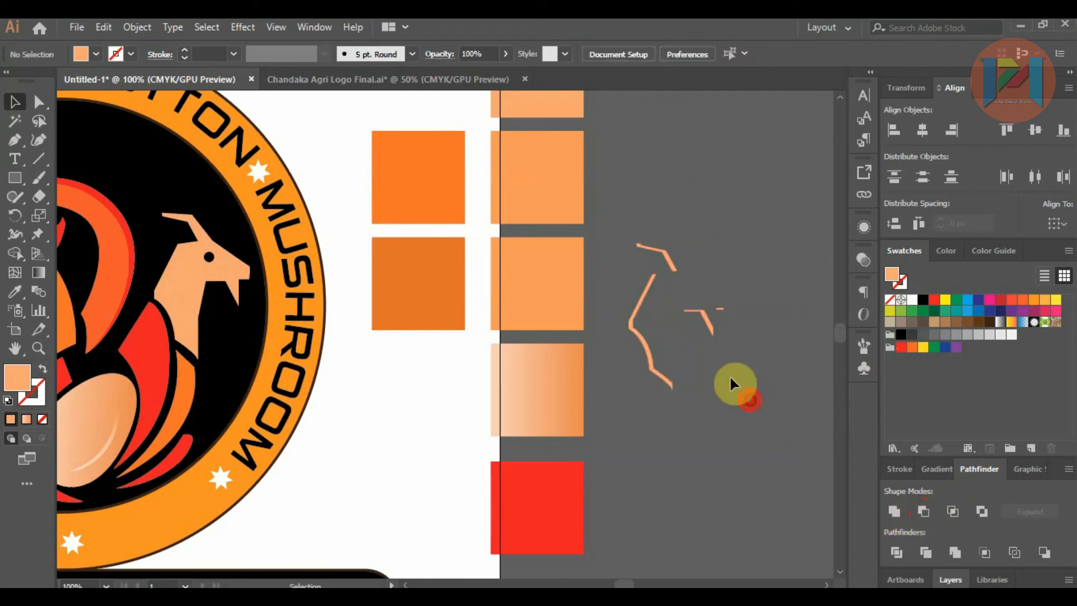
Step: Recolour the goat's edge strips with the orange sampled from the fish body
scroll(695, 306, "down", 2, "alt")
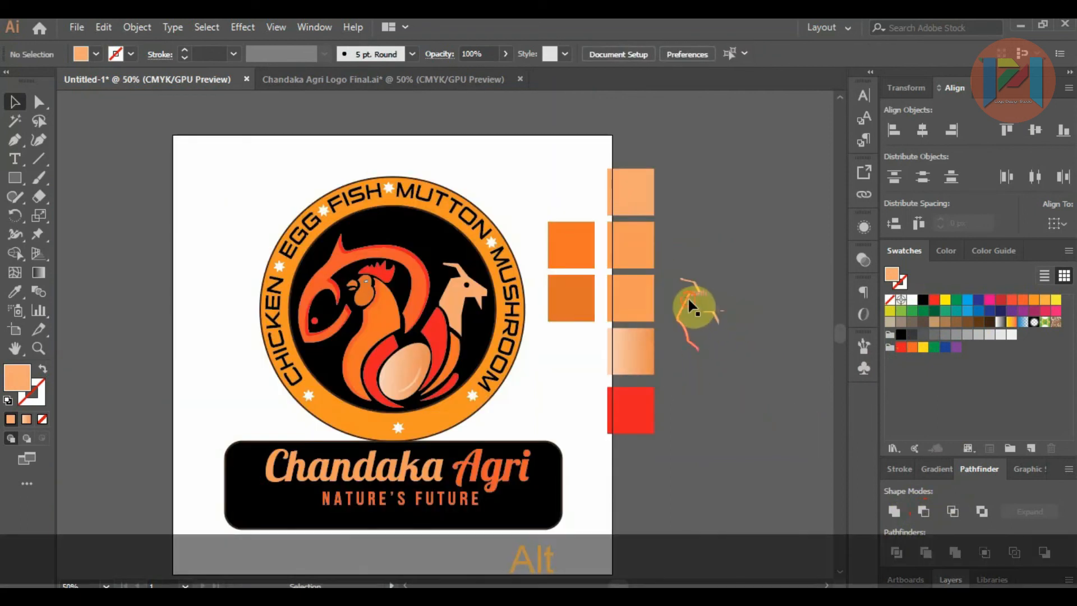
left_click(688, 298)
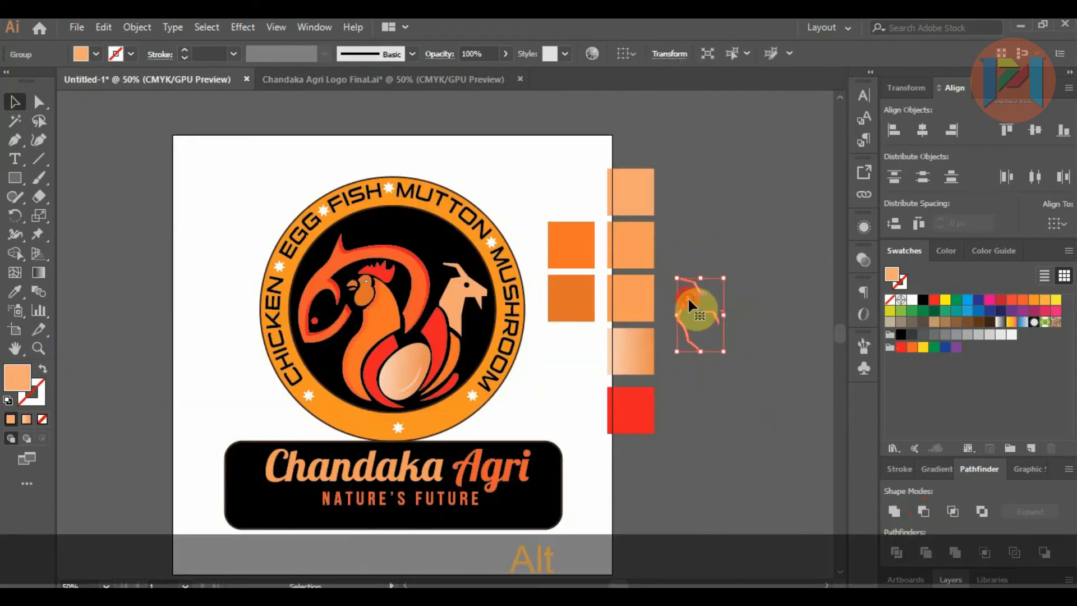
left_click(15, 291)
left_click(340, 260)
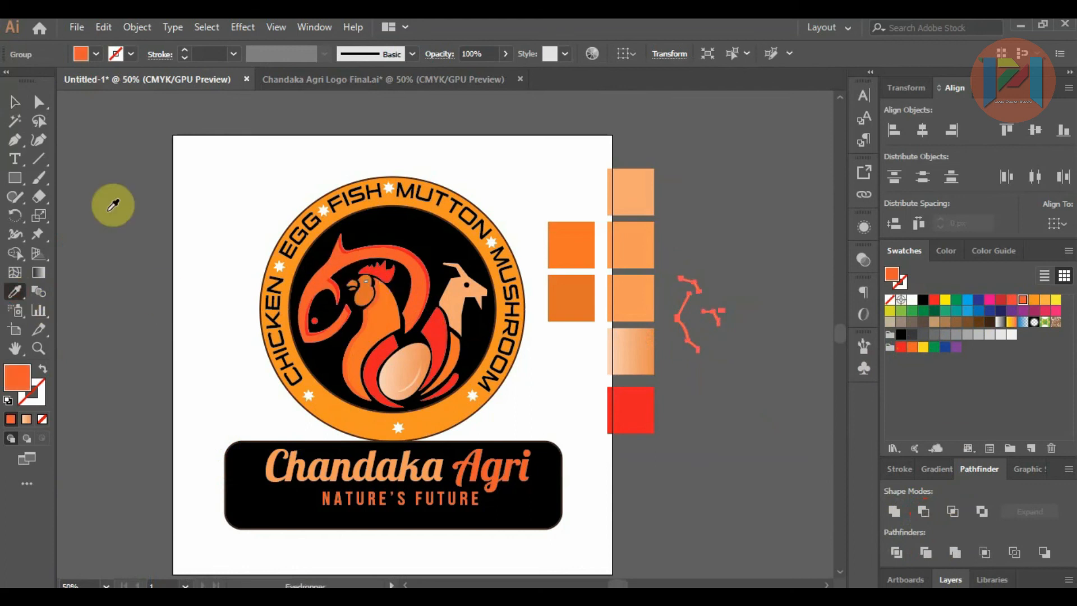
Step: Move the orange edge strips onto the goat in the badge, aligned with its horn, neck and beard
left_click(14, 102)
left_click_drag(677, 295, 429, 307)
scroll(445, 283, "up", 7, "alt")
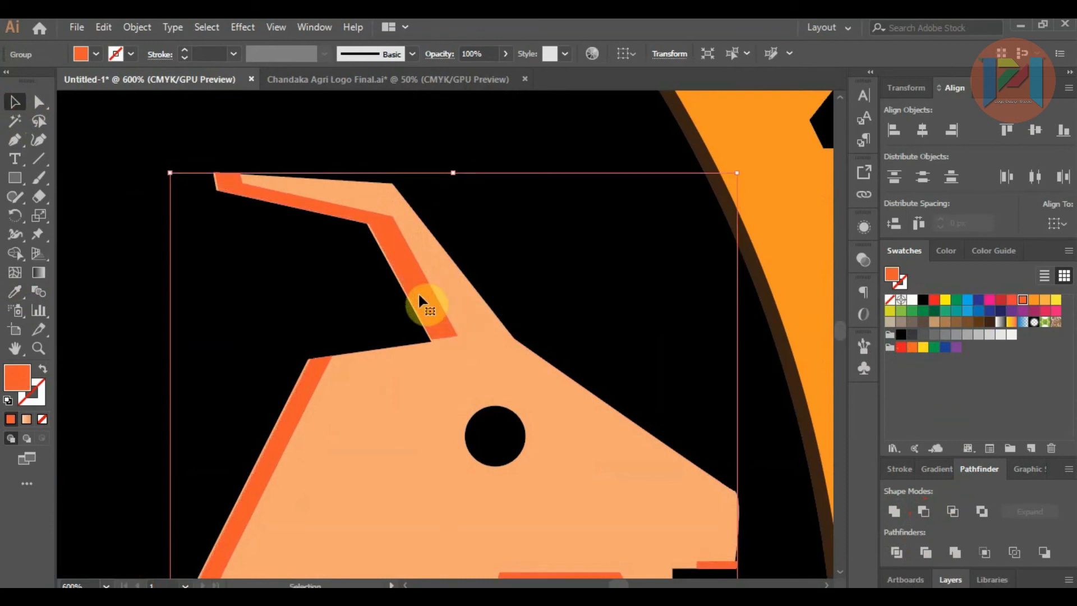
scroll(362, 250, "down", 4, "alt")
scroll(362, 250, "down", 2, "alt")
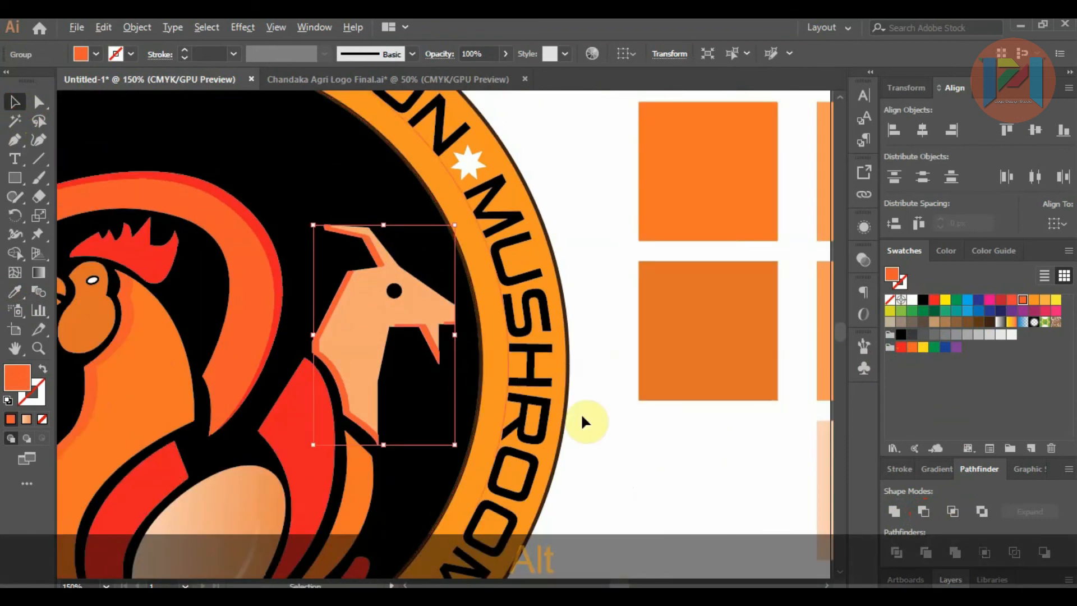
left_click(627, 442)
Step: Ungroup the goat's edge strips and delete the small sliver under the muzzle
scroll(446, 344, "up", 5, "alt")
left_click(452, 258)
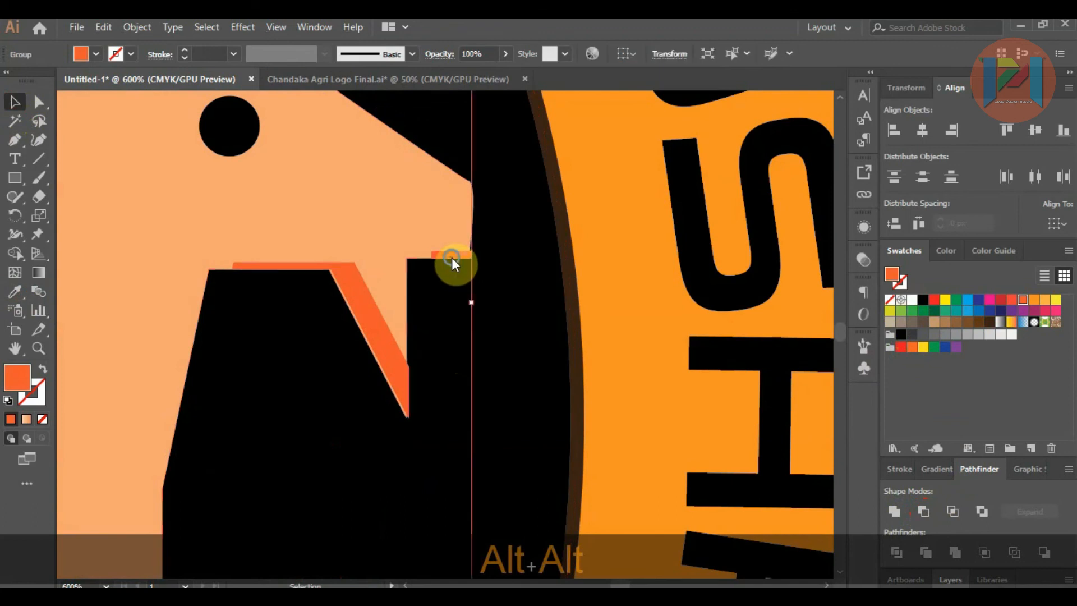
right_click(452, 257)
left_click(496, 389)
left_click(632, 423)
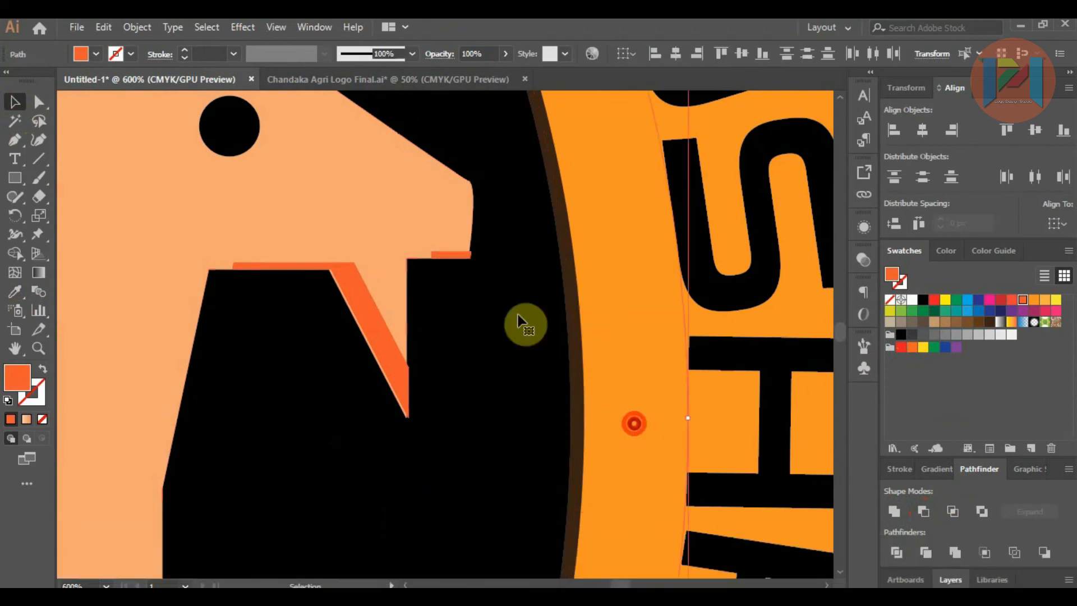
left_click(464, 257)
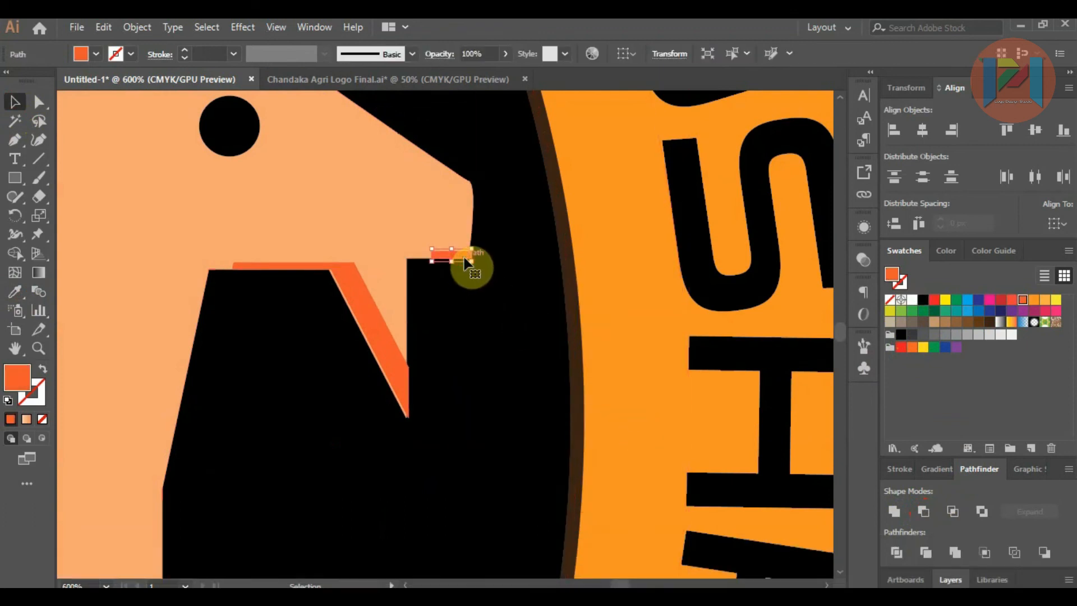
key("Delete")
Step: Shift the orange strip under the goat's jaw and beard slightly so that it lines up with the outline
left_click(396, 366)
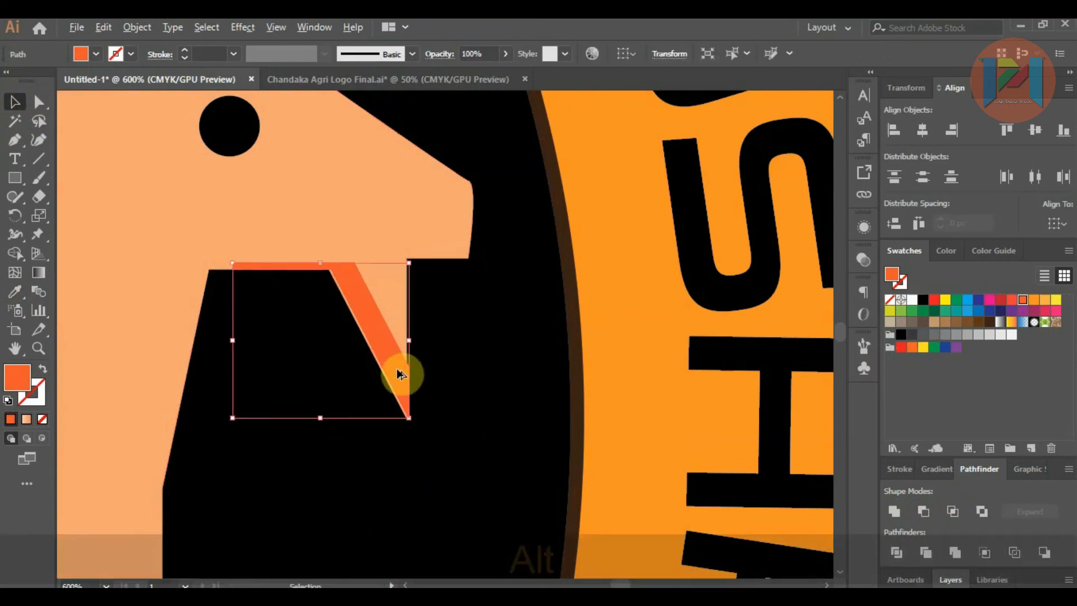
scroll(395, 368, "down", 3)
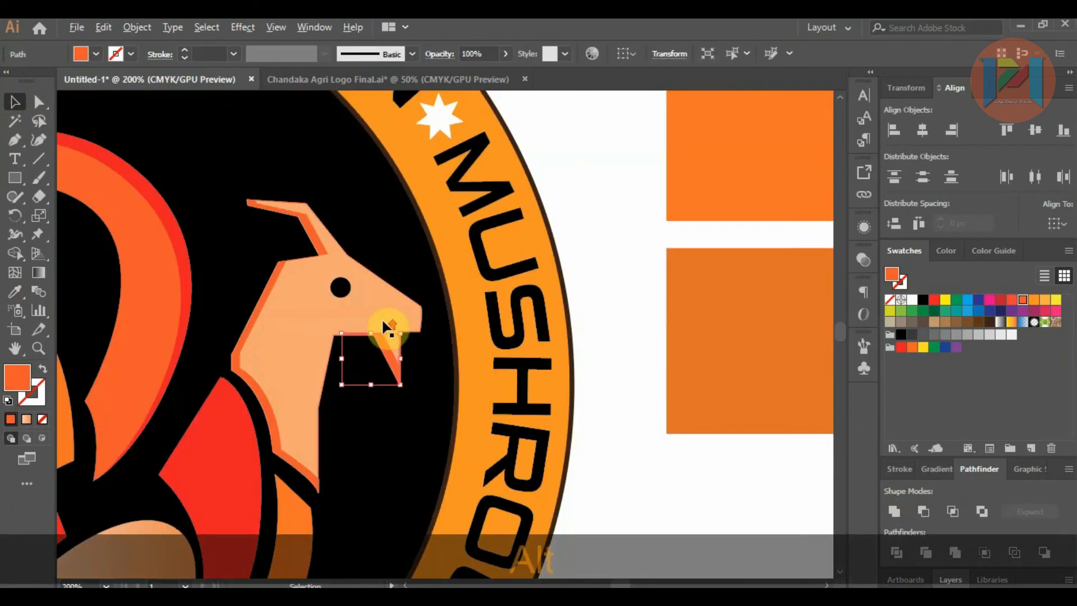
scroll(383, 322, "up", 4)
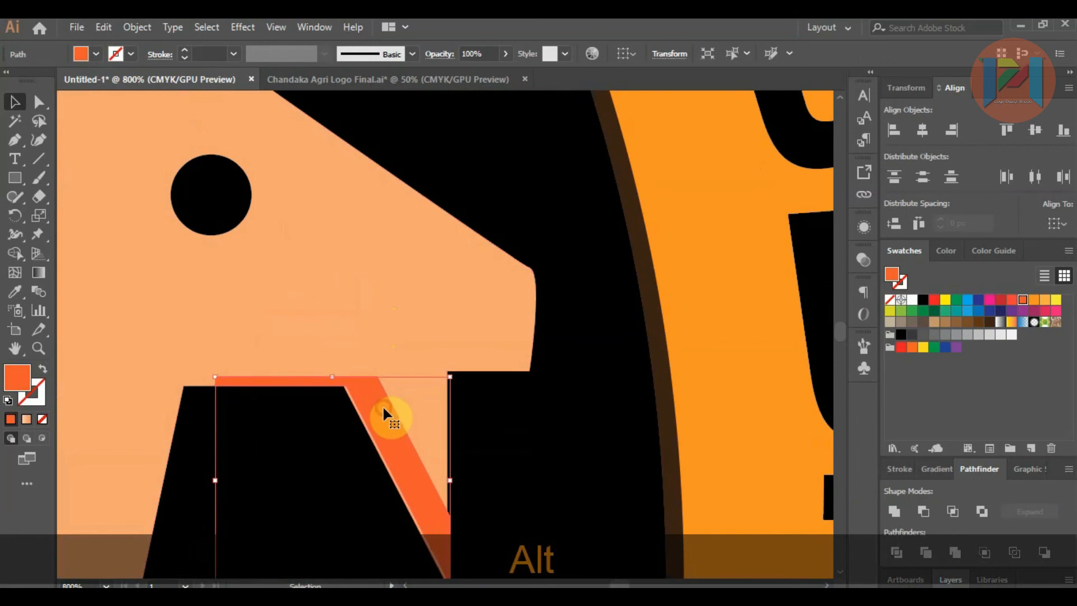
left_click_drag(380, 410, 376, 406)
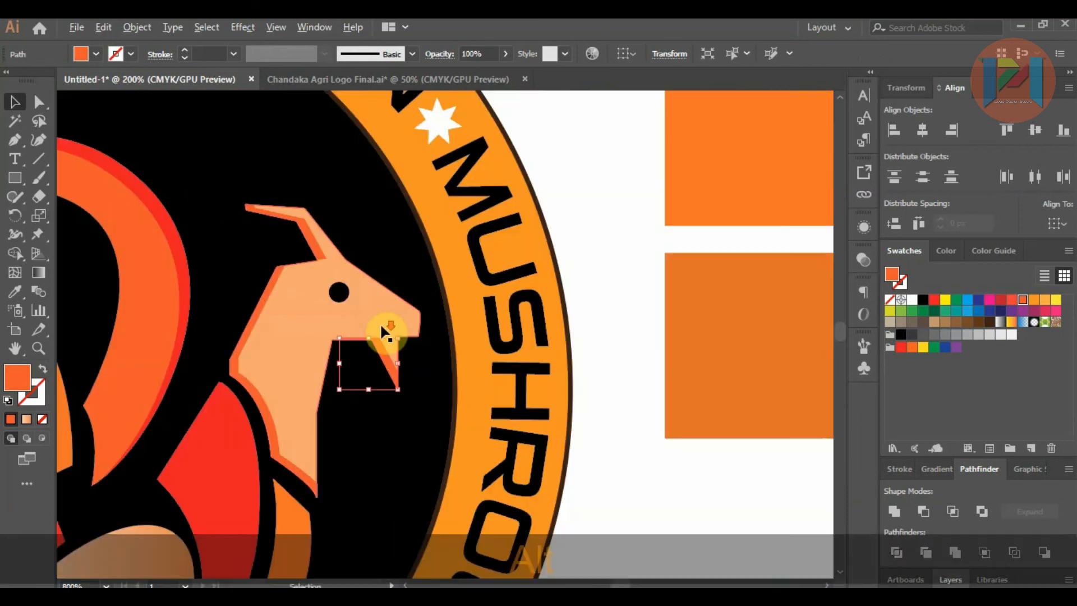
scroll(378, 382, "down", 4)
left_click(466, 385)
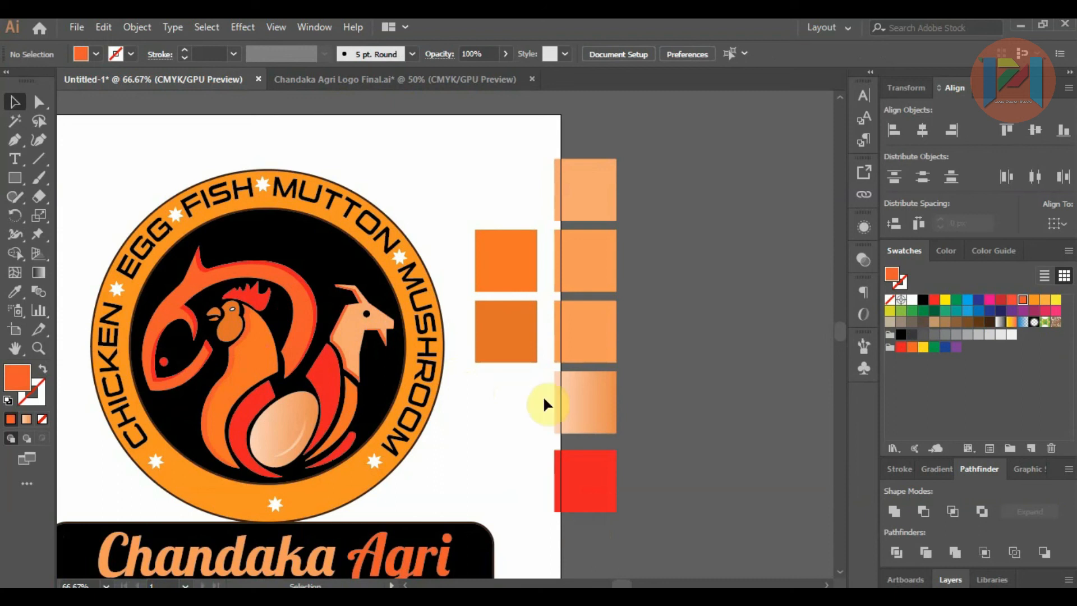
Step: Move the inner corner anchor at the lower end of the fish's curved body slightly upward
key("alt")
scroll(305, 322, "up", 3)
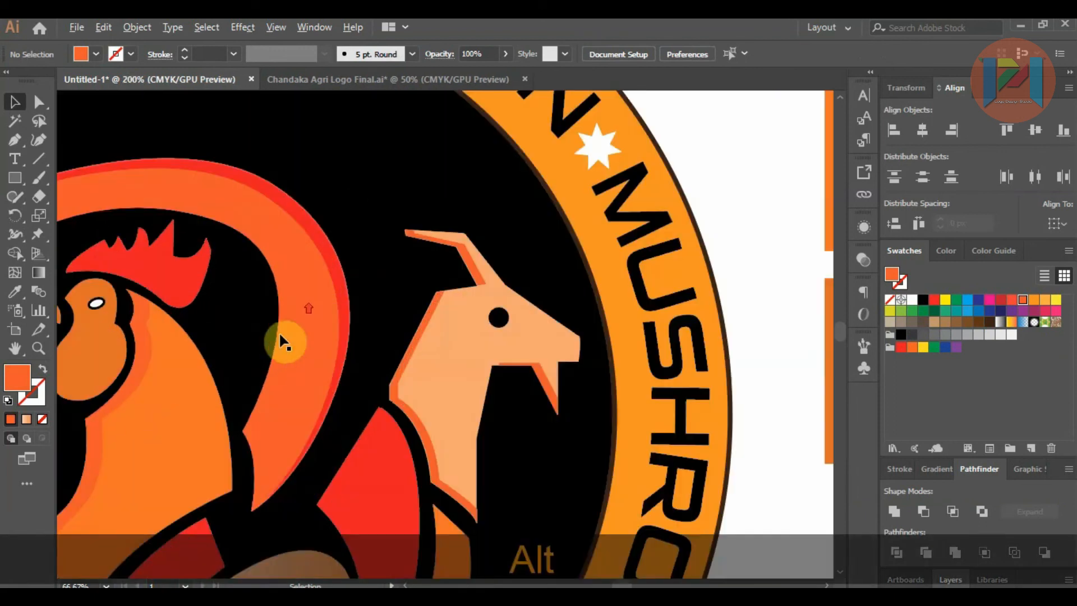
left_click(35, 102)
left_click(291, 379)
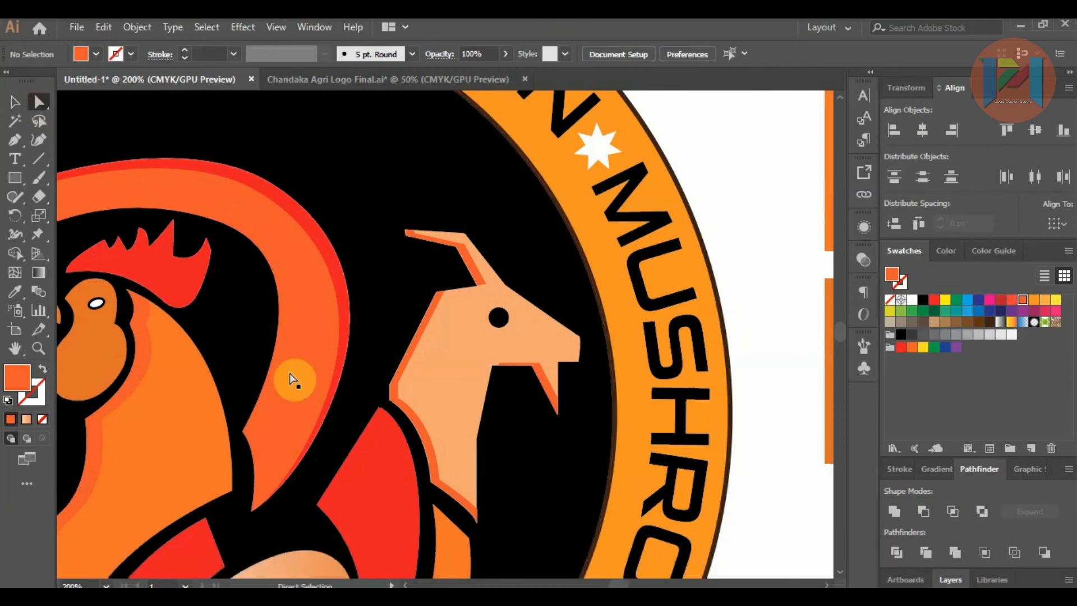
mouse_move(243, 432)
left_mouse_down()
mouse_move(250, 412)
mouse_move(256, 451)
mouse_move(244, 415)
left_mouse_up()
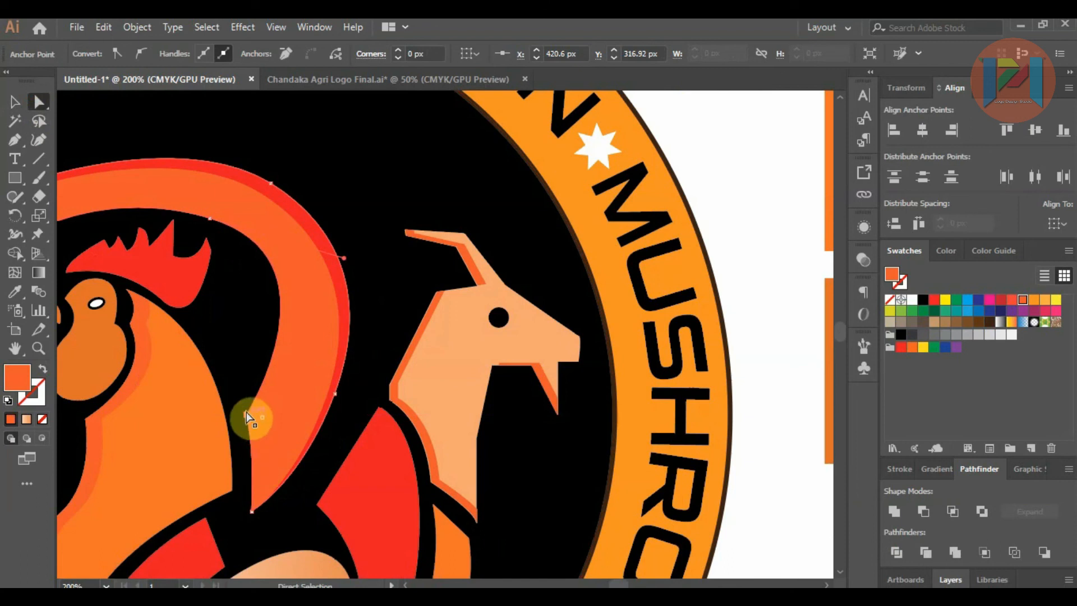
Step: Adjust the pointed tip at the lower end of the fish's curved body, beside the rooster's back
scroll(258, 457, "up", 4)
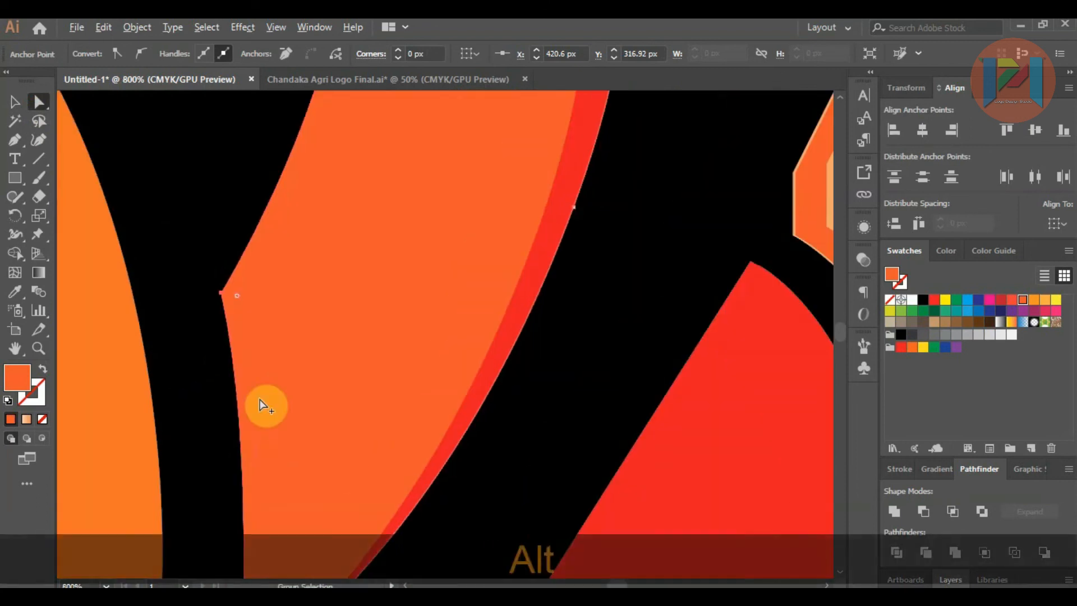
mouse_move(259, 458)
left_mouse_down()
mouse_move(267, 487)
mouse_move(268, 472)
left_mouse_up()
scroll(279, 363, "down", 3)
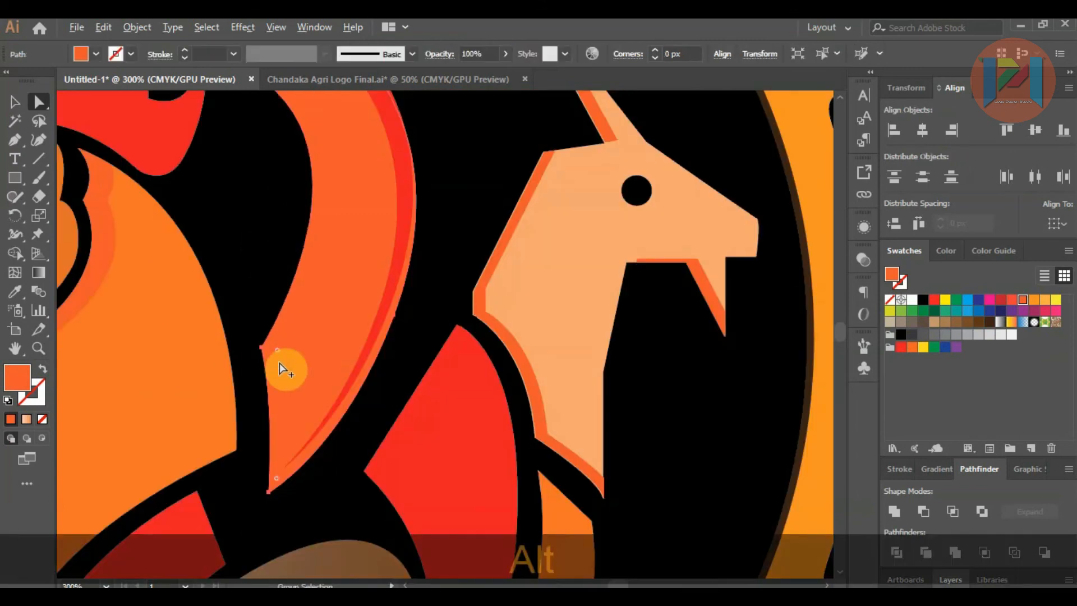
left_click(273, 480, "alt")
mouse_move(270, 497)
left_mouse_down()
mouse_move(254, 491)
mouse_move(270, 502)
left_mouse_up()
scroll(312, 474, "down", 3)
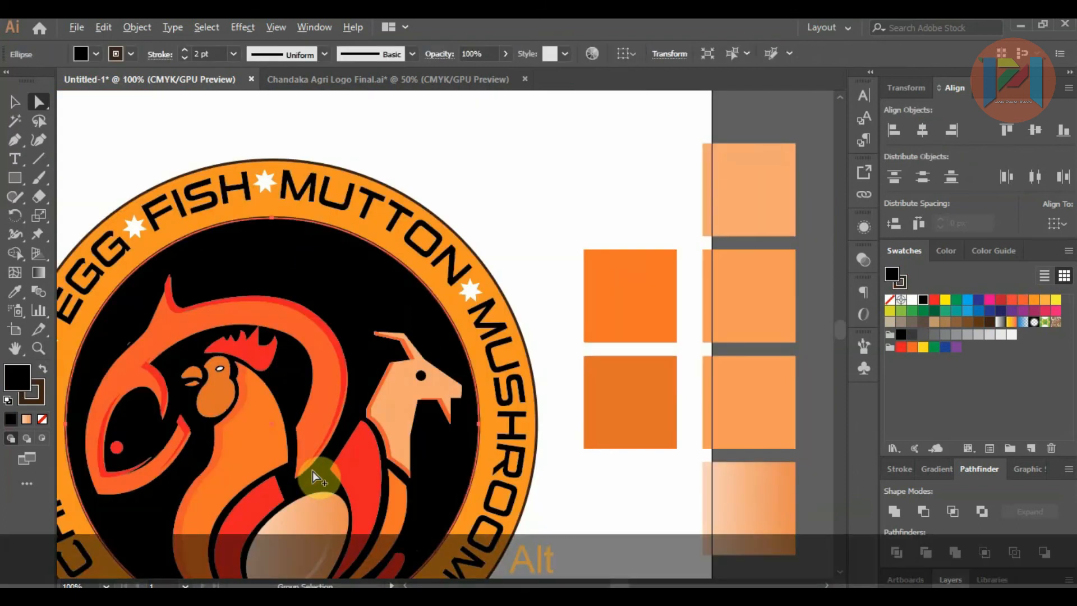
scroll(311, 470, "down", 1)
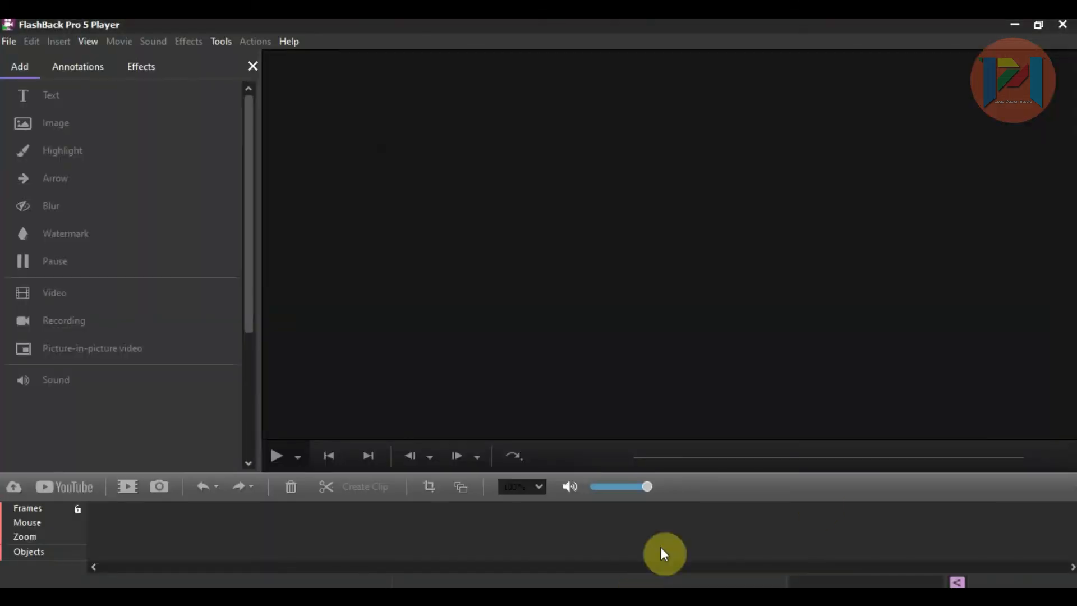
left_click(1015, 25)
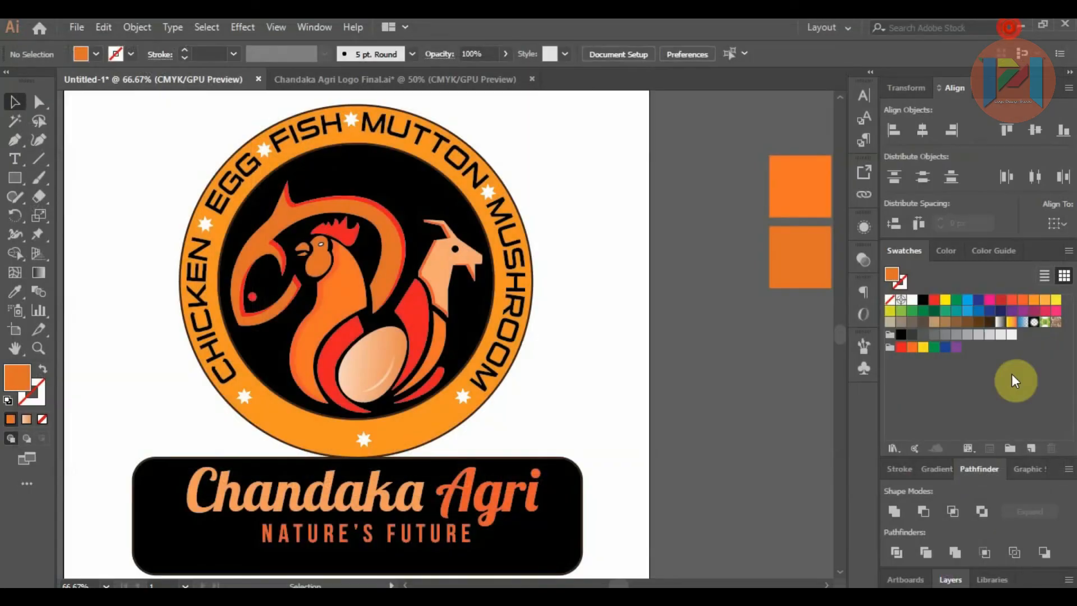
left_click(890, 597)
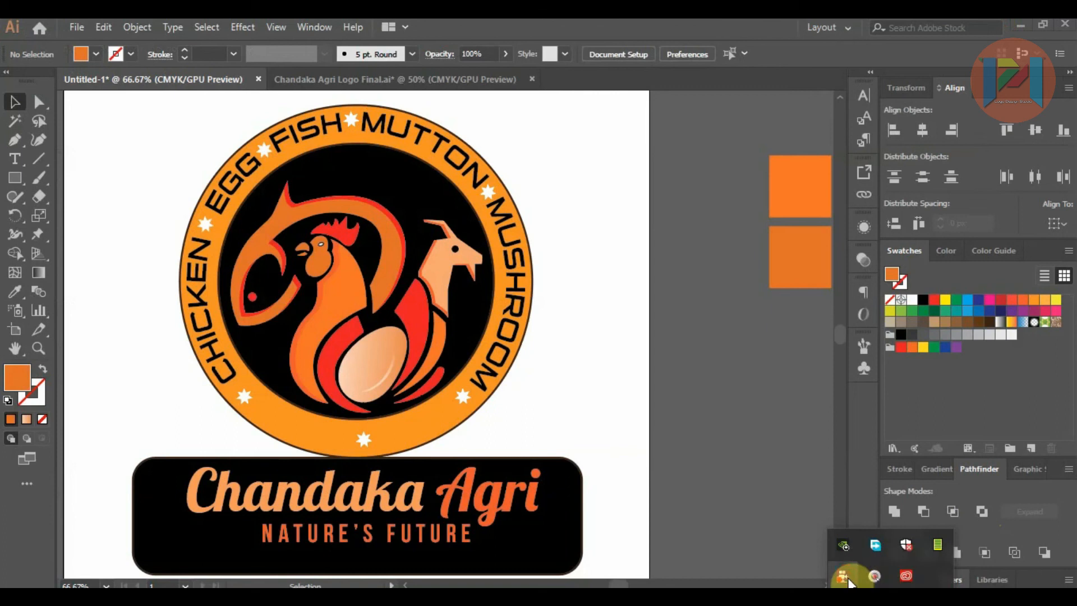
right_click(847, 578)
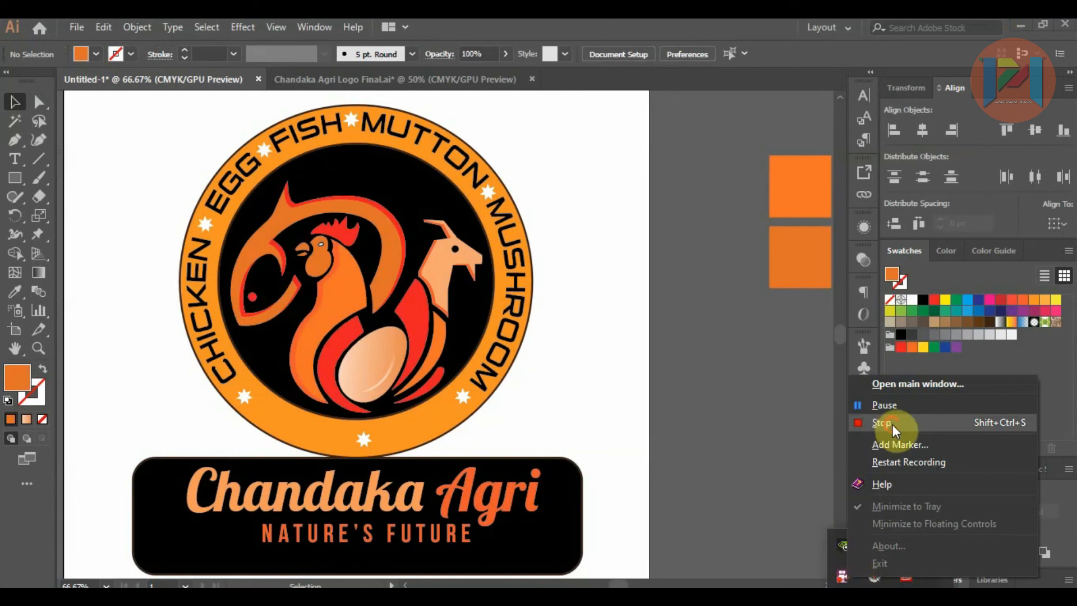
left_click(853, 404)
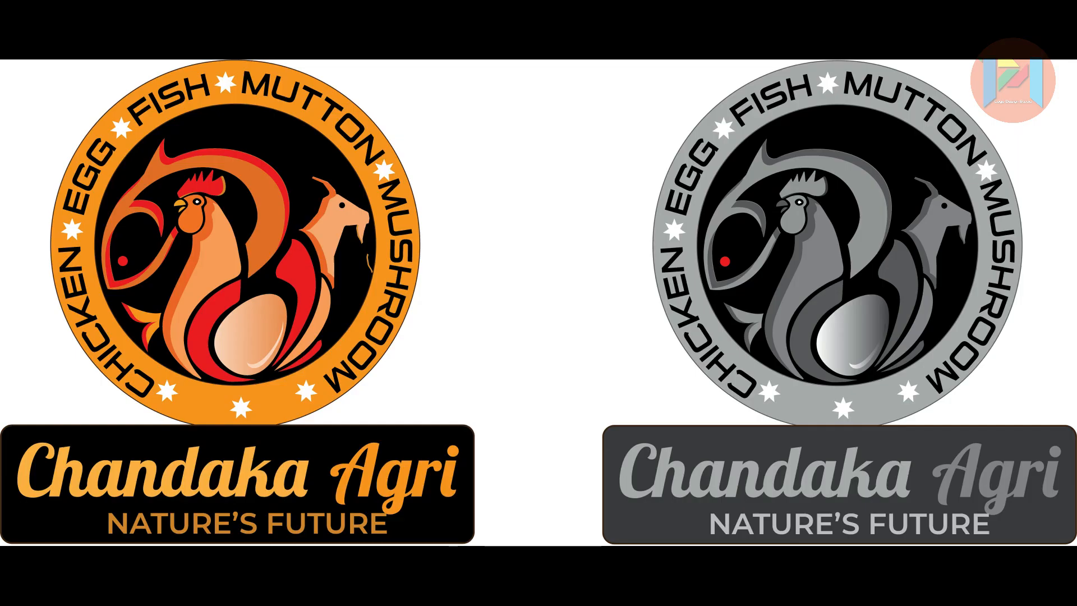